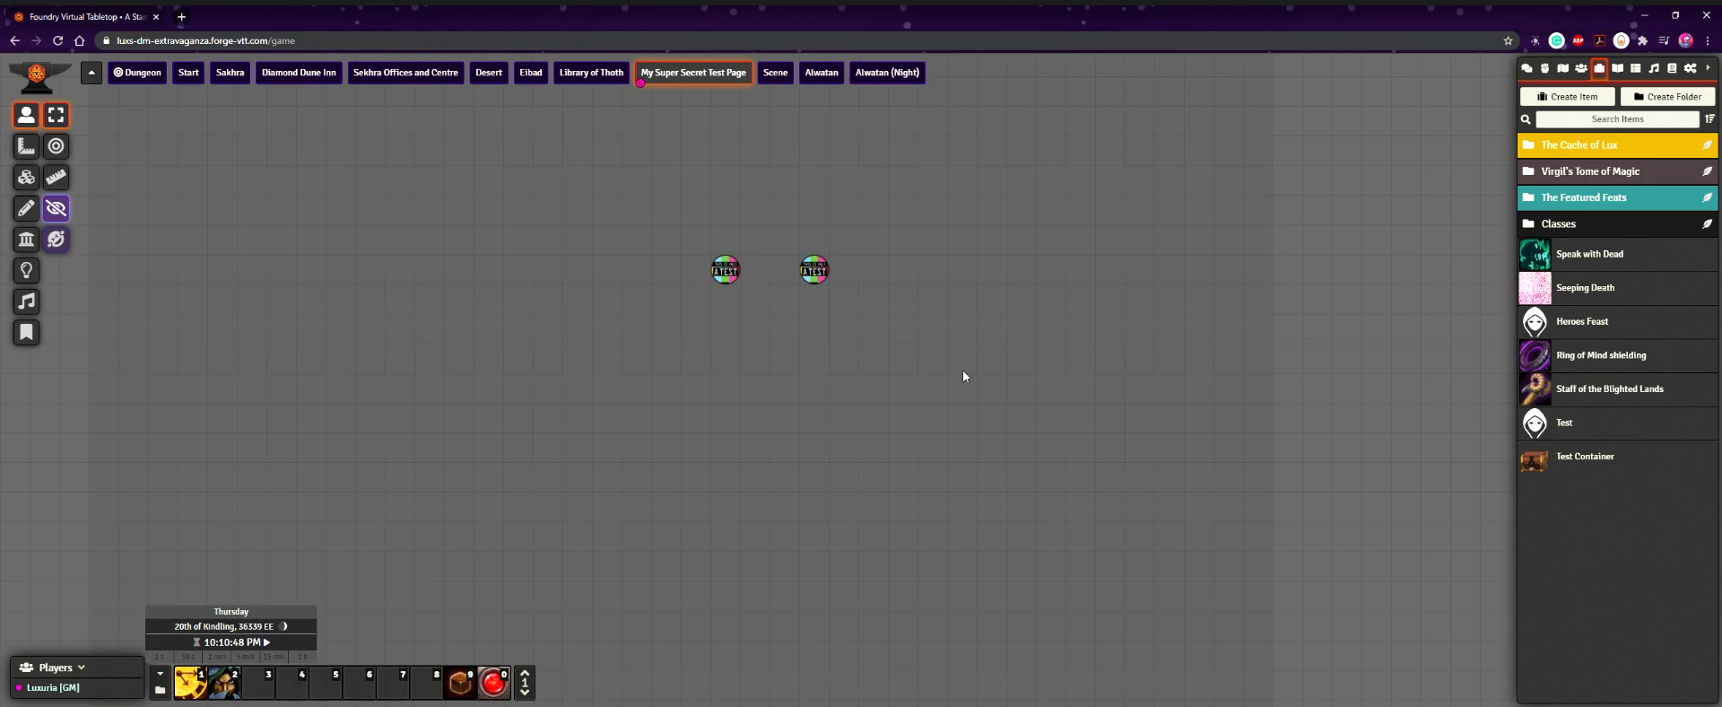
Review the installed modules in the module management list, including the Dynamic effects entries, and close it without changes
click(1691, 70)
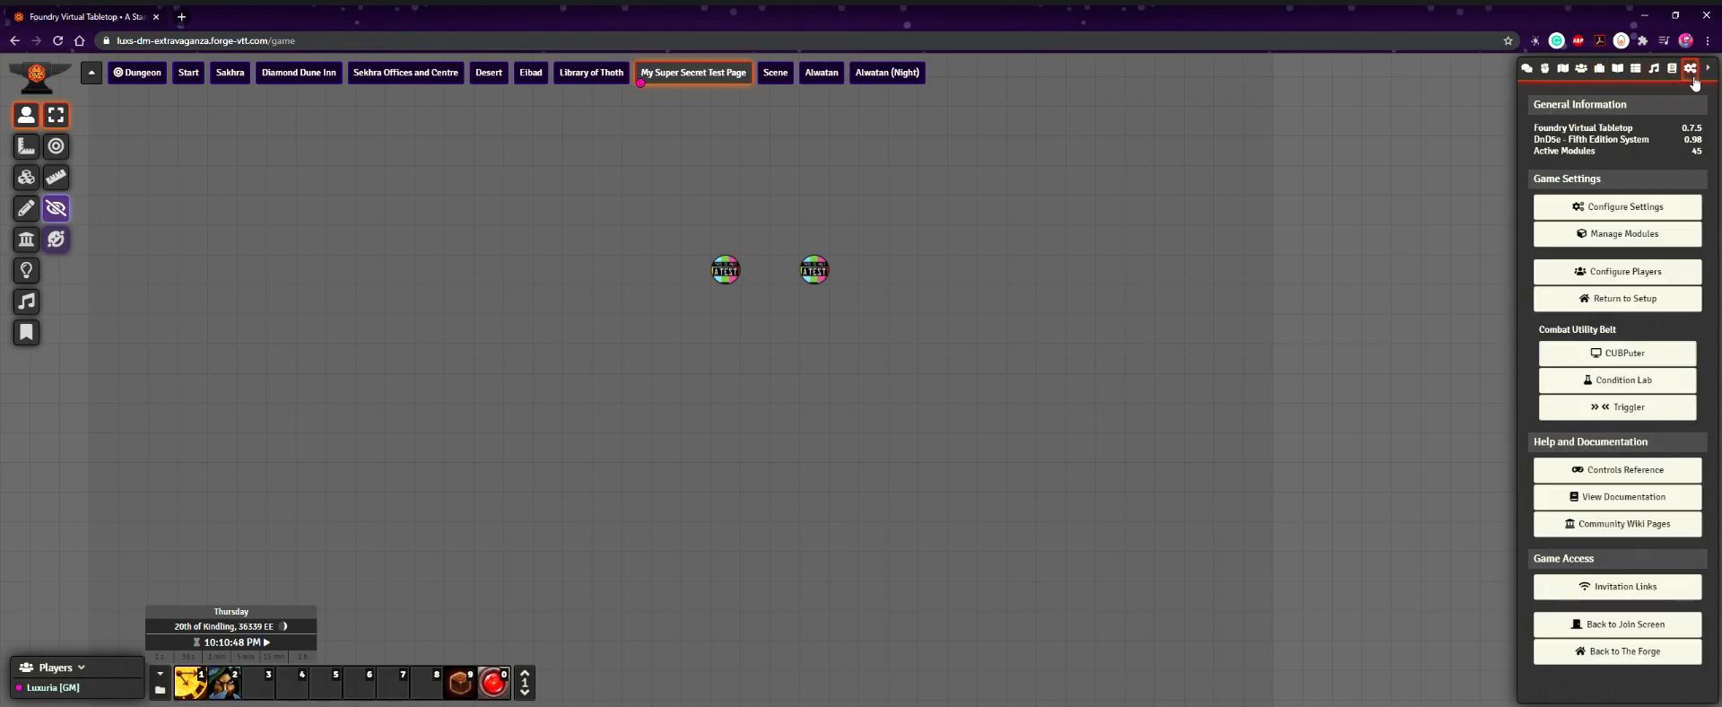
click(1612, 237)
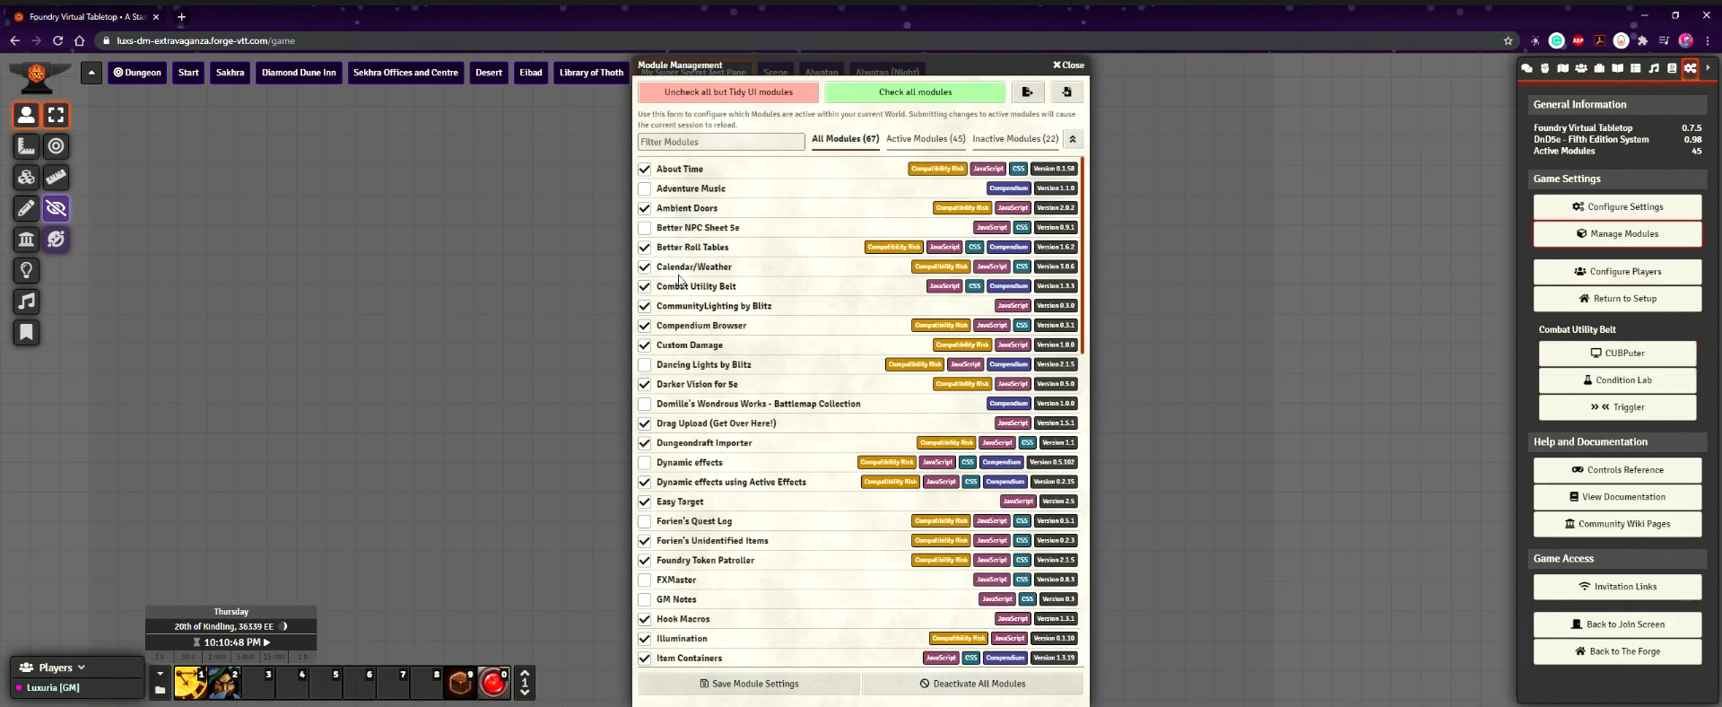
scroll(708, 299, down, 3)
scroll(722, 305, down, 3)
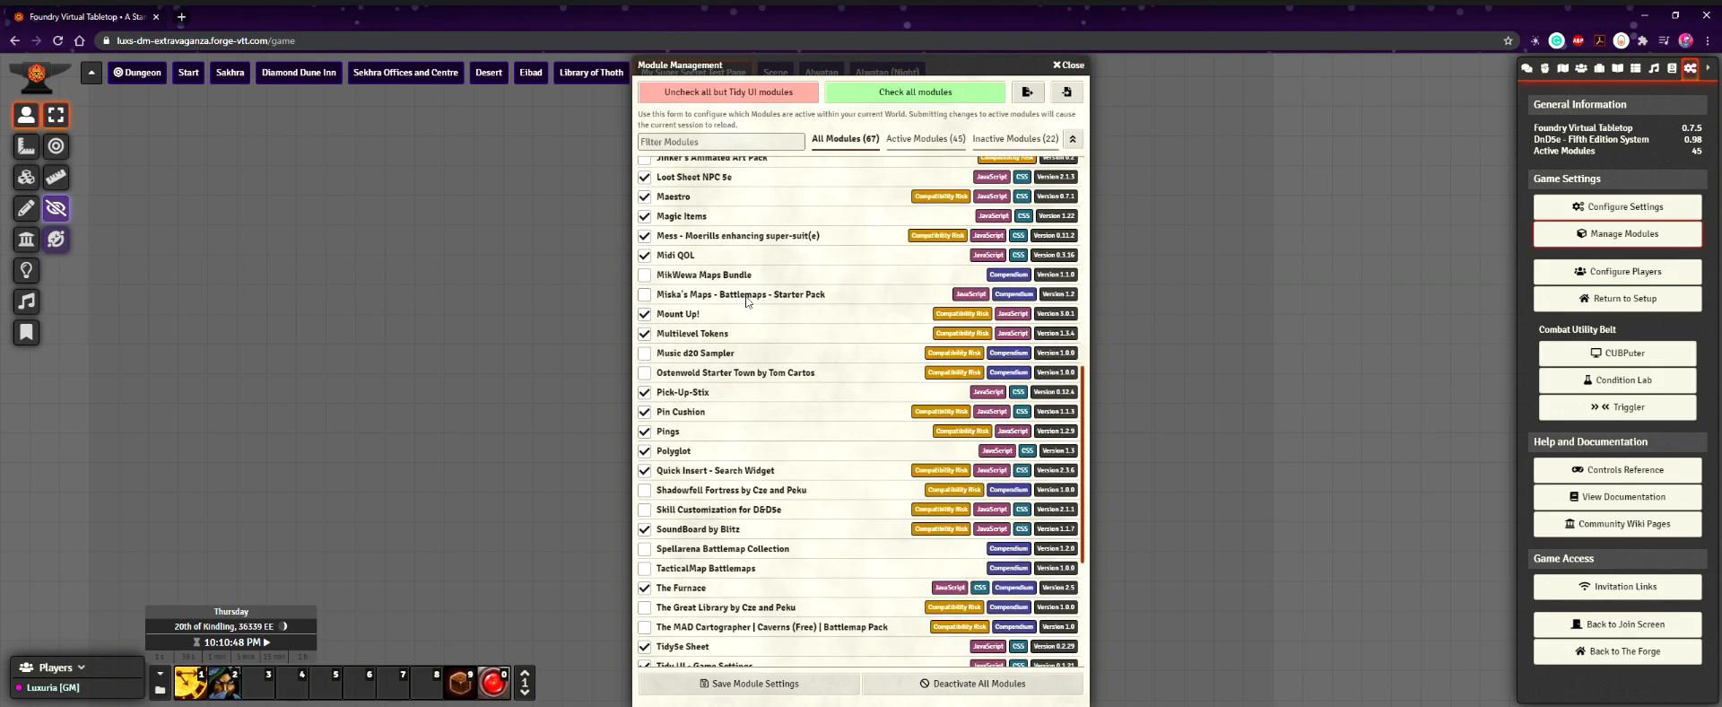
scroll(751, 309, up, 5)
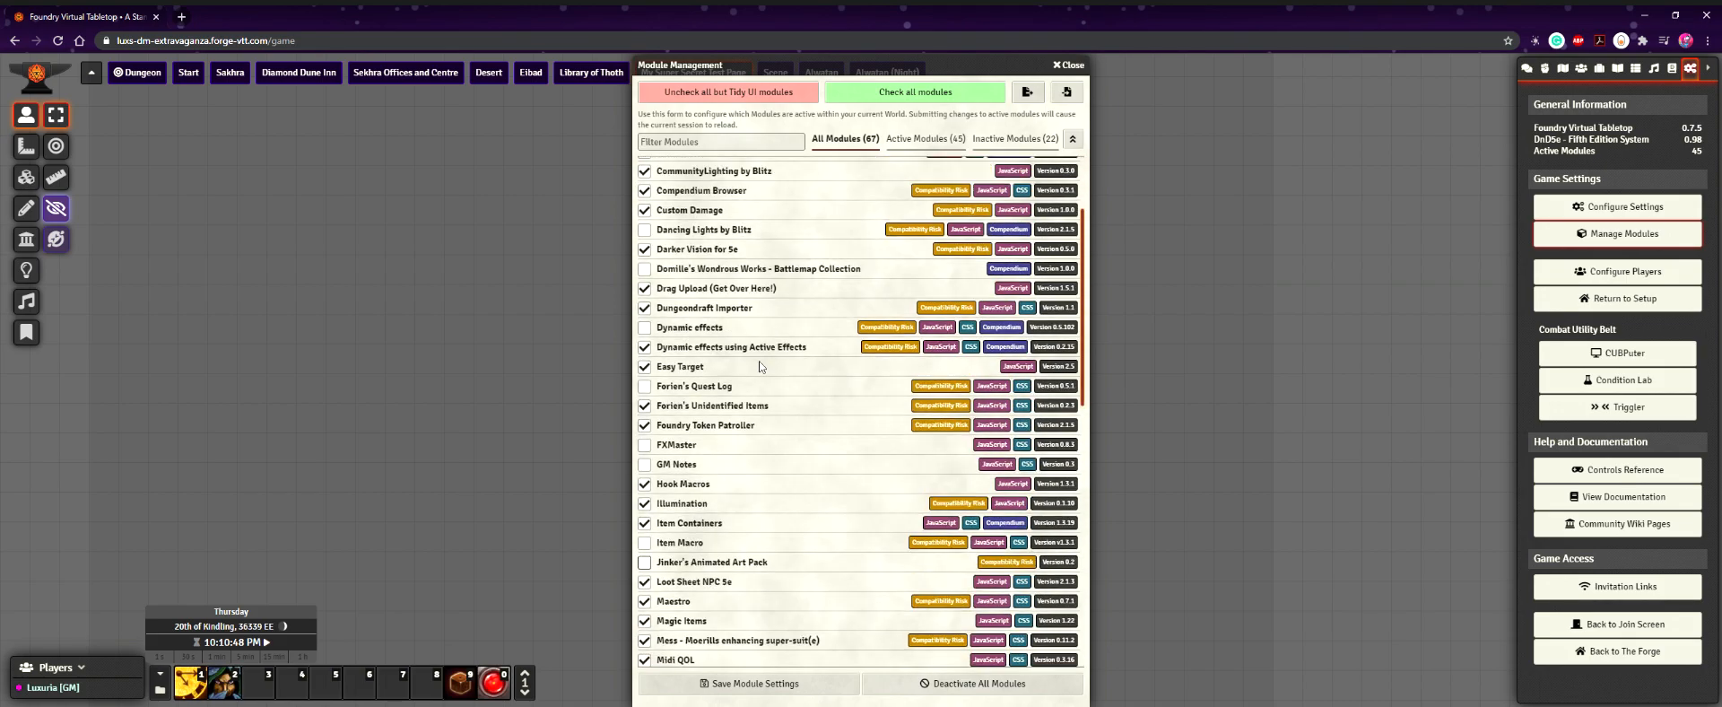
scroll(759, 366, up, 1)
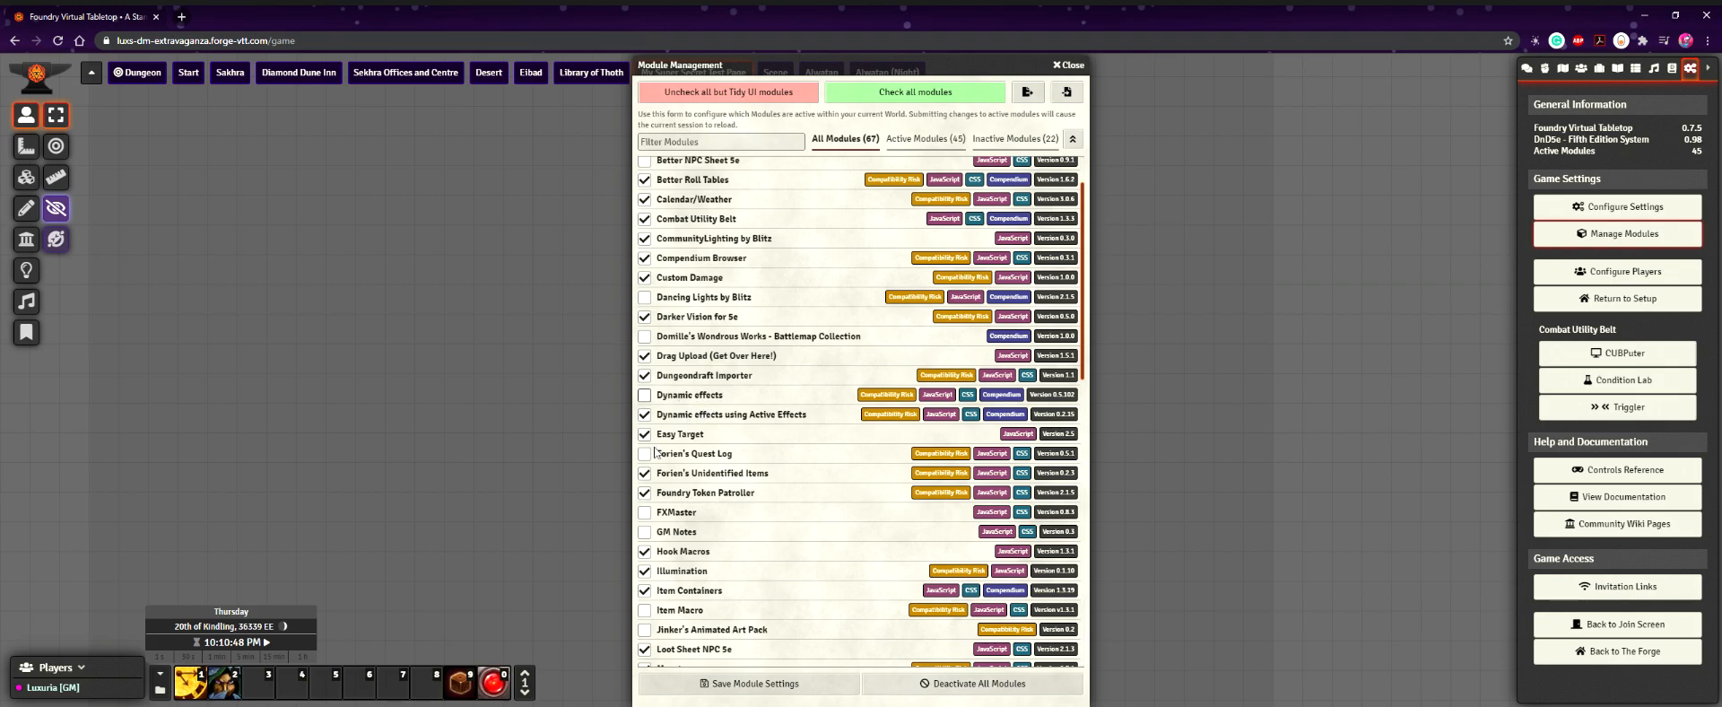
click(1071, 65)
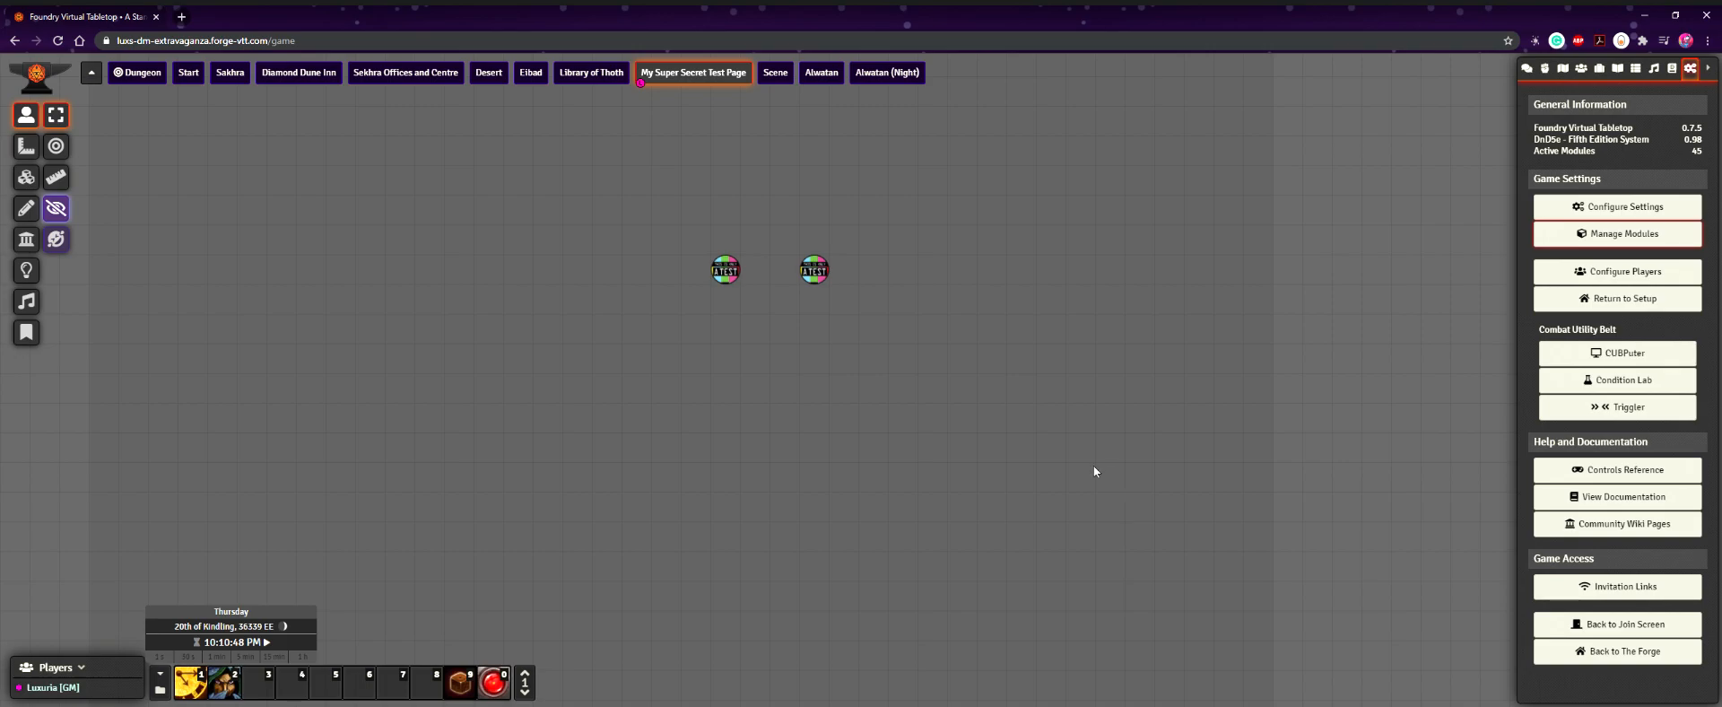
Run DAE.migrateAllActors() and DAE.migrateAllItems() in the browser's developer console, and close the console
click(1543, 69)
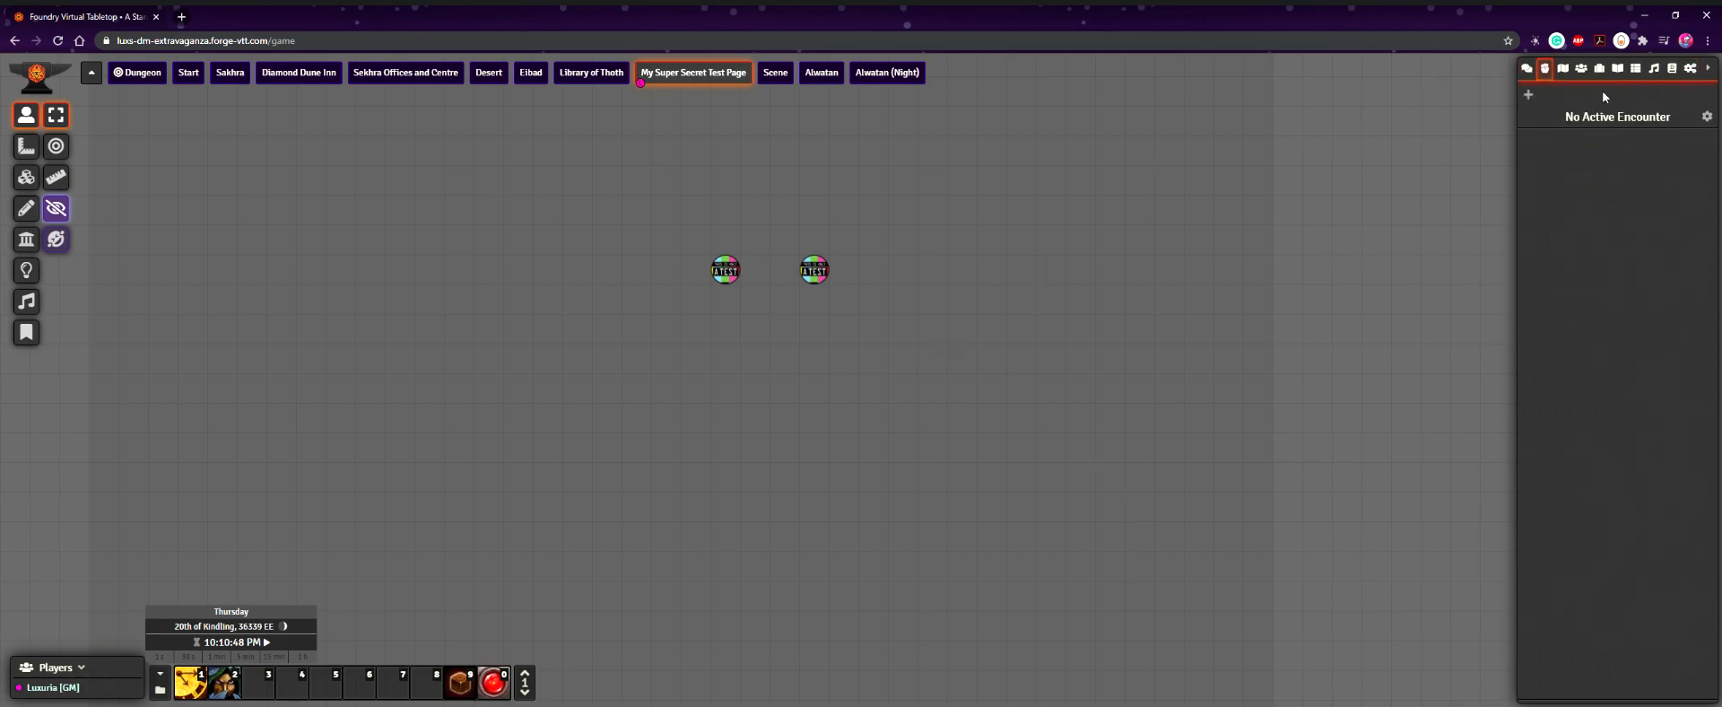
click(1528, 69)
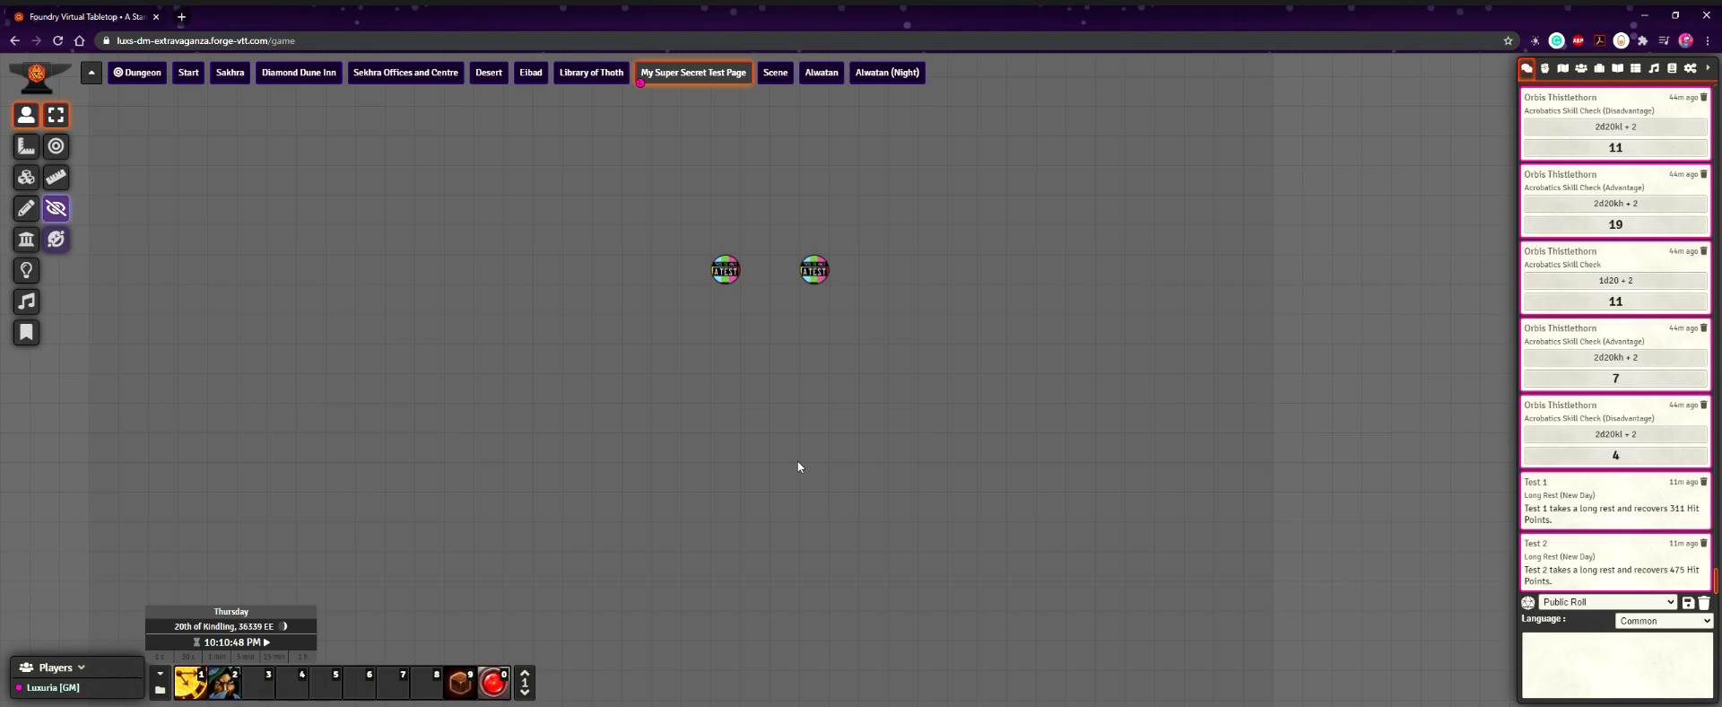
key(F12)
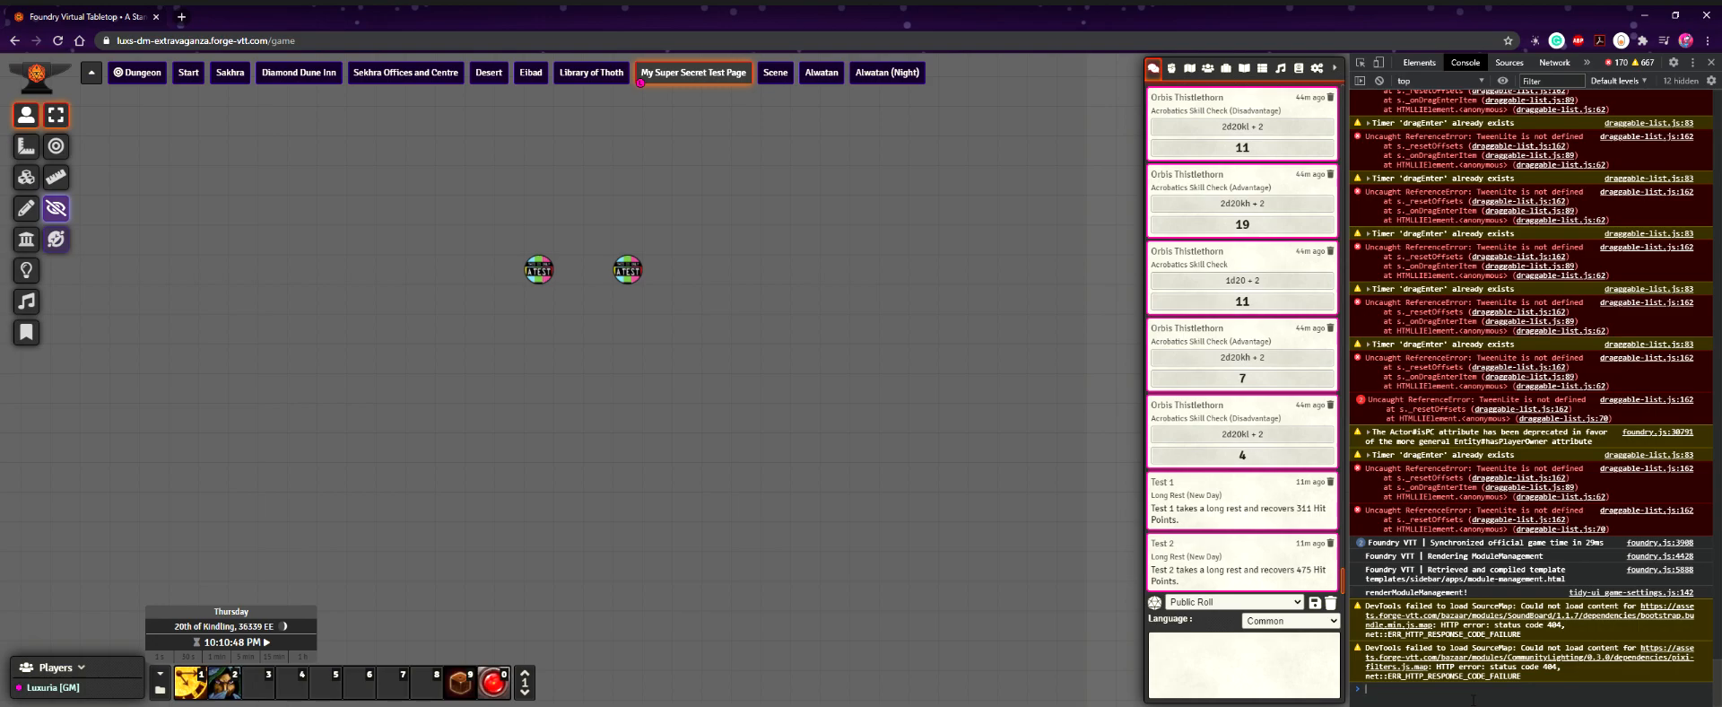
text(DAE.migrateAllActors() DAE.migrateAllItems())
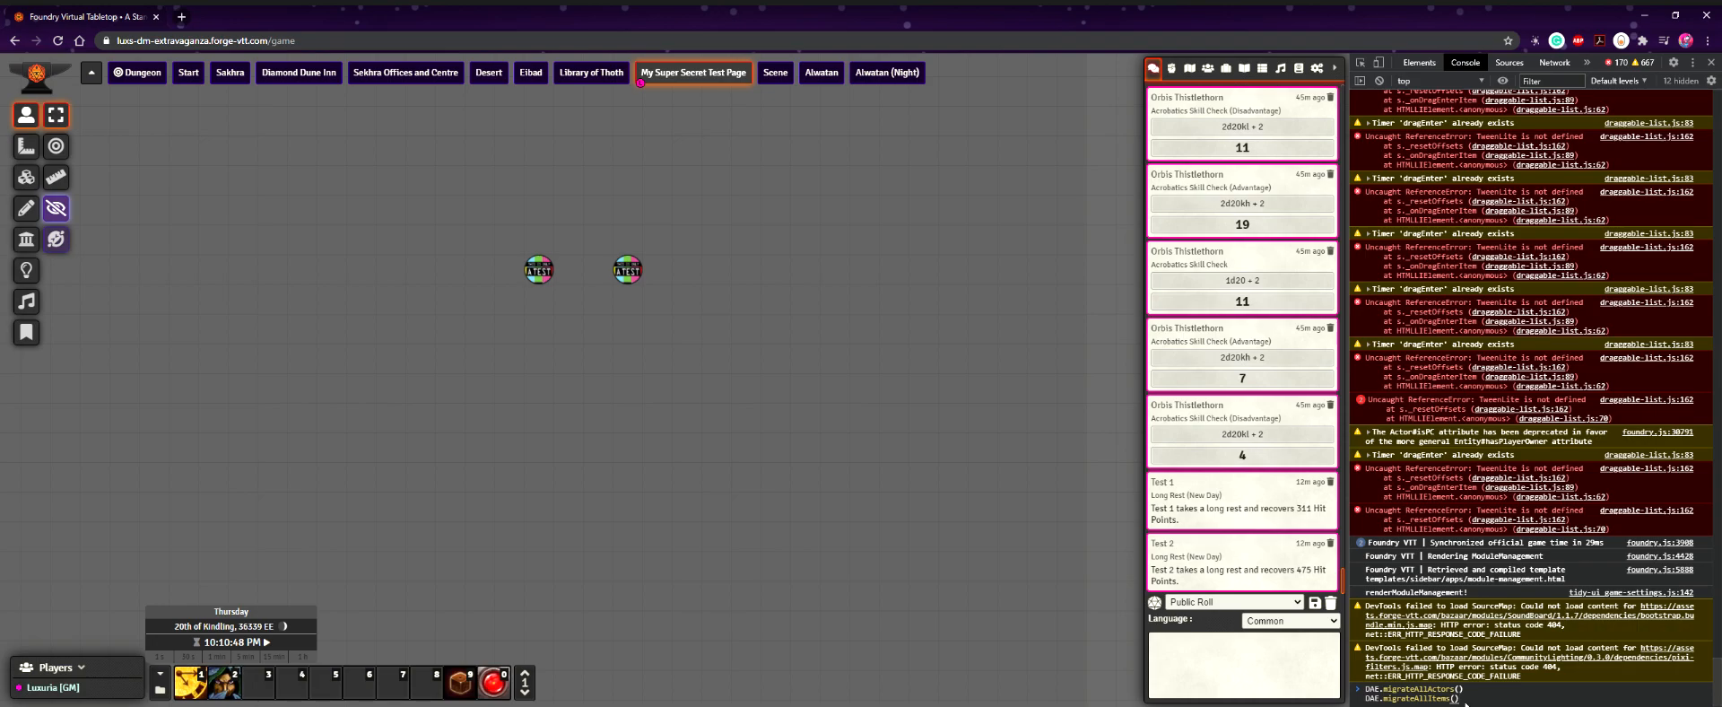
key(Return)
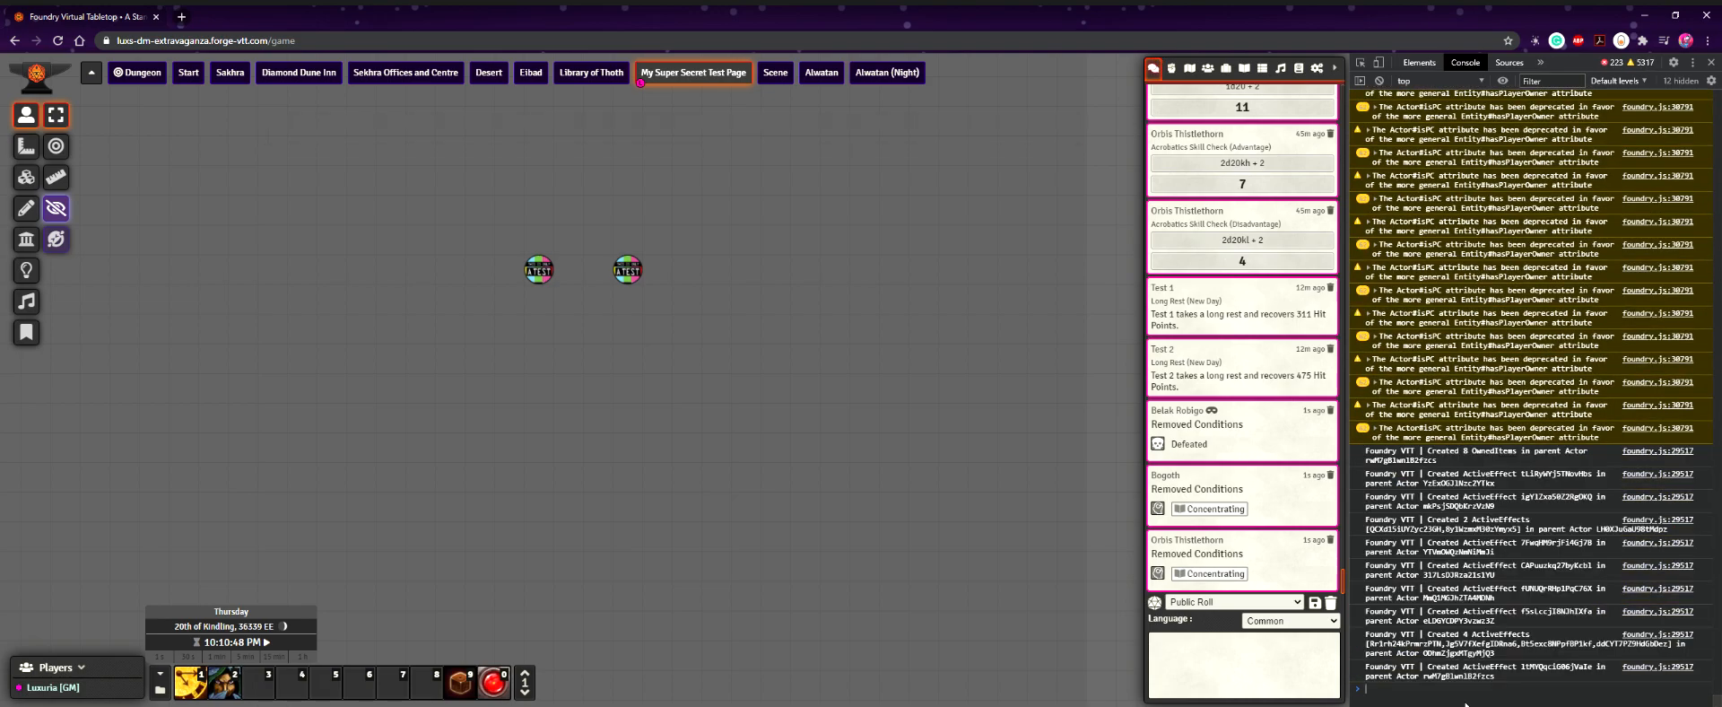
click(1711, 63)
drag(881, 424, 944, 479)
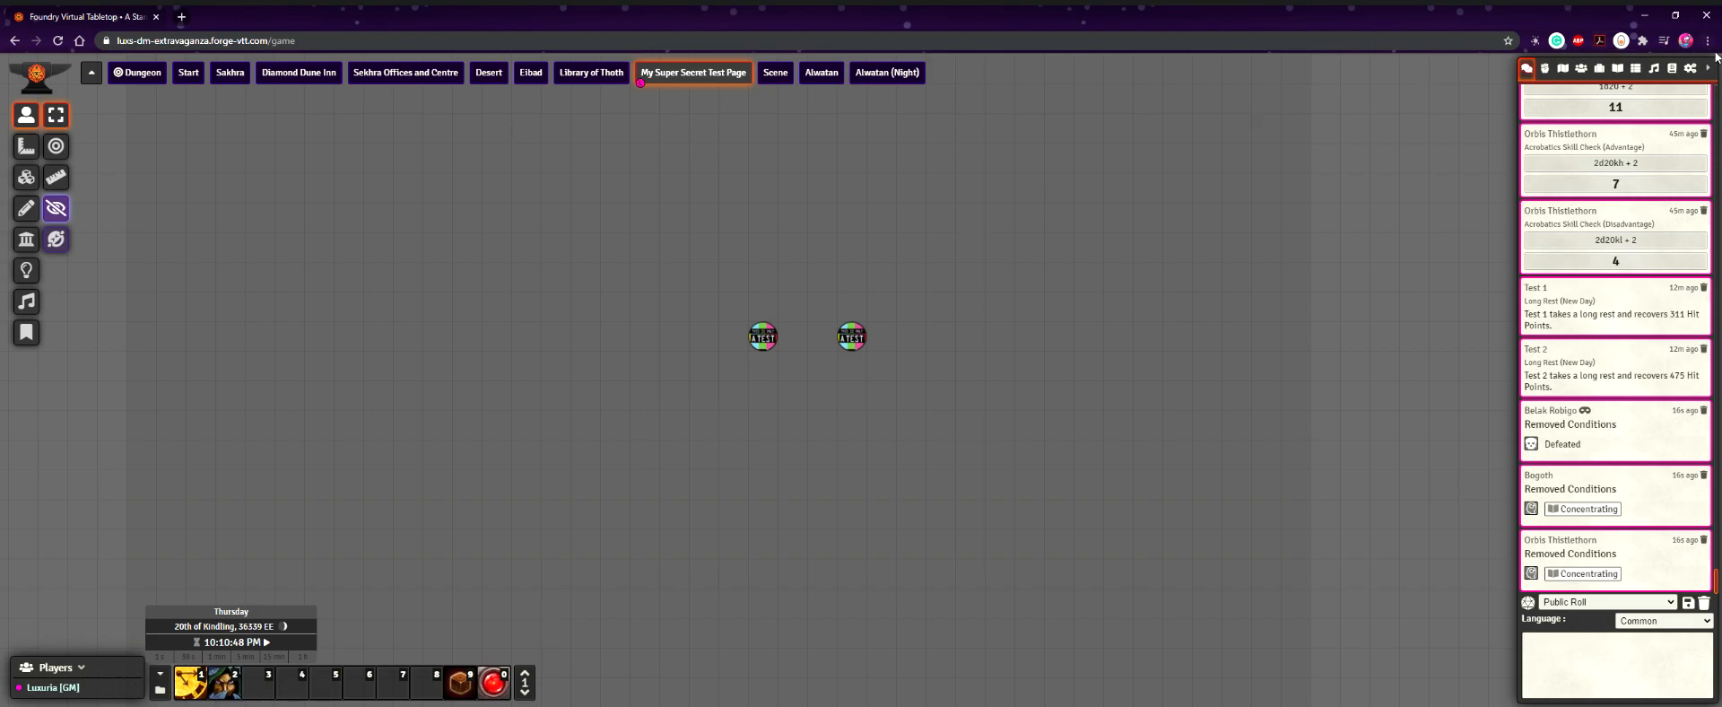
Show the items directory and expand the Equipment folder inside The Cache of Lux
click(1600, 69)
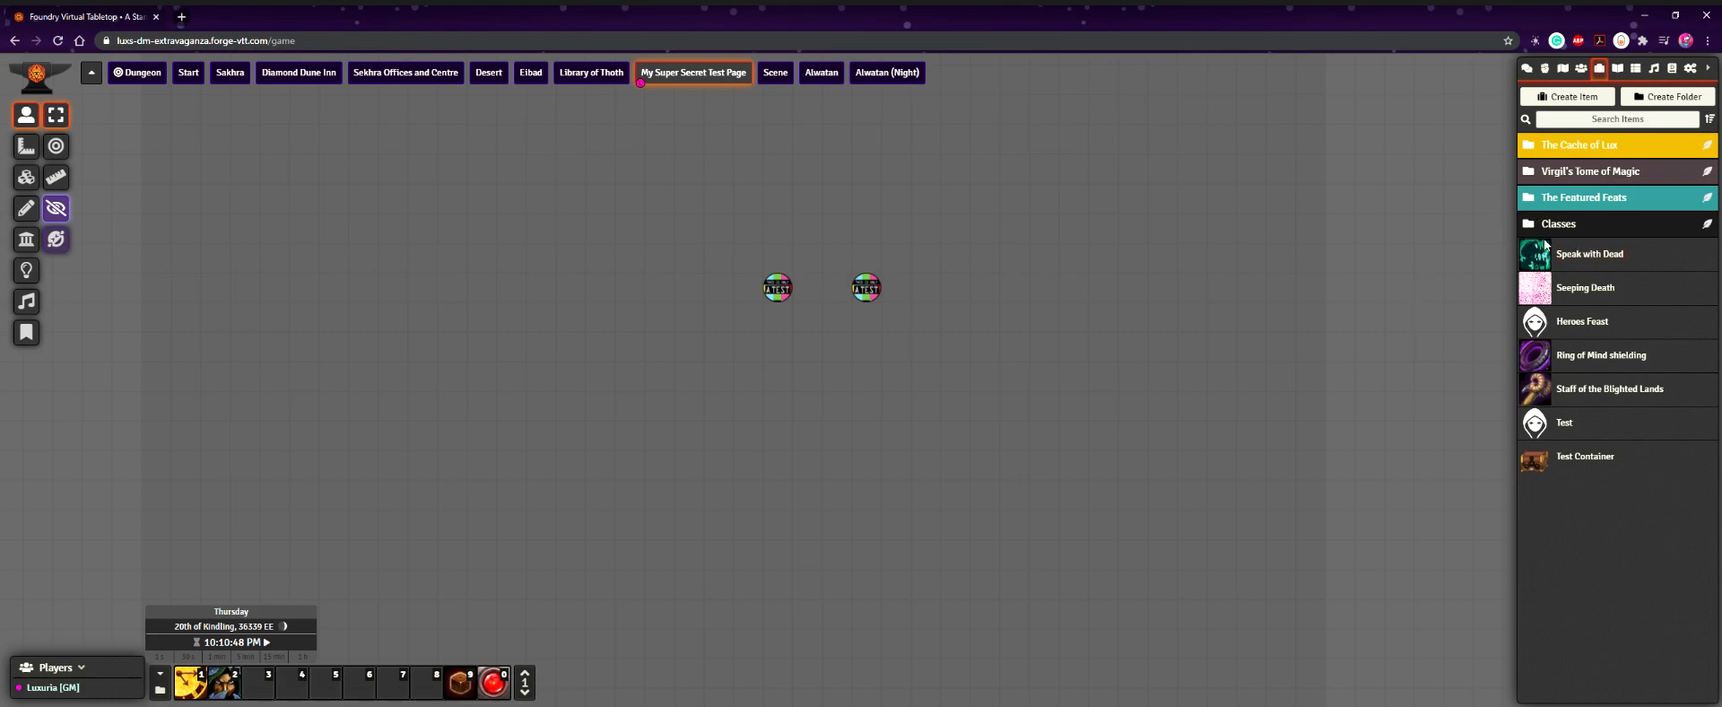
click(1542, 153)
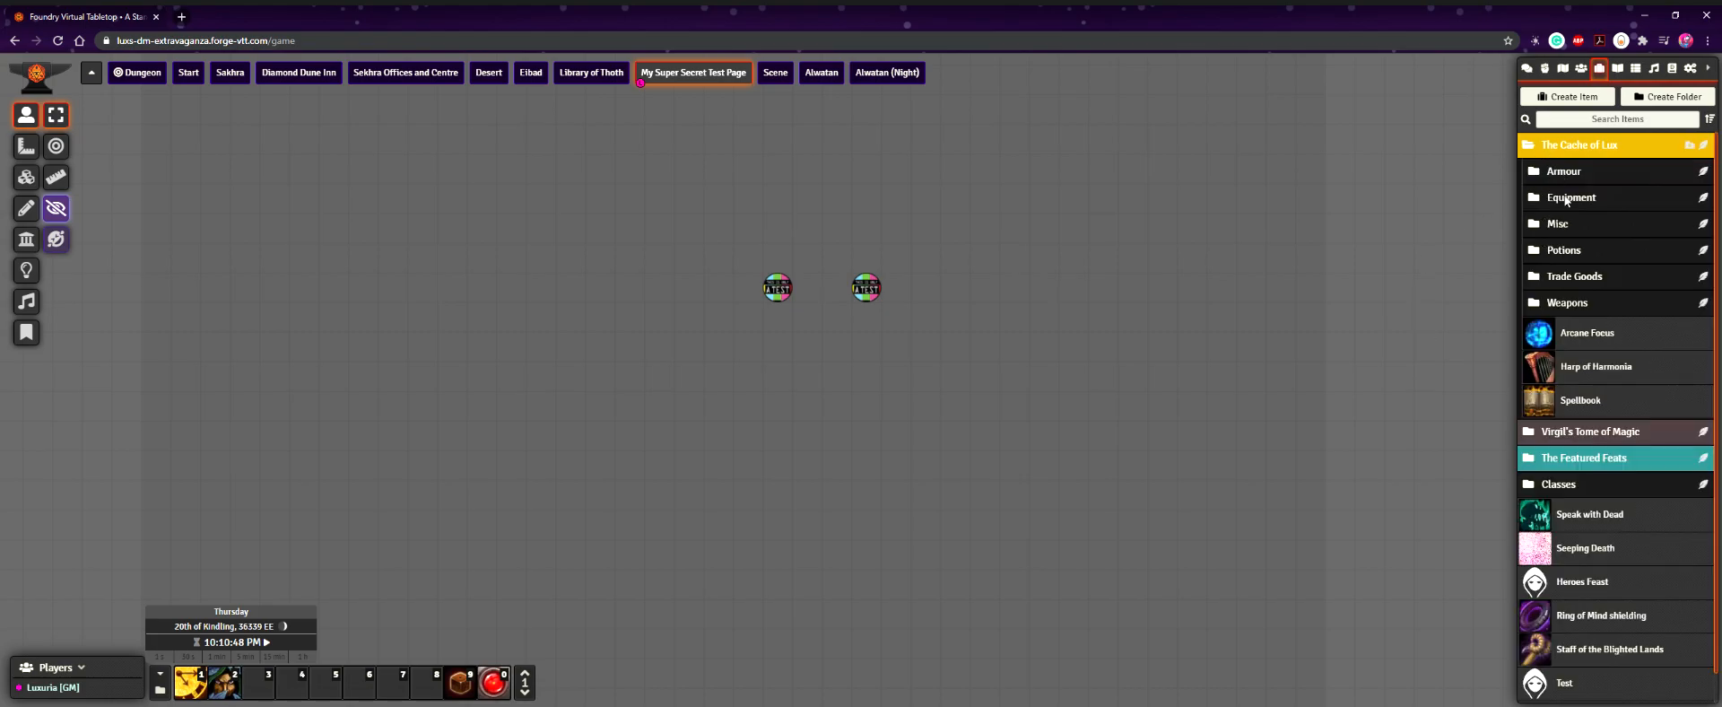
click(1556, 226)
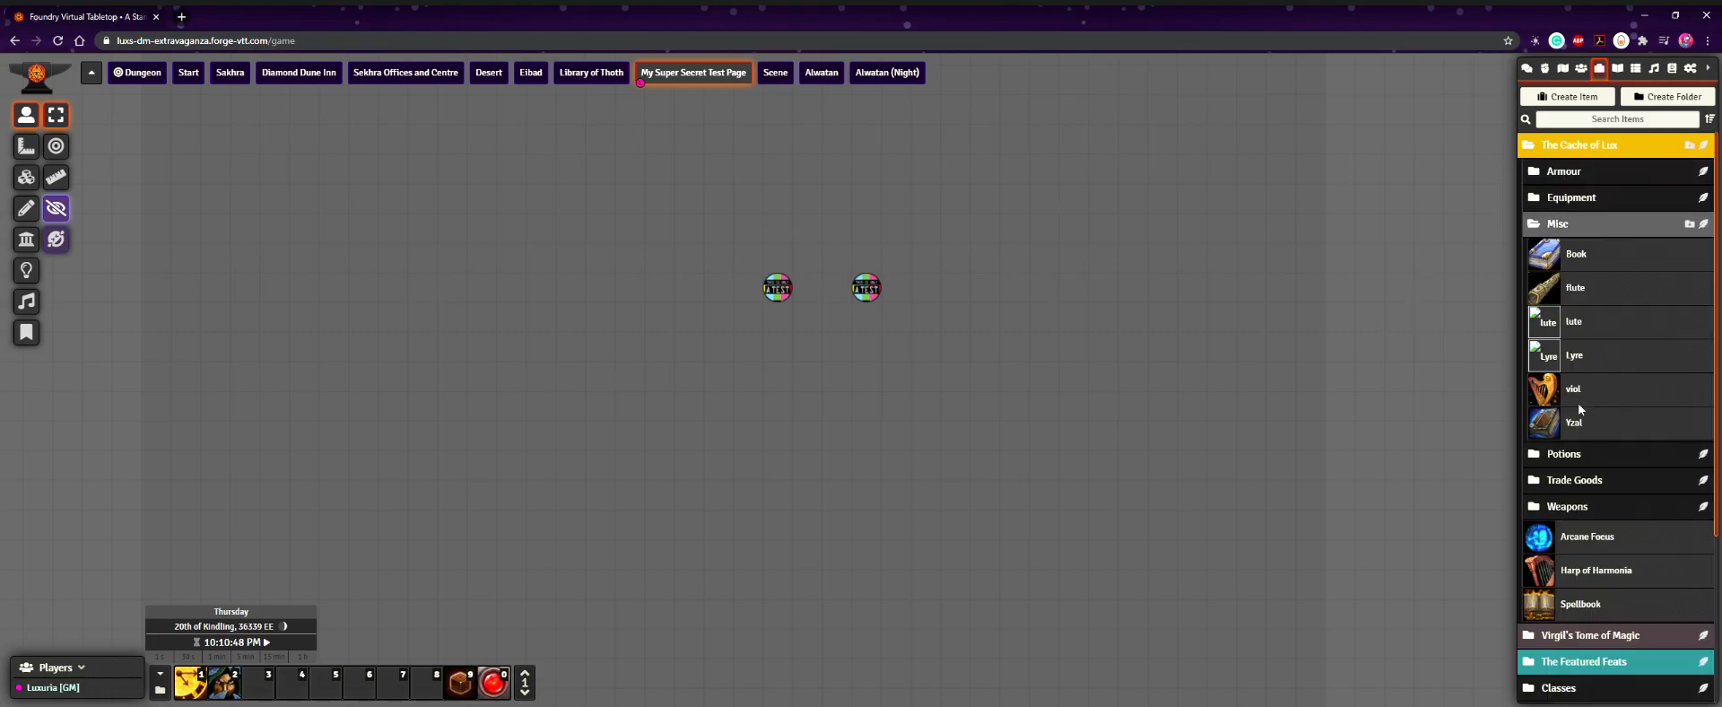
click(1592, 222)
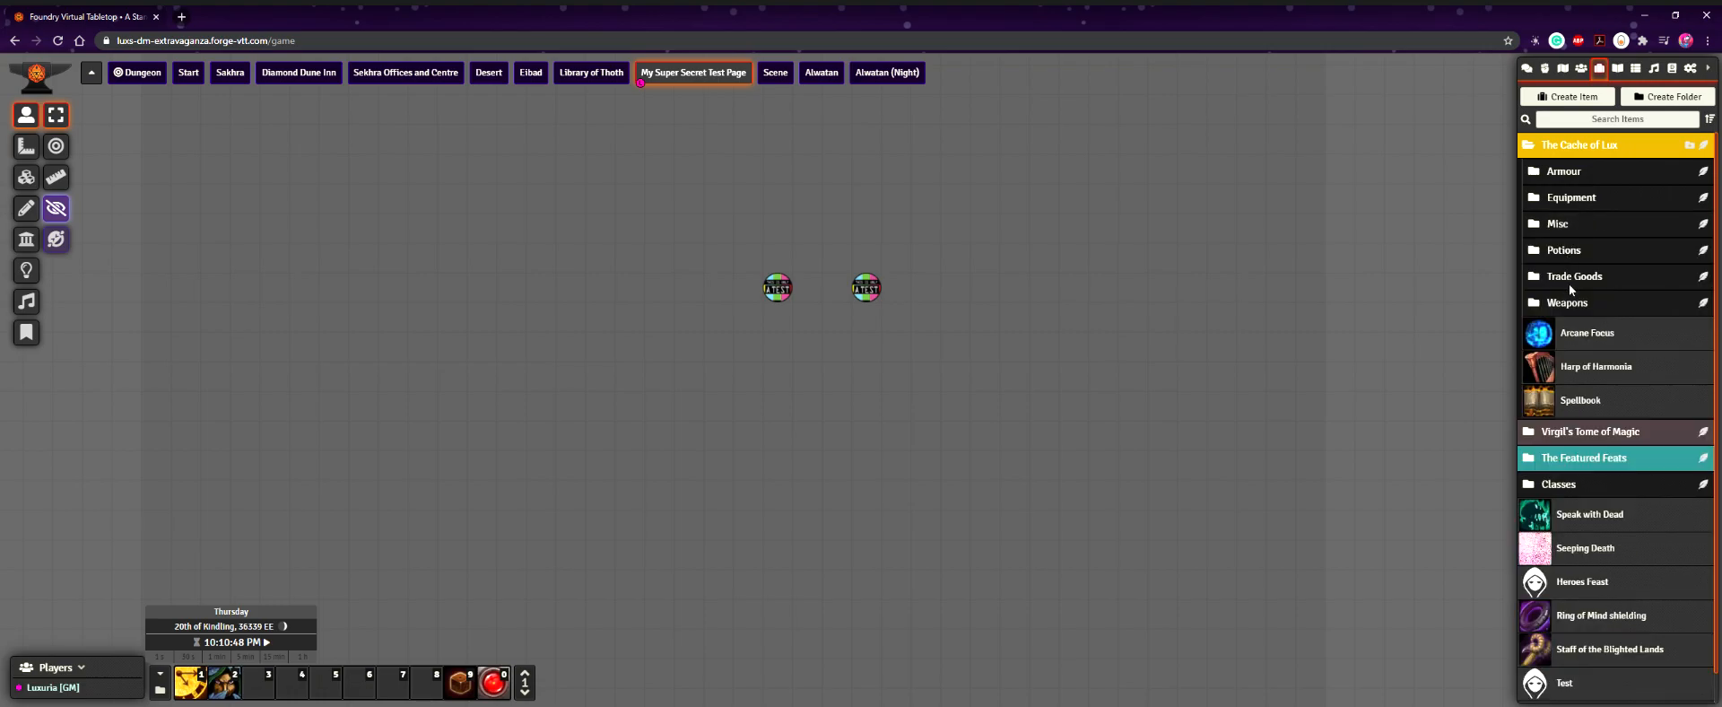
click(1570, 301)
click(1569, 301)
click(1569, 197)
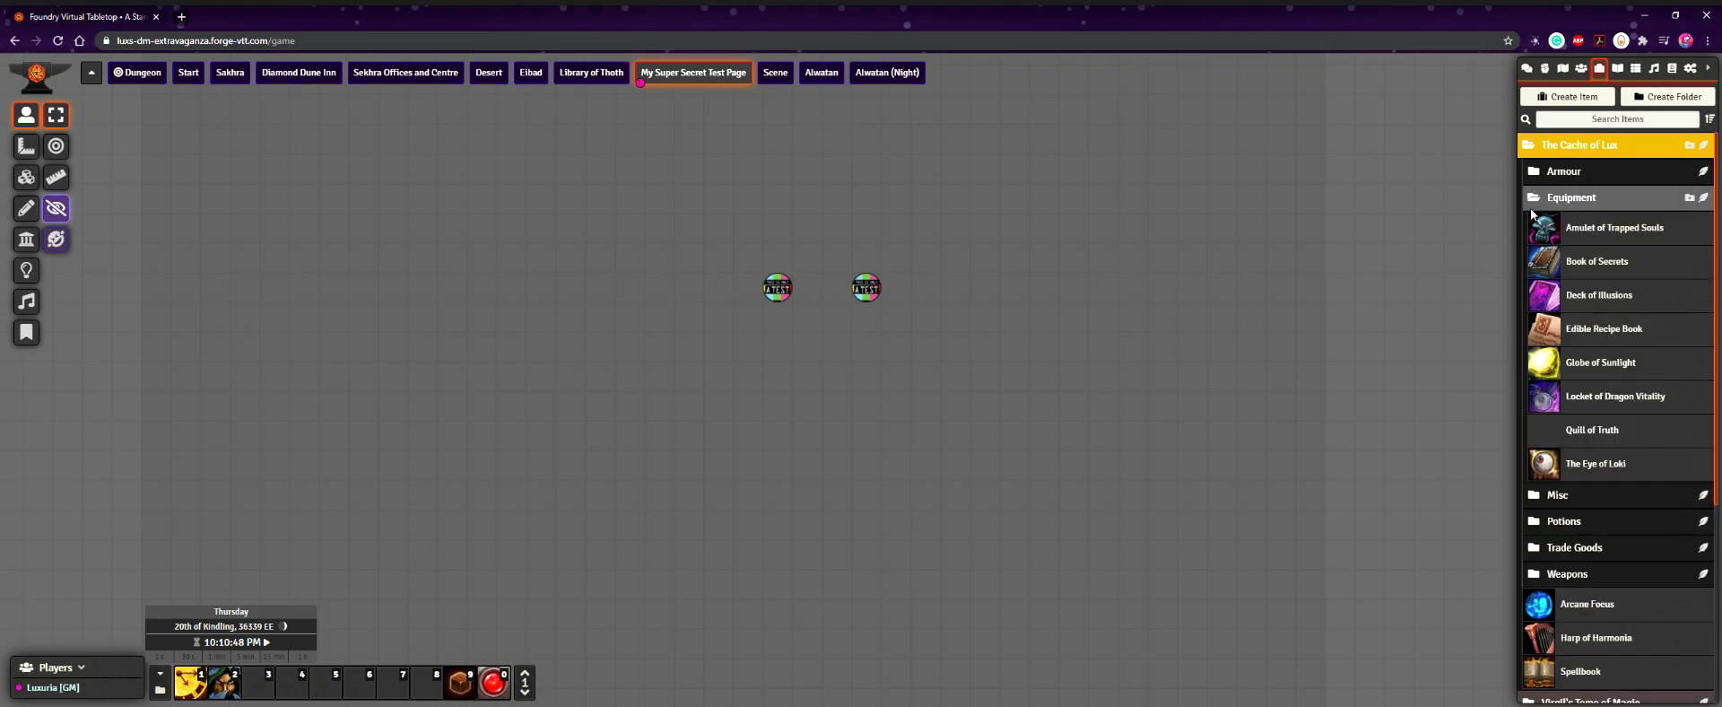
double_click(867, 288)
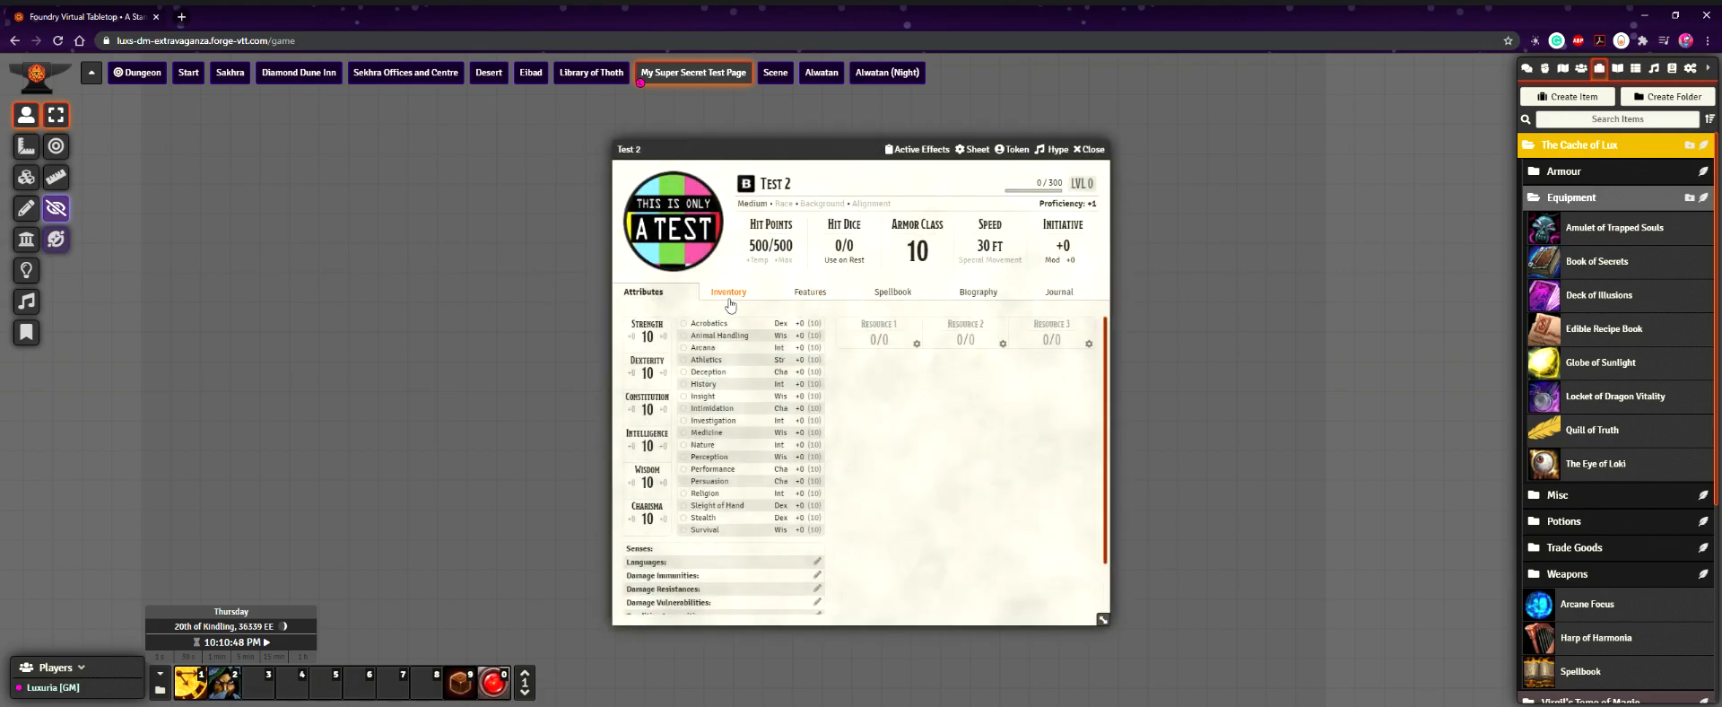
click(728, 291)
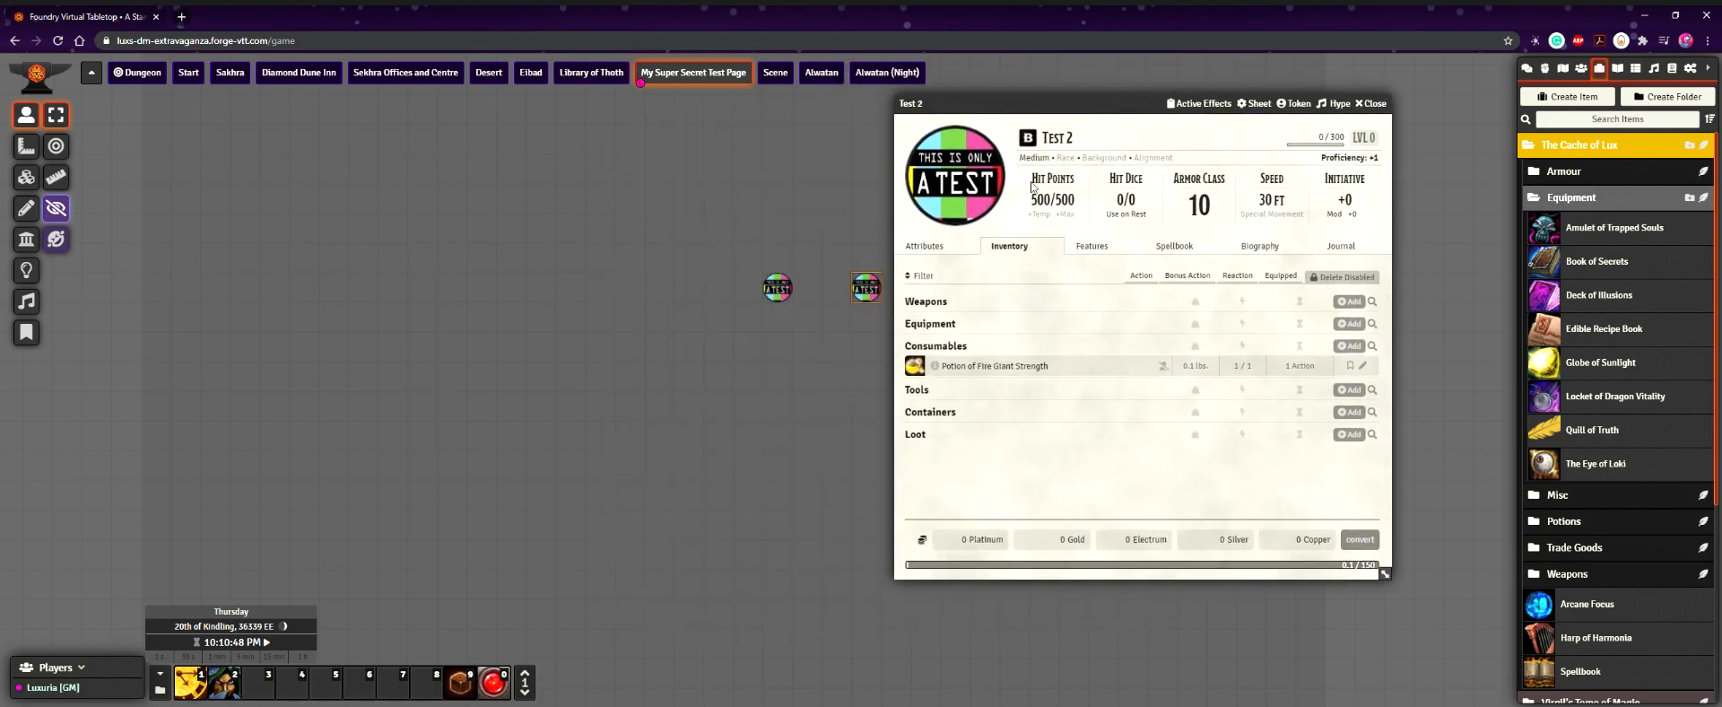
double_click(776, 288)
drag(771, 126, 479, 119)
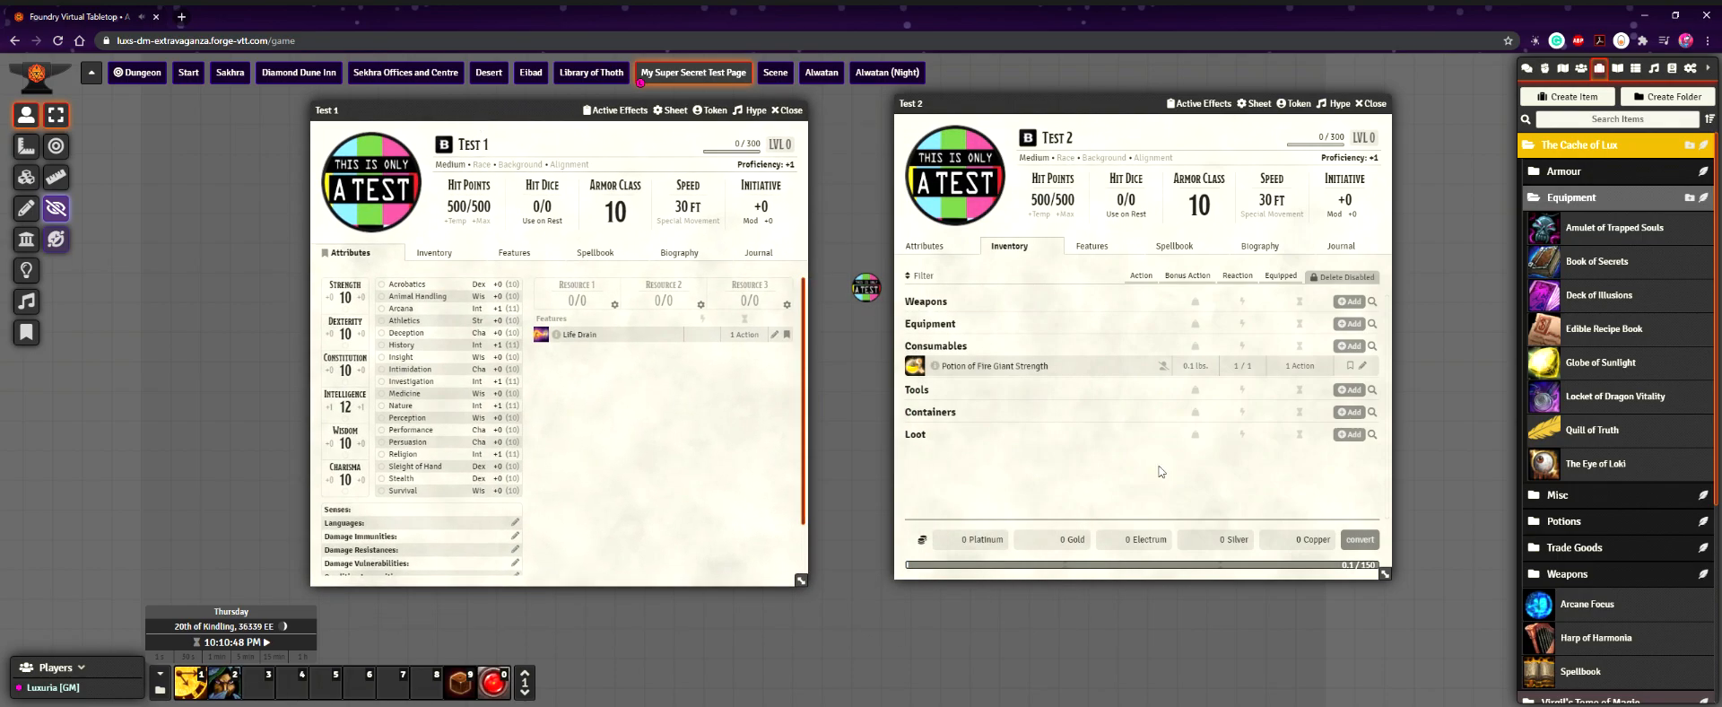
click(1367, 103)
click(788, 111)
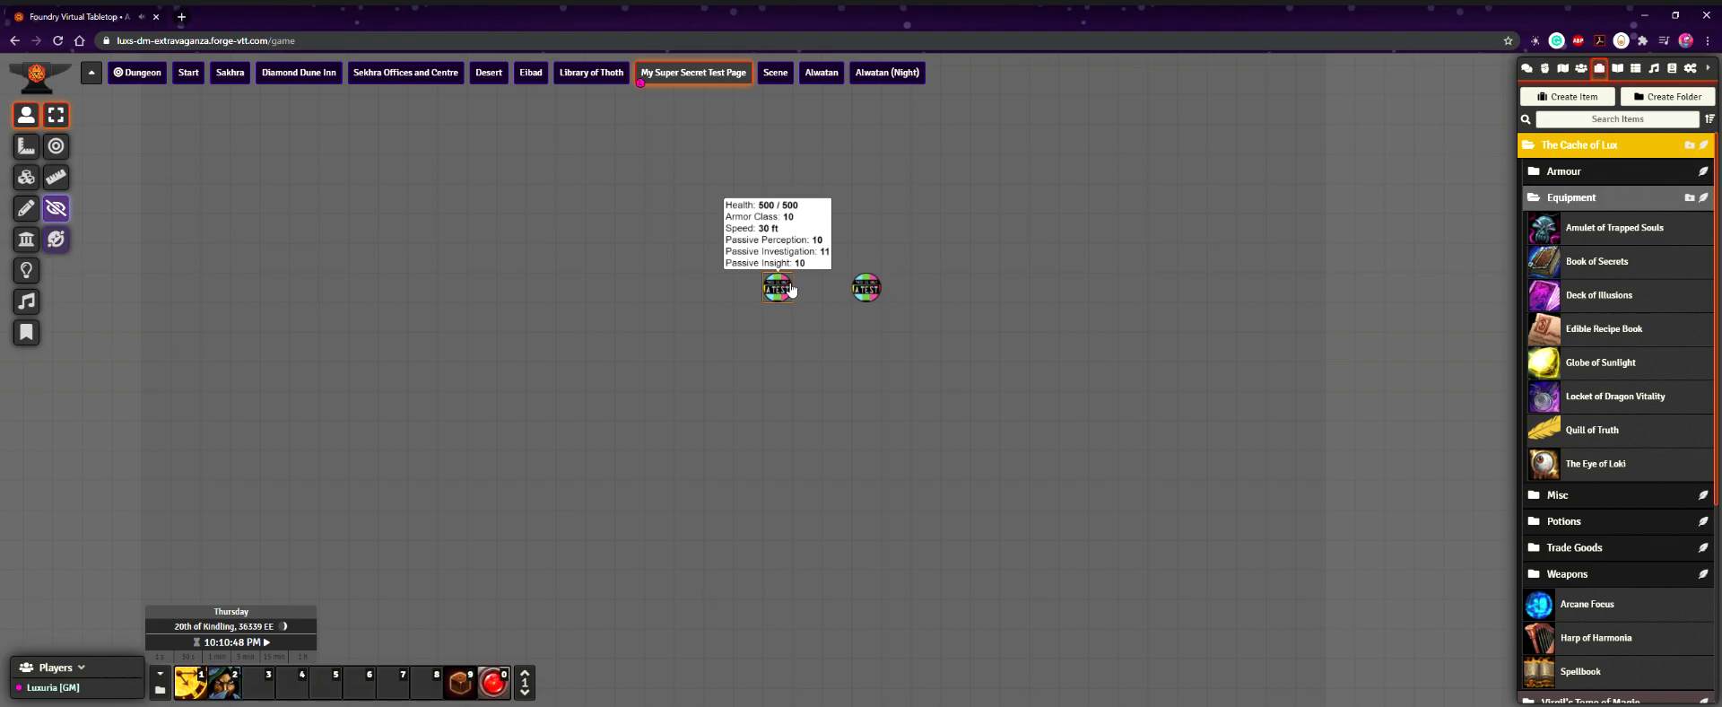
key(space)
click(26, 300)
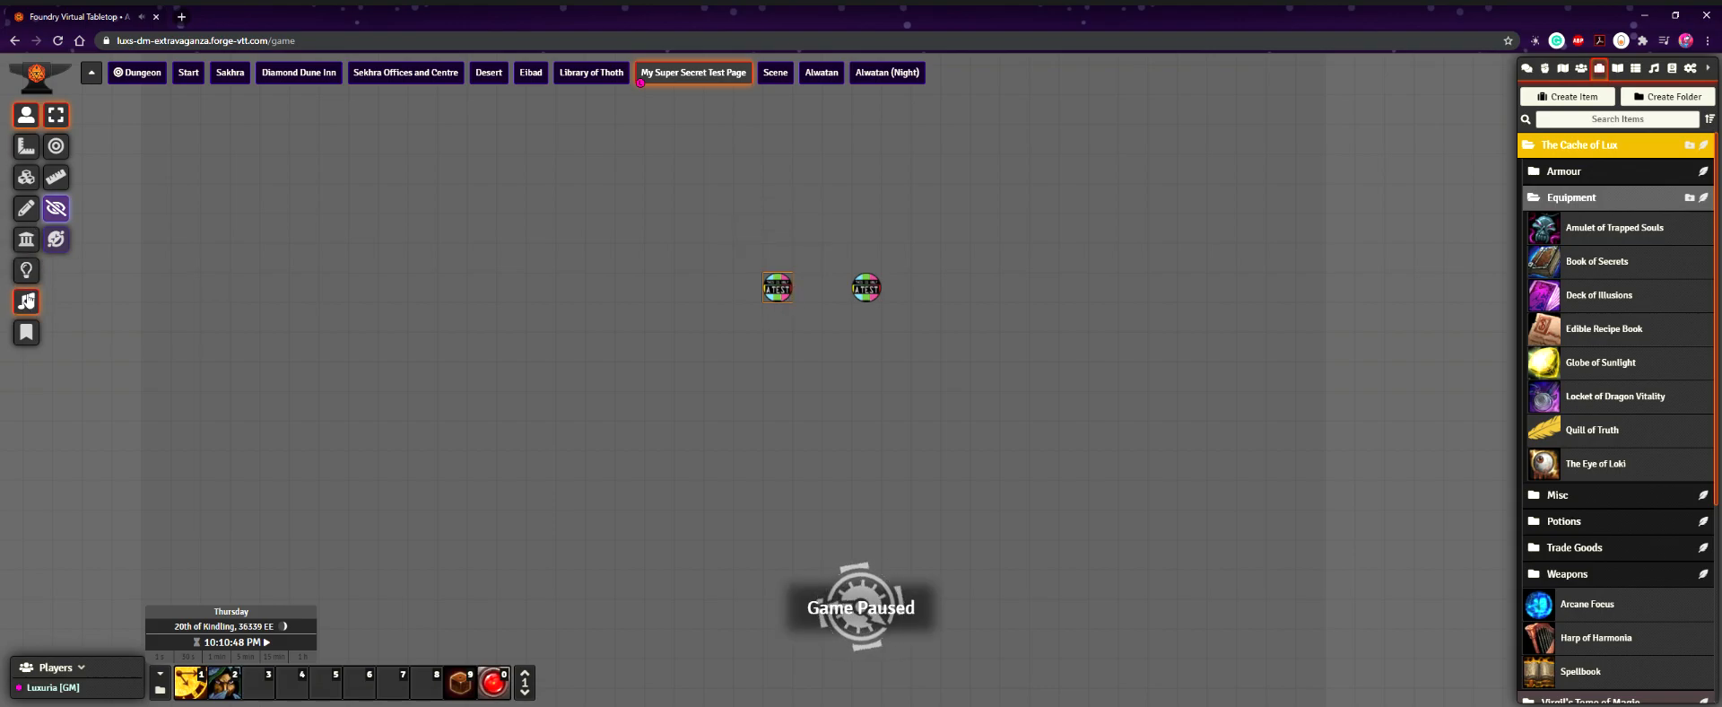
click(26, 115)
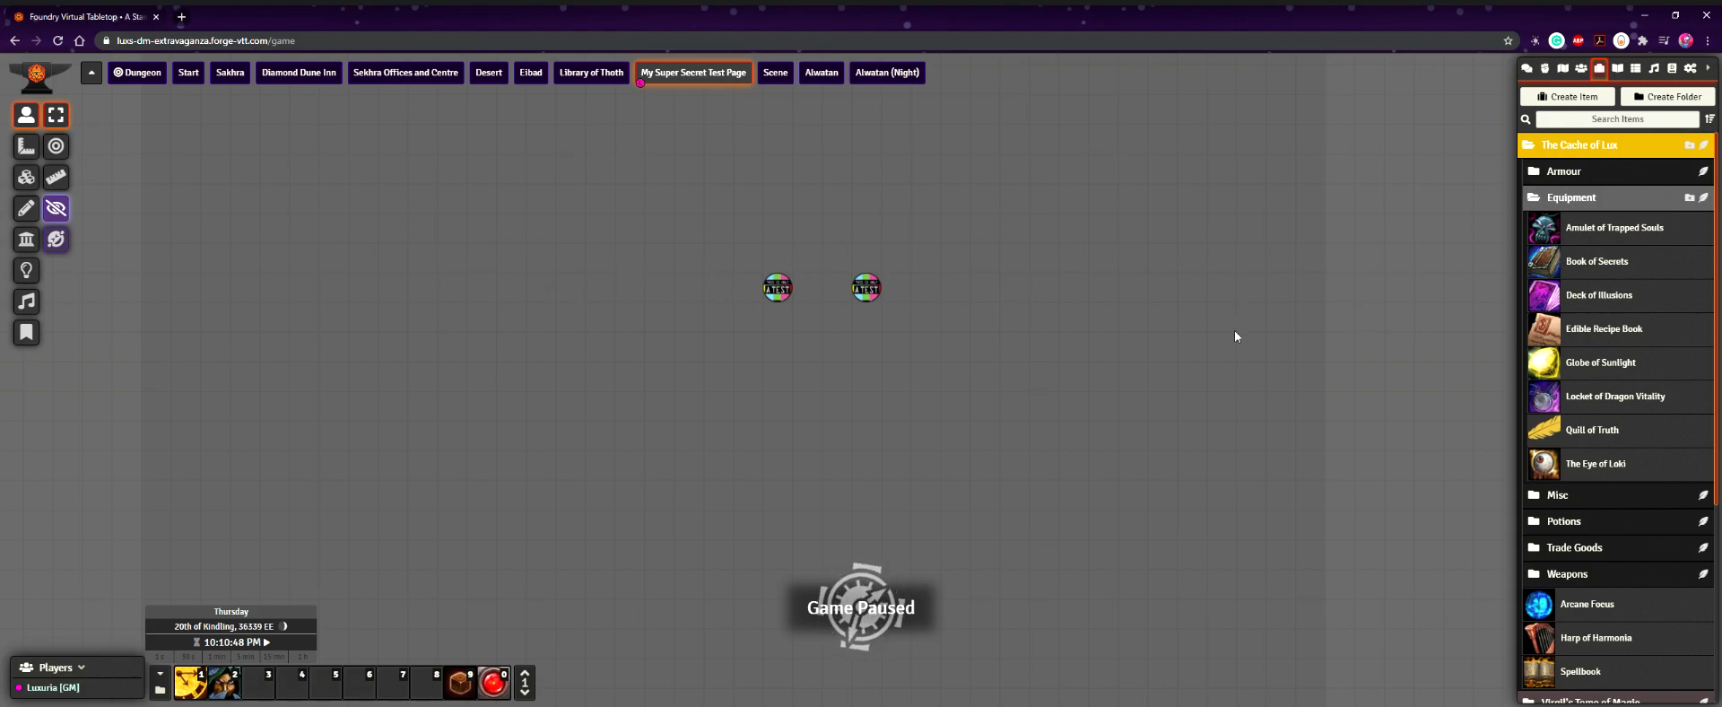
Open the Test 2 and Test 1 character sheets side by side, with both showing their inventories
mouse_move(878, 292)
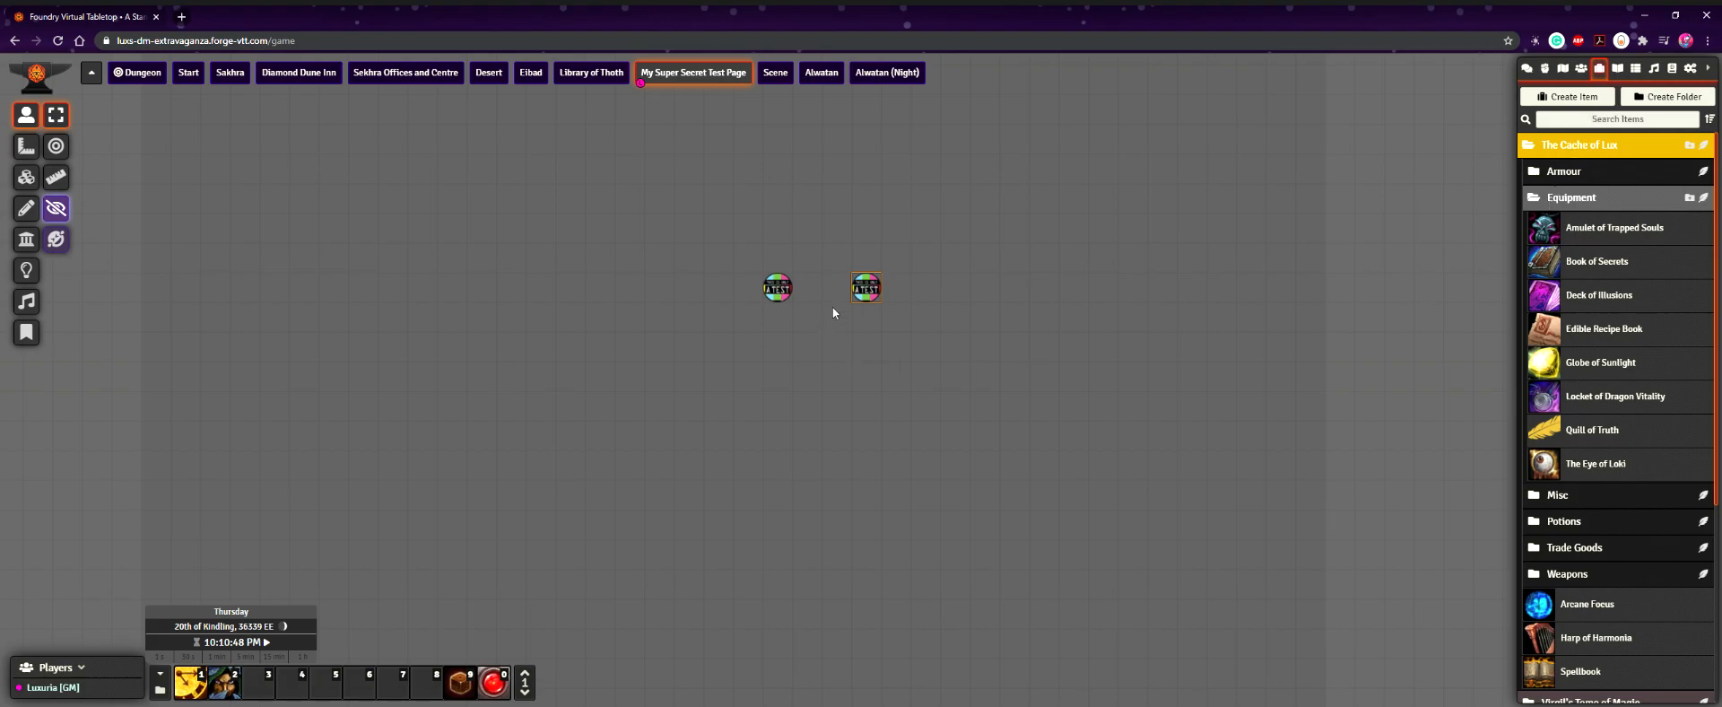
double_click(865, 289)
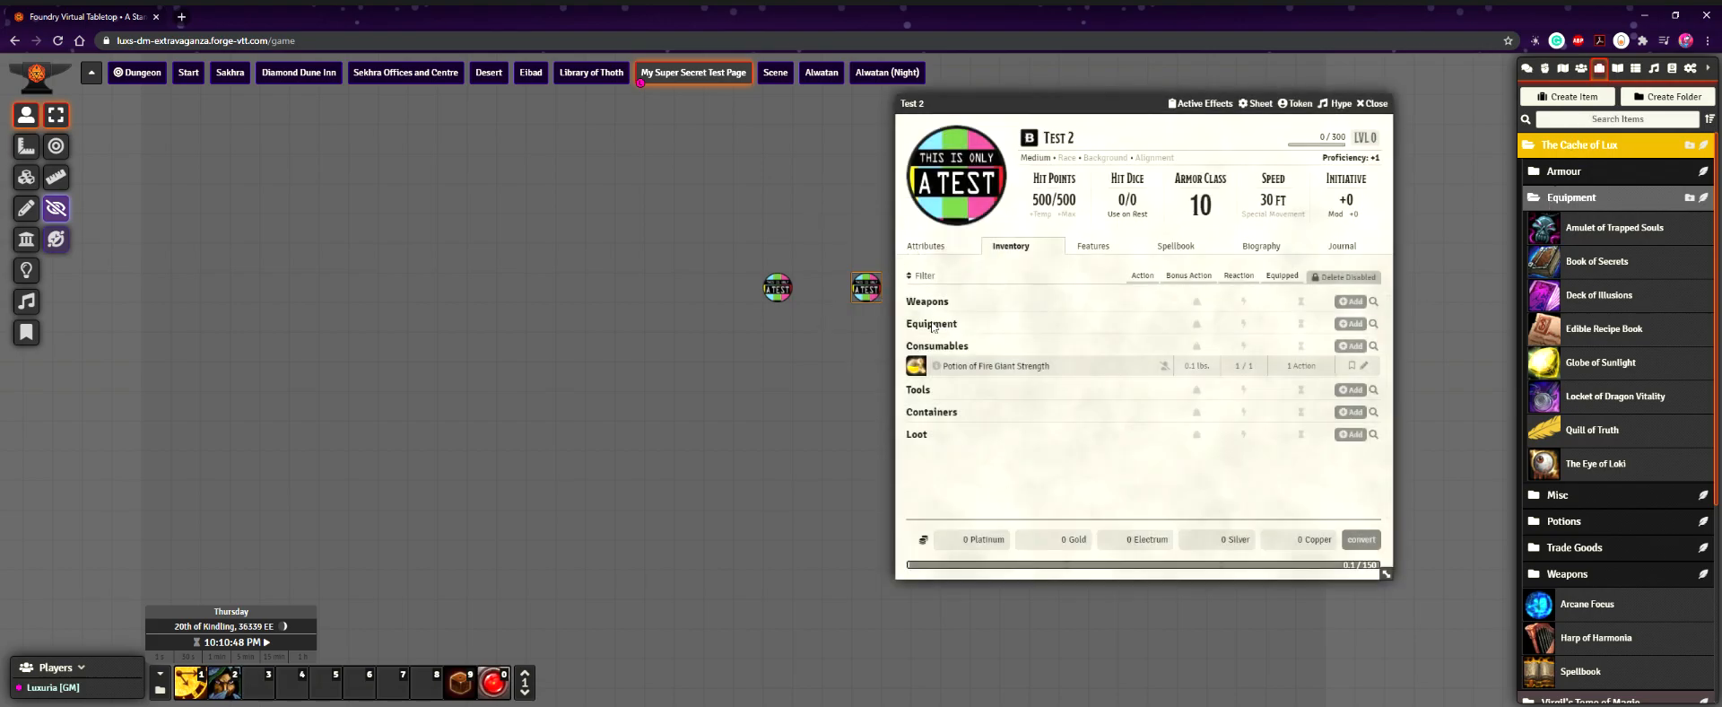
drag(1078, 106, 1174, 95)
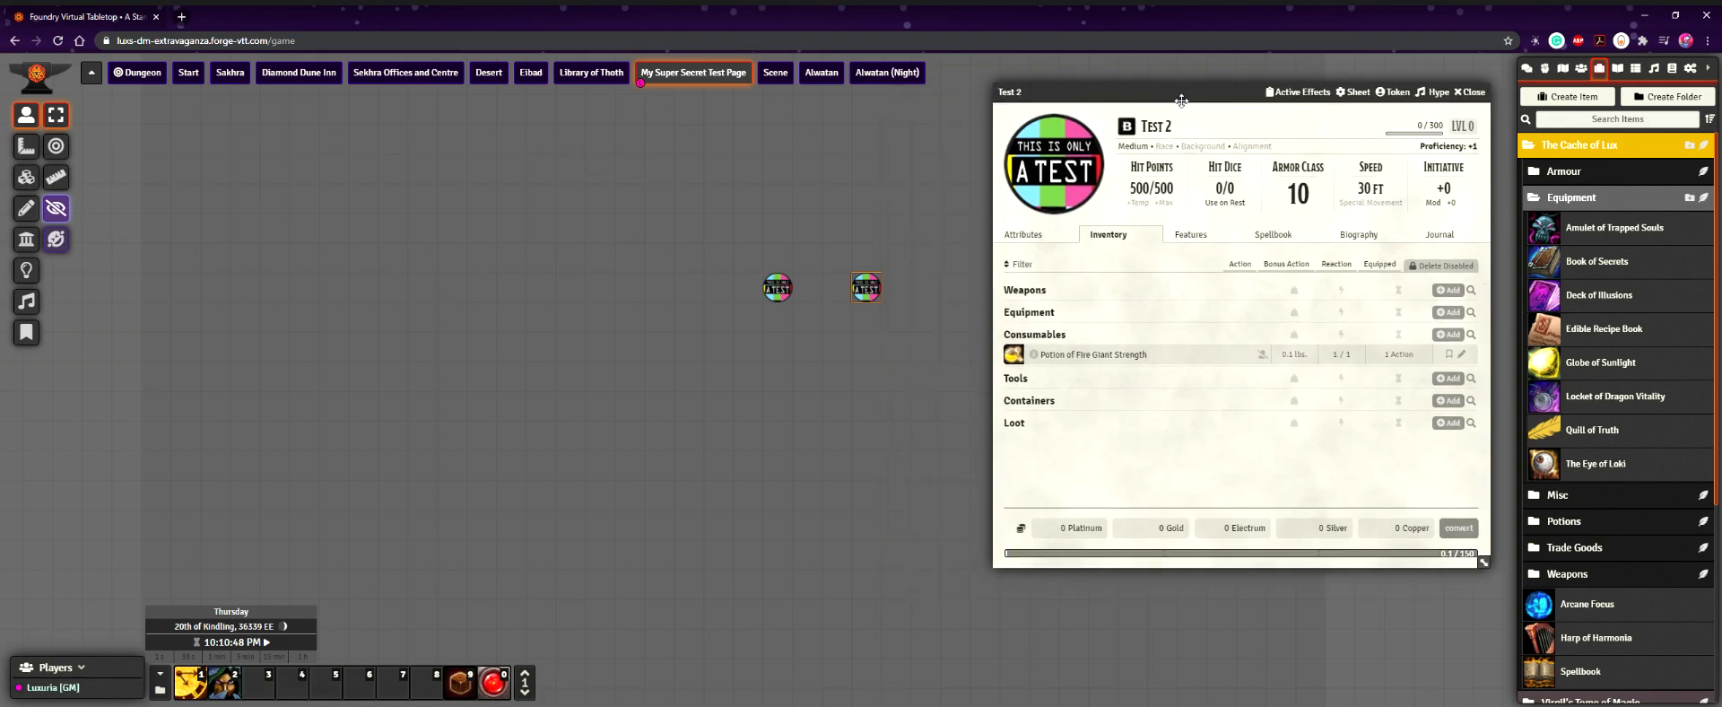
double_click(777, 295)
drag(549, 99, 376, 99)
click(251, 239)
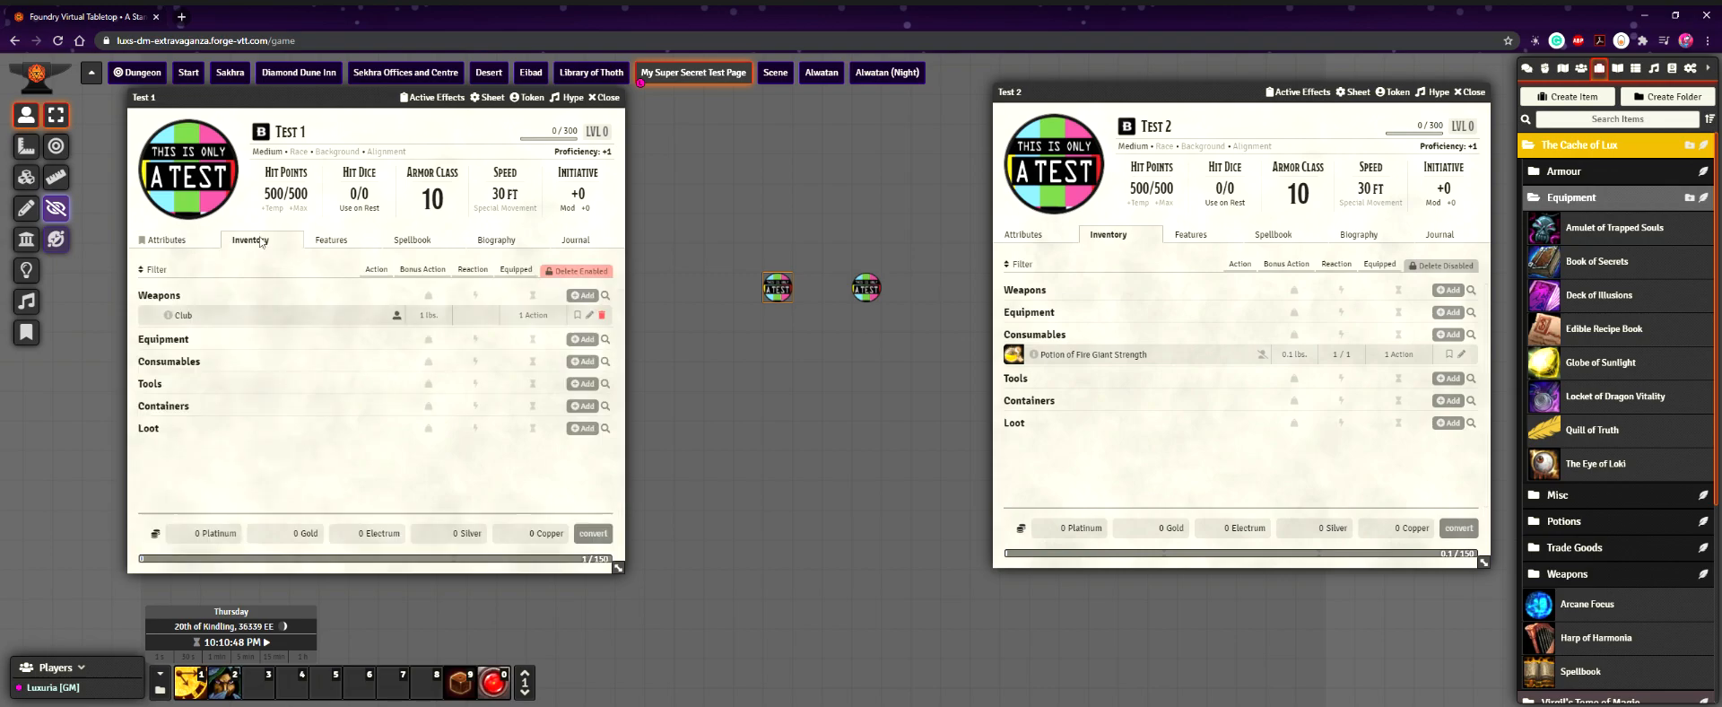
Swap the positions of the Test 1 and Test 2 tokens in the scene, and reopen both character sheets
drag(773, 293, 898, 292)
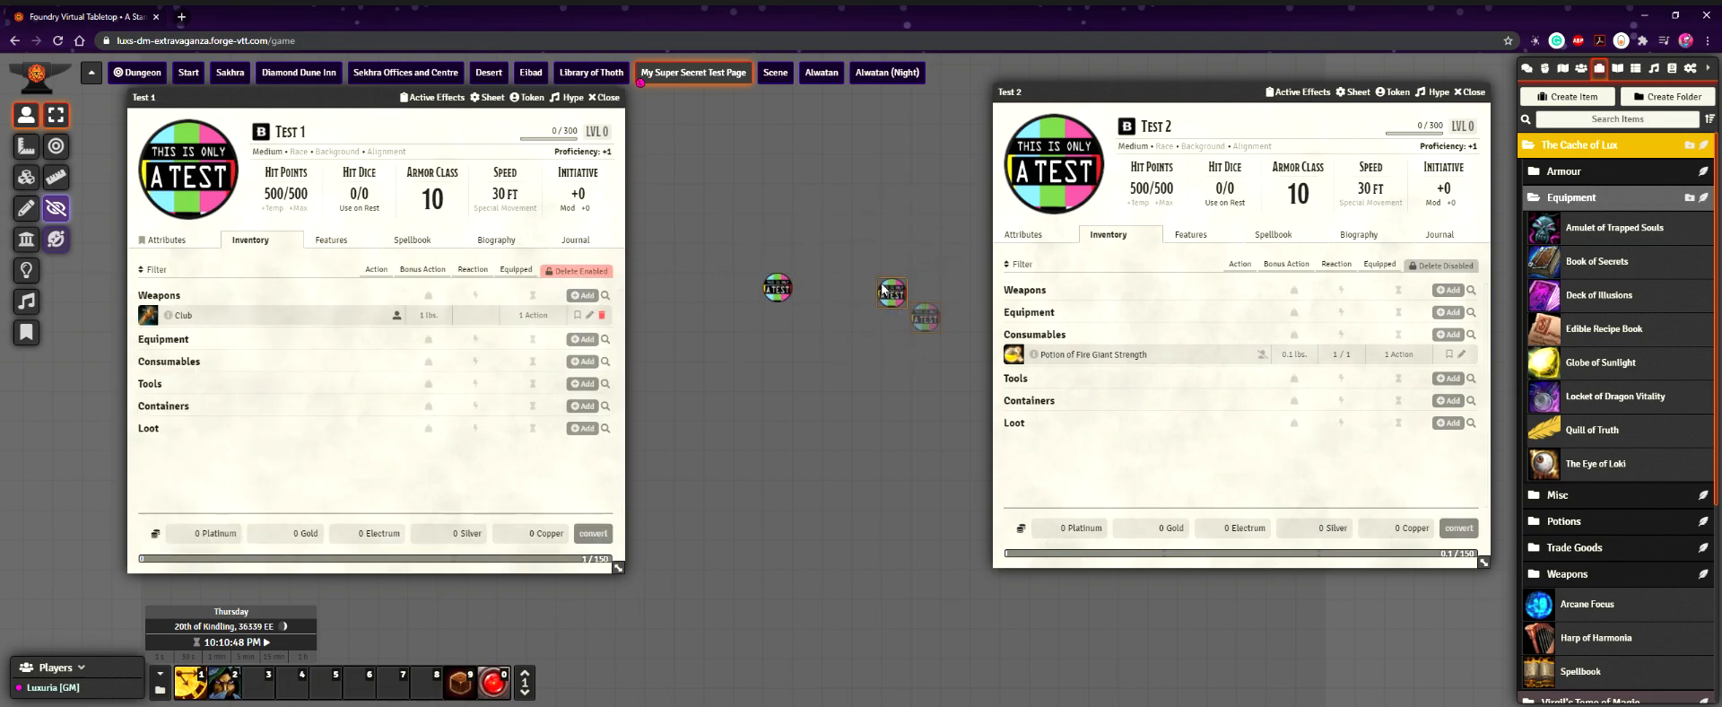
click(605, 97)
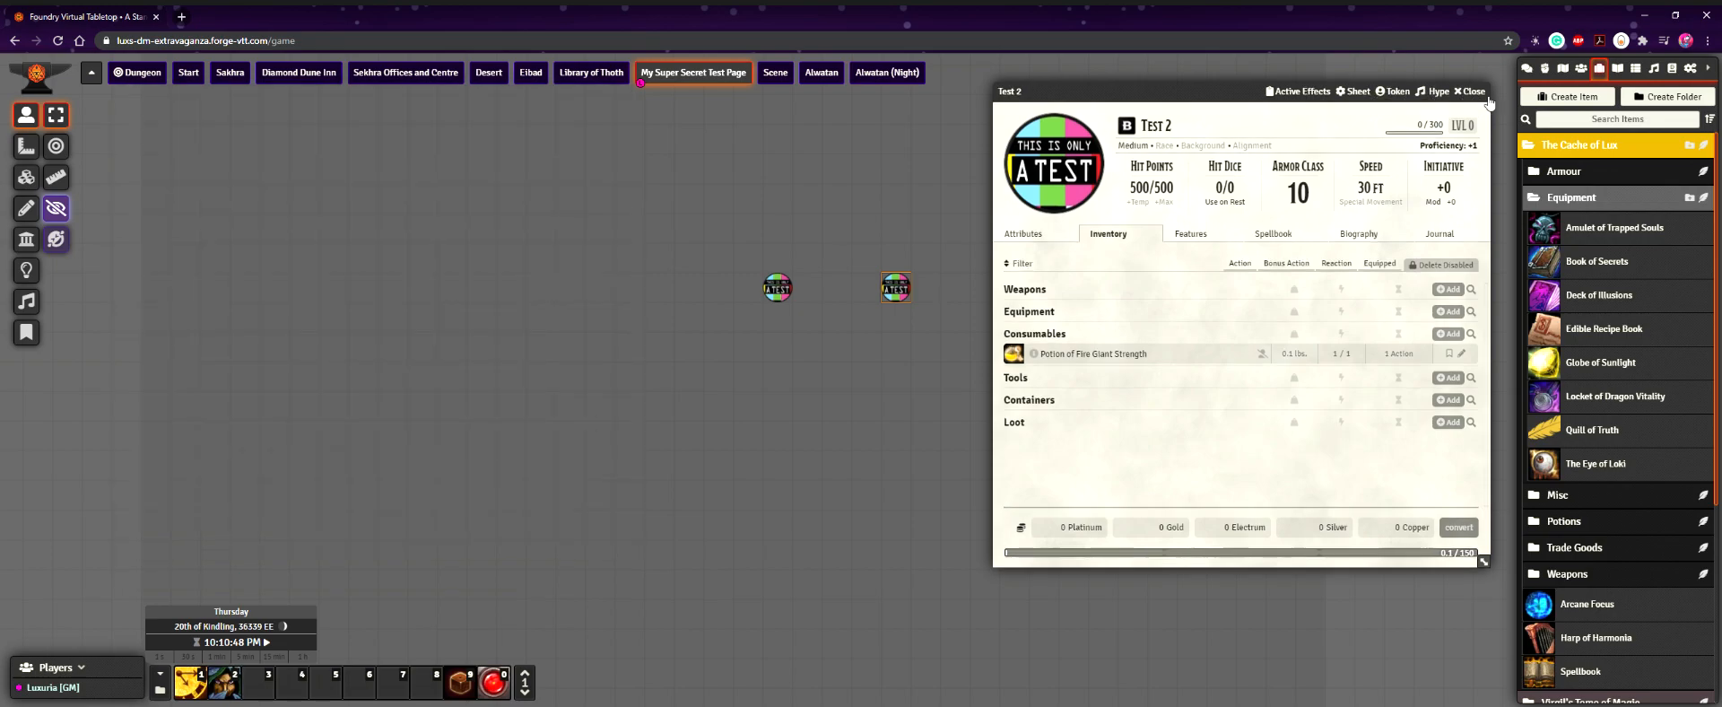
click(1471, 92)
double_click(895, 287)
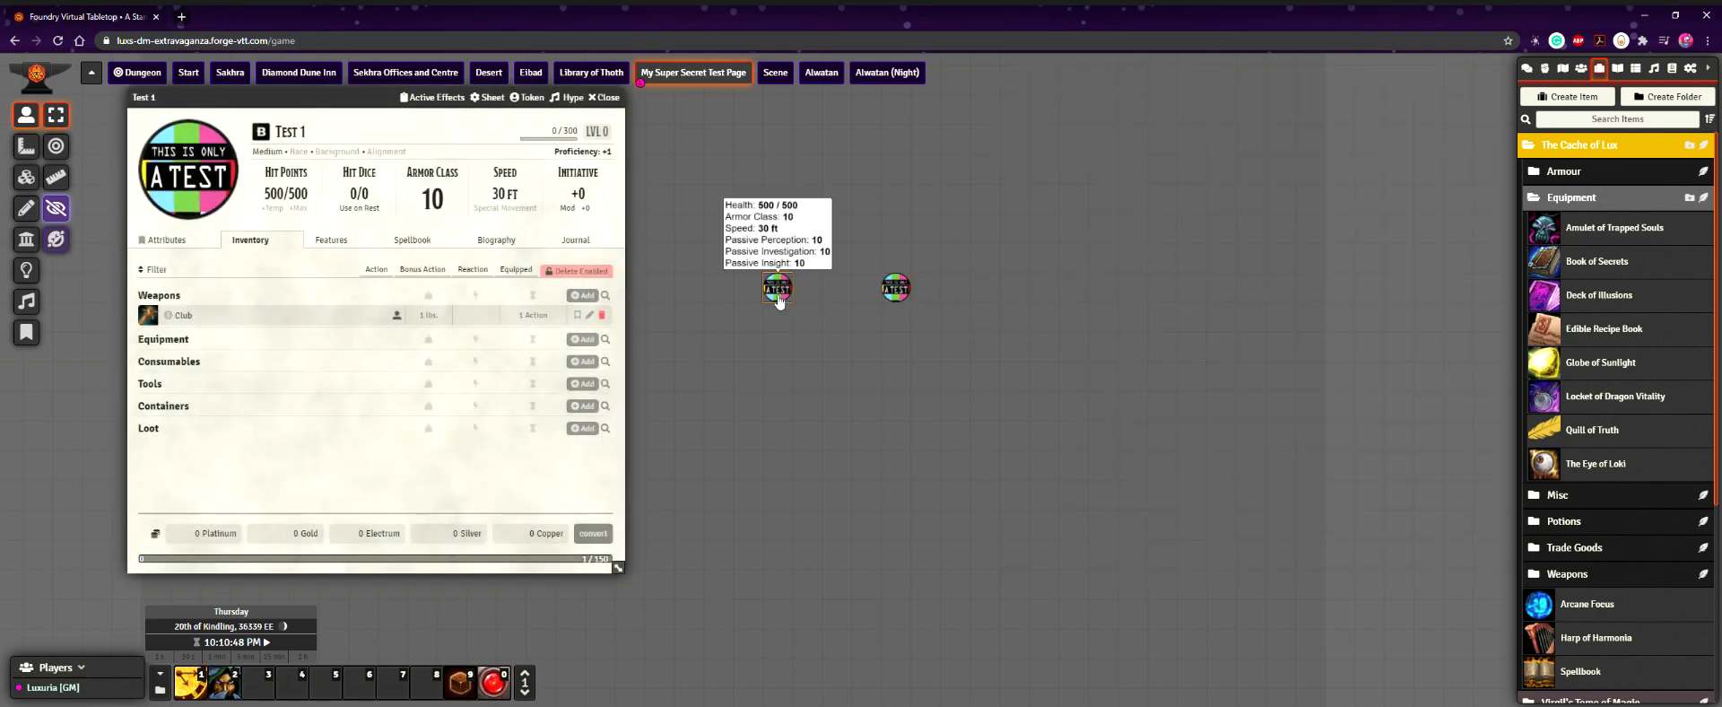
double_click(777, 287)
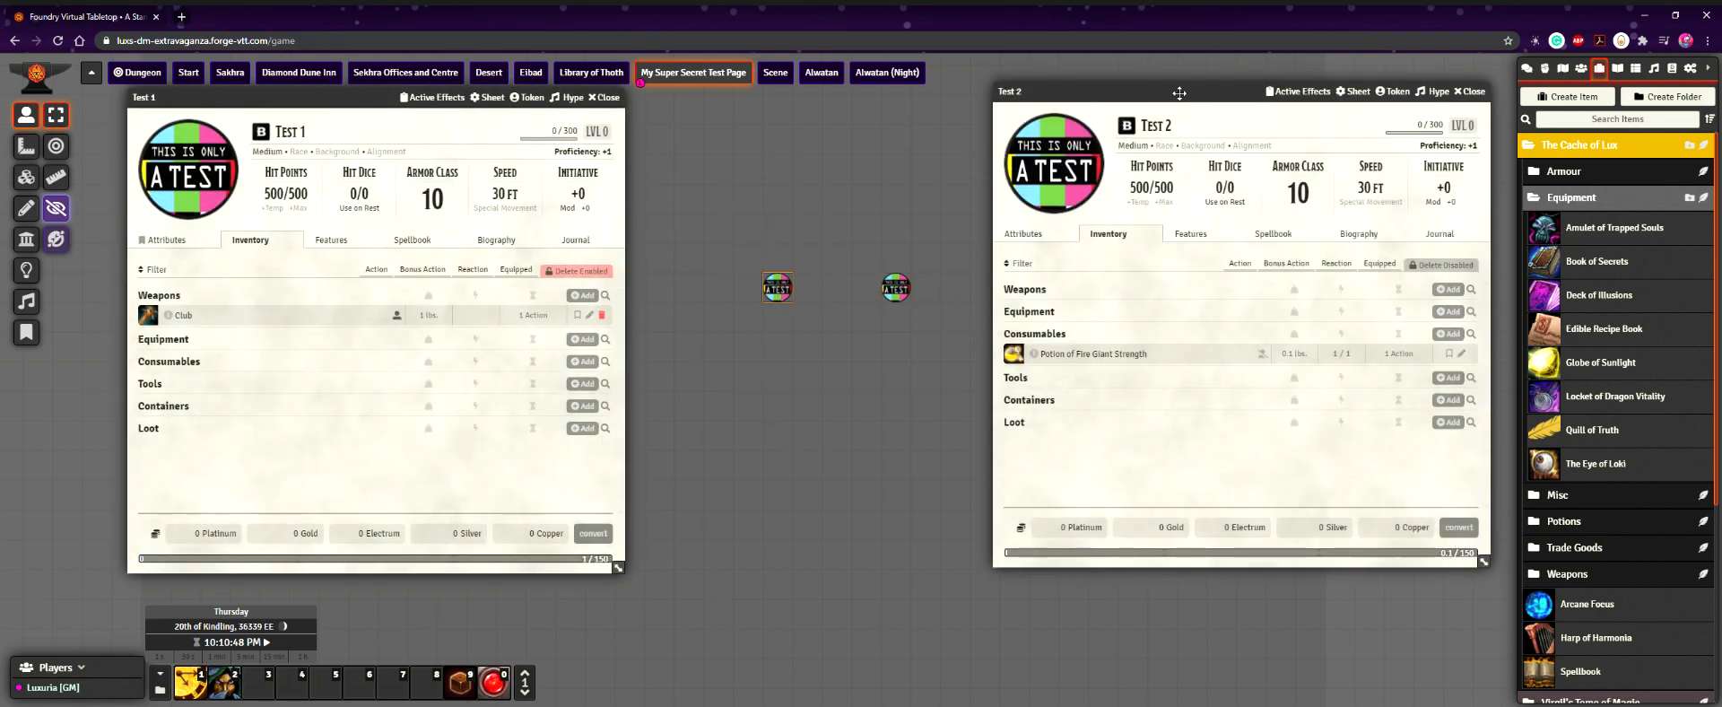
Add the Globe of Sunlight from the Equipment folder to Test 1's inventory, and reopen Test 2's sheet from its token
mouse_move(779, 282)
drag(1577, 366, 323, 382)
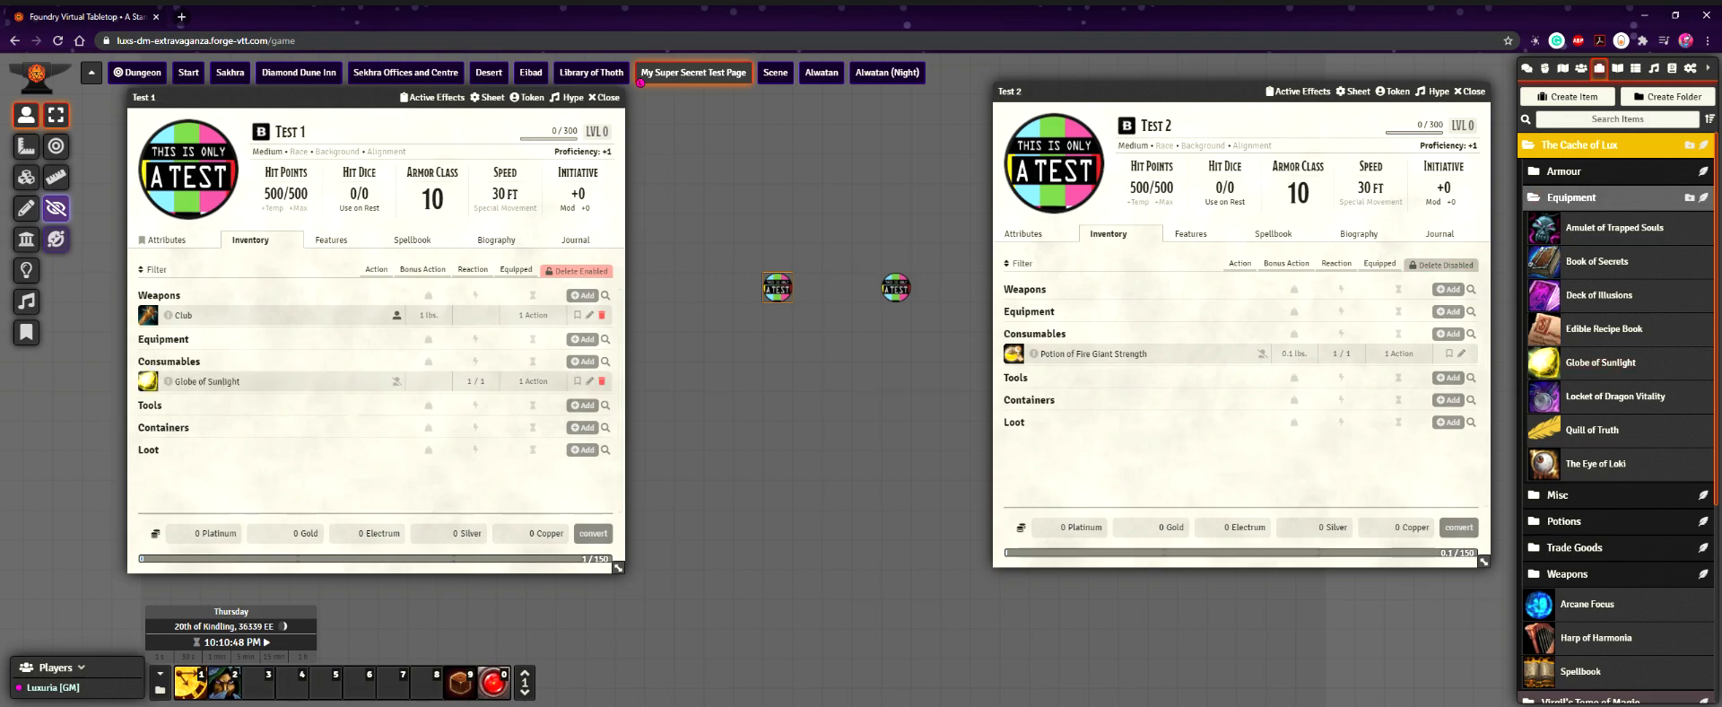
click(897, 289)
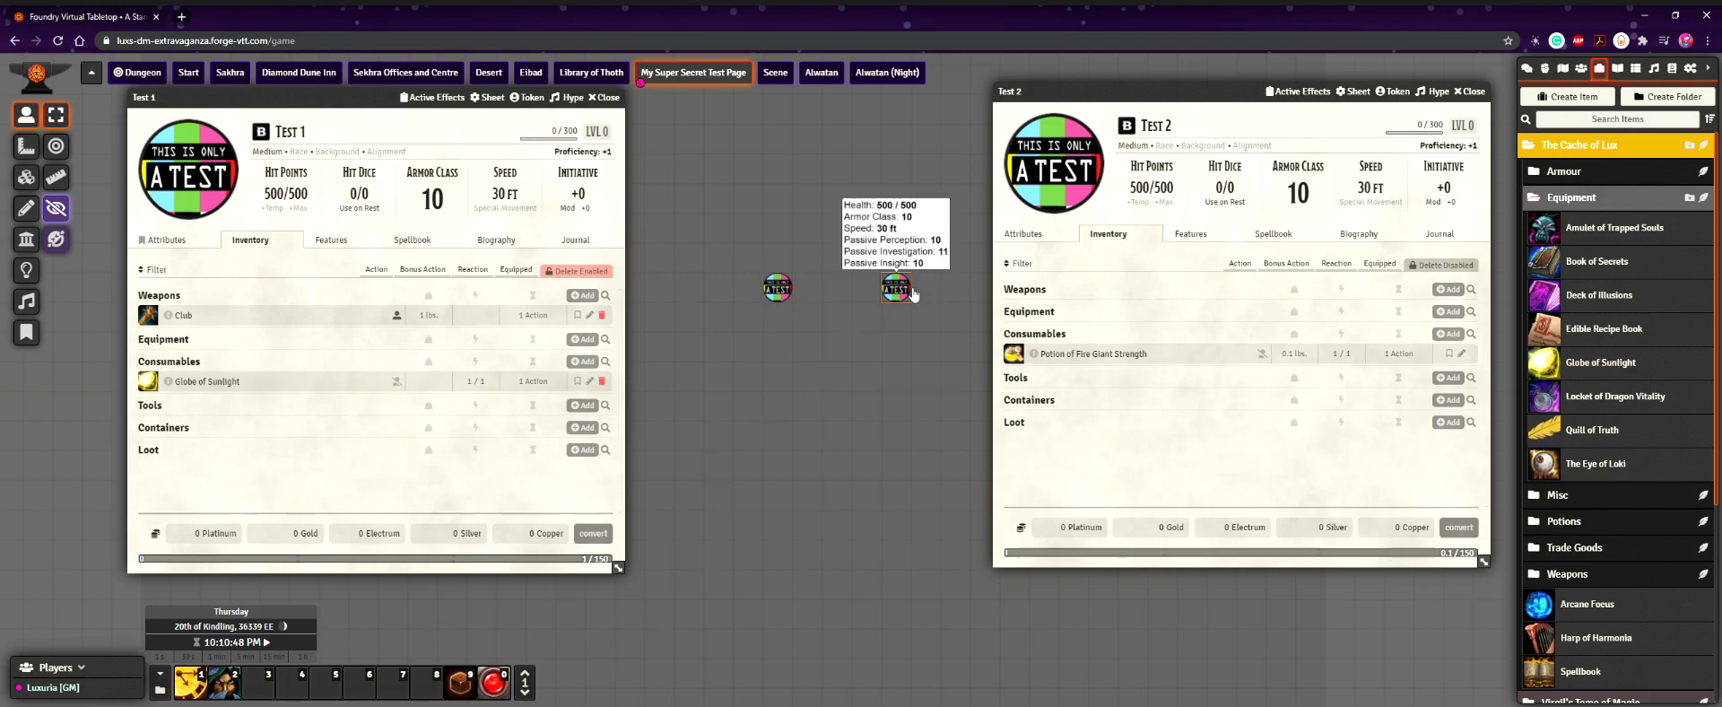
click(1463, 91)
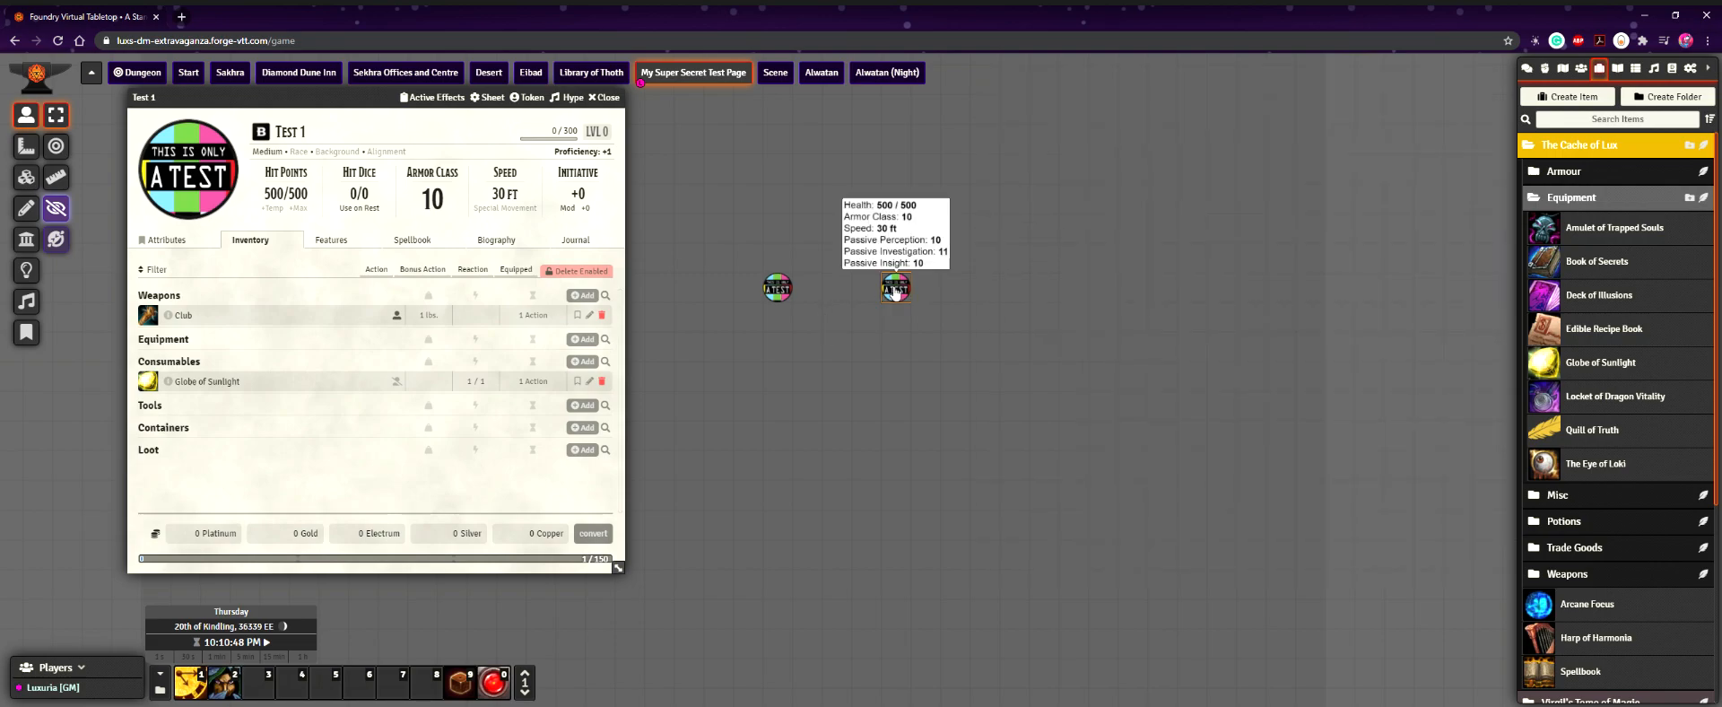
double_click(769, 289)
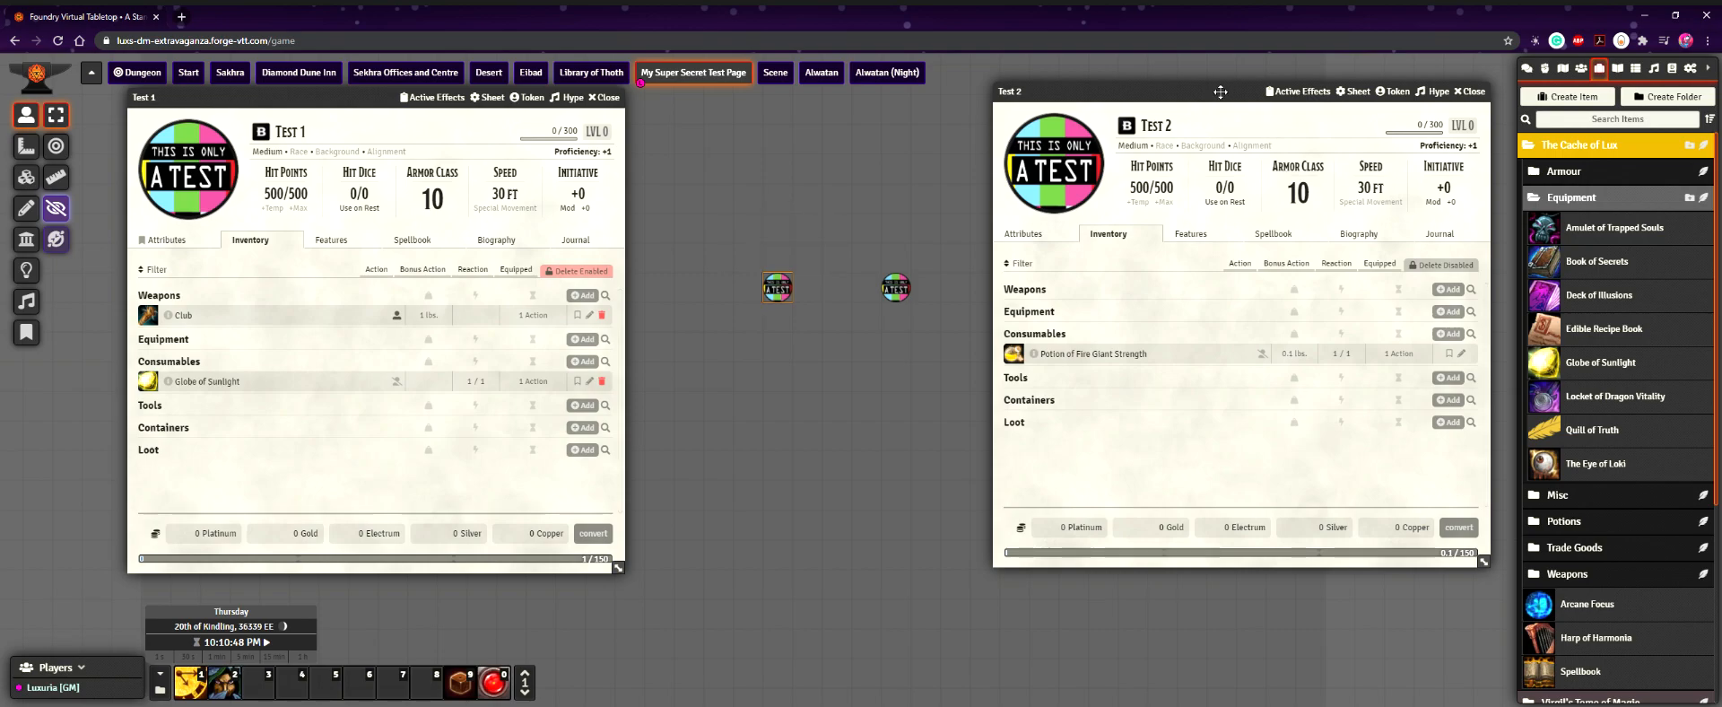
Review the details and description of the Globe of Sunlight in Test 1's inventory, and close its item sheet
mouse_move(771, 296)
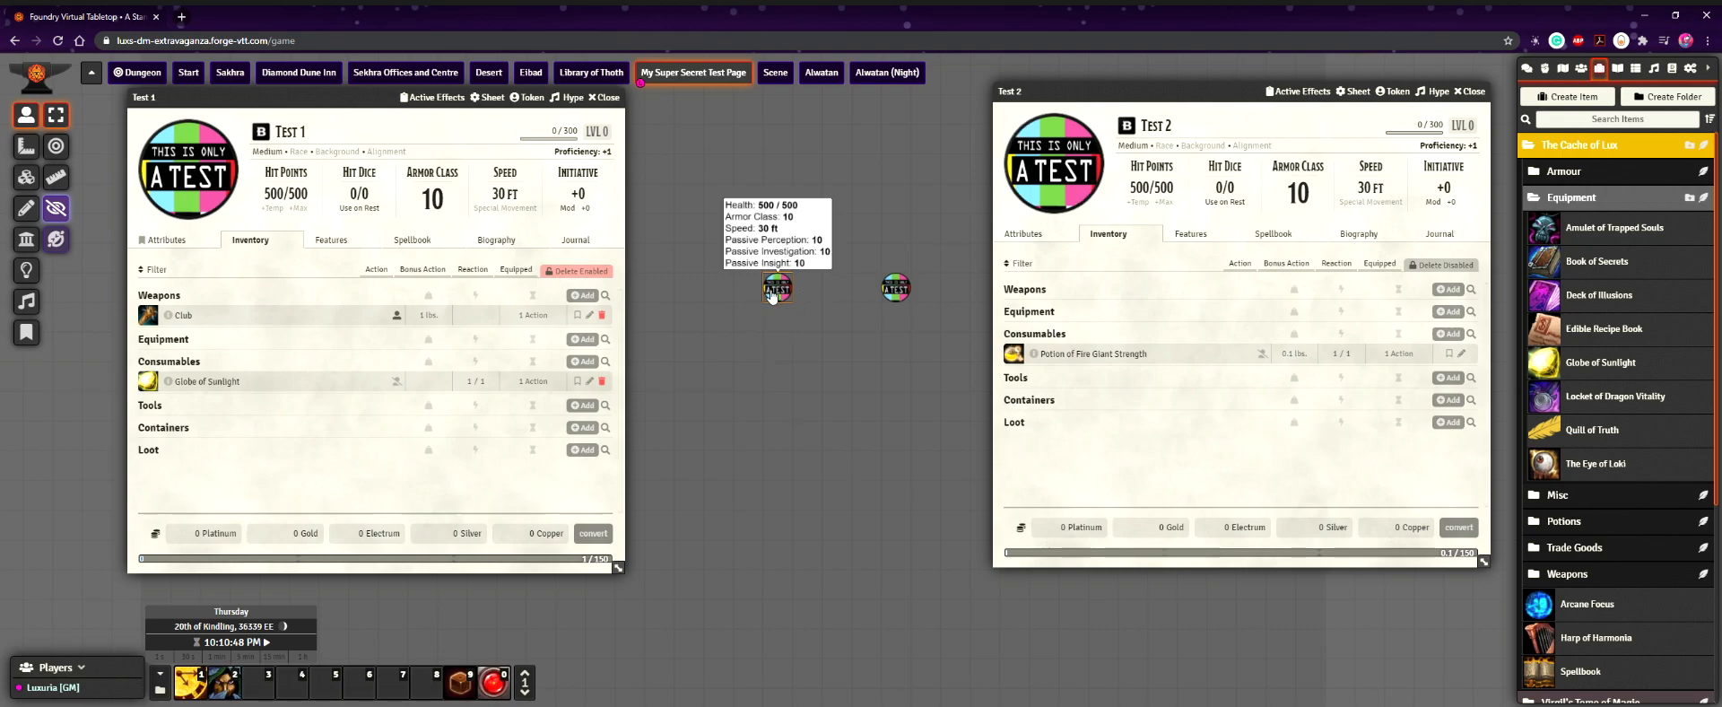
click(590, 381)
drag(831, 199, 801, 128)
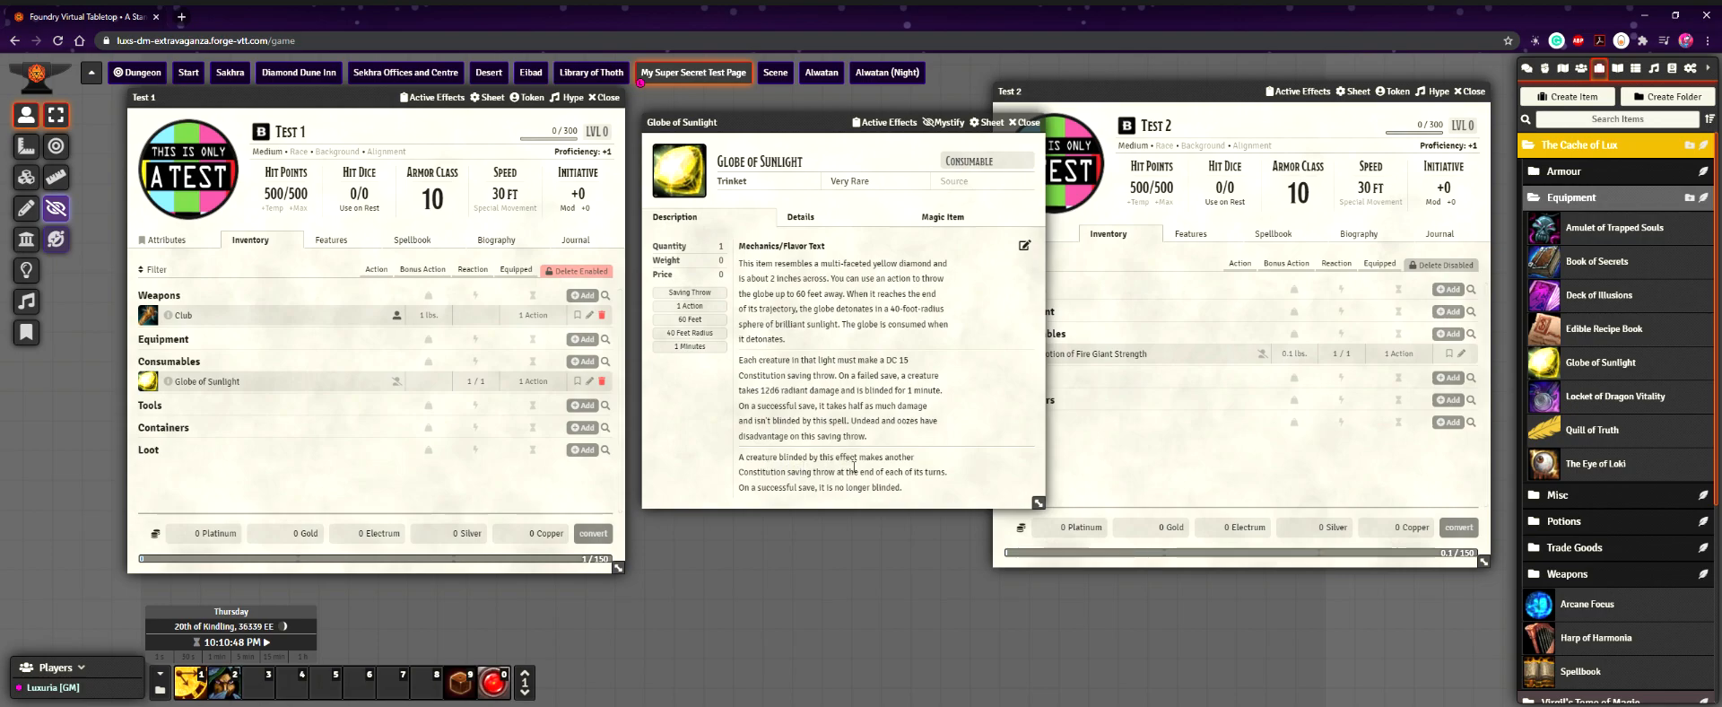
click(800, 216)
click(876, 433)
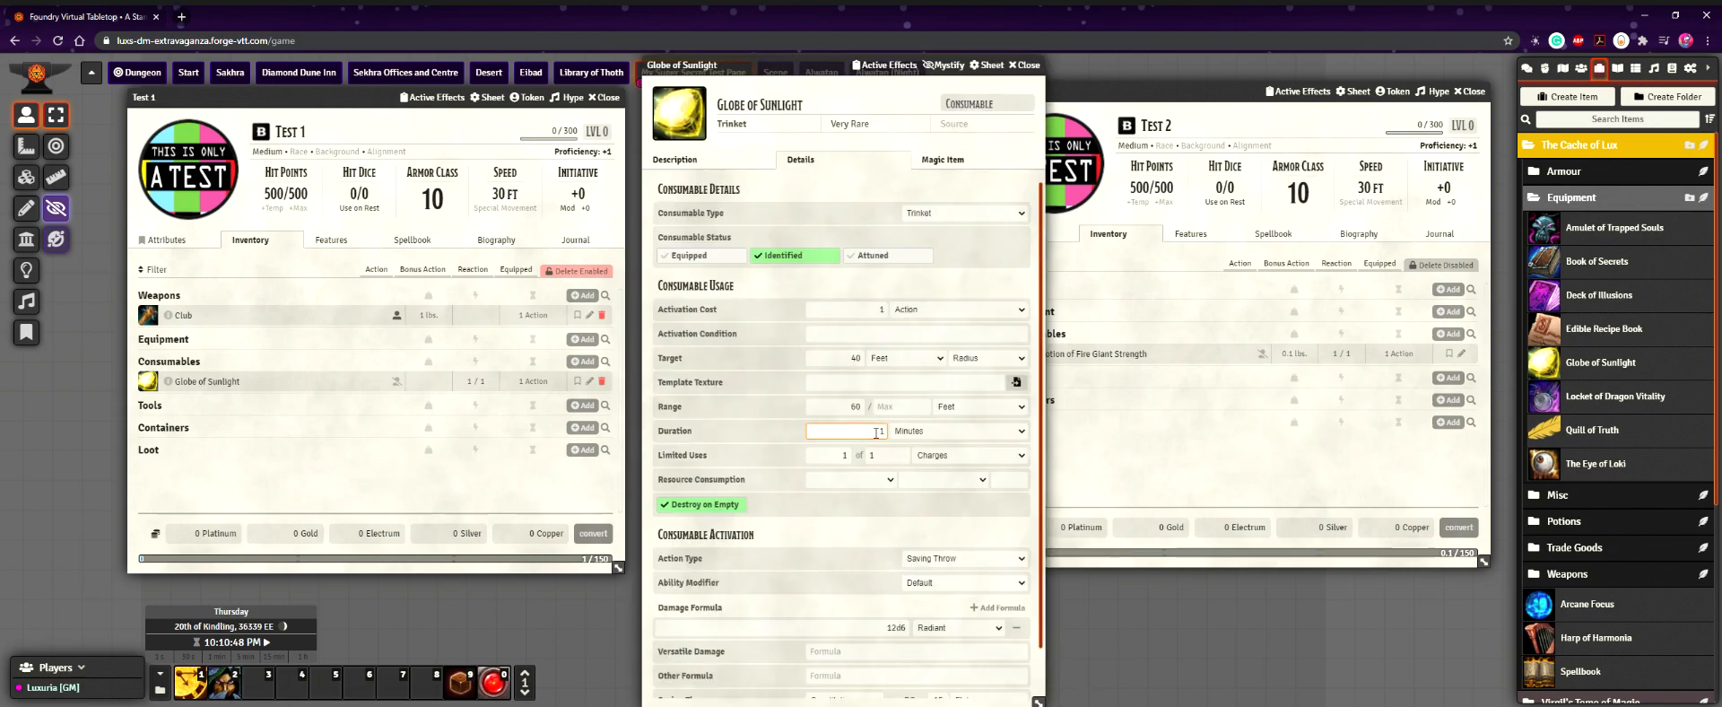
click(675, 159)
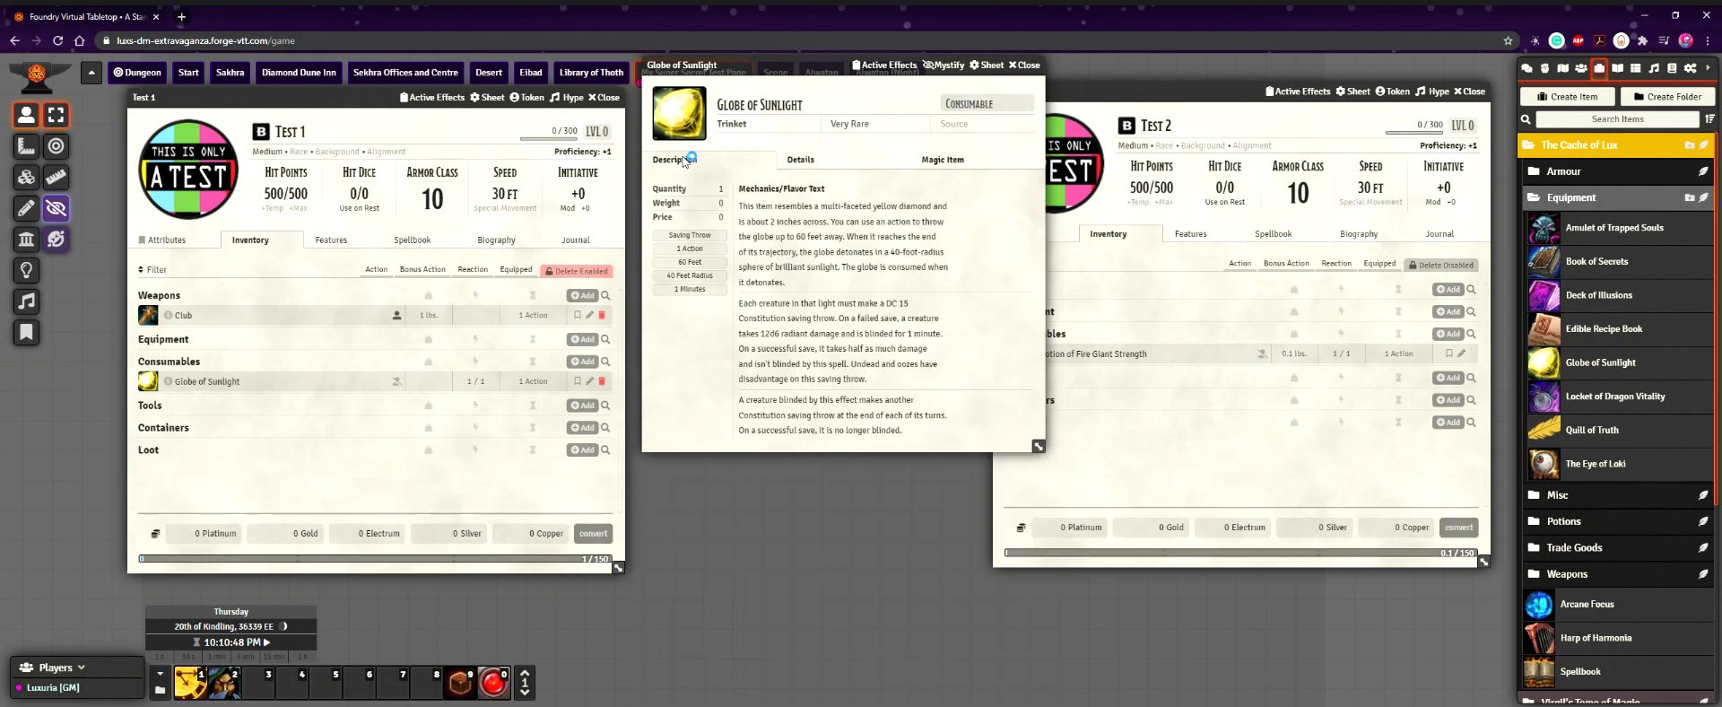
click(1025, 64)
Close the Test 1 and Test 2 character sheets to clear the scene
click(605, 97)
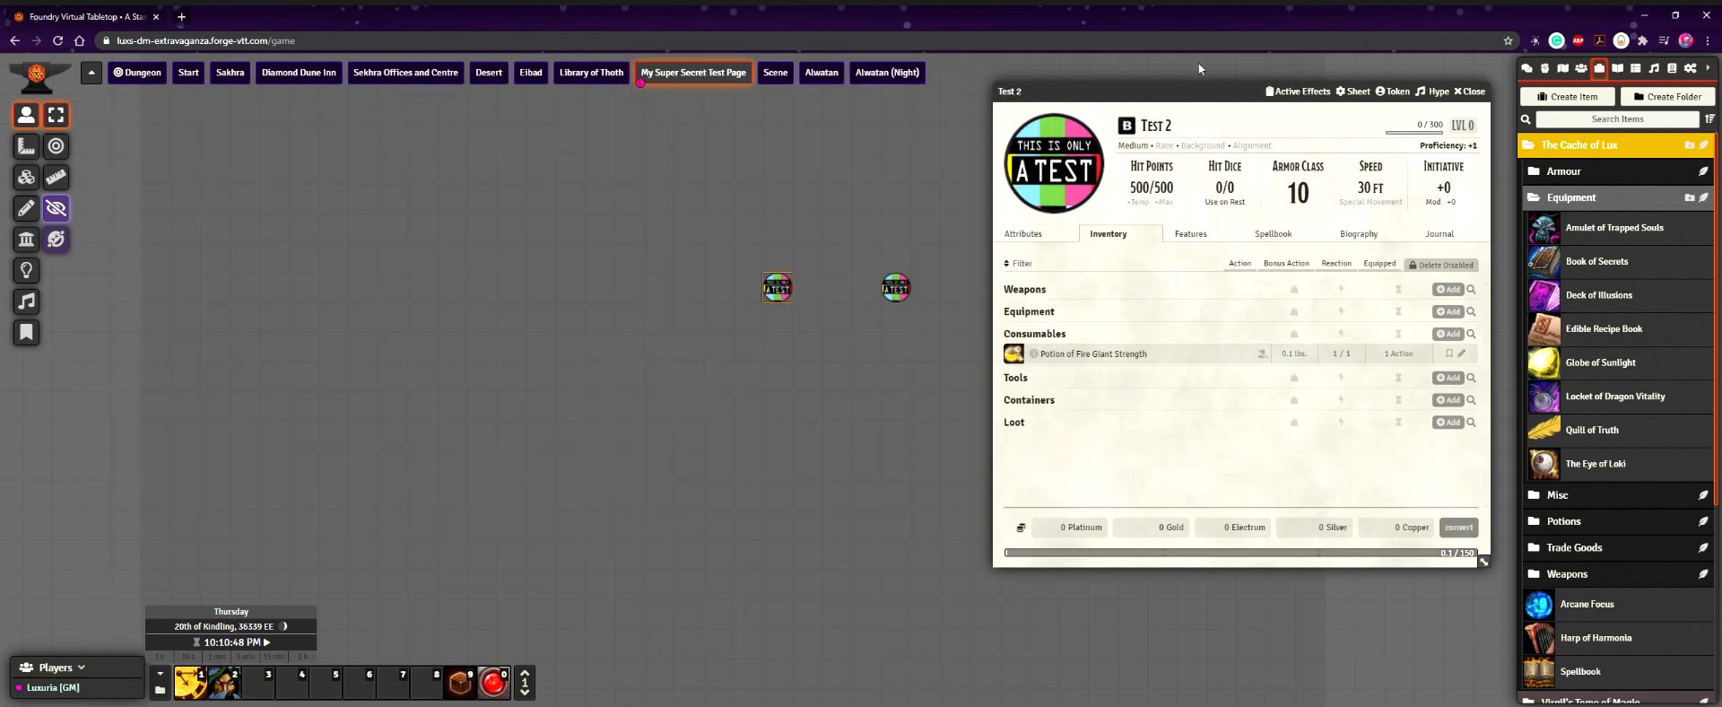
click(1469, 92)
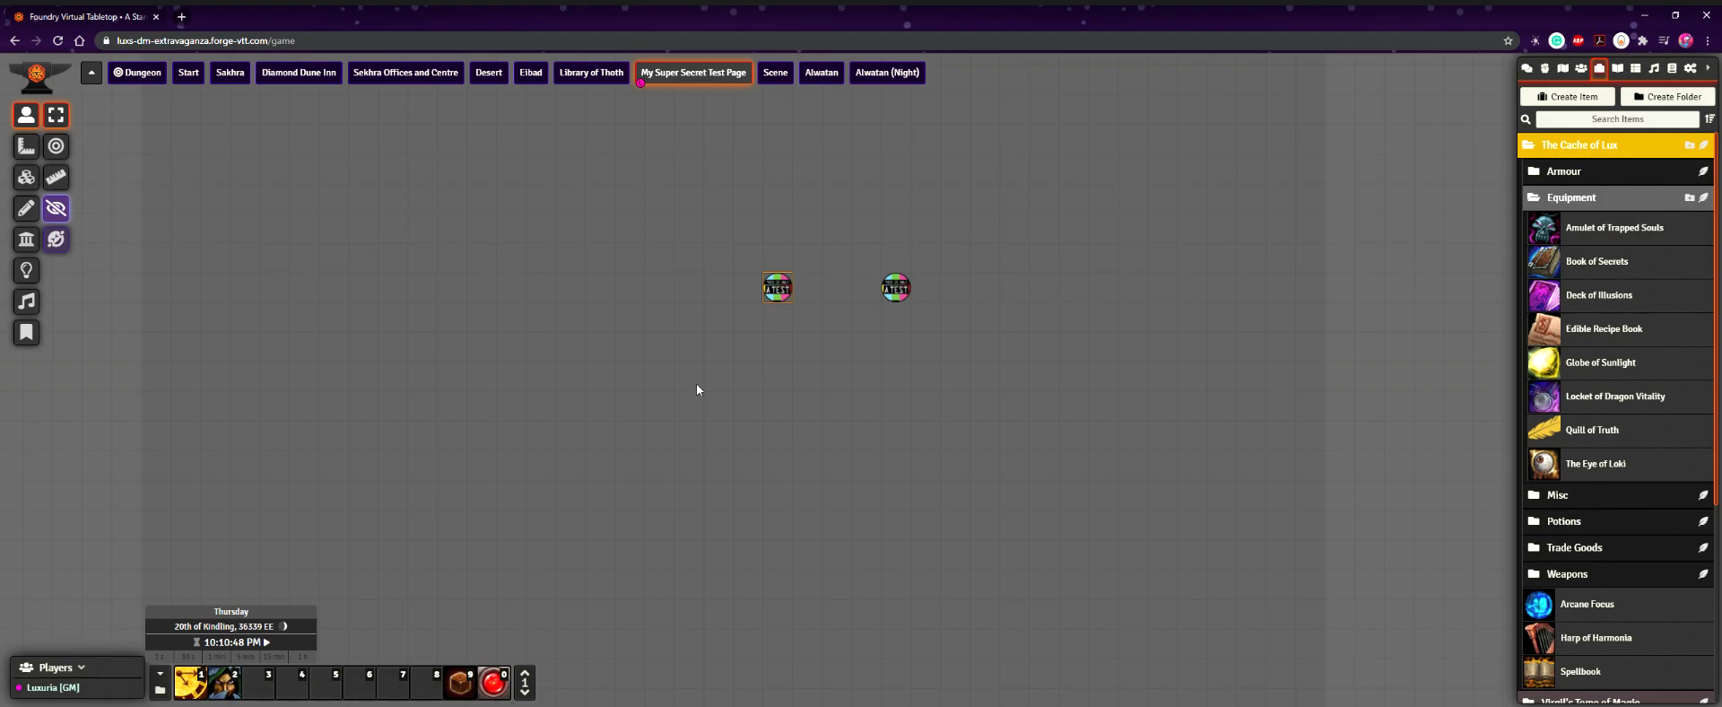
click(696, 384)
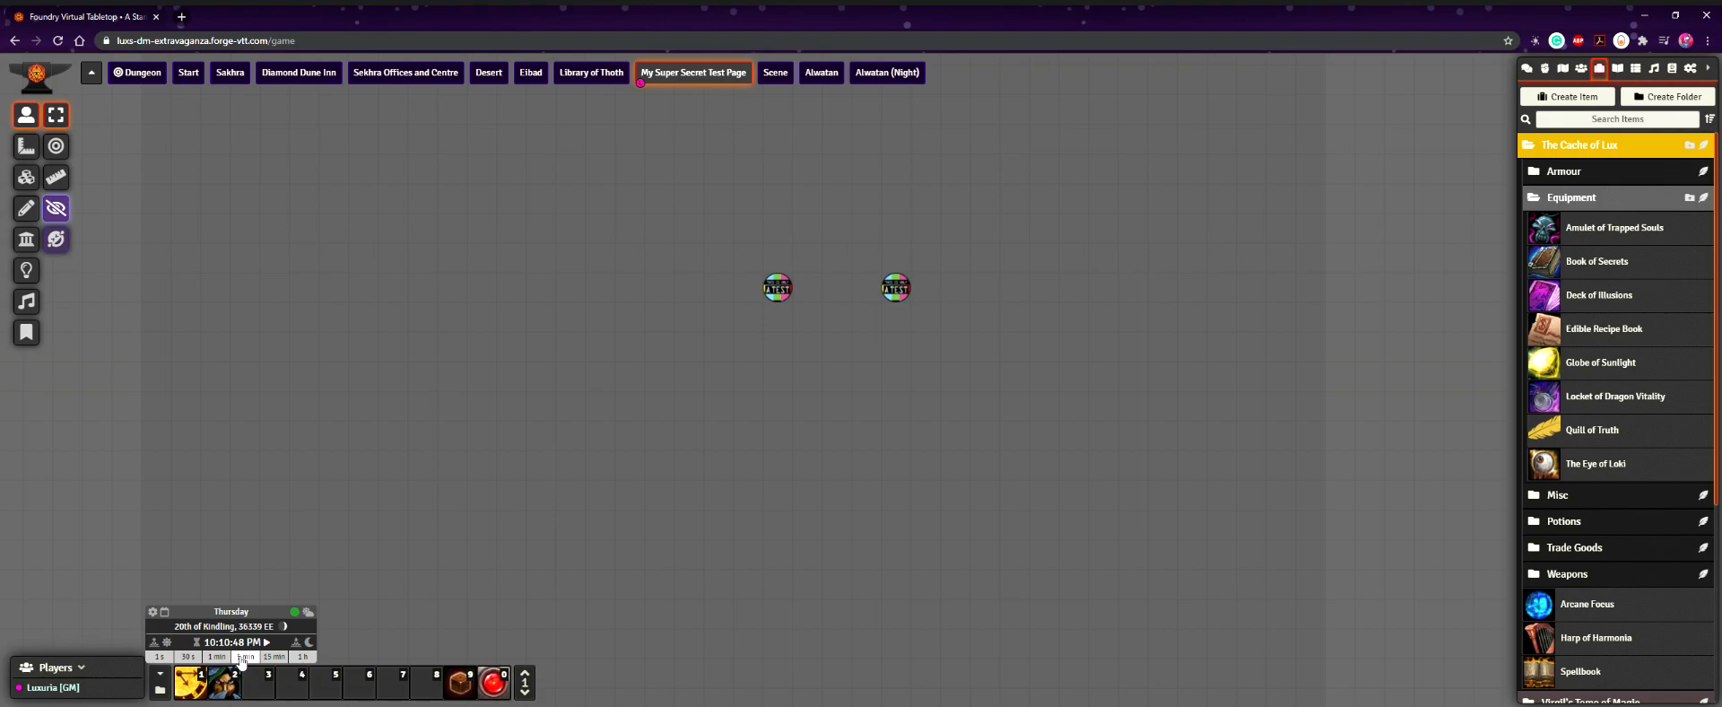
Examine the calendar settings and the calendar's moon, season and reoccurring event settings, leaving them unedited
click(152, 610)
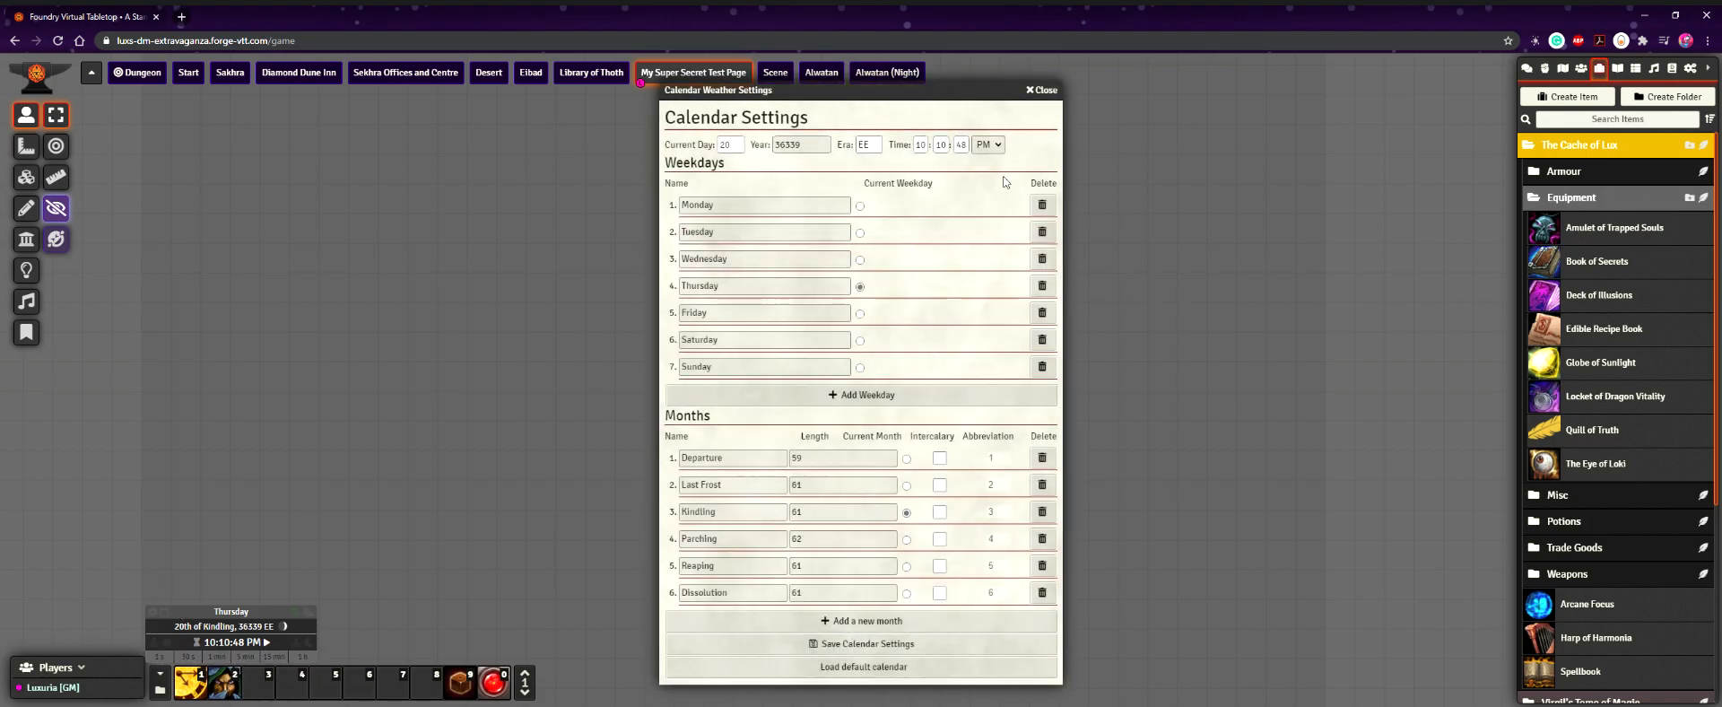
click(1045, 89)
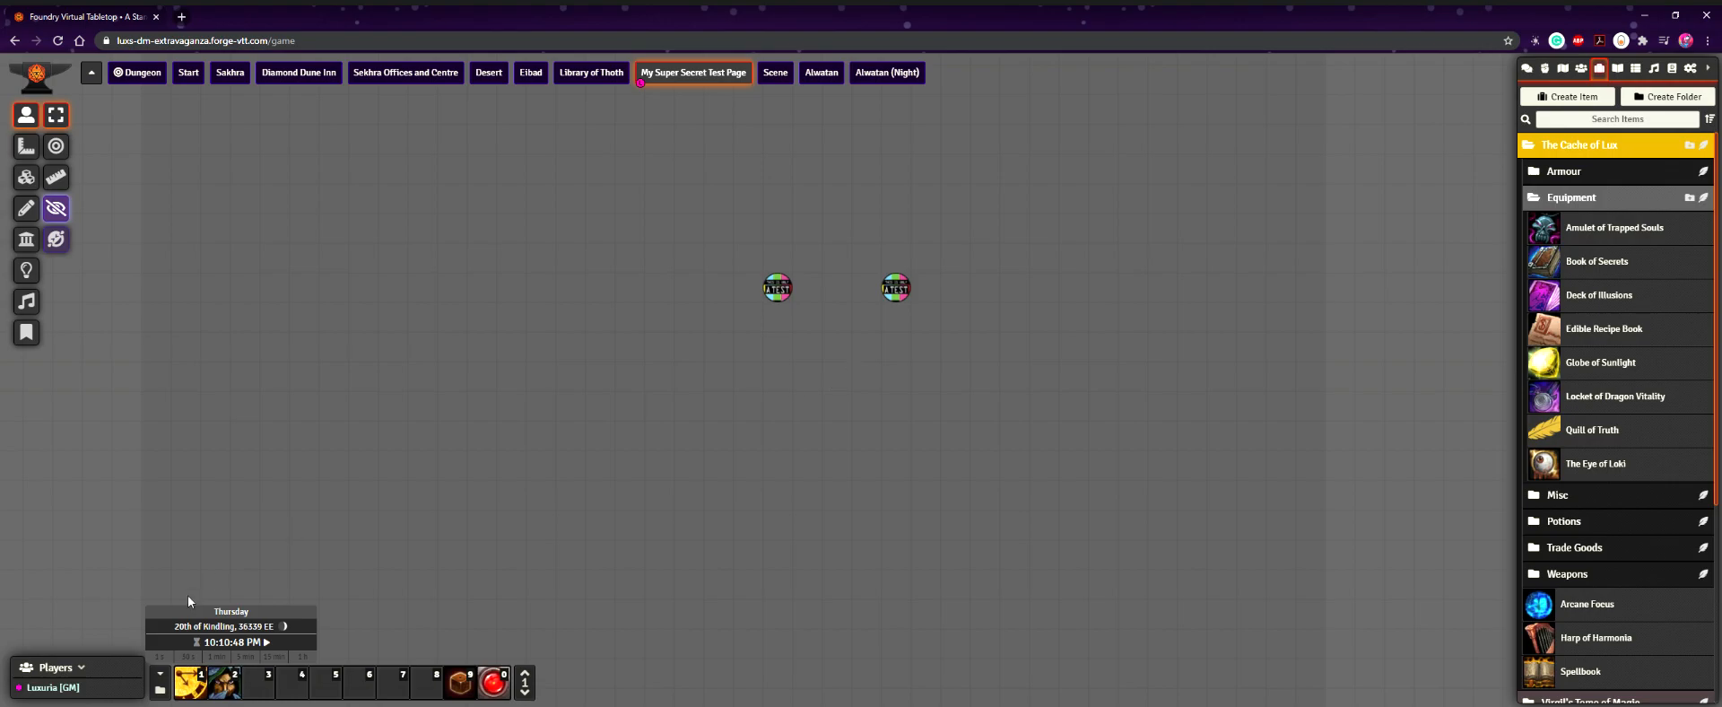
click(164, 611)
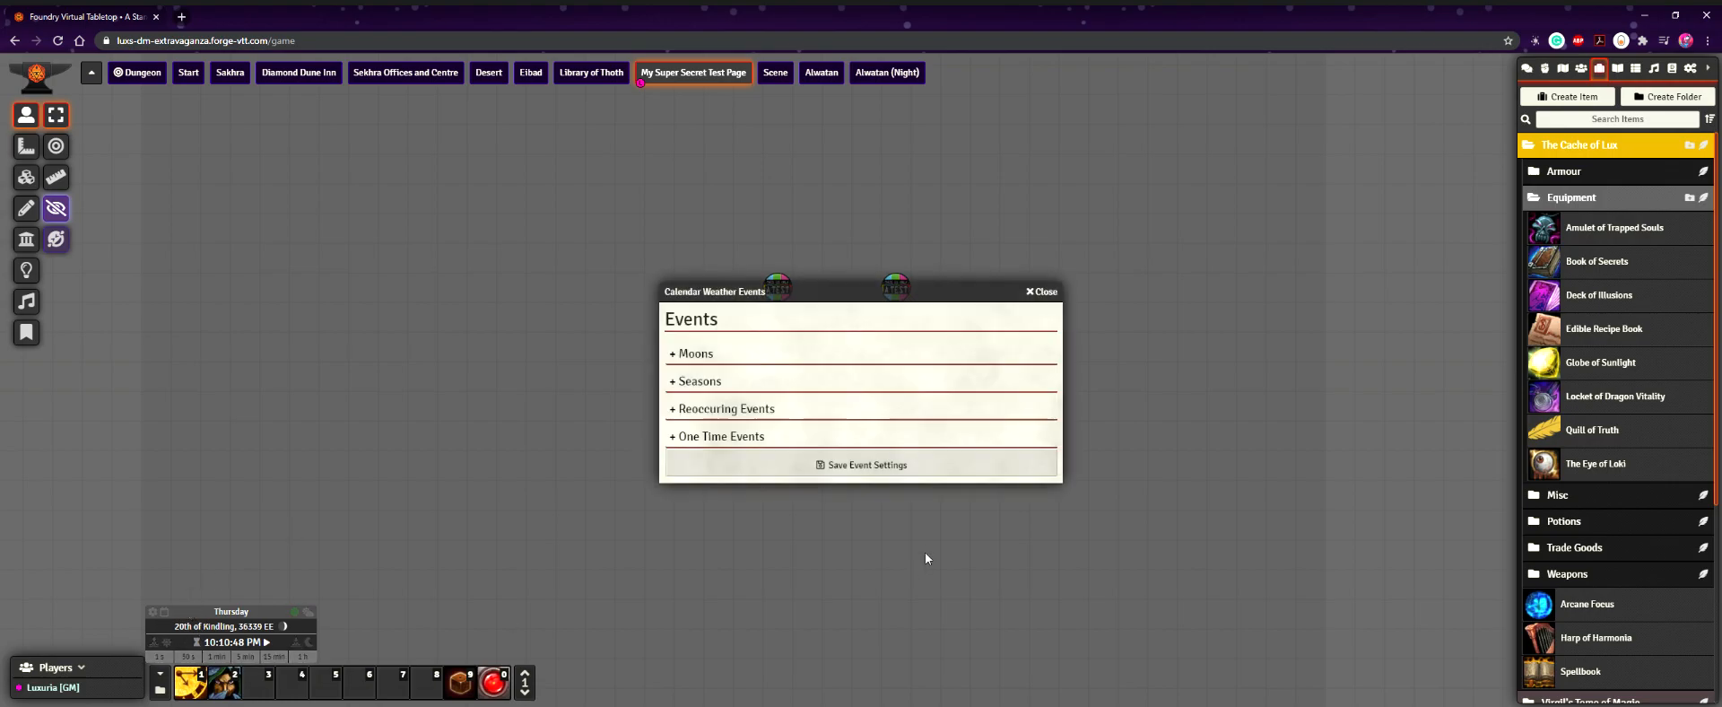
click(721, 354)
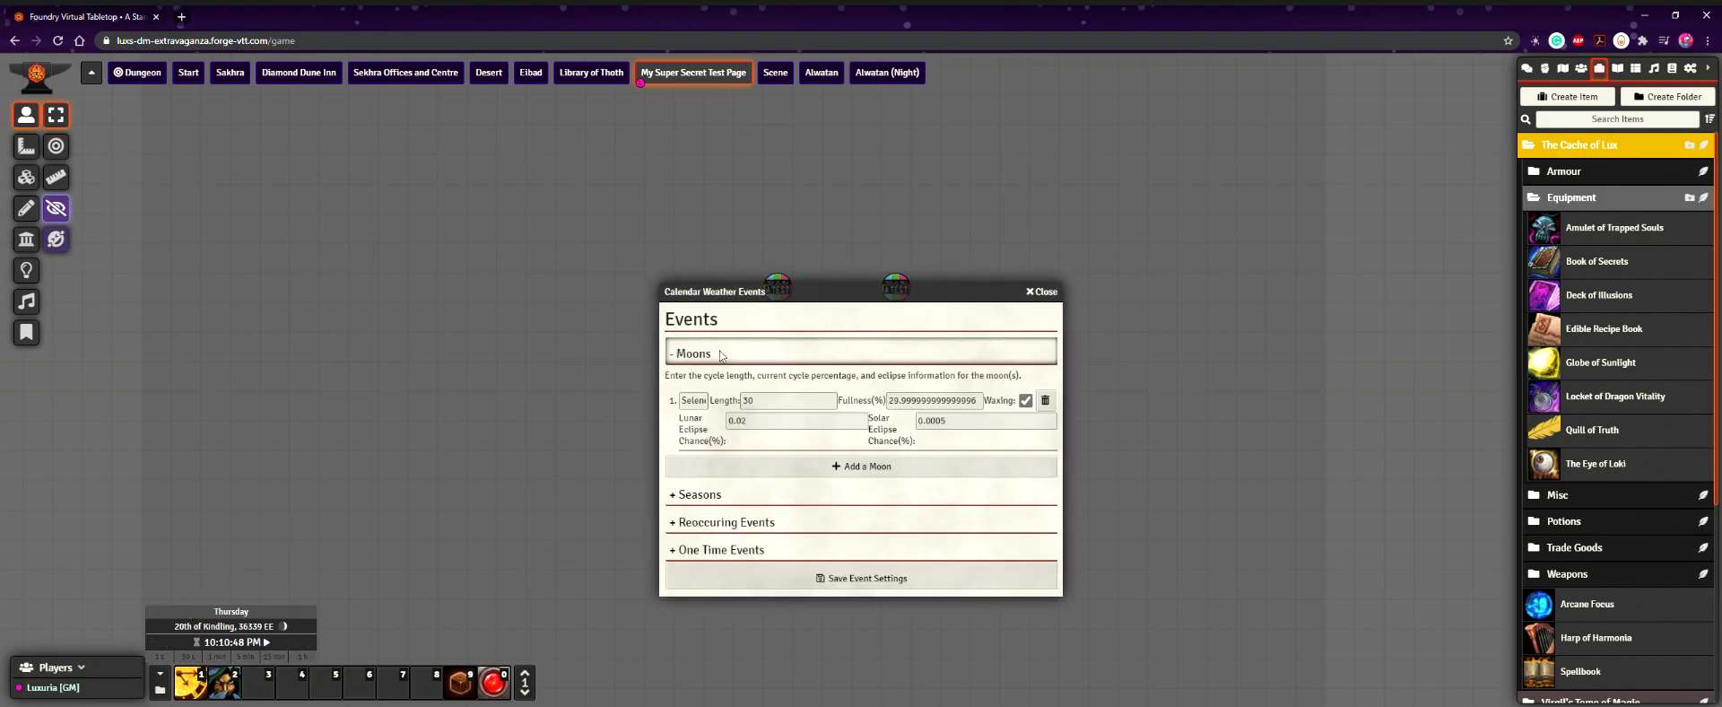
click(721, 355)
click(721, 381)
click(721, 336)
click(721, 384)
click(723, 384)
click(758, 357)
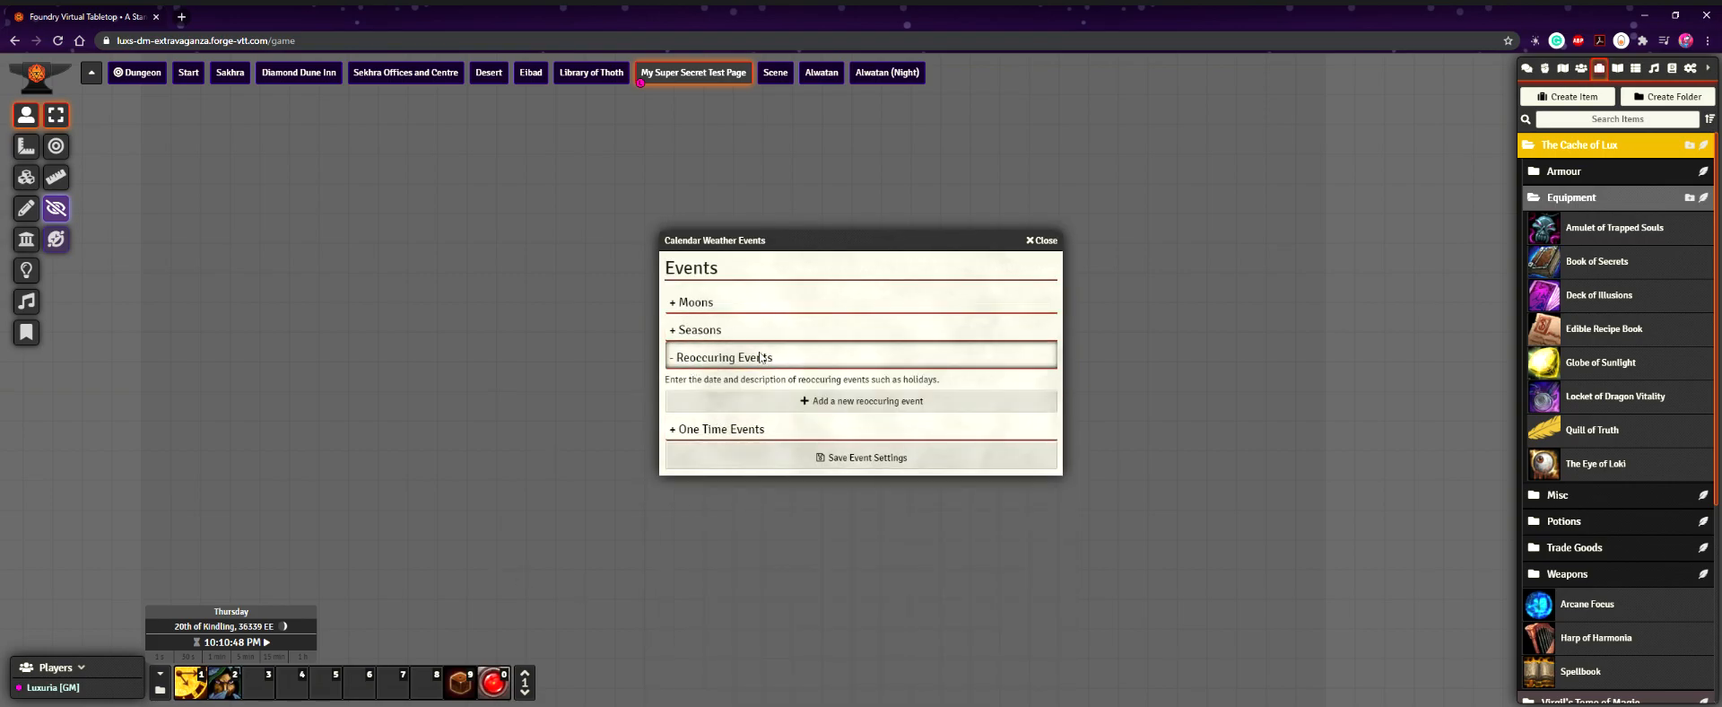
click(1038, 241)
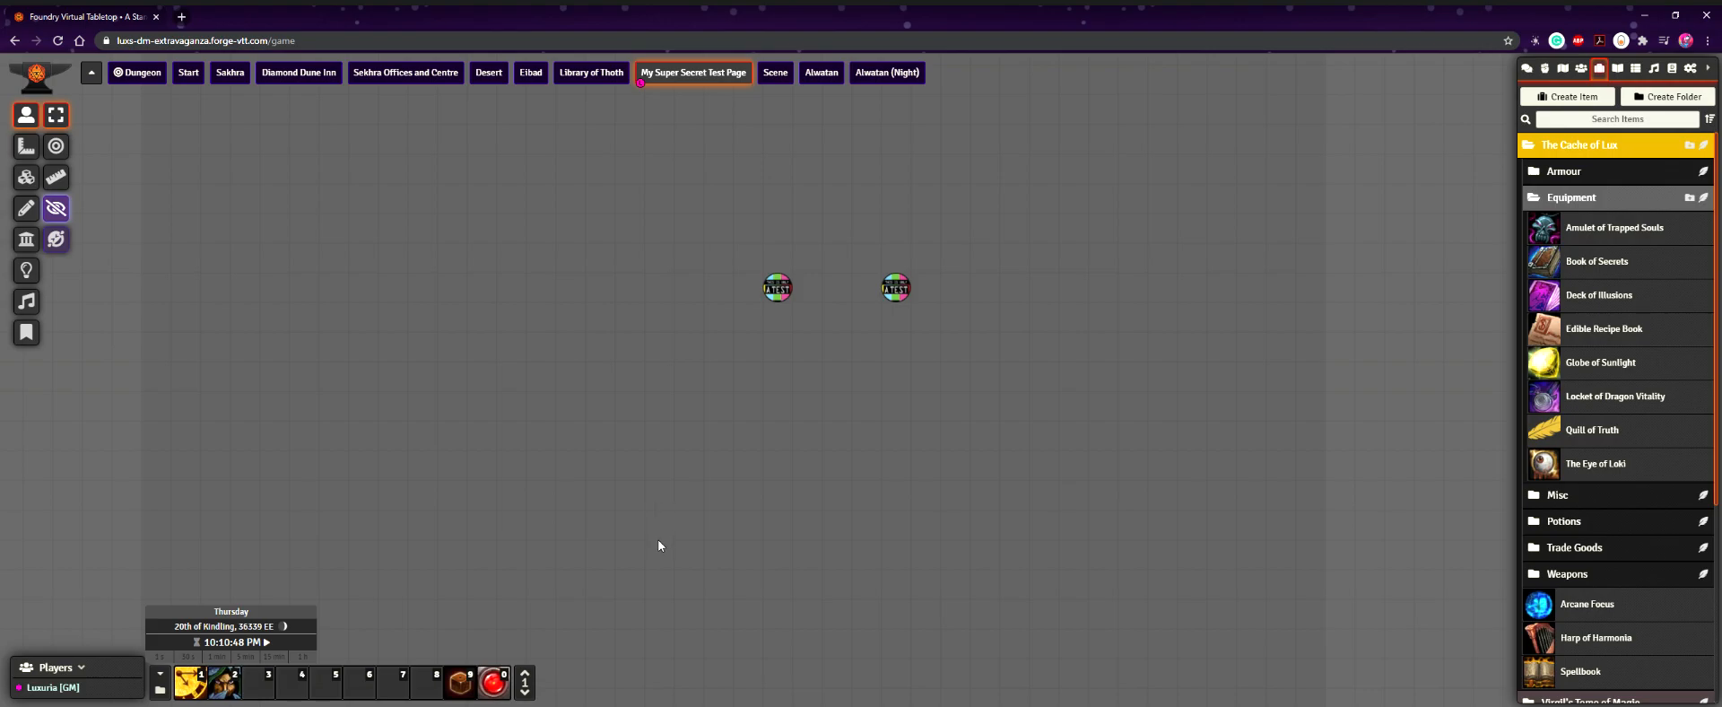
mouse_move(265, 625)
Reopen both test character sheets from their tokens, and move the left token farther from the other one
mouse_move(895, 287)
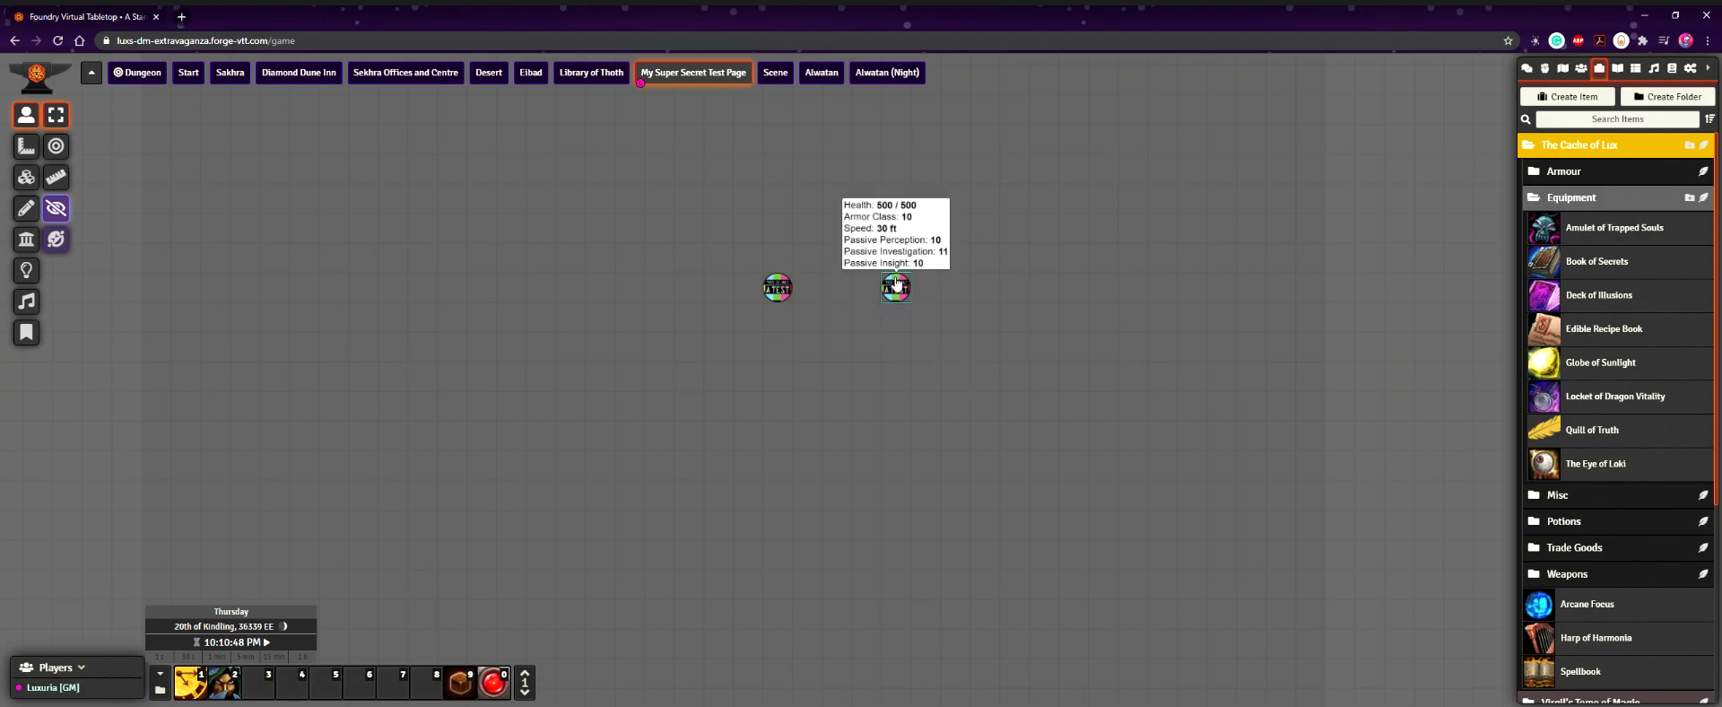
double_click(895, 285)
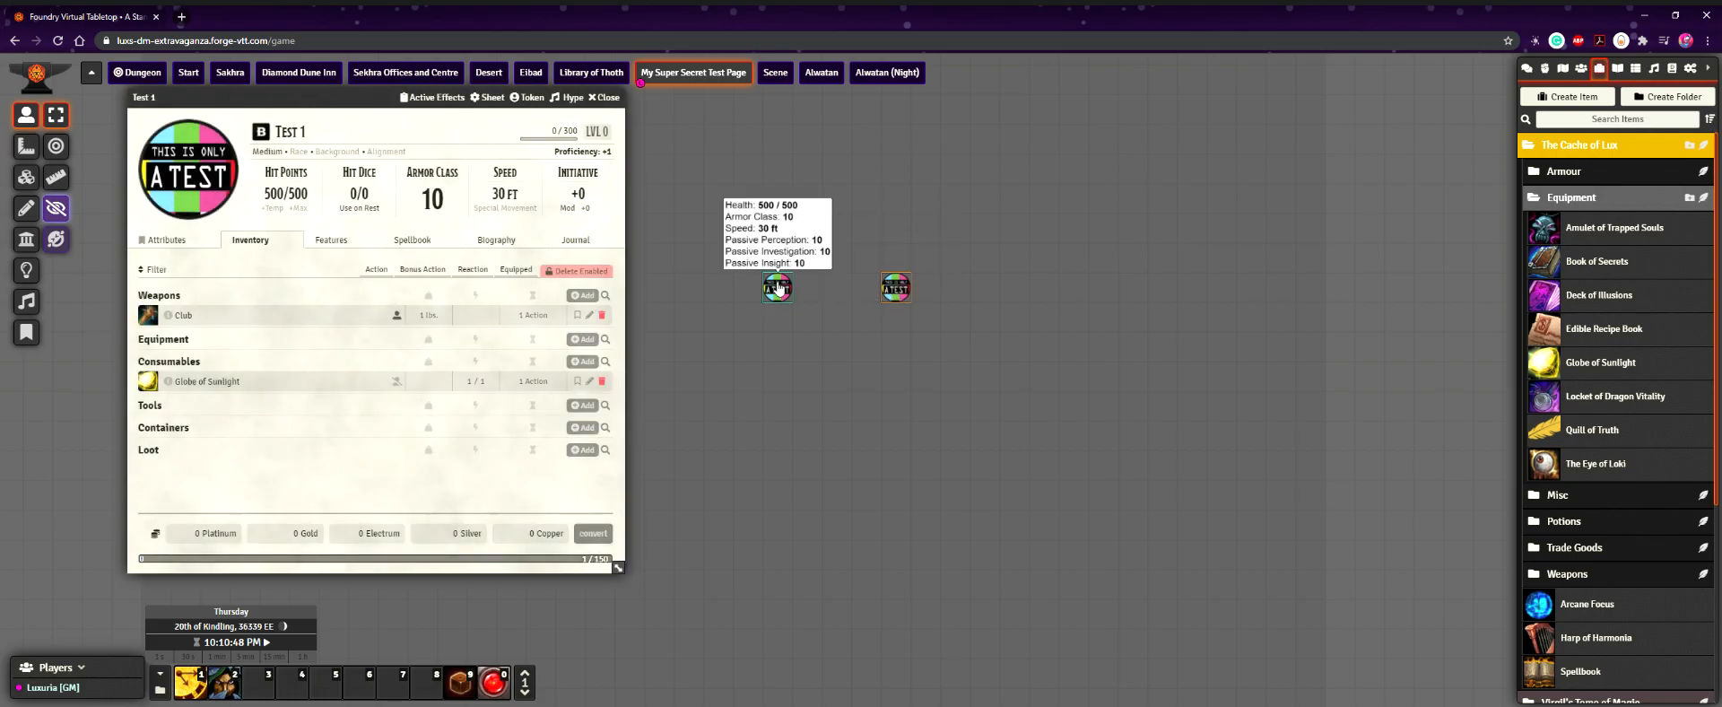
double_click(777, 287)
drag(777, 287, 685, 289)
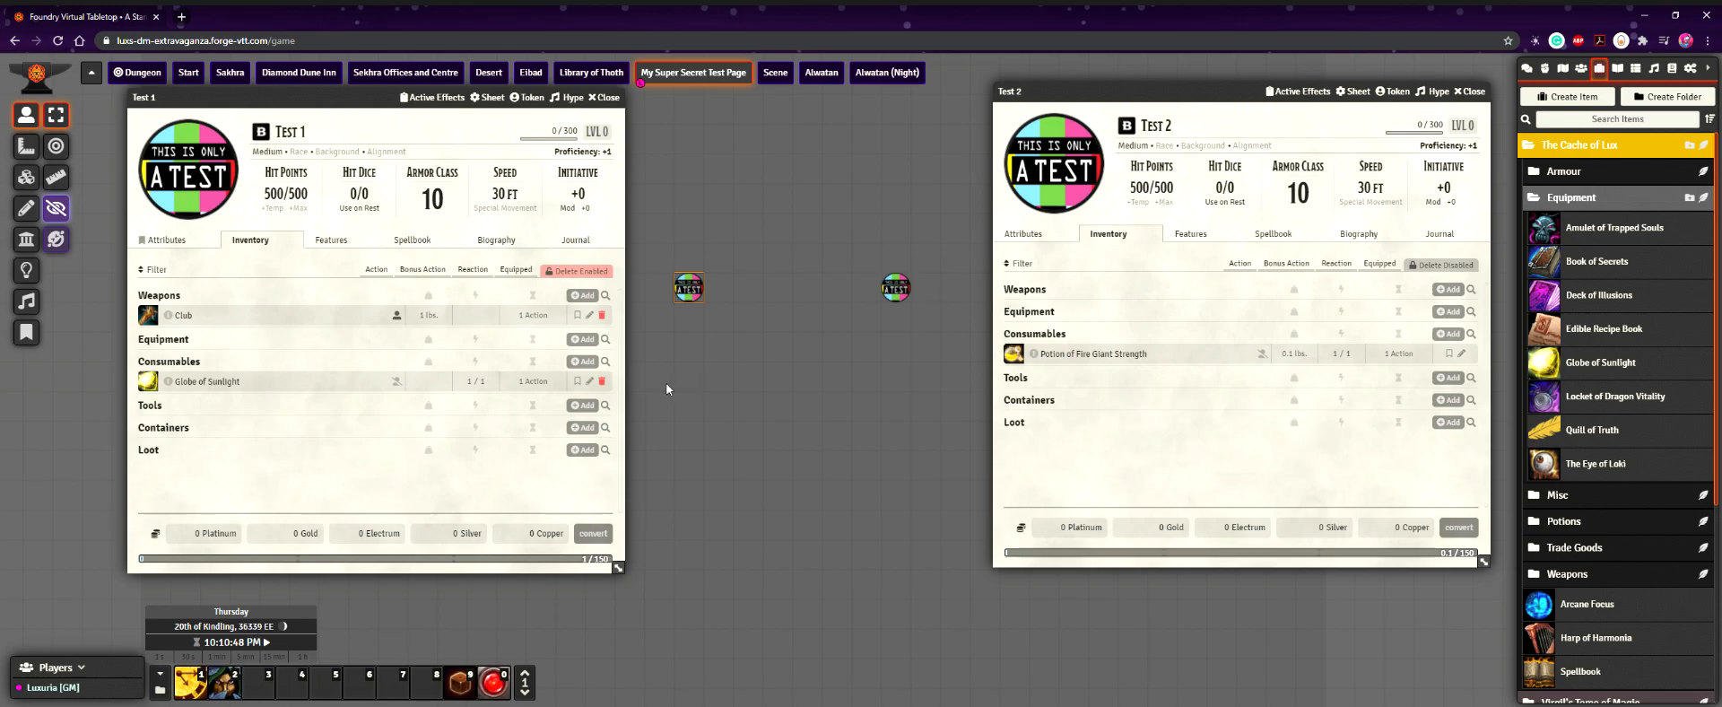
Open the active effects of the Globe of Sunlight held in Test 1's inventory
click(591, 381)
click(885, 65)
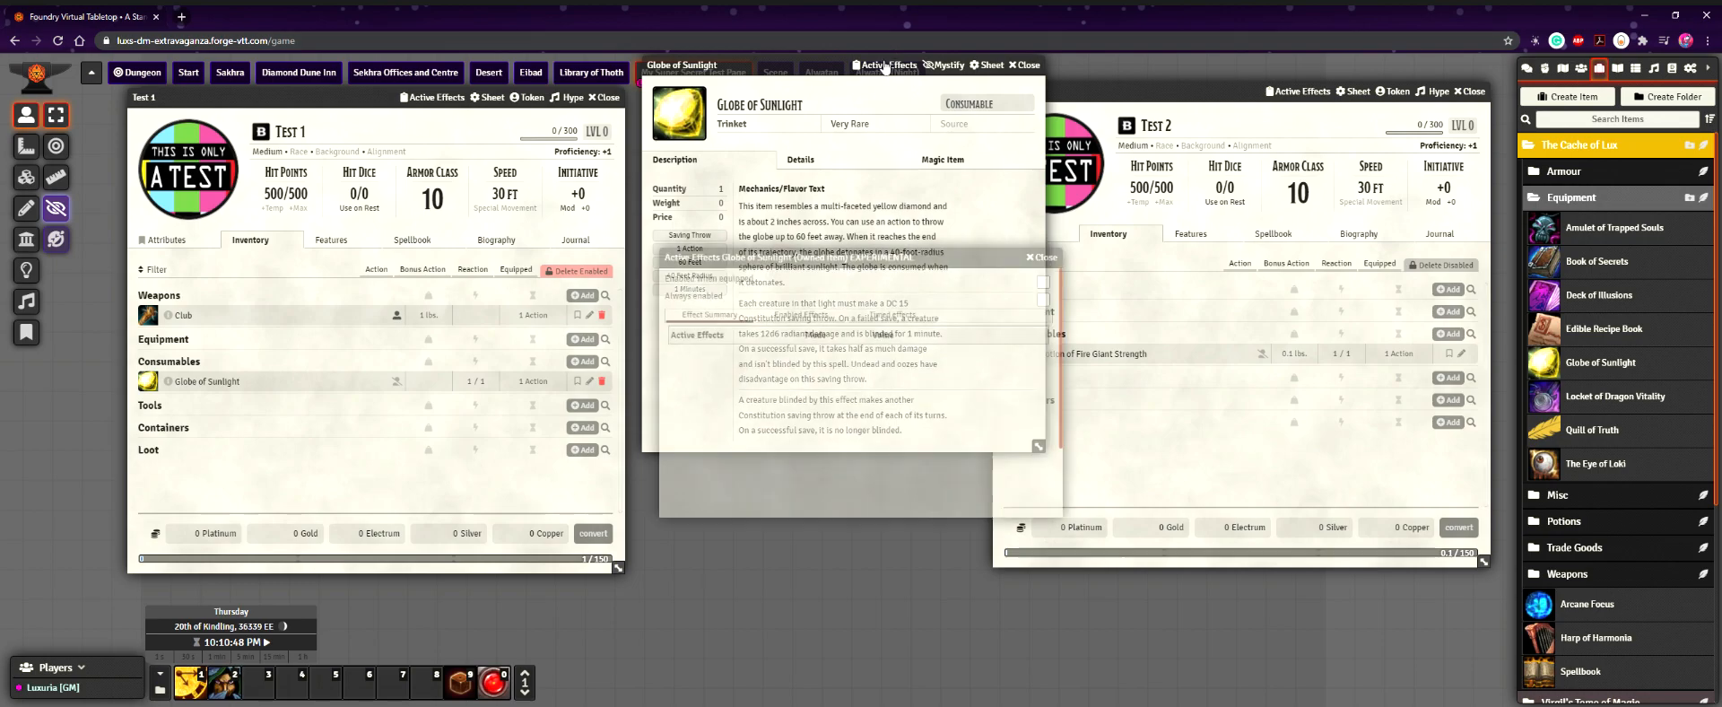
drag(929, 260, 914, 226)
Place the Globe of Sunlight sheet beside its active effects window, and minimise both character sheets
drag(821, 62, 291, 92)
drag(1181, 94, 1291, 77)
double_click(1291, 76)
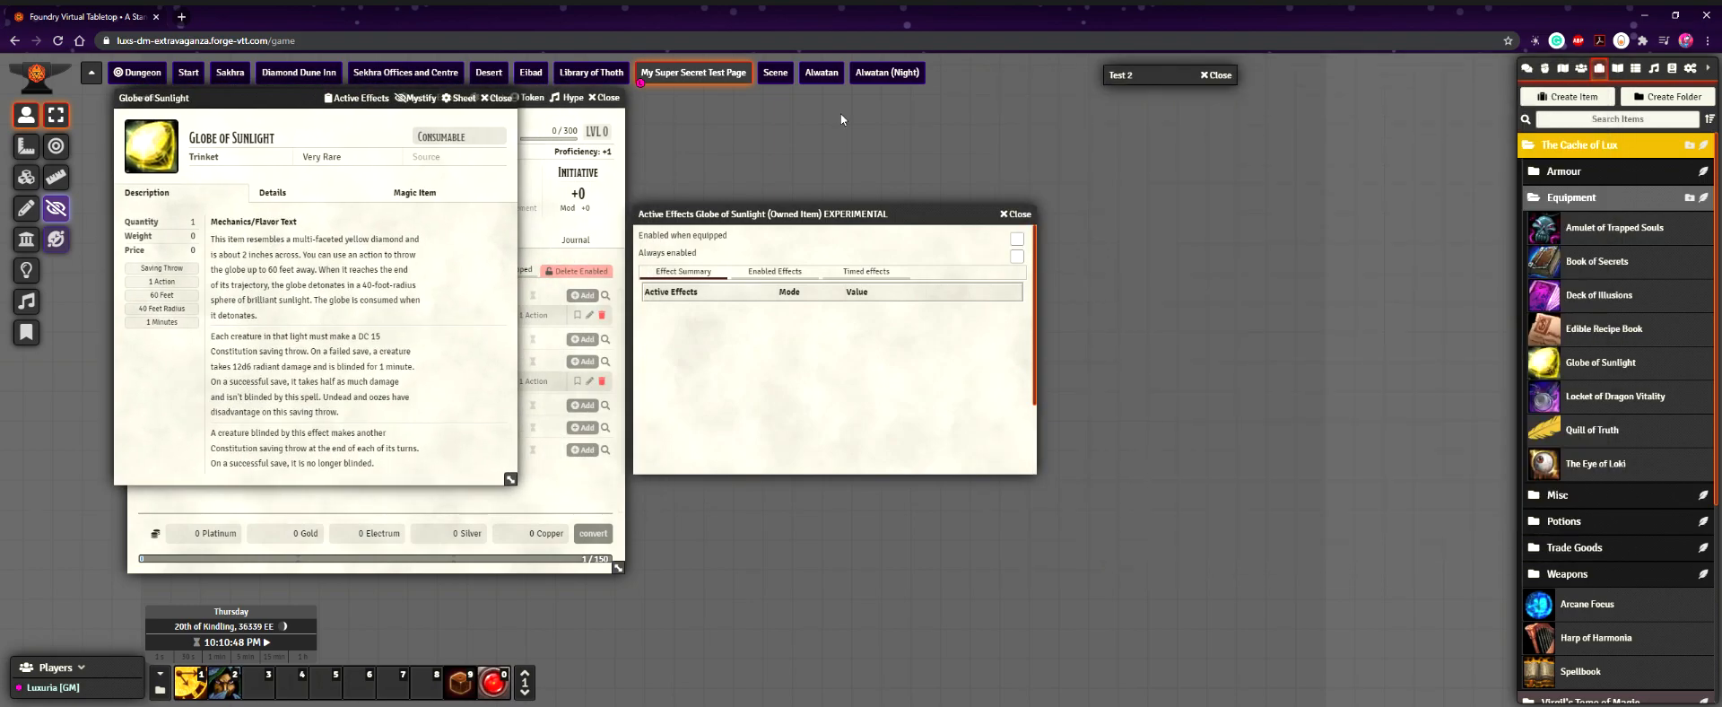
drag(306, 99, 291, 176)
double_click(294, 104)
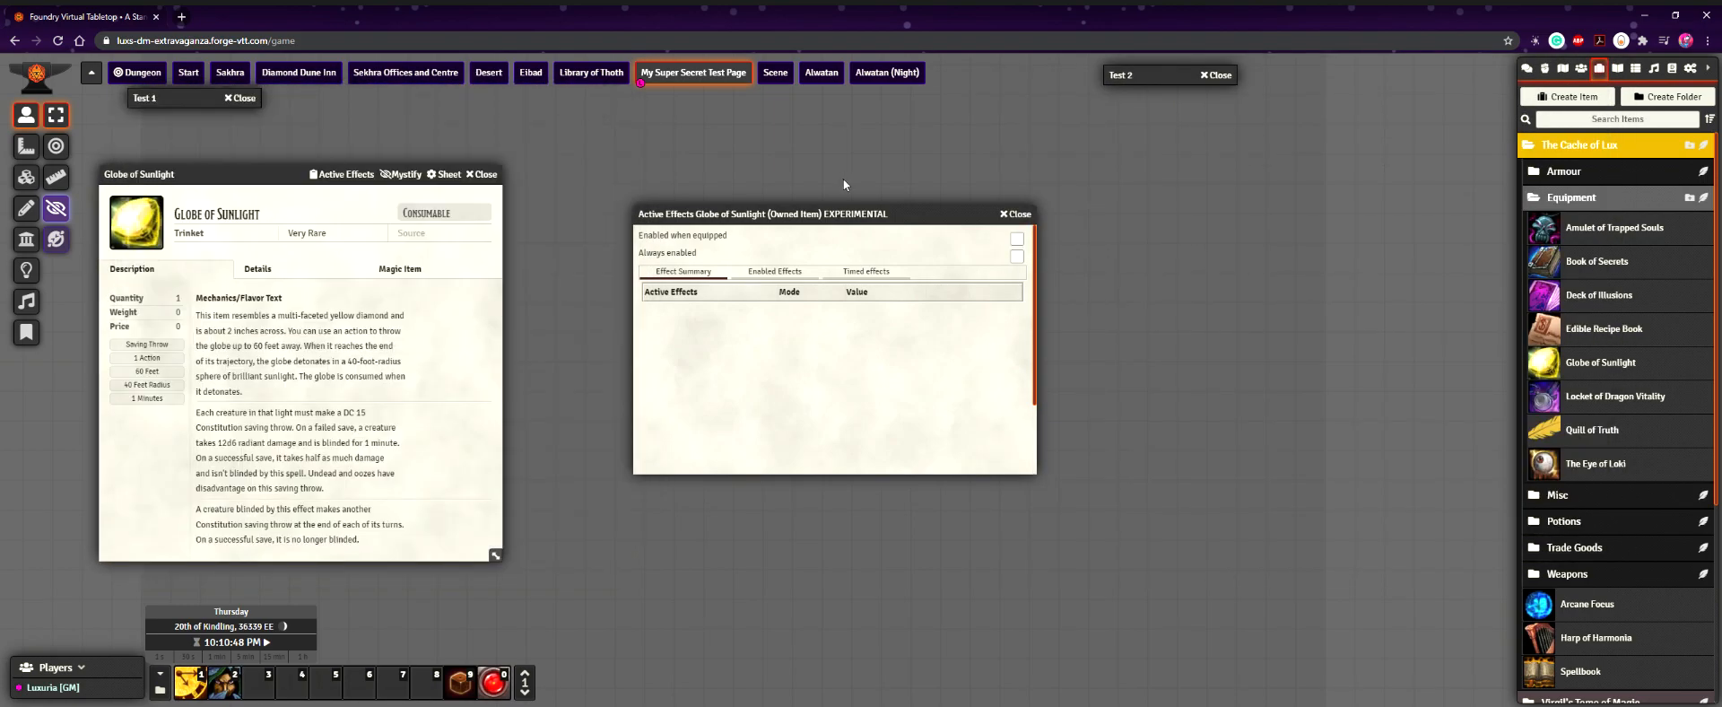
mouse_move(742, 210)
mouse_down()
mouse_move(782, 191)
mouse_move(768, 217)
mouse_up()
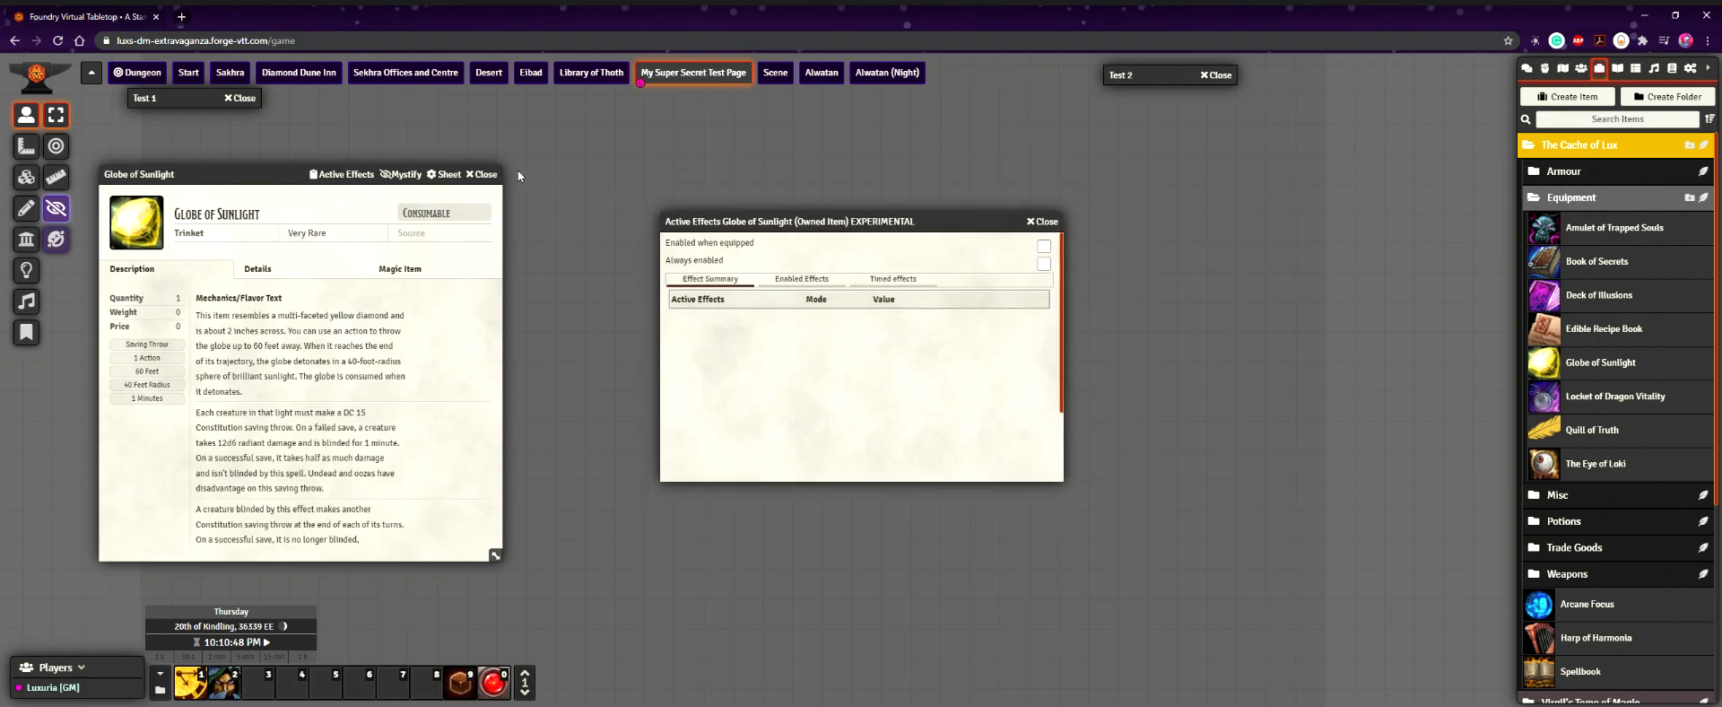
Close the owned Globe of Sunlight's two windows, and restore the Test 1 and Test 2 sheets side by side
click(1045, 223)
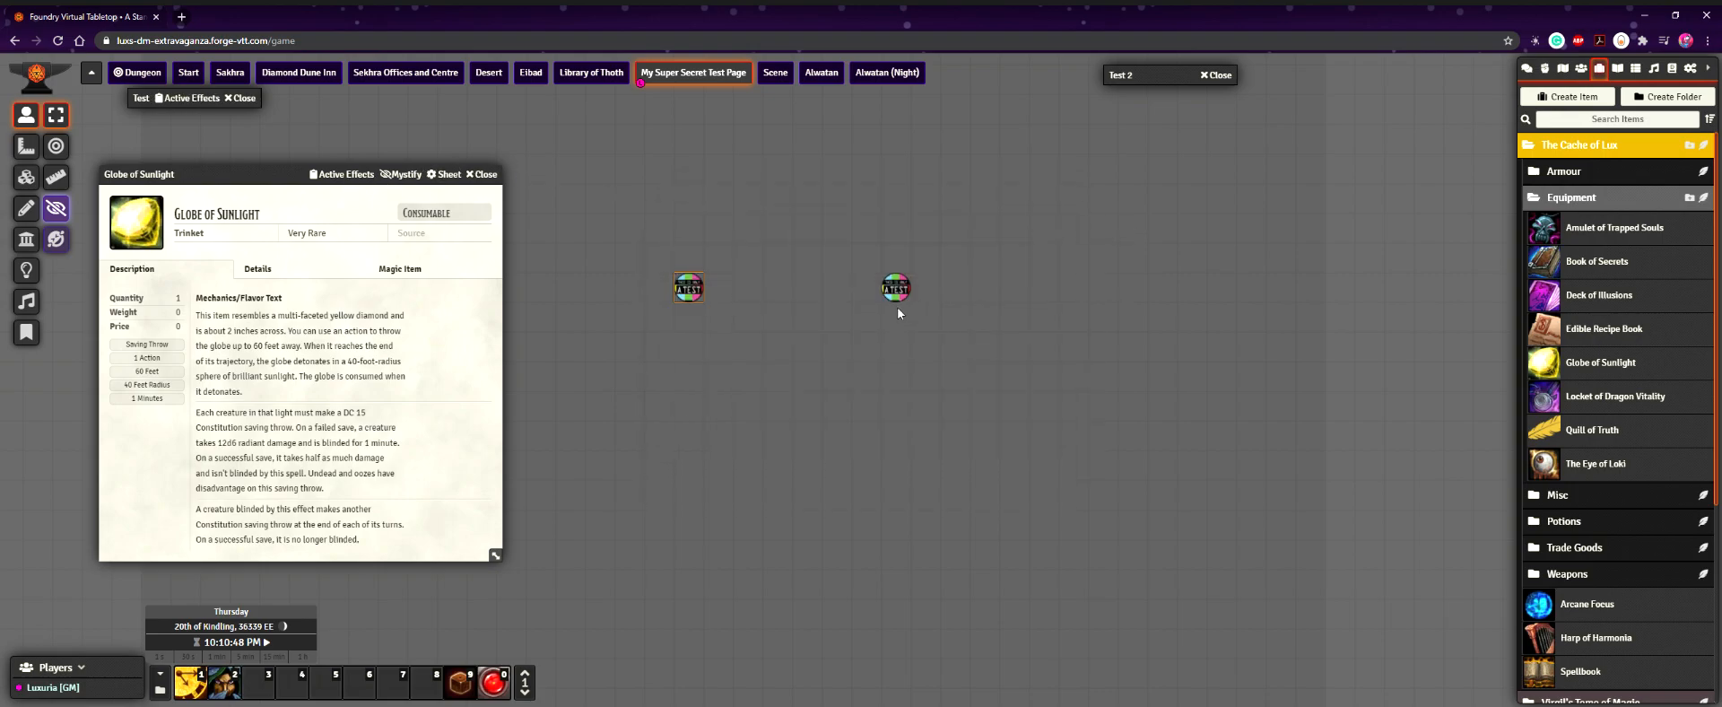
click(480, 174)
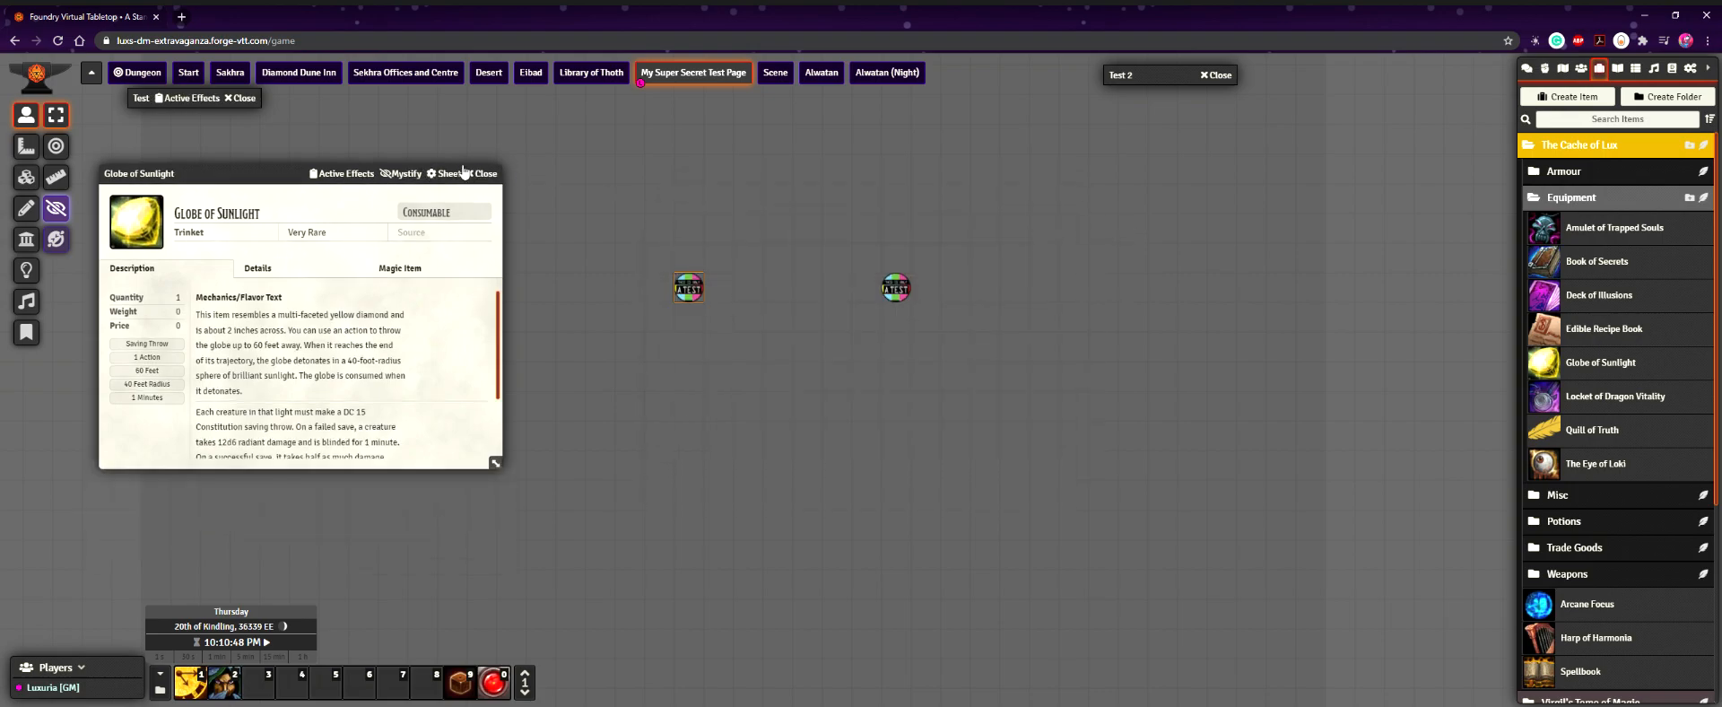
double_click(174, 103)
click(1053, 255)
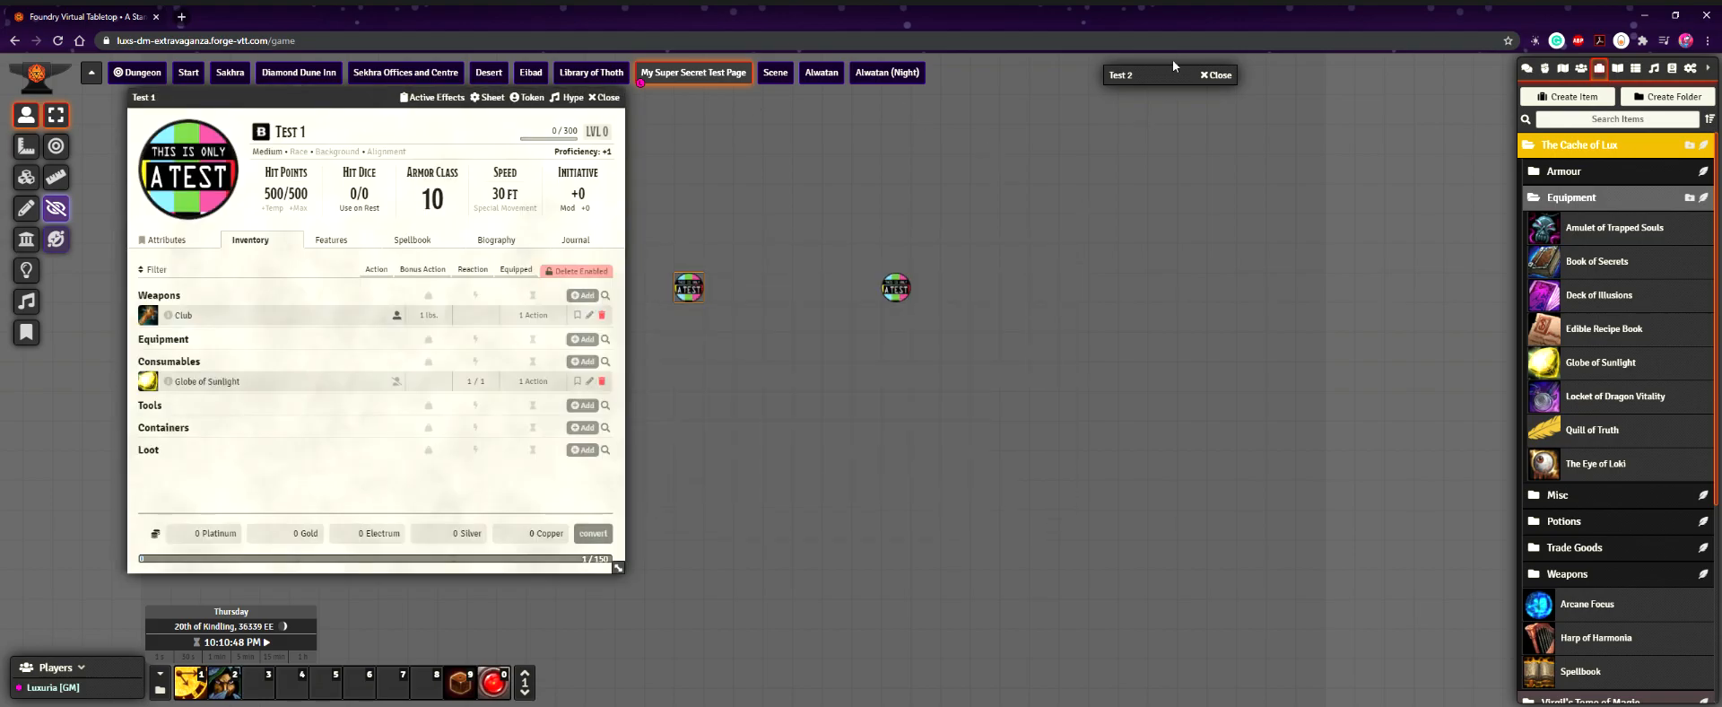
double_click(1169, 73)
drag(1170, 73, 1061, 64)
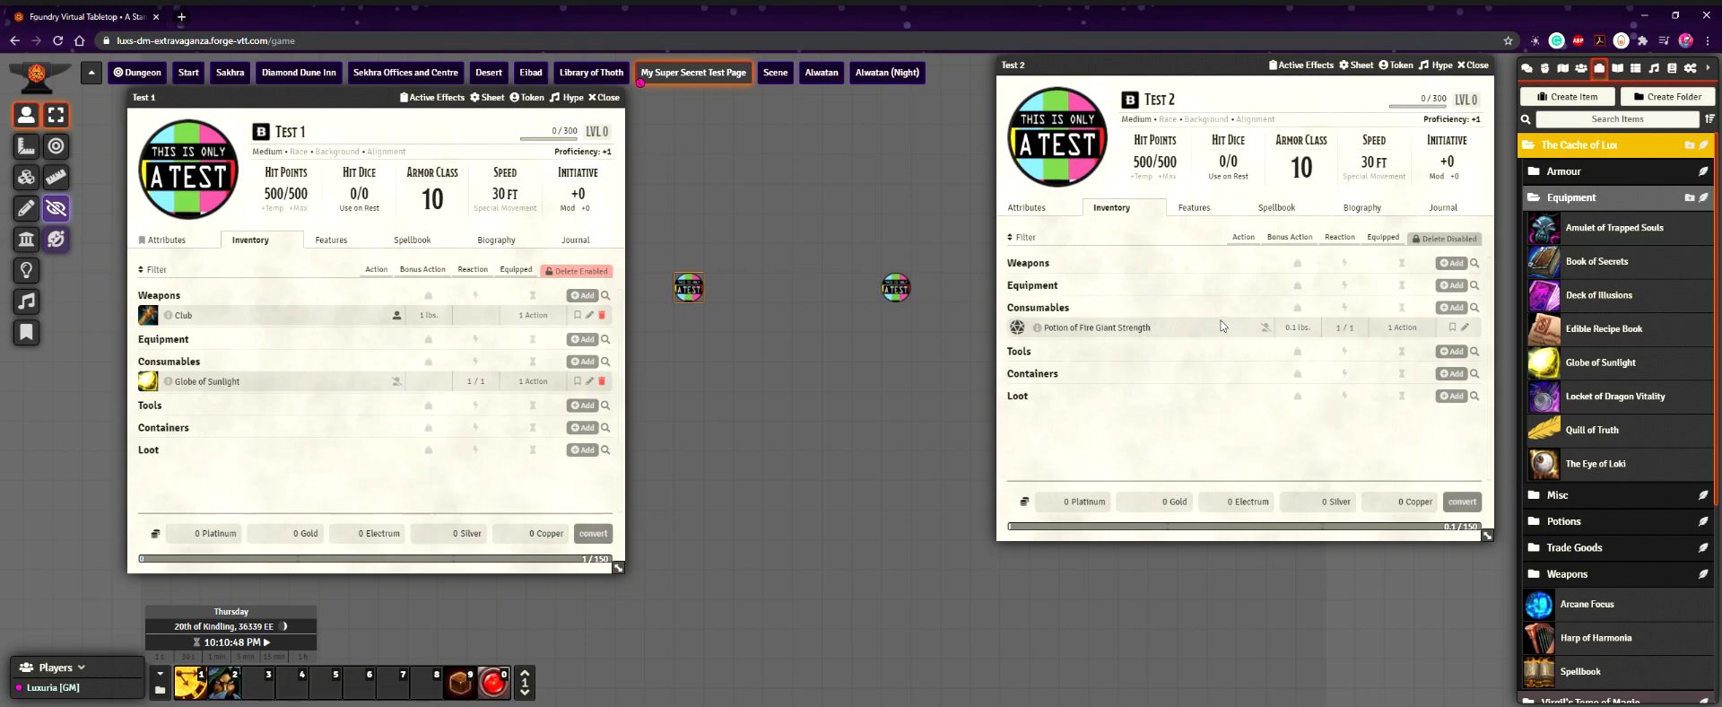
drag(1192, 75, 1163, 81)
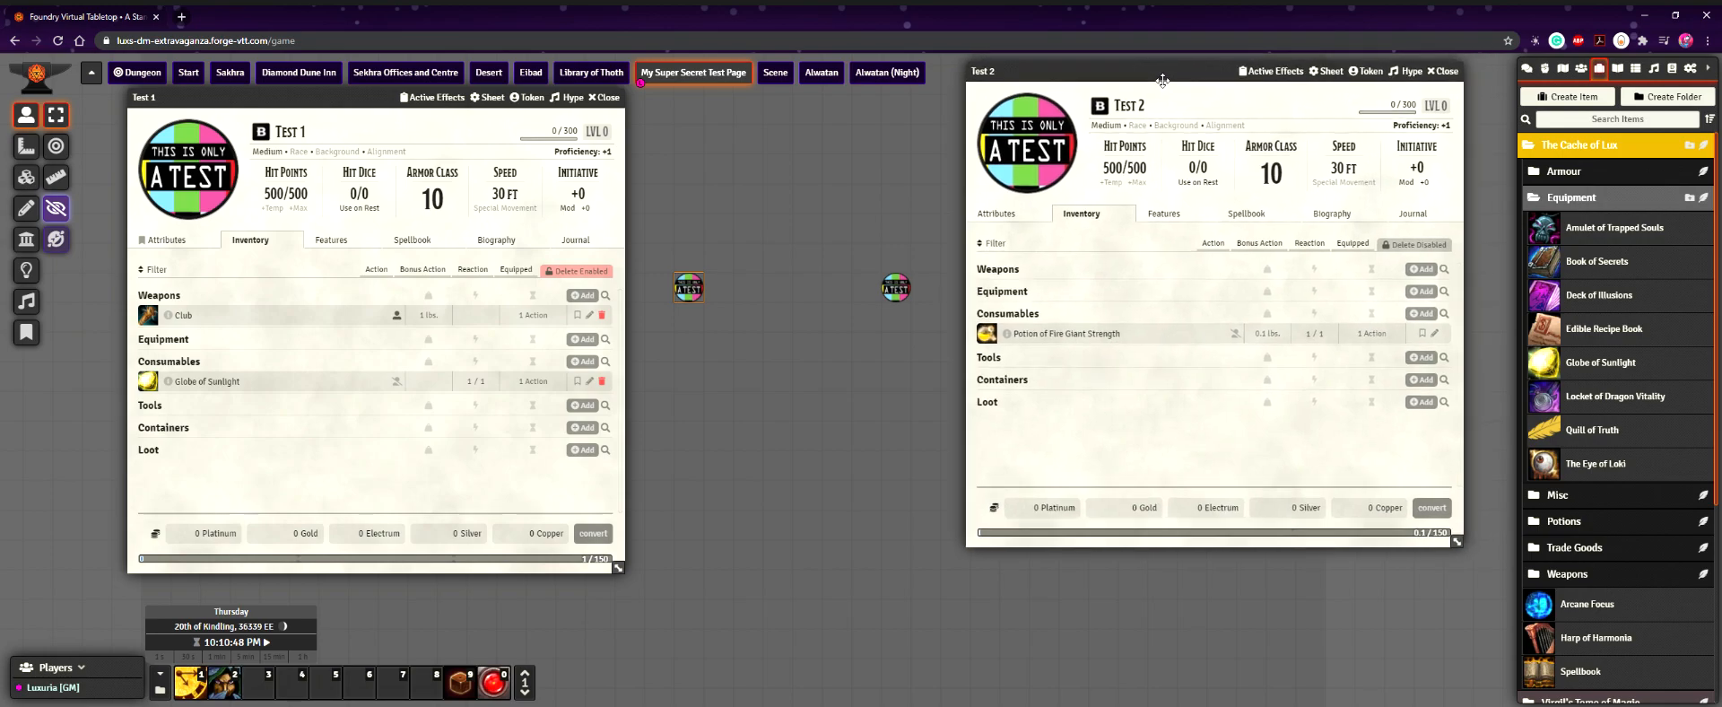
Check the active effects window of Test 2, close it, and minimise the Test 2 character sheet
click(1259, 79)
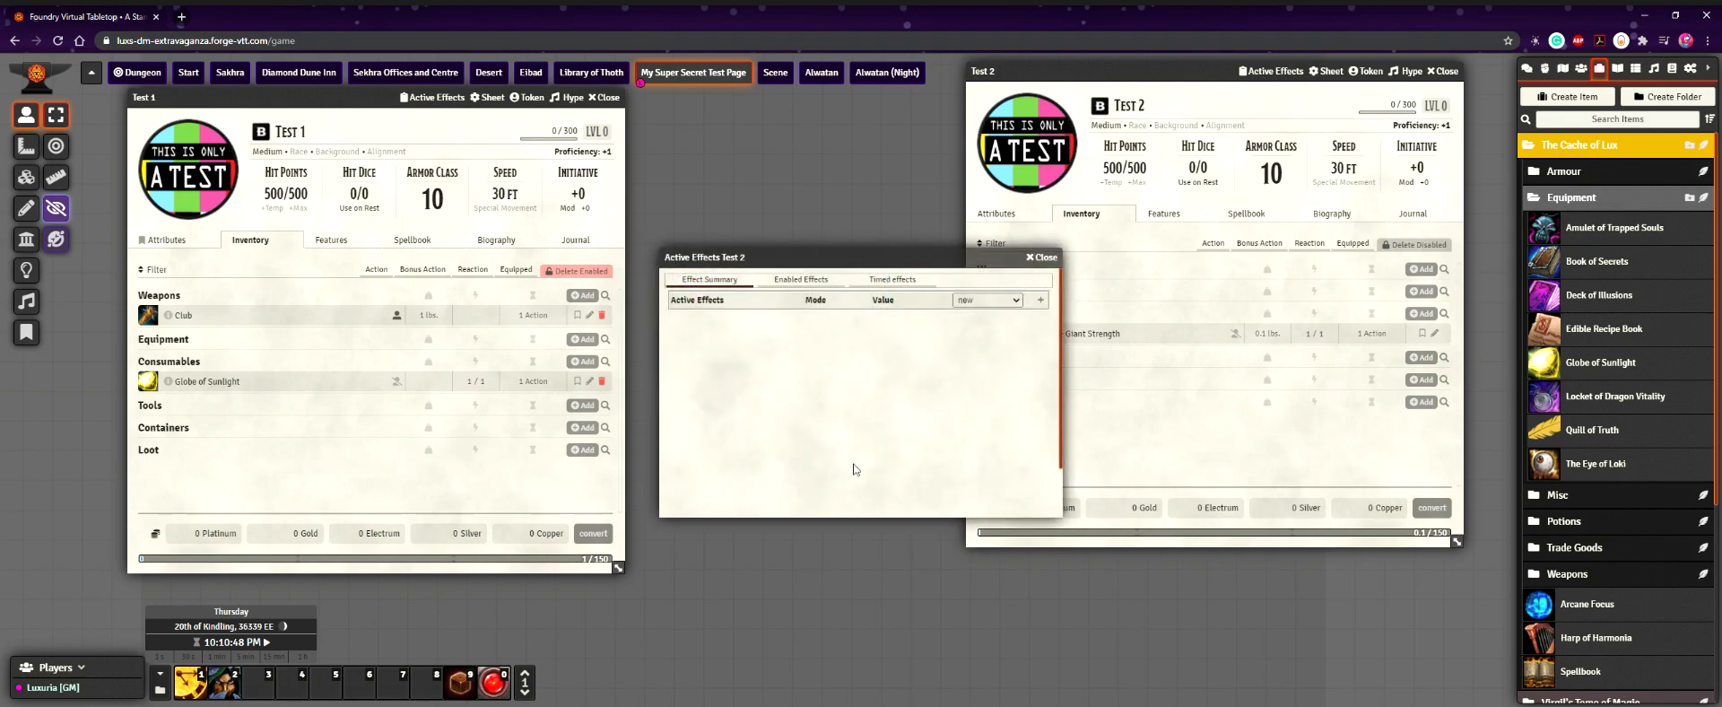
click(1038, 257)
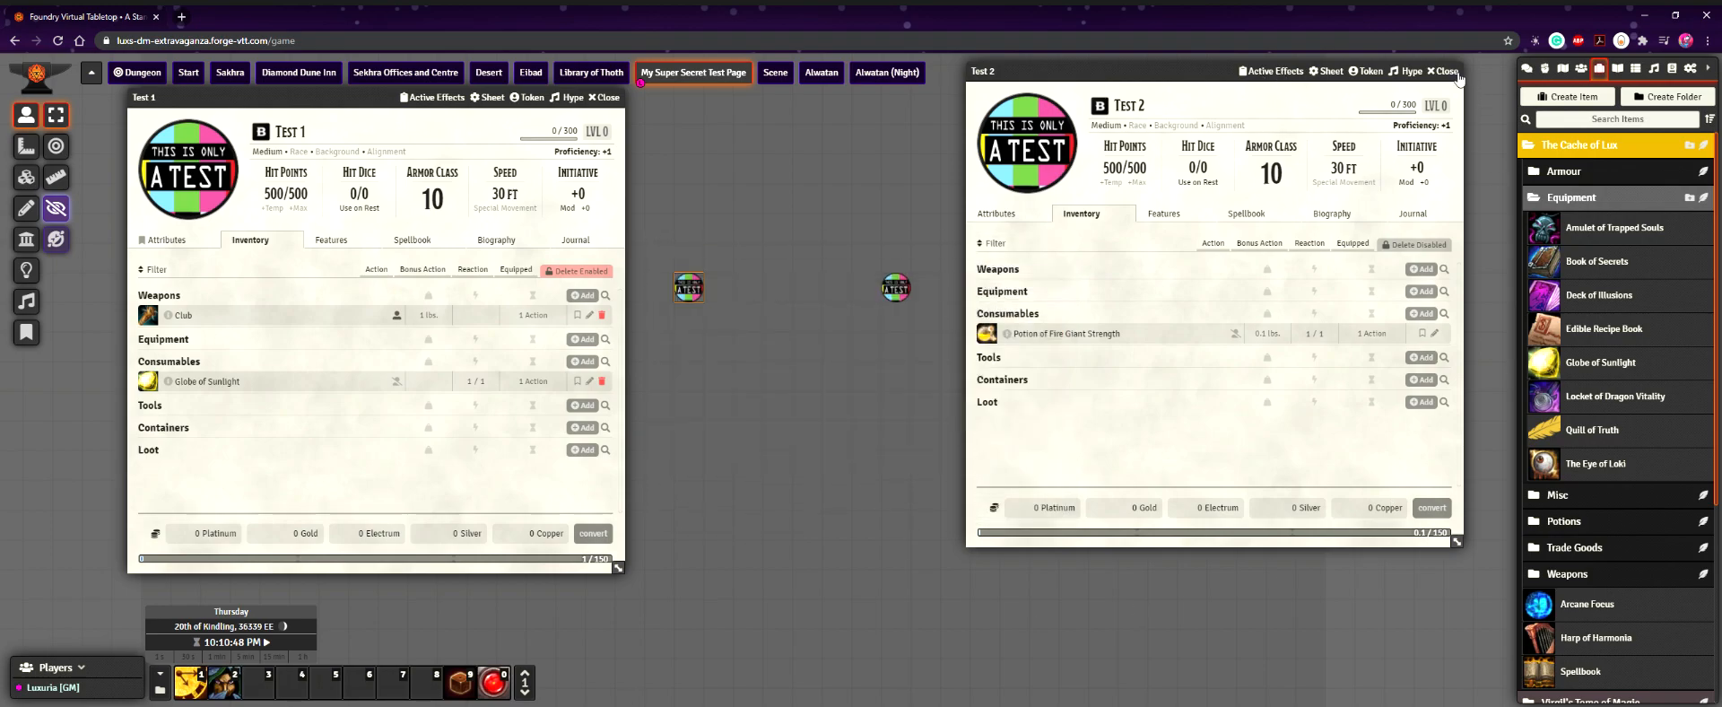
double_click(1140, 74)
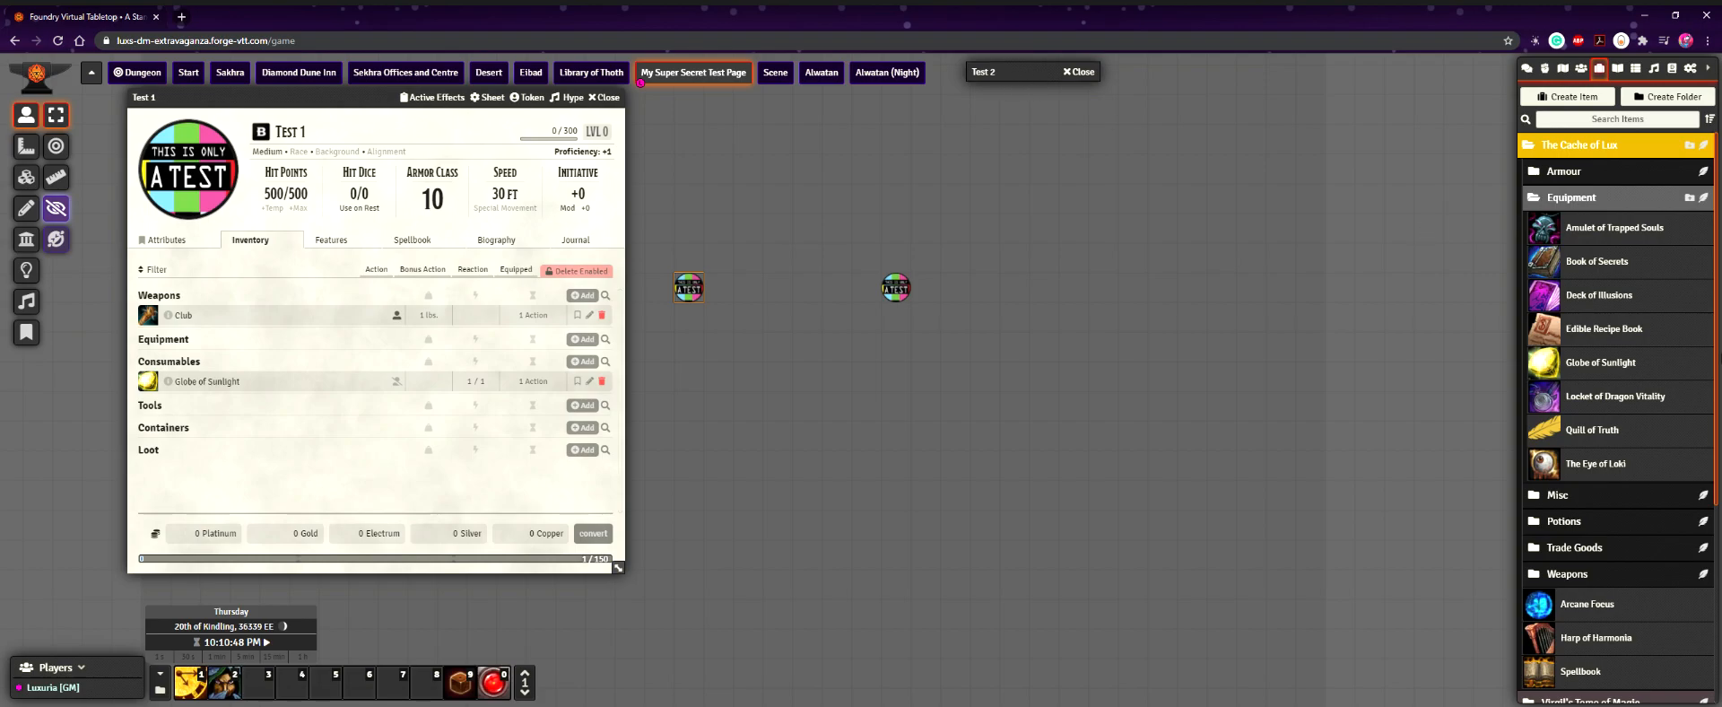
Open the Globe of Sunlight from the Equipment folder with its active effects, and arrange both windows beside Test 1's sheet
click(1600, 368)
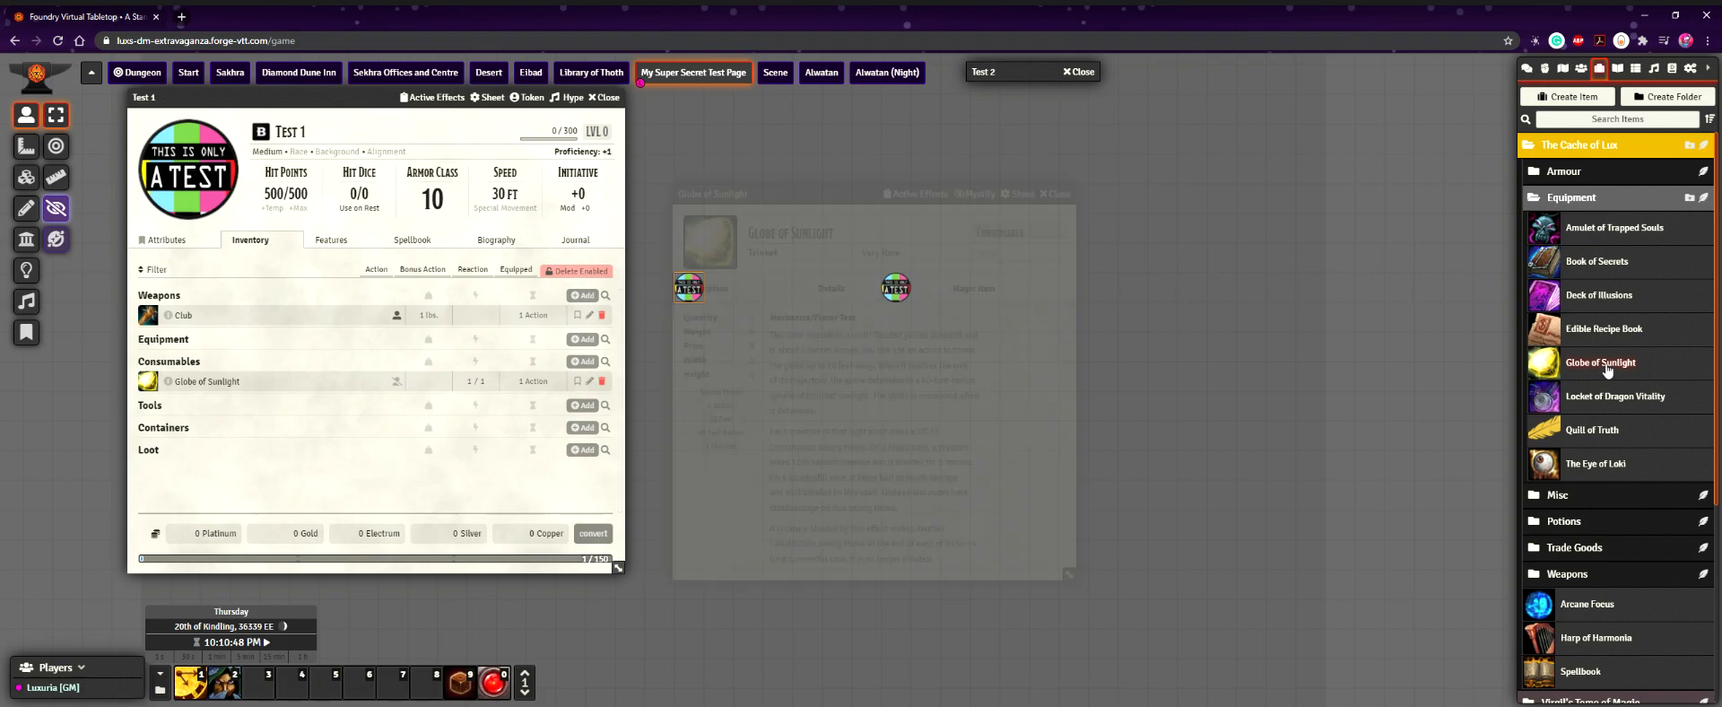
click(916, 193)
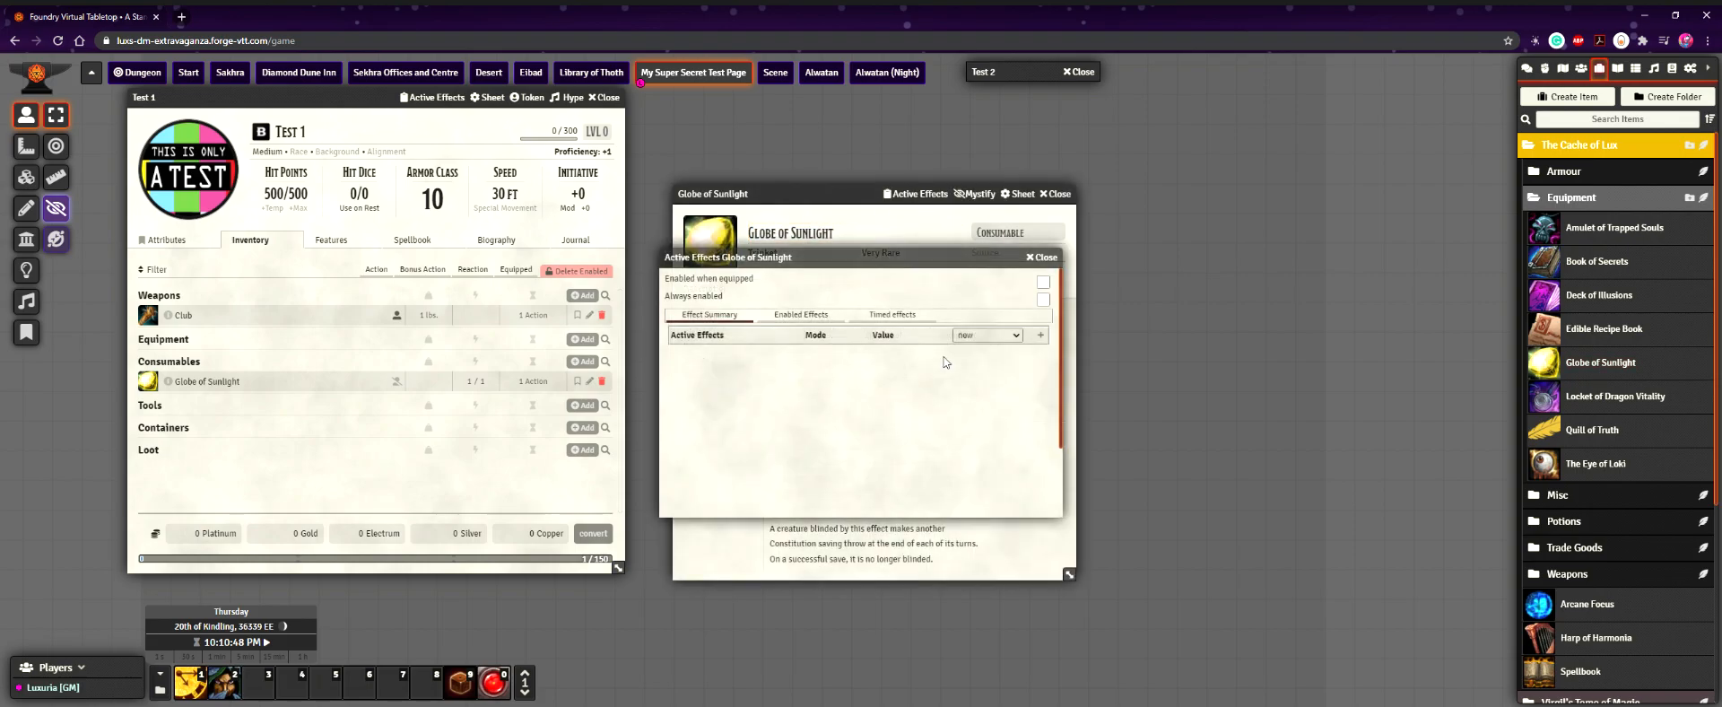
drag(849, 197, 1361, 140)
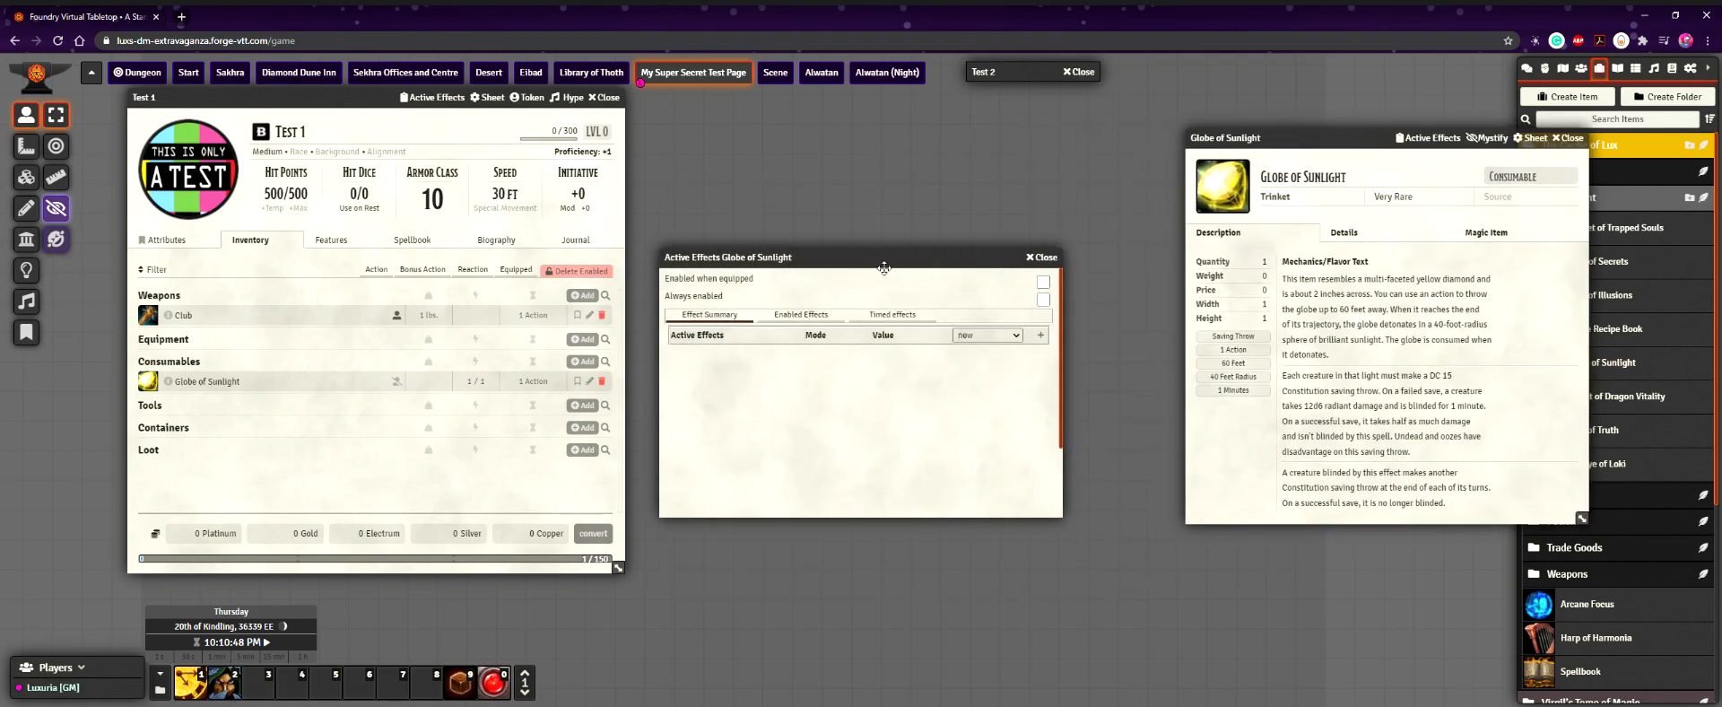
drag(883, 266, 876, 202)
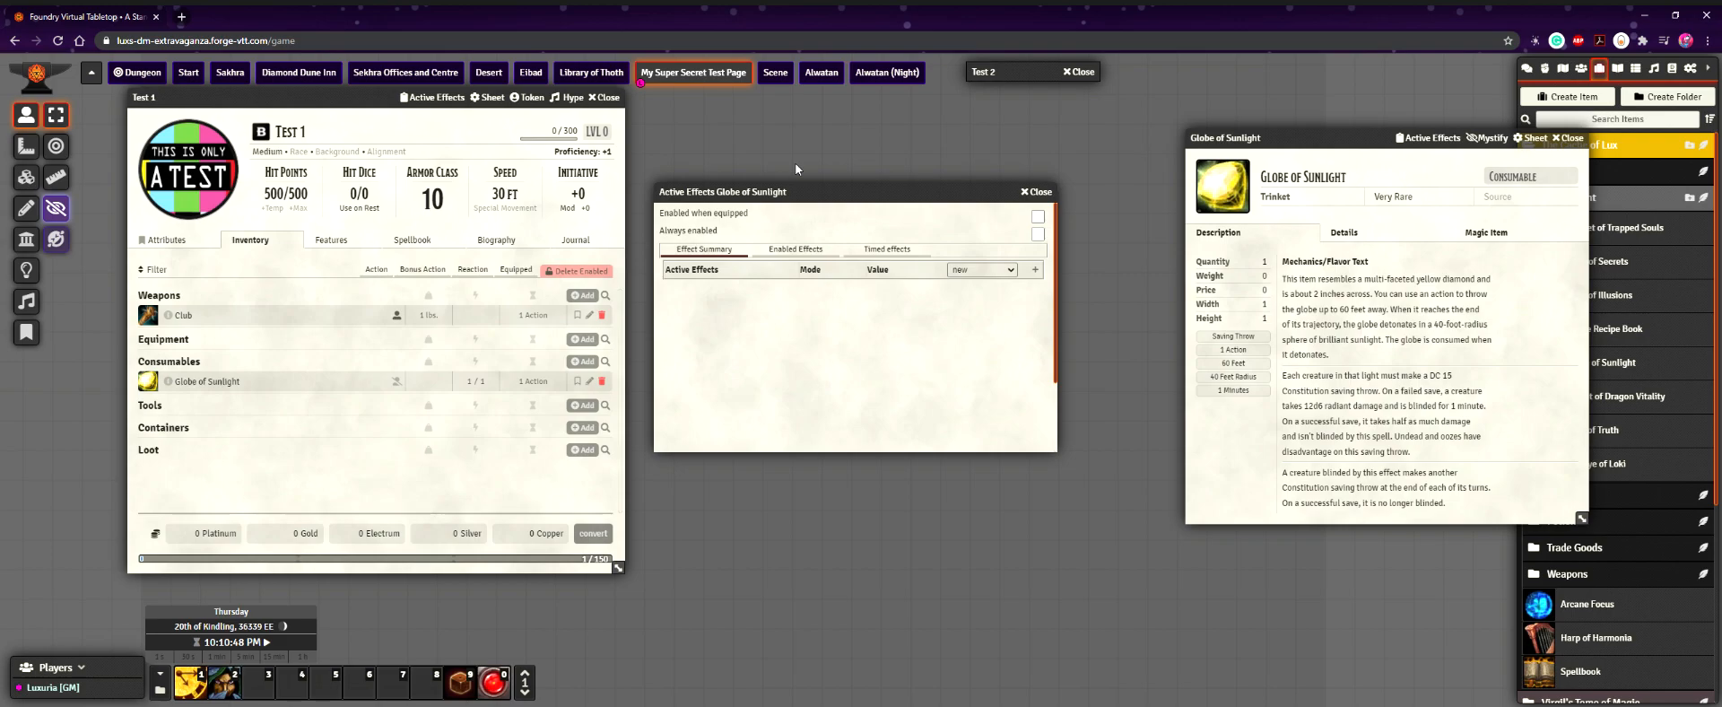
drag(849, 197, 861, 193)
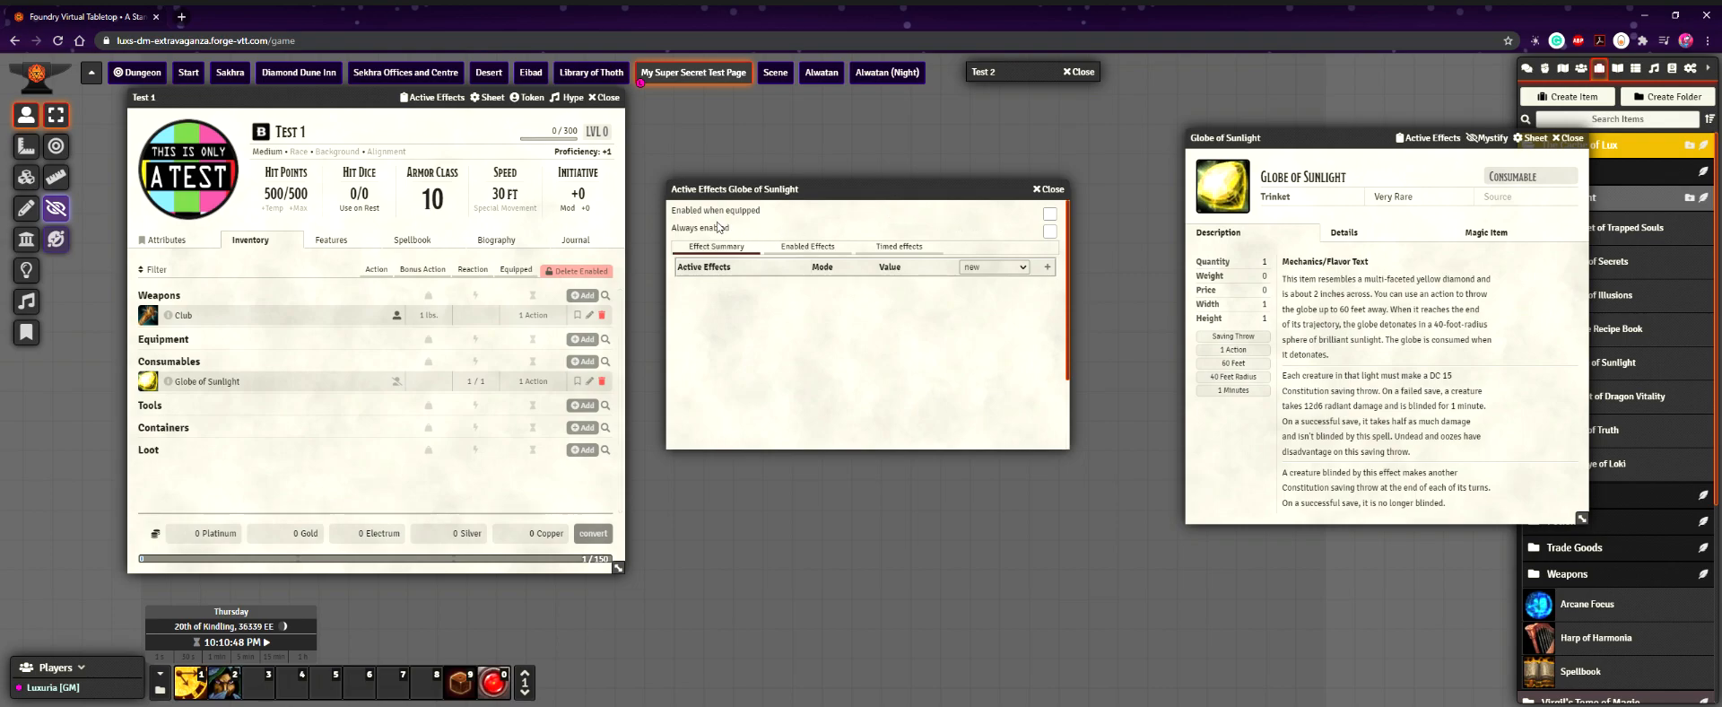
drag(1312, 145, 1283, 142)
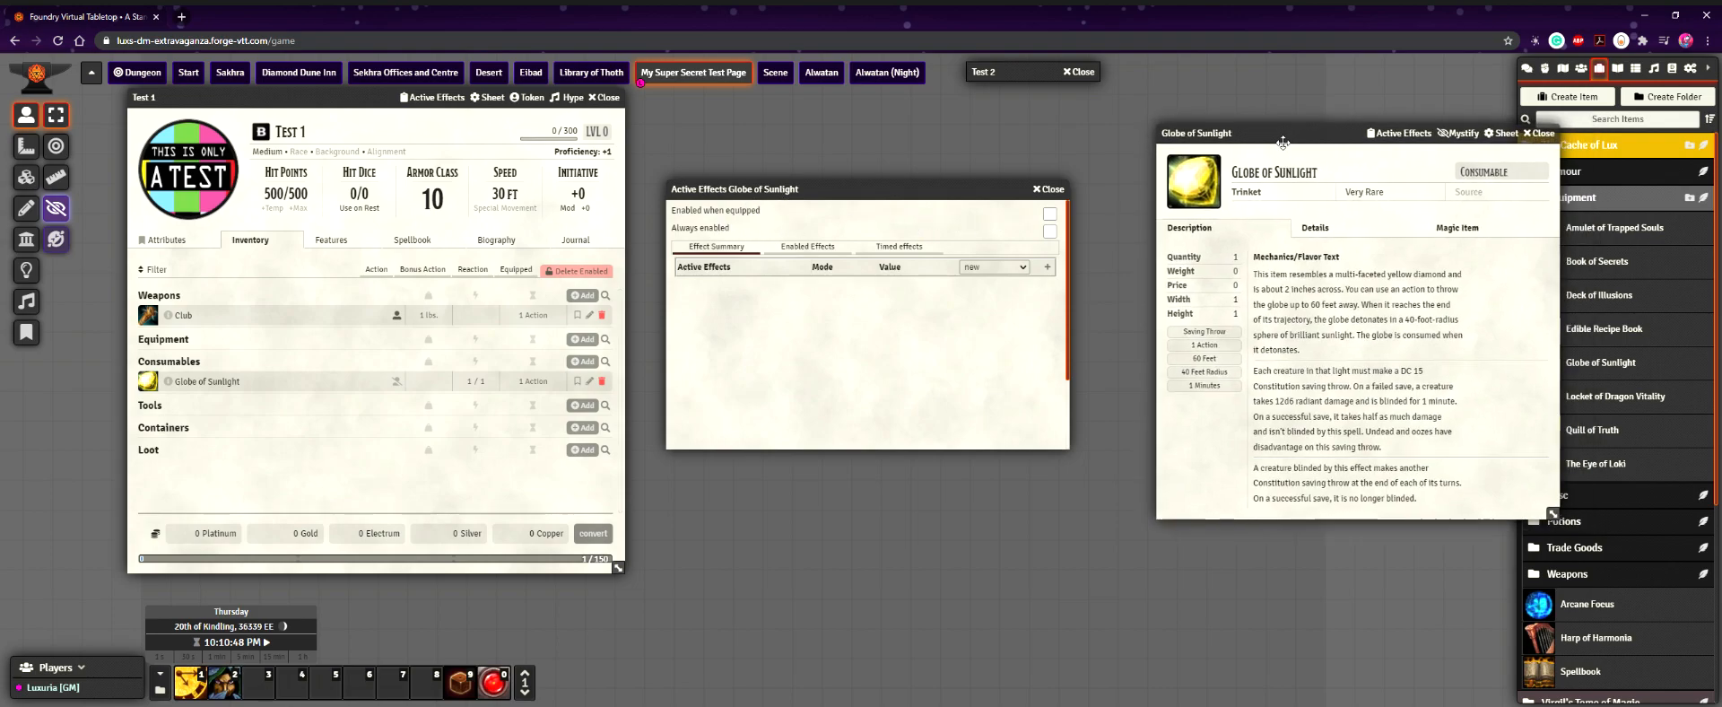
click(396, 315)
click(1038, 258)
click(396, 315)
mouse_move(839, 197)
mouse_down()
mouse_move(863, 186)
mouse_move(799, 146)
mouse_move(821, 190)
mouse_up()
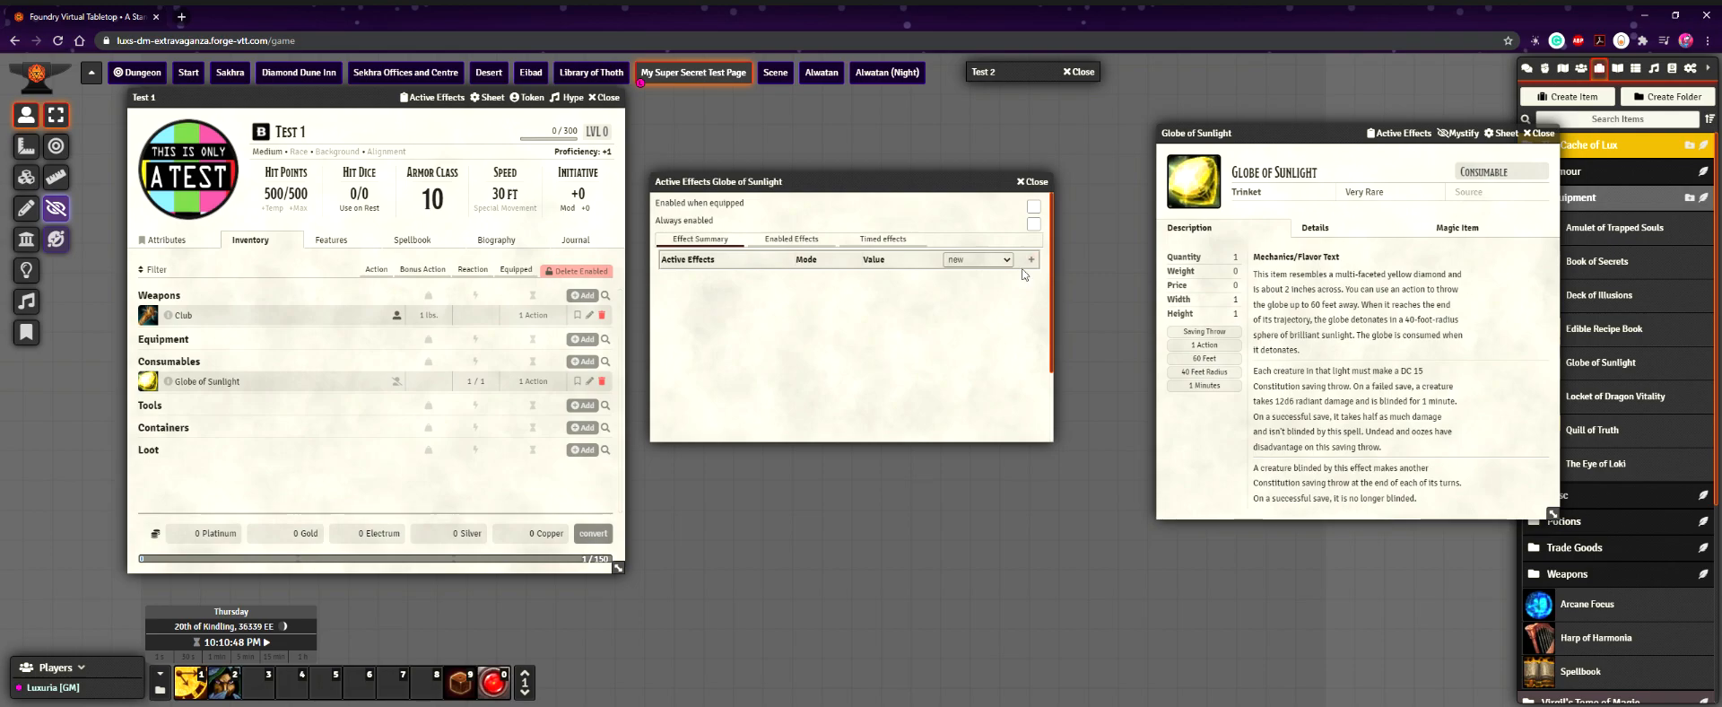
Check the new-effect choices for the Globe of Sunlight, and move its item sheet closer to the active effects window
click(984, 265)
click(816, 351)
drag(1341, 135, 1241, 125)
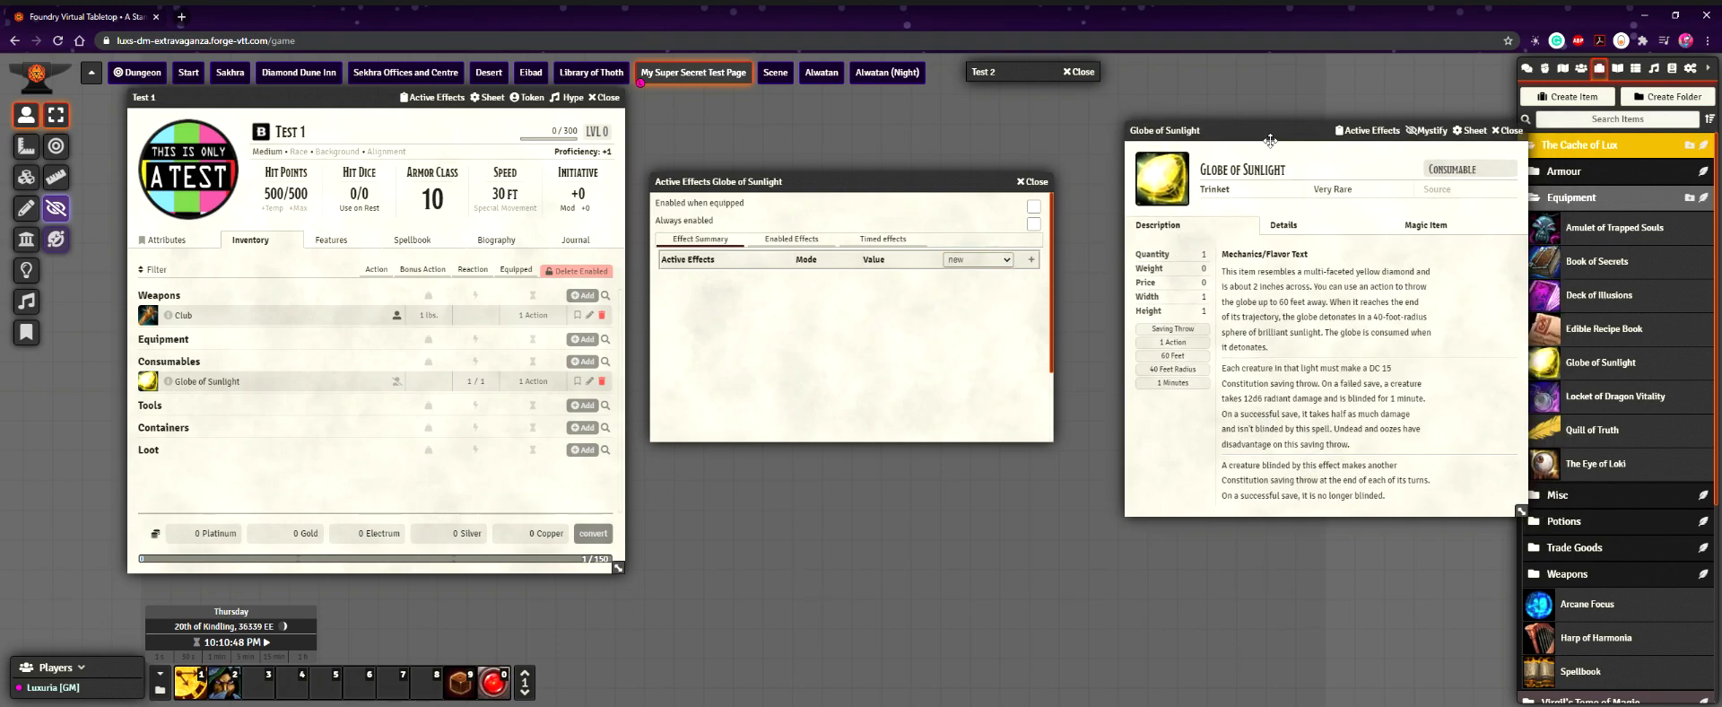
Open Combat Utility Belt's Condition Lab, examine the full list of mapped conditions, and close it
click(1690, 69)
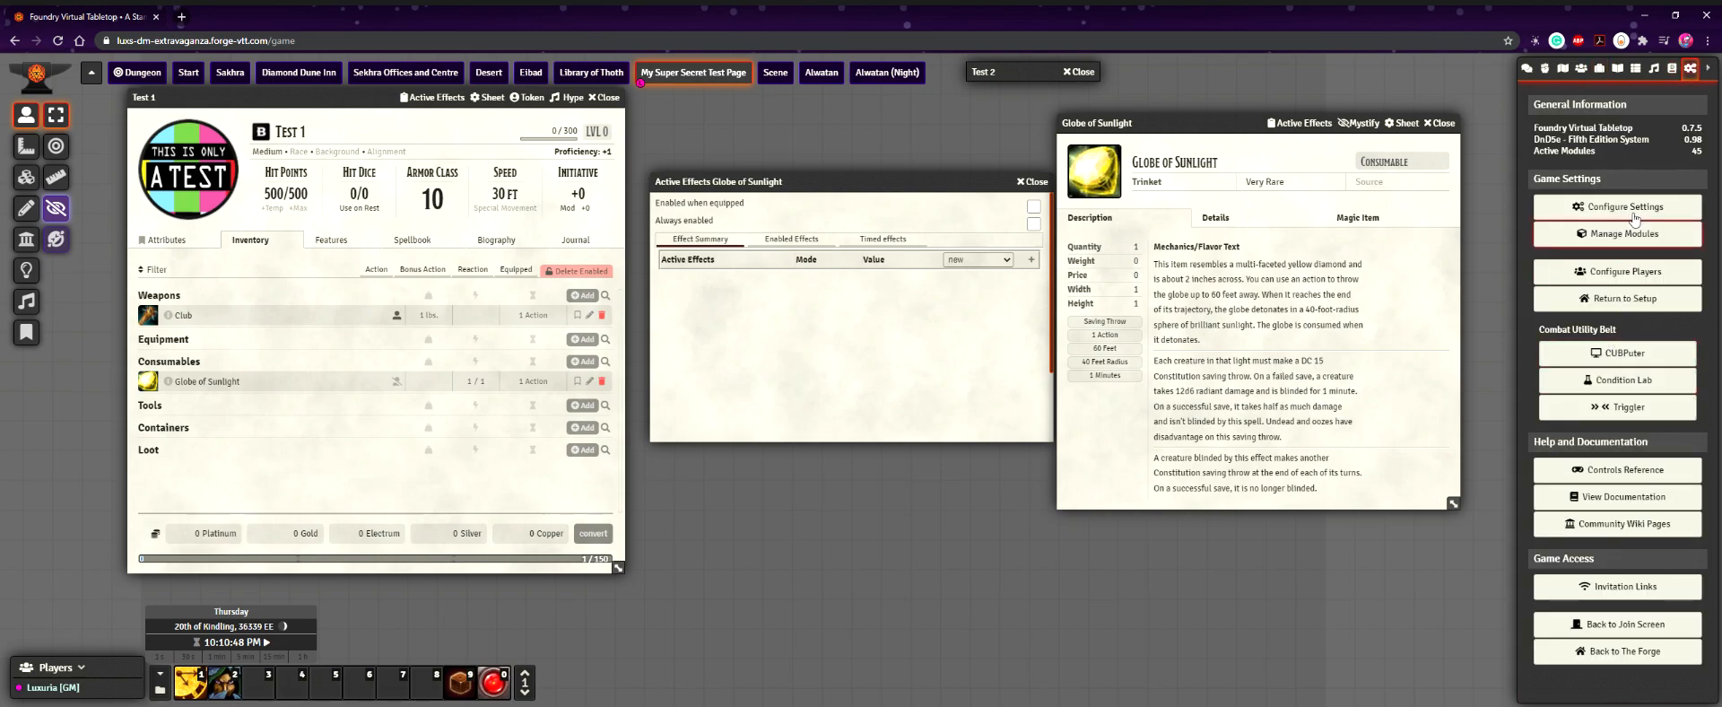
click(1673, 69)
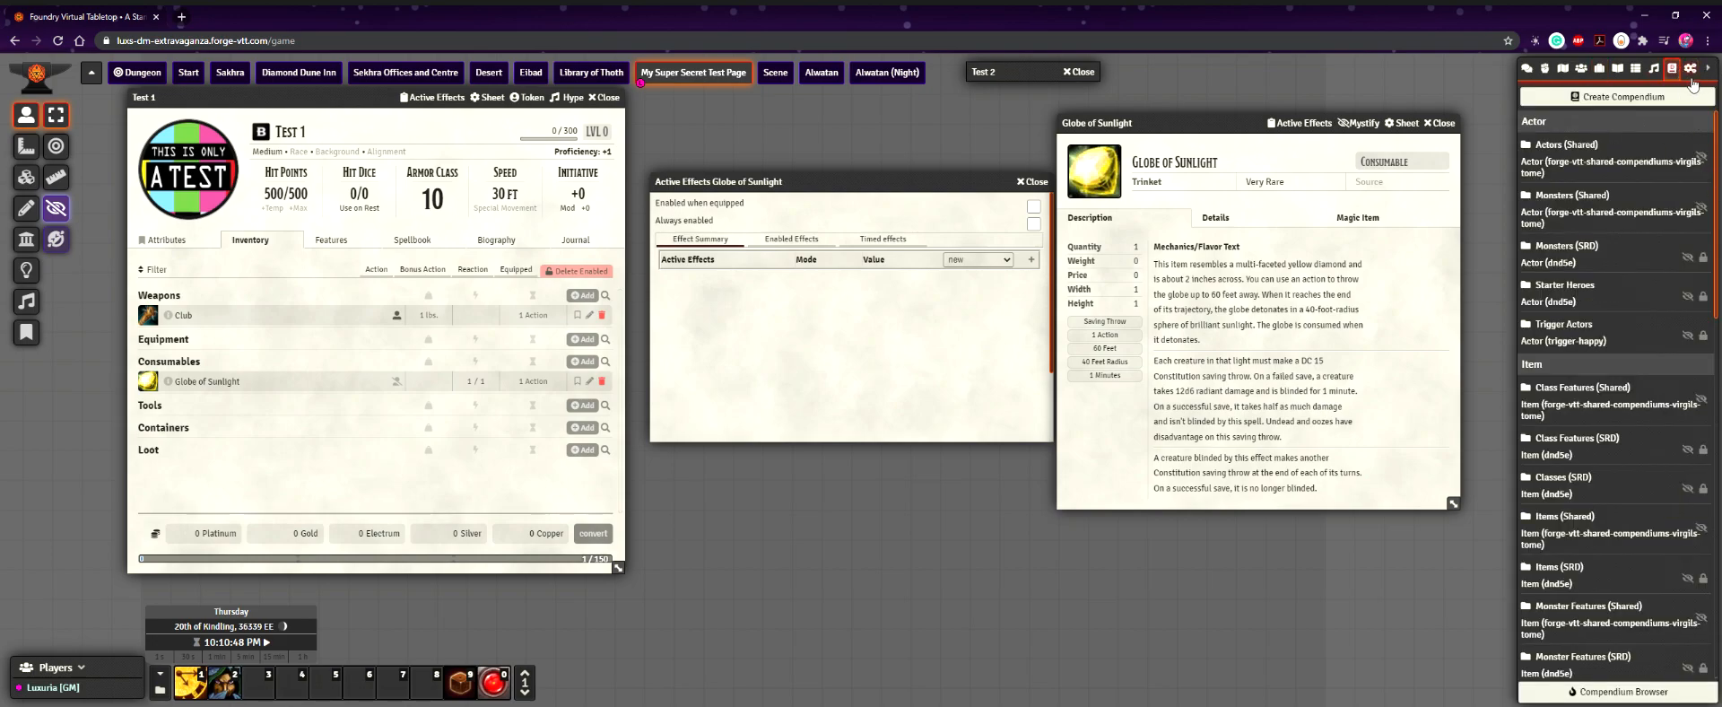
click(1691, 69)
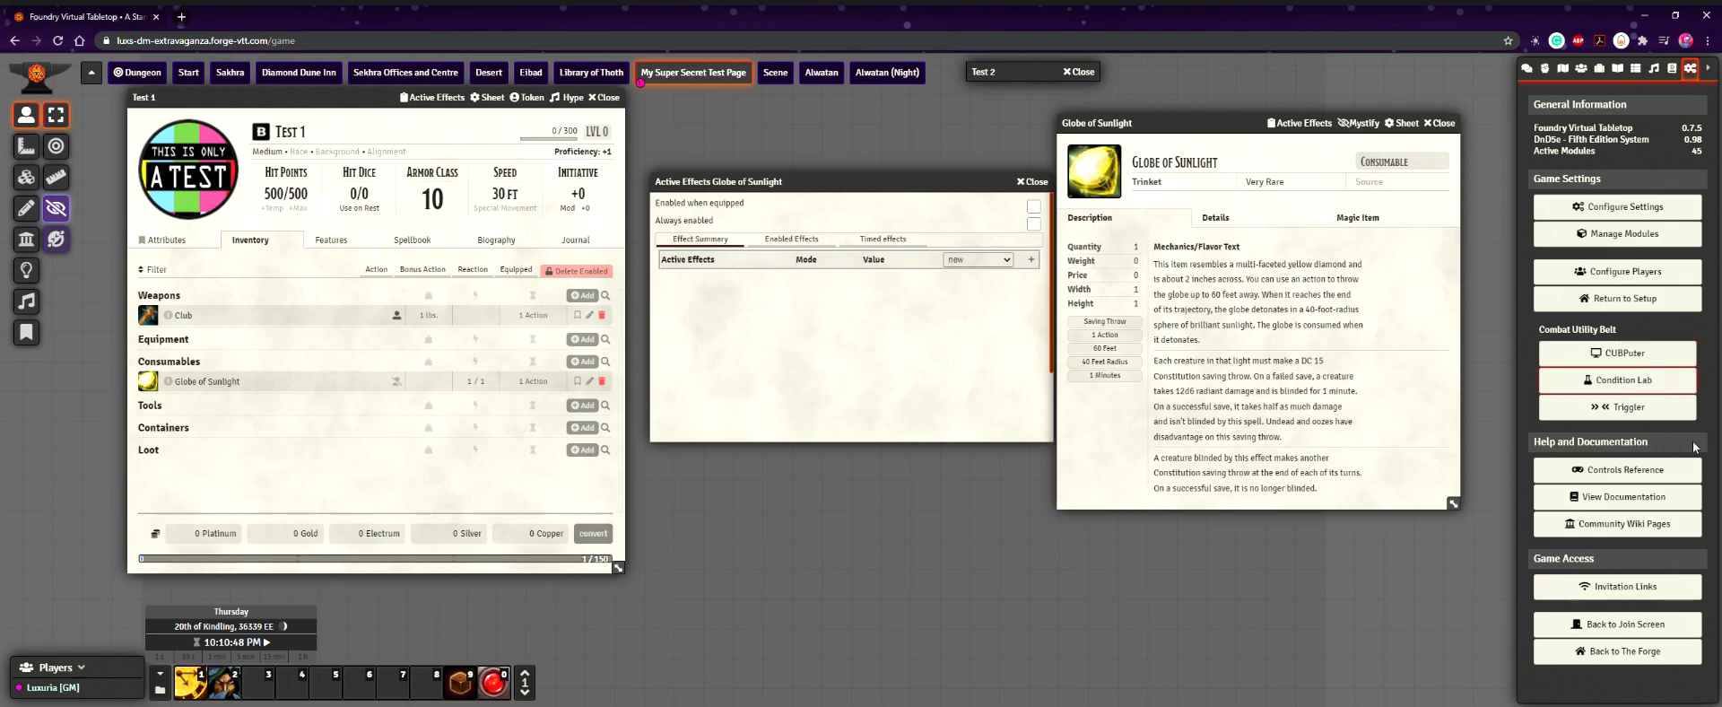
click(1677, 374)
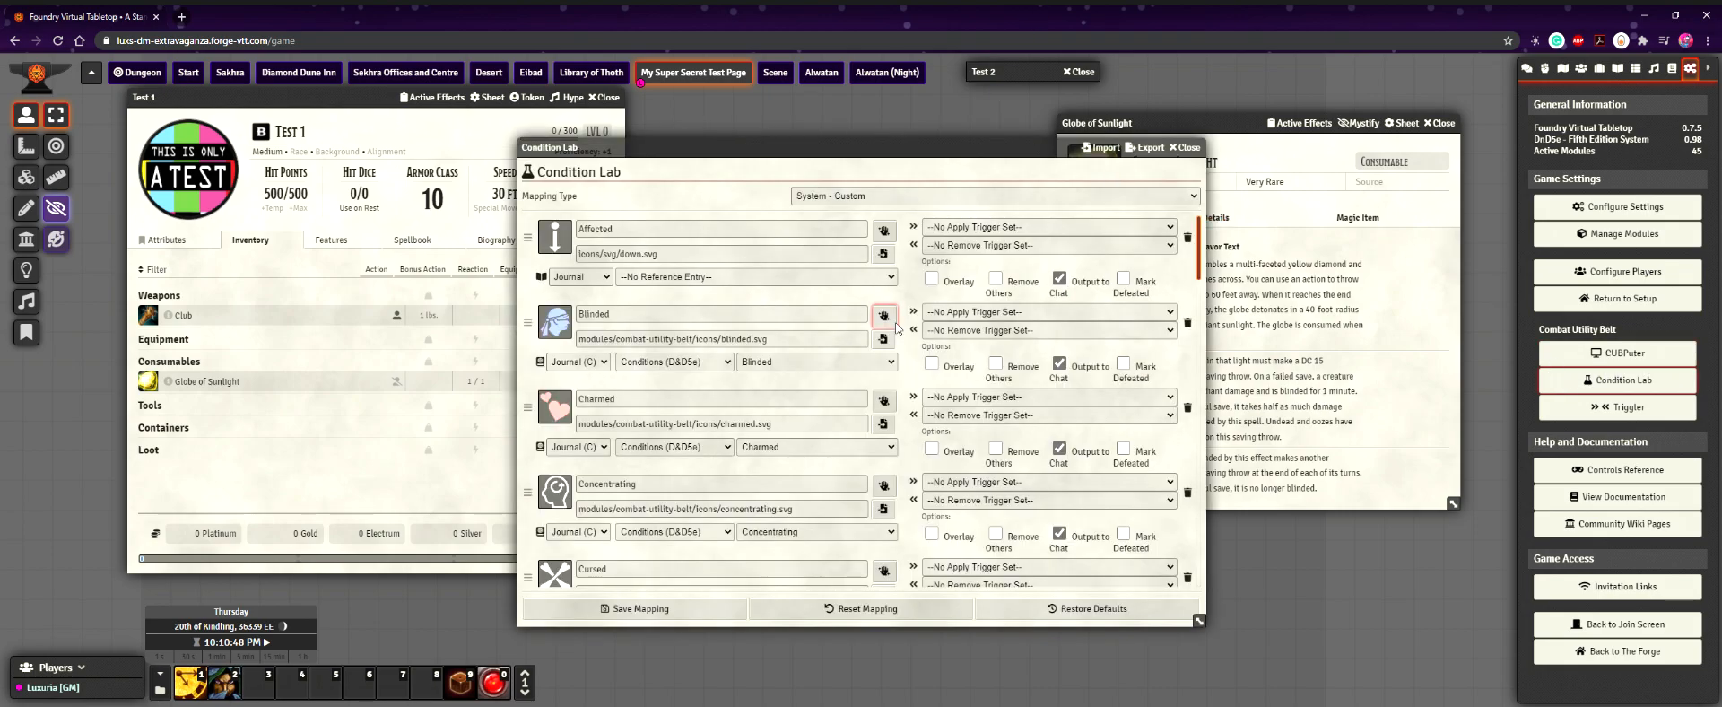
scroll(659, 341, down, 3)
scroll(659, 341, down, 7)
scroll(659, 341, down, 8)
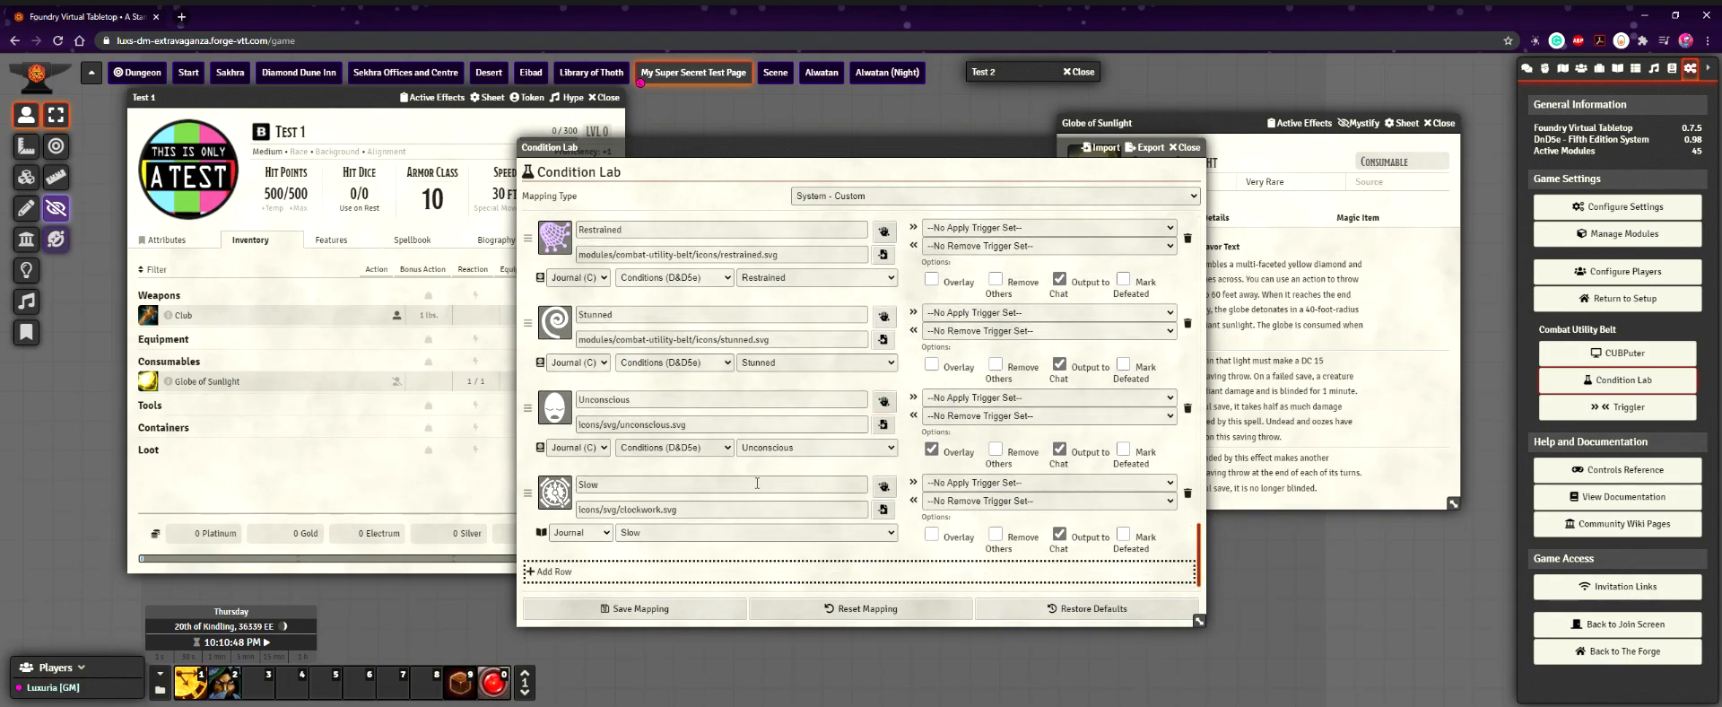
scroll(757, 484, up, 15)
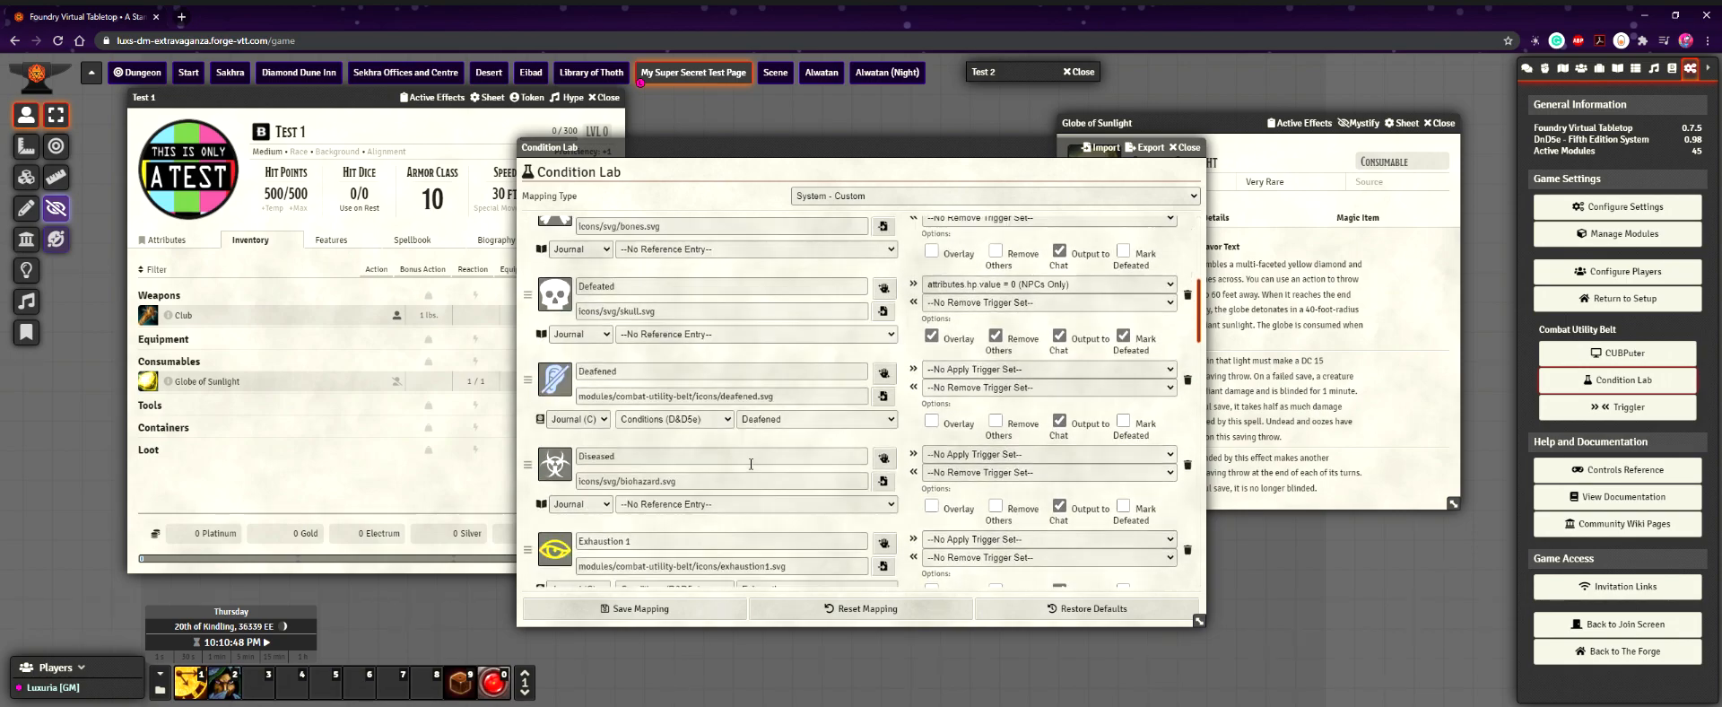
scroll(610, 278, up, 2)
scroll(739, 377, down, 8)
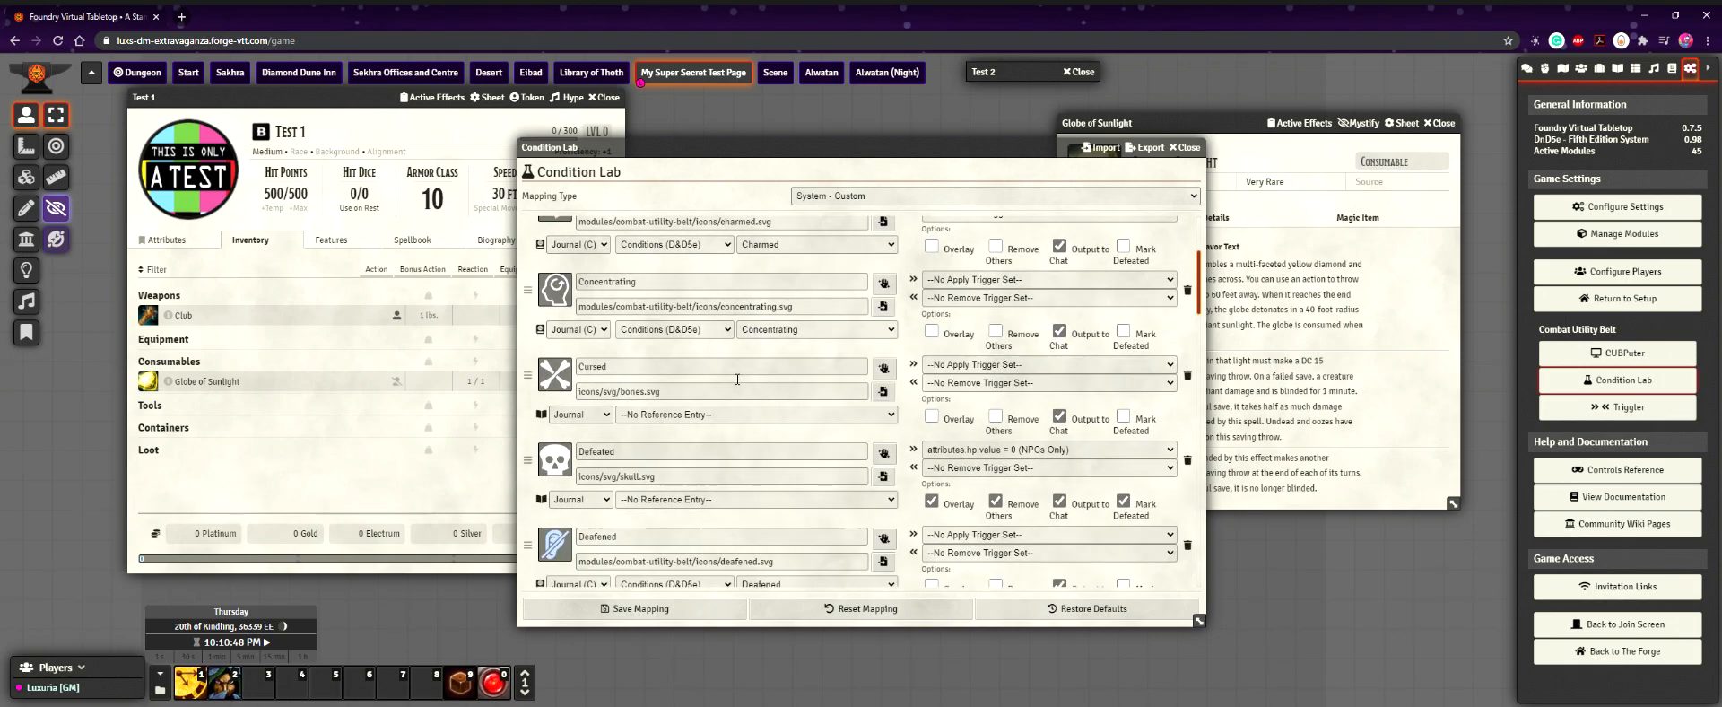
scroll(761, 363, down, 7)
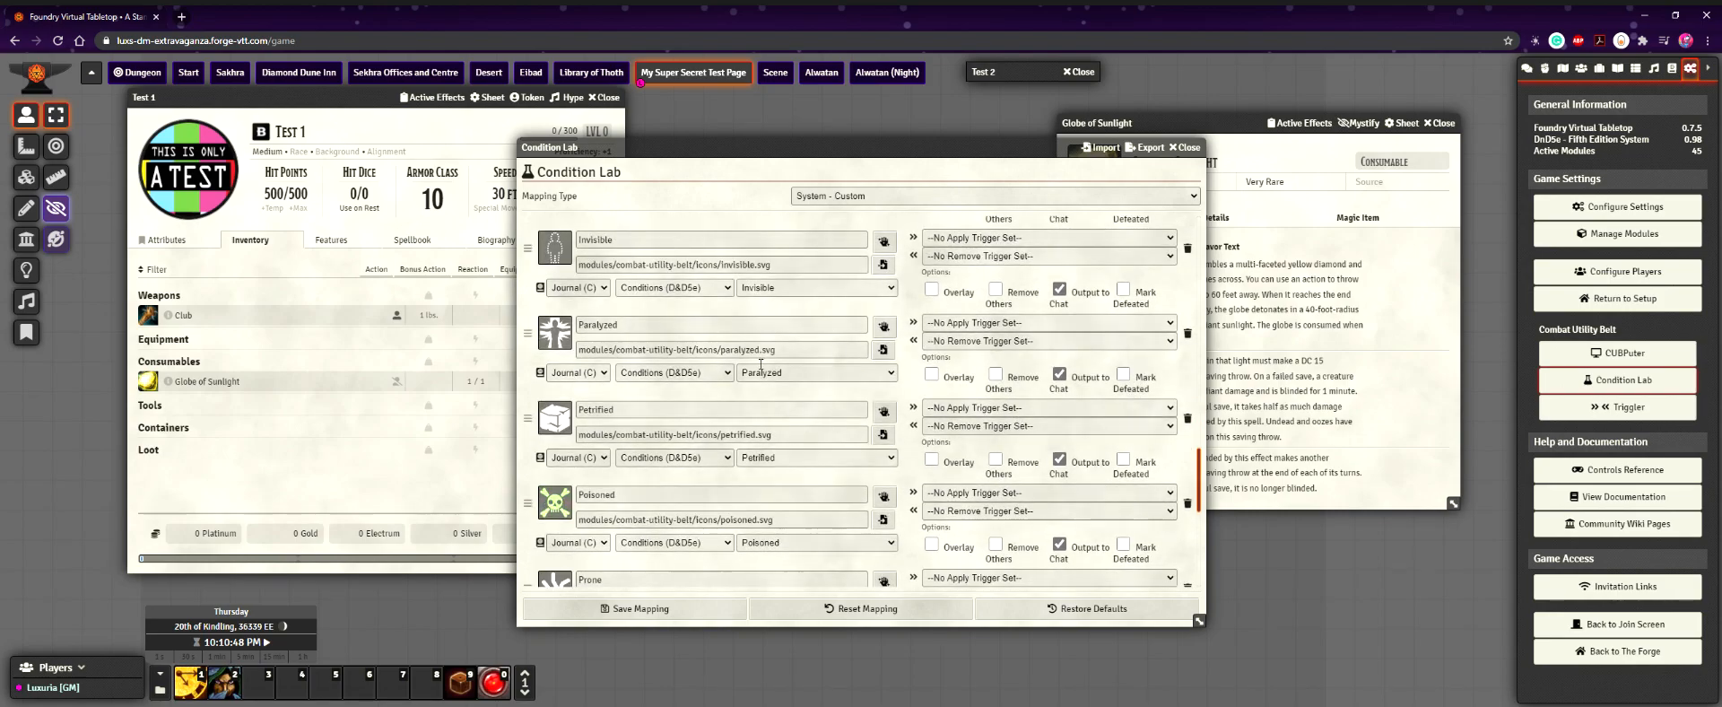
scroll(668, 455, down, 2)
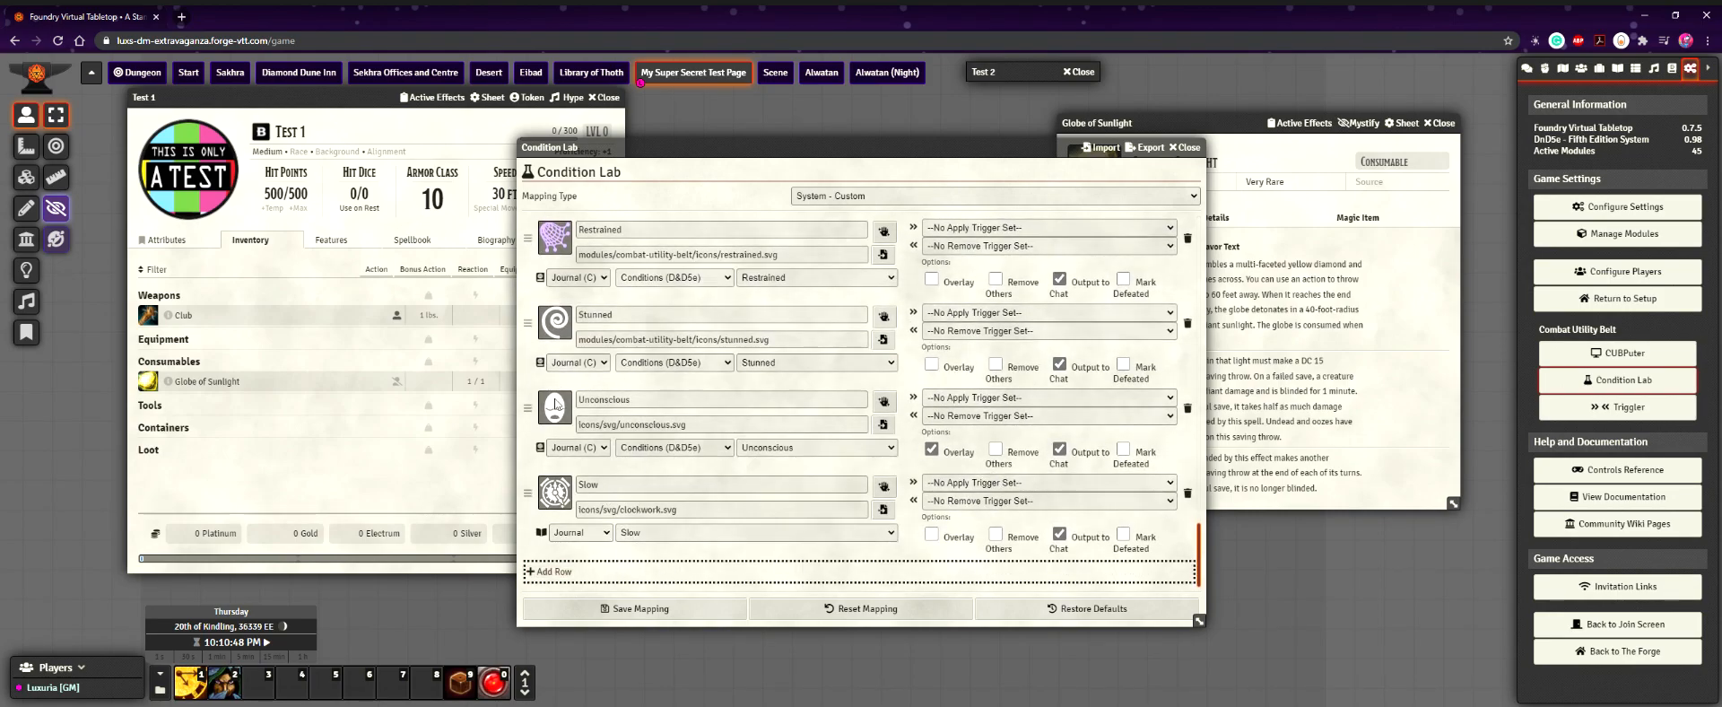
scroll(574, 368, up, 4)
scroll(586, 318, up, 1)
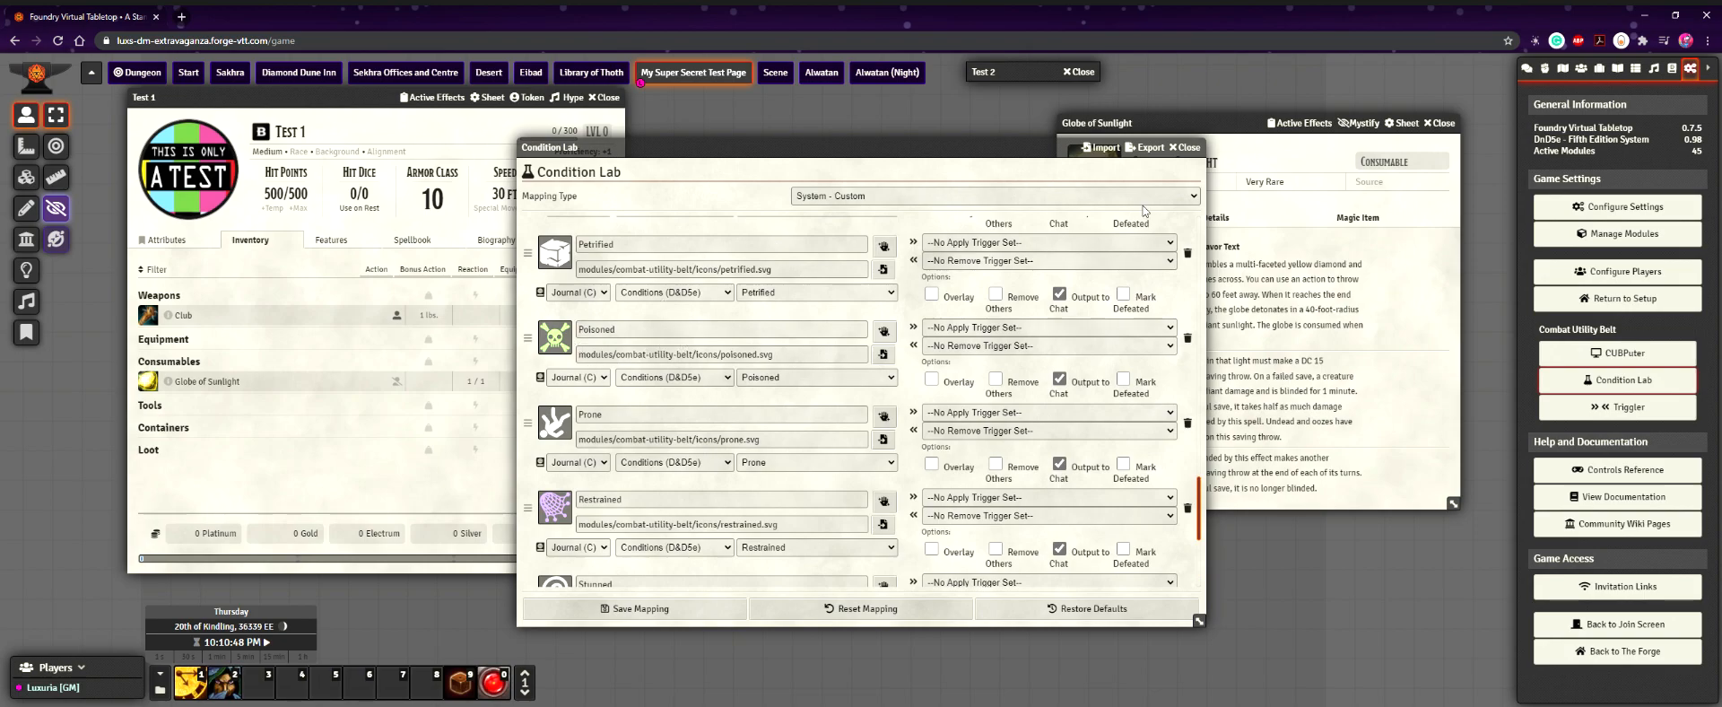
click(1189, 147)
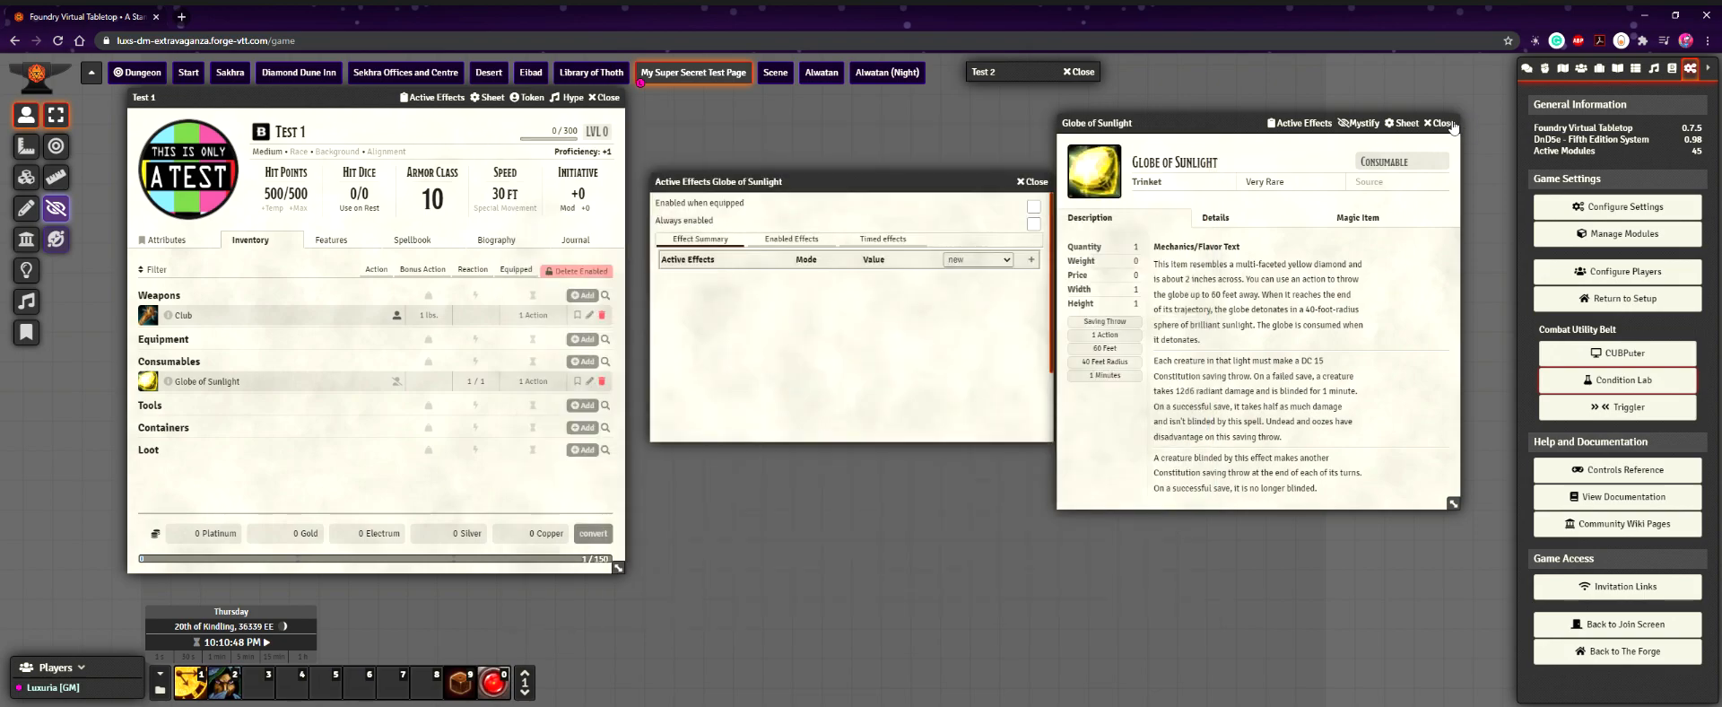
Close the Globe of Sunlight sheet, add a Blinded effect to the item's active effects, and move its configuration window aside
click(1456, 126)
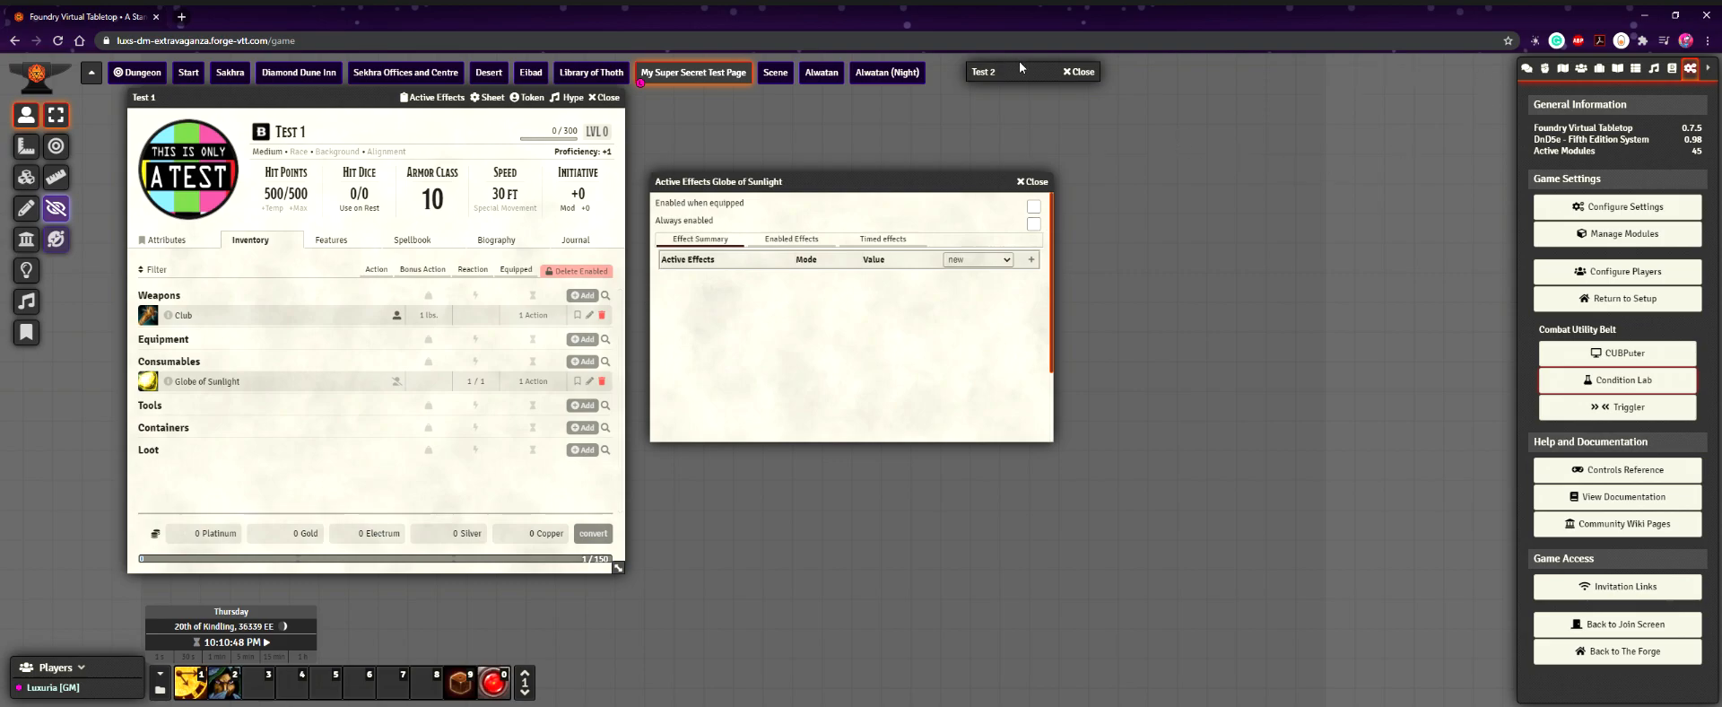
click(991, 262)
click(975, 300)
click(1033, 260)
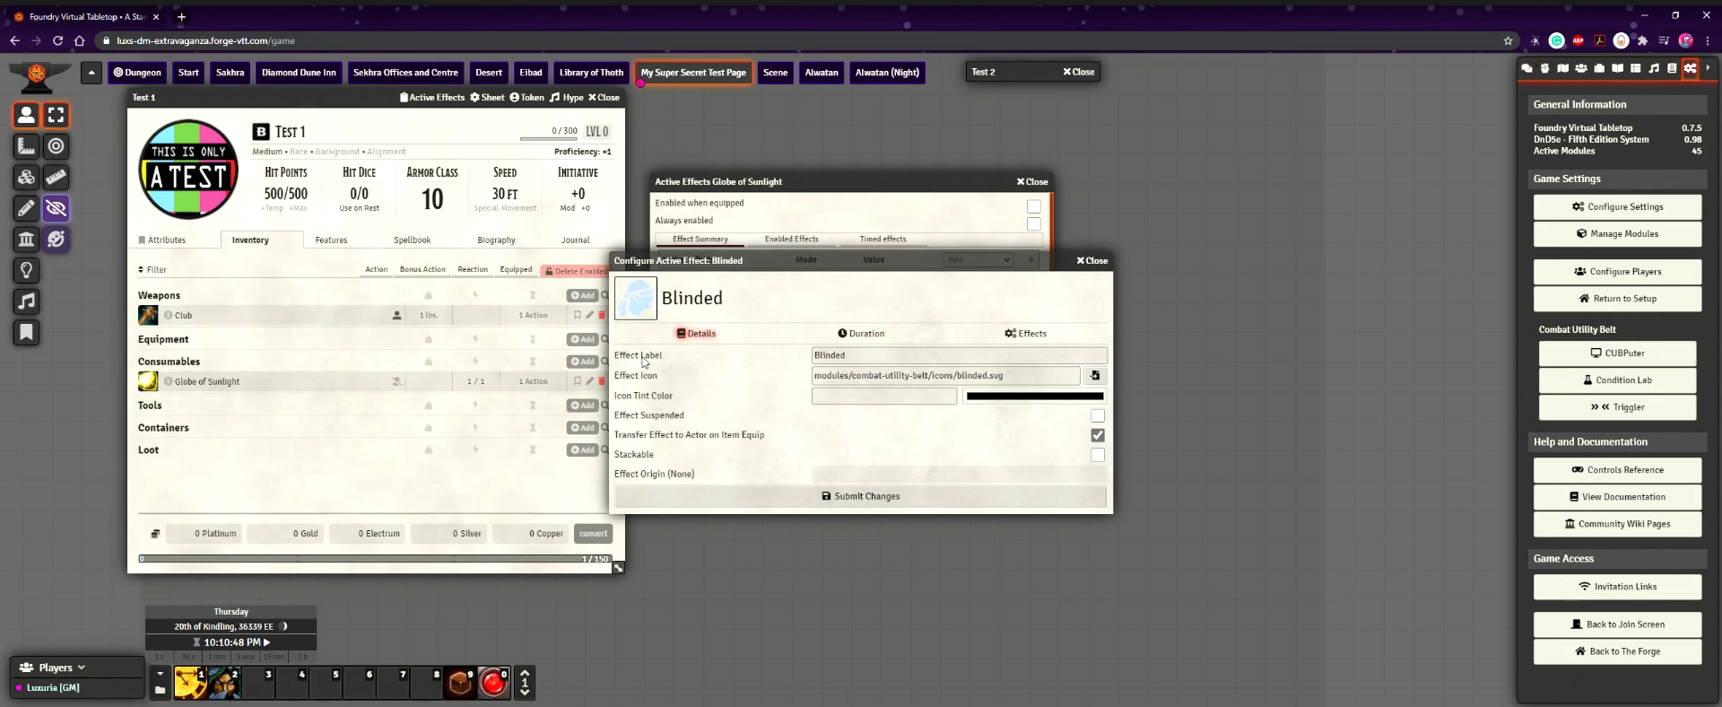
drag(798, 266, 1001, 282)
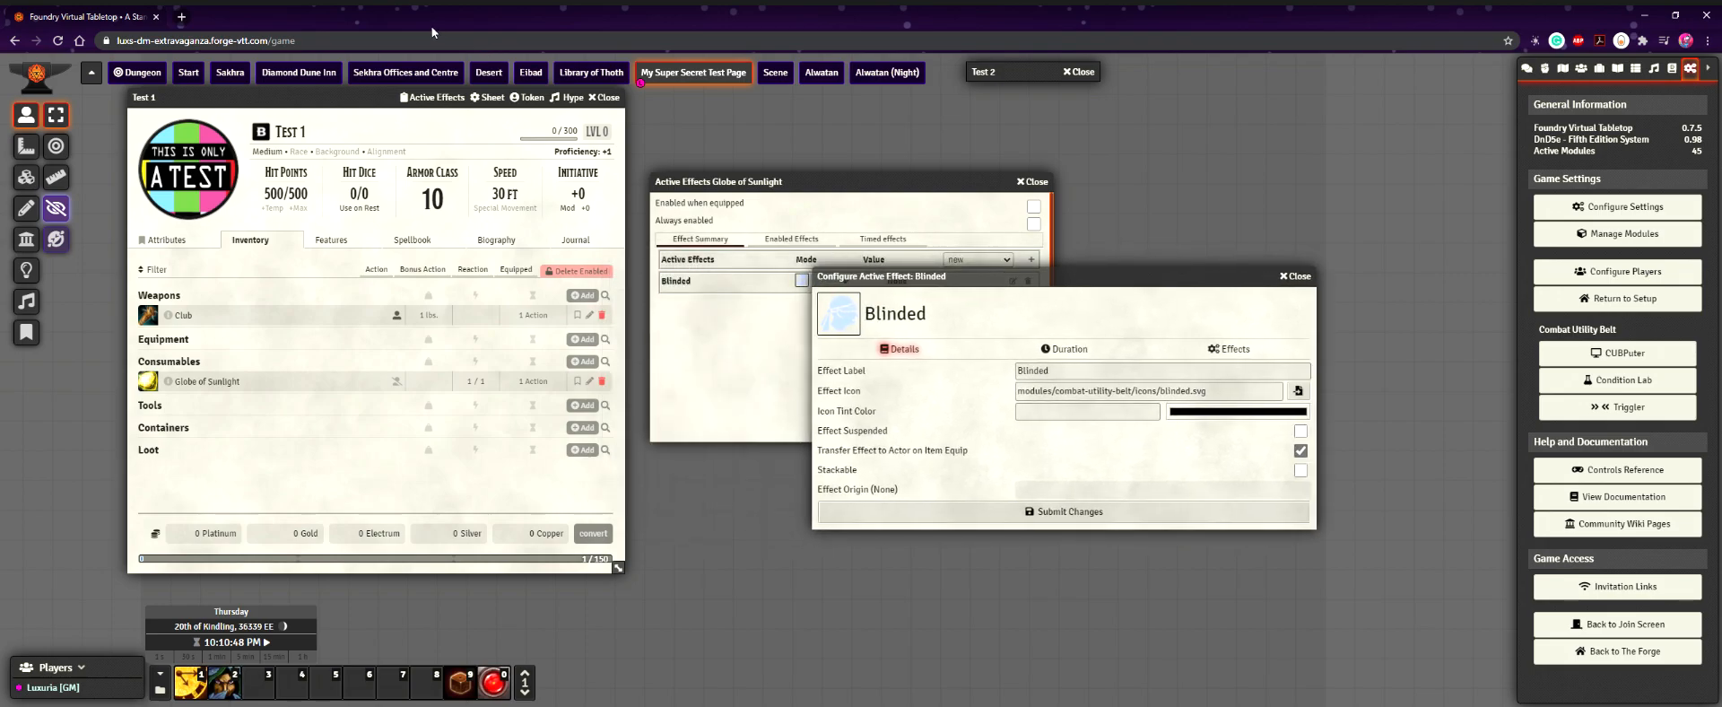
Check Test 1's active effects window, close it, and place the Blinded configuration just below the item's effect list
click(432, 97)
drag(859, 260, 492, 181)
click(674, 182)
drag(896, 282, 1000, 281)
drag(947, 312, 720, 319)
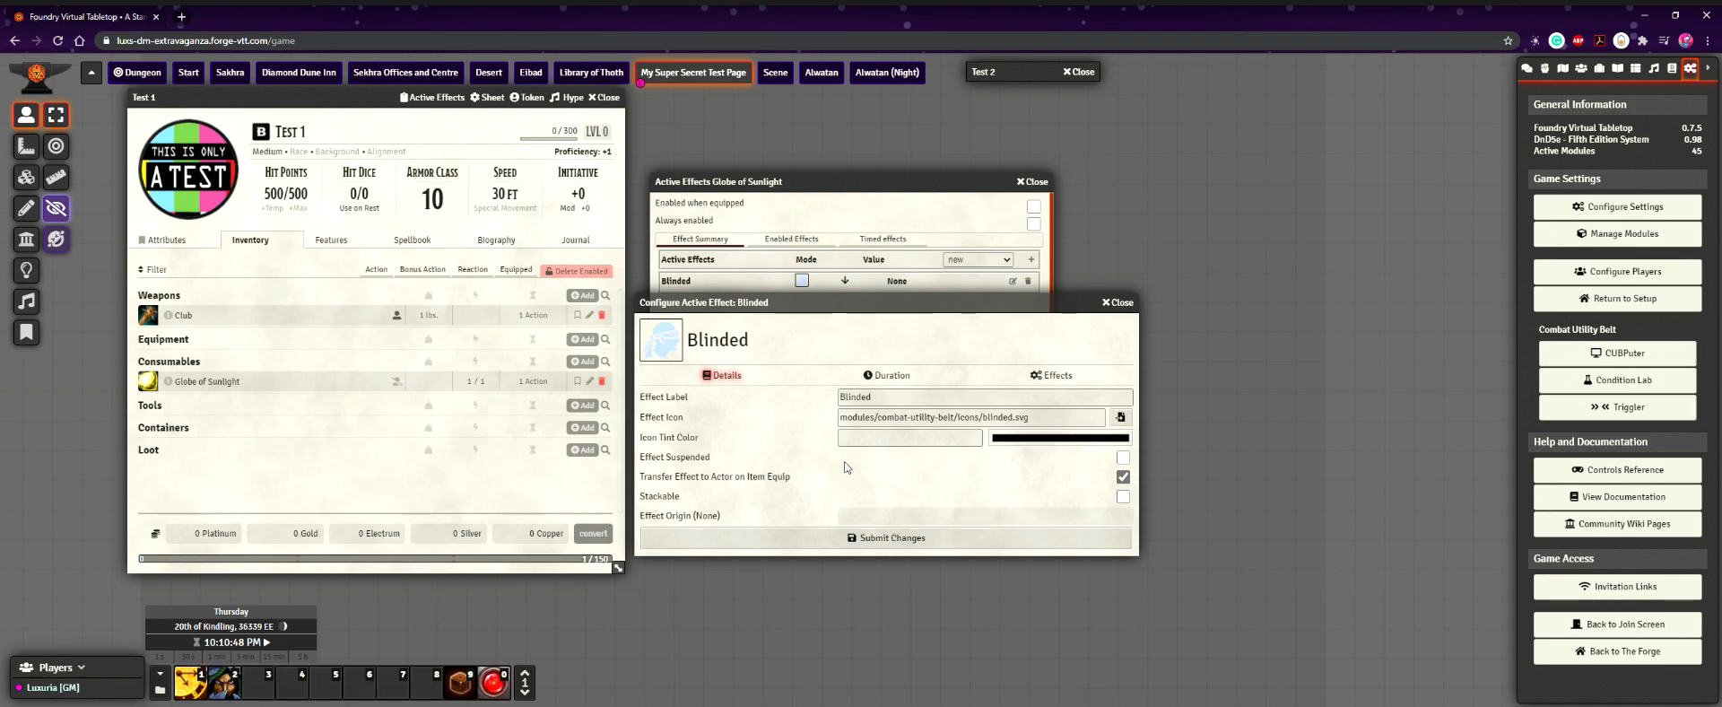
drag(913, 306, 903, 306)
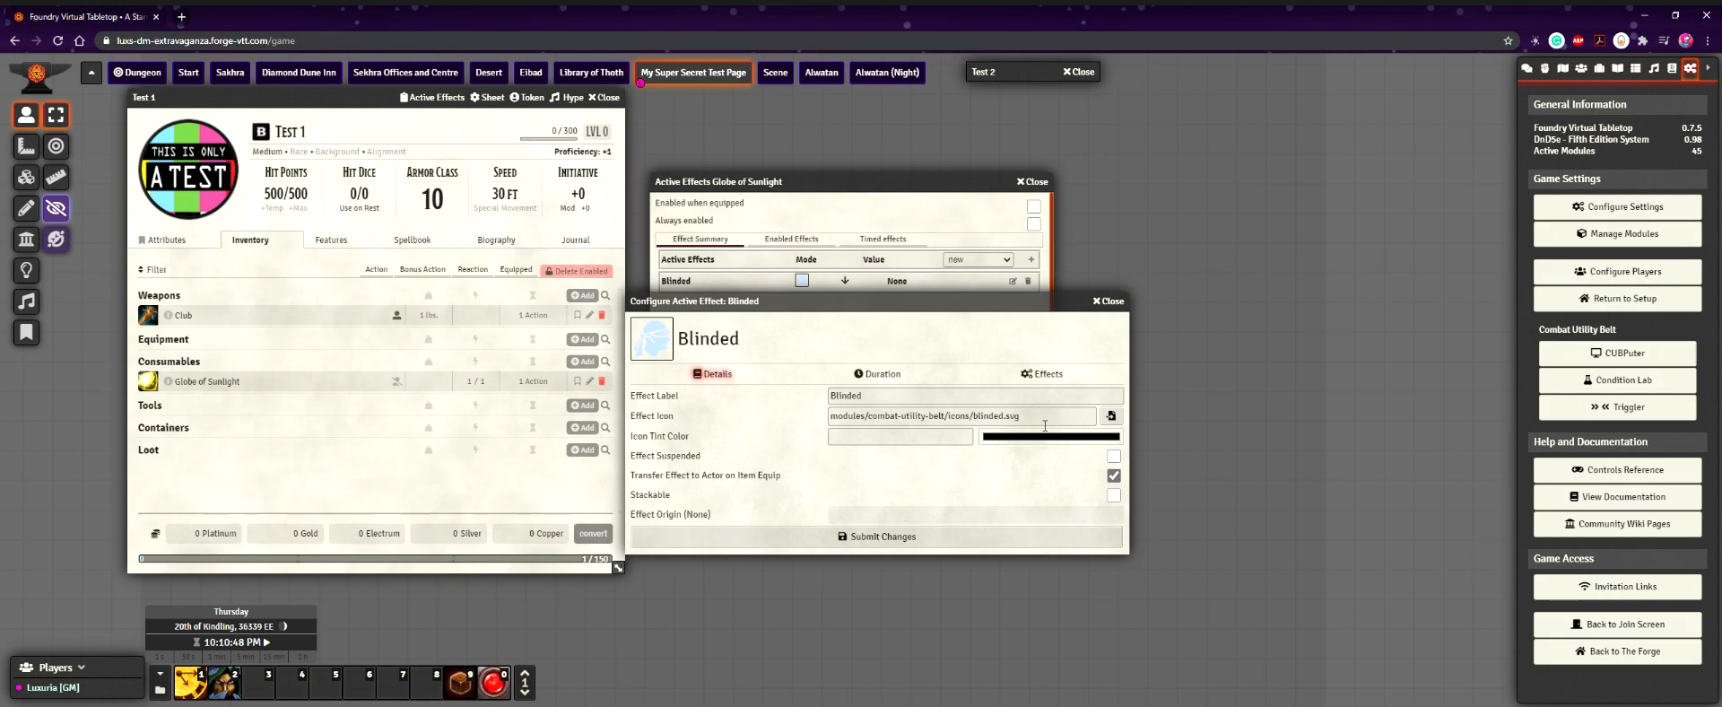
click(849, 436)
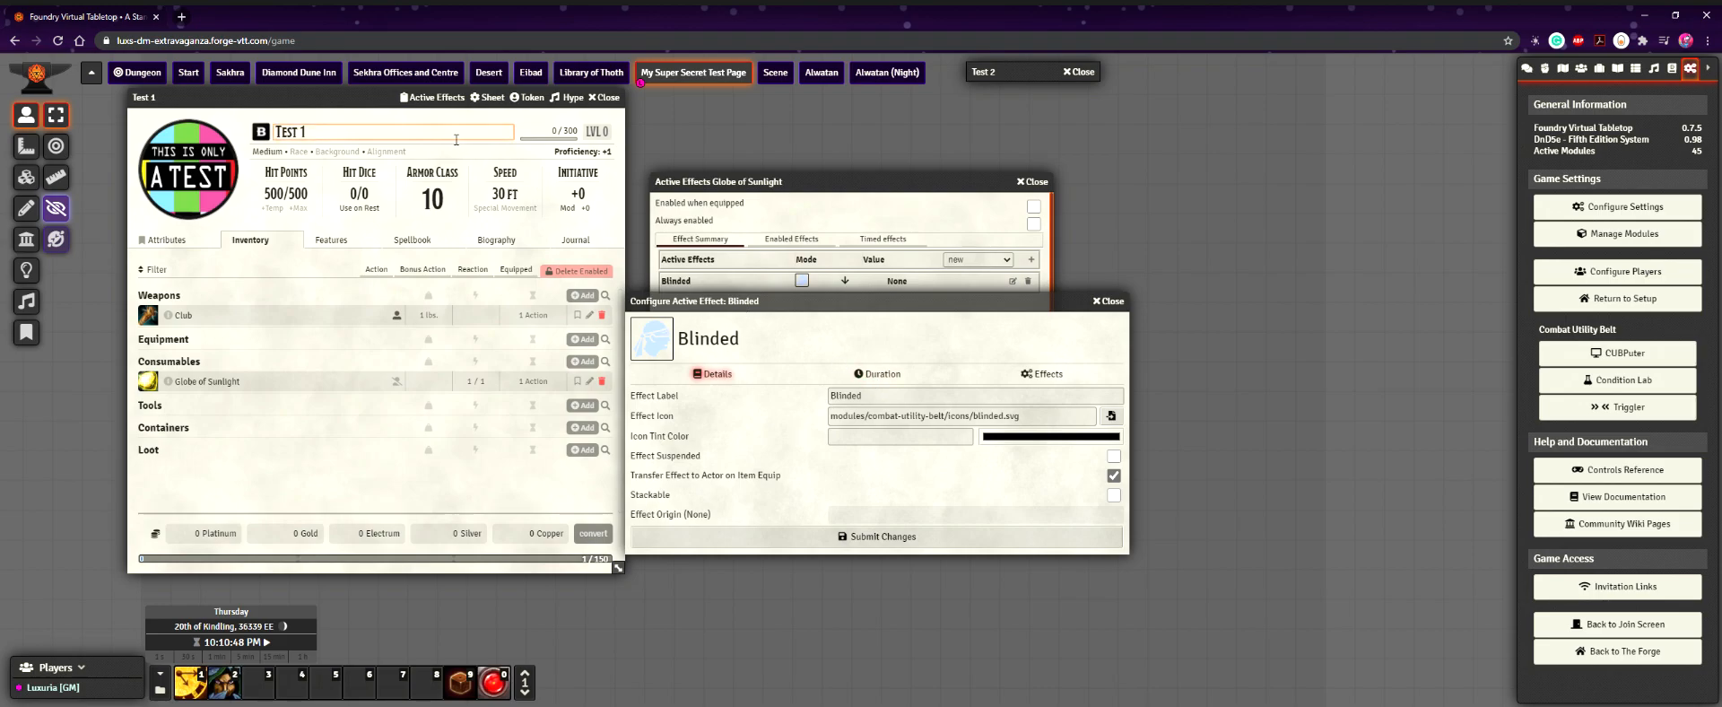
Recheck Test 1's active effects, and turn off Transfer Effect to Actor on Item Equip for the Blinded effect
click(412, 101)
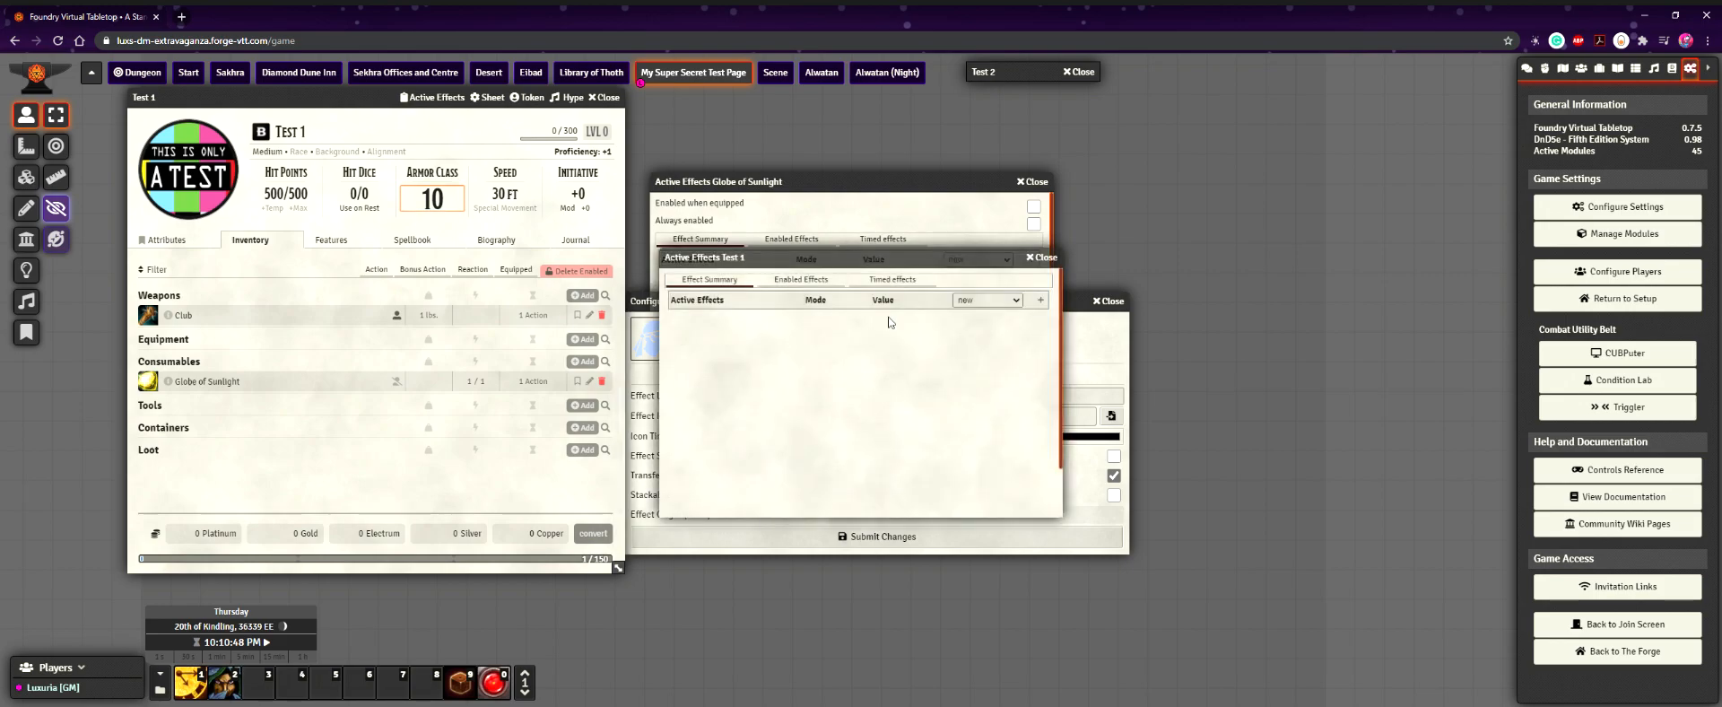
click(1051, 257)
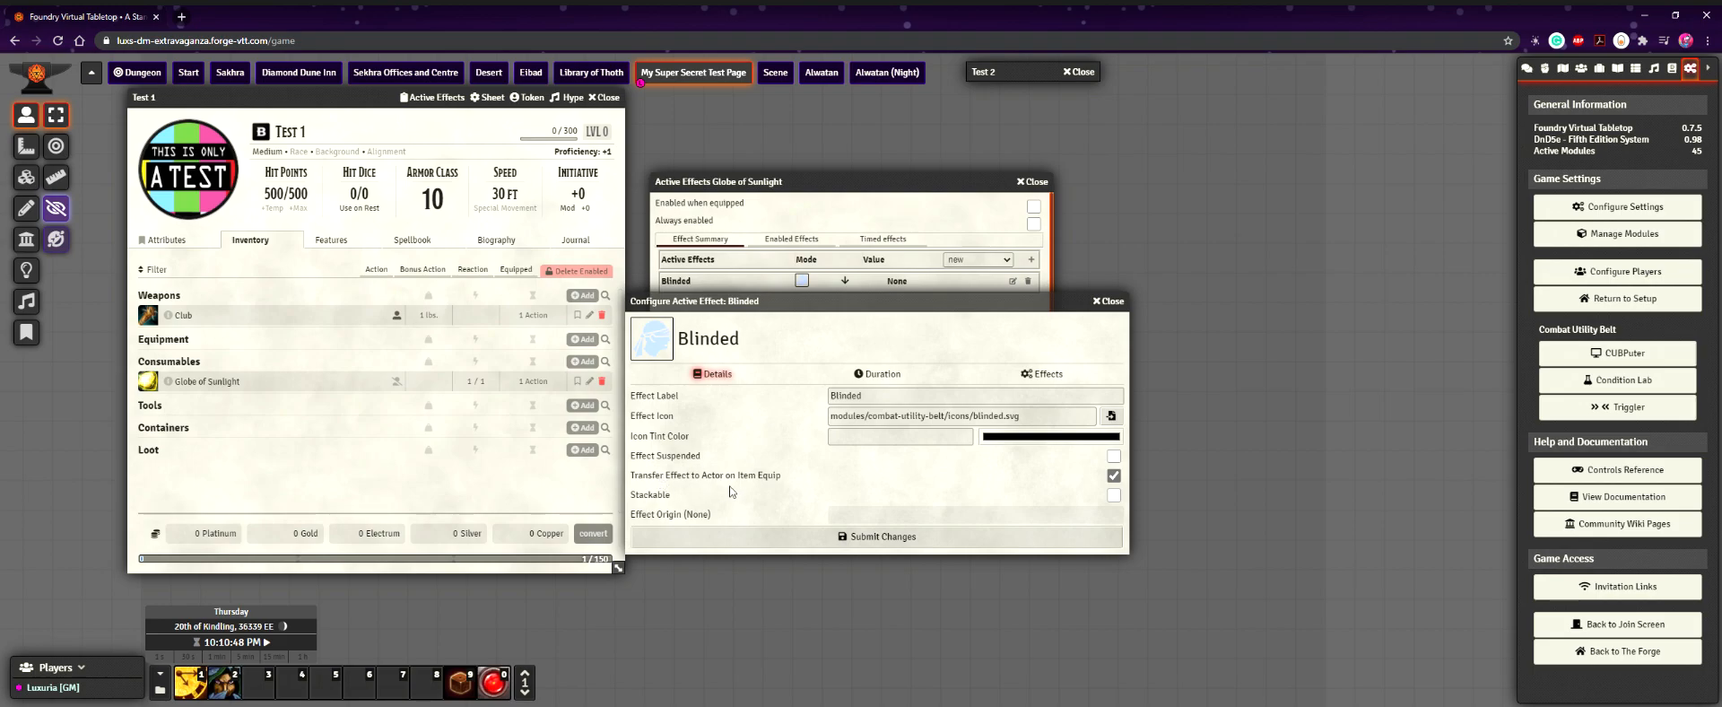
click(1114, 477)
mouse_move(801, 300)
mouse_down()
mouse_move(866, 370)
mouse_move(829, 232)
mouse_move(800, 296)
mouse_move(779, 301)
mouse_up()
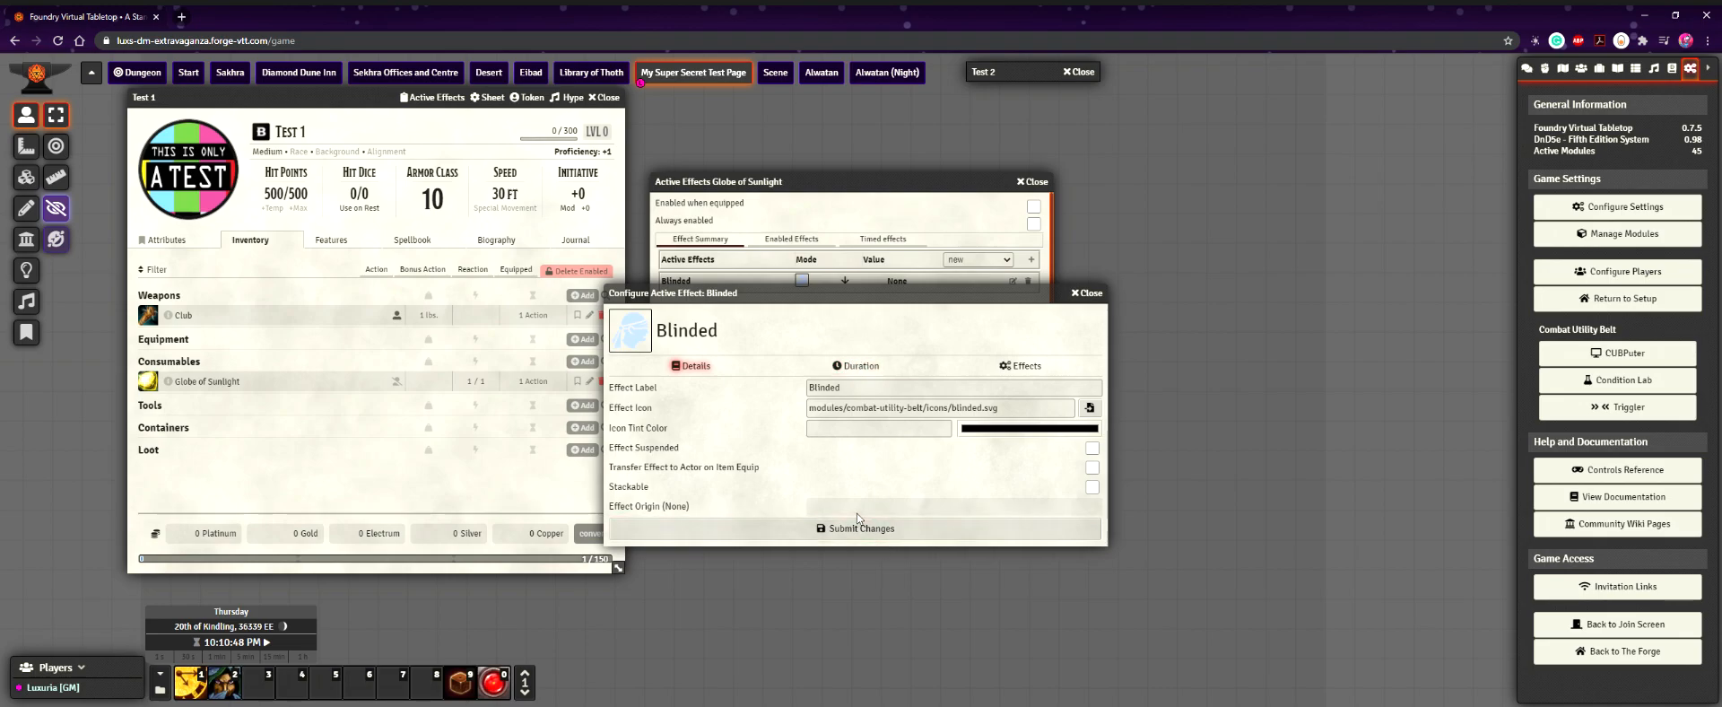
Show the Blinded effect's duration settings, and move both effect windows away from Test 1's sheet
click(857, 365)
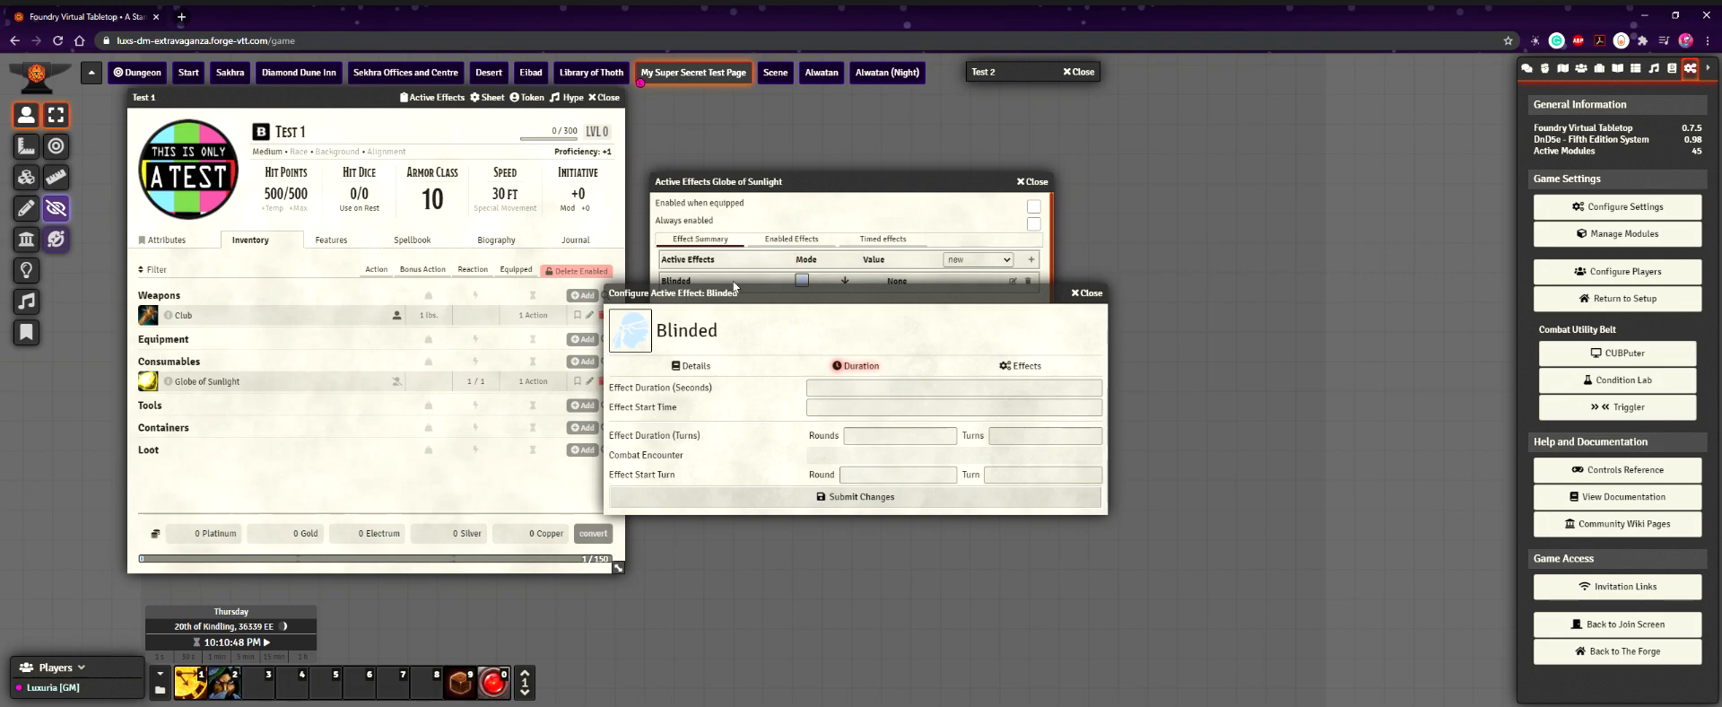
drag(838, 181, 1166, 168)
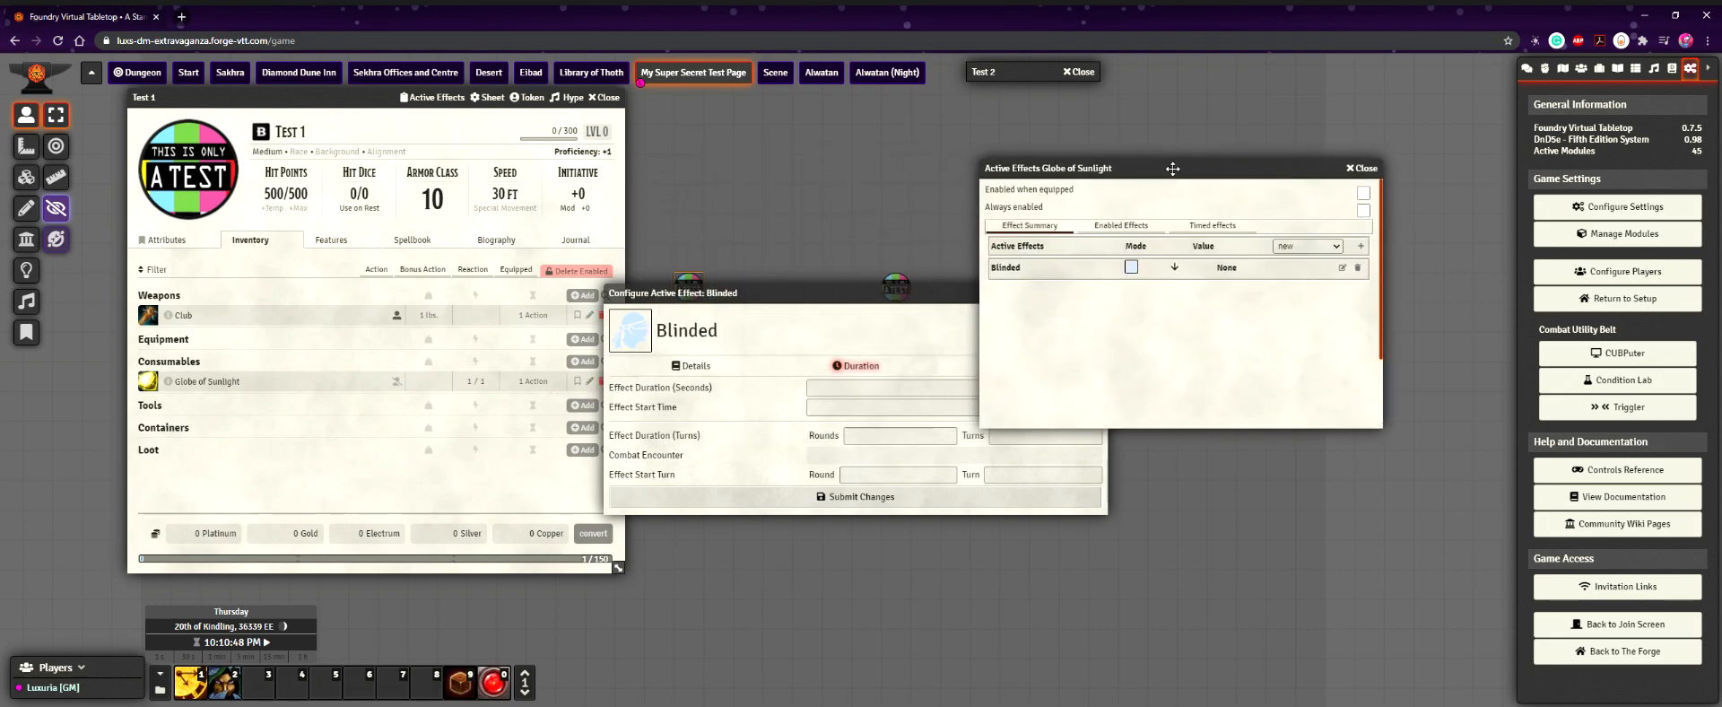
drag(919, 296, 1073, 283)
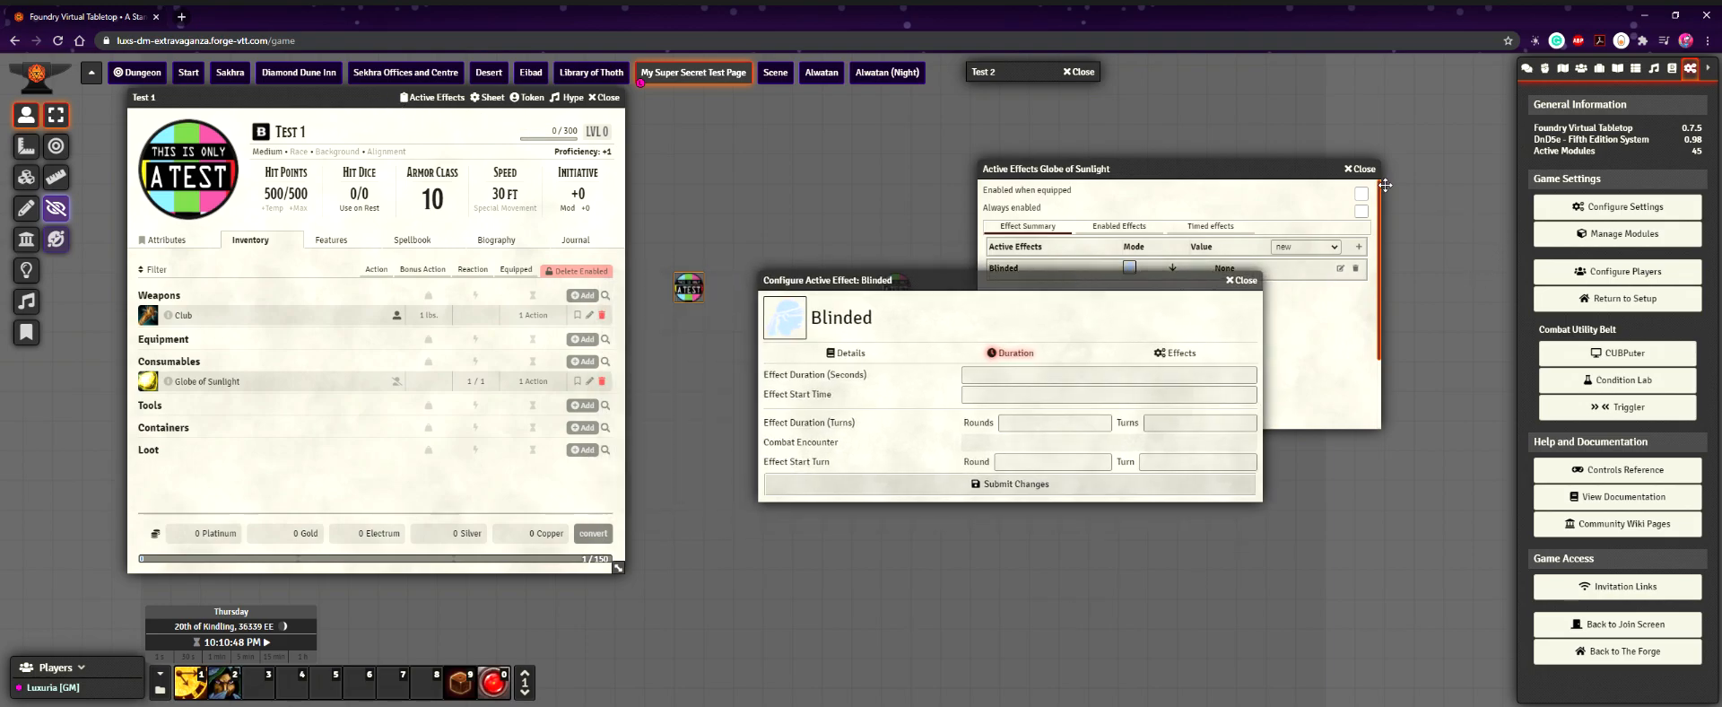
Show the chat log, restore the Test 2 sheet, and arrange it opposite Test 1's with the Blinded configuration between them
click(1528, 70)
drag(1064, 86, 1344, 233)
drag(329, 109, 374, 145)
drag(932, 281, 737, 258)
drag(1283, 246, 1104, 200)
double_click(1104, 201)
double_click(1055, 201)
double_click(1164, 117)
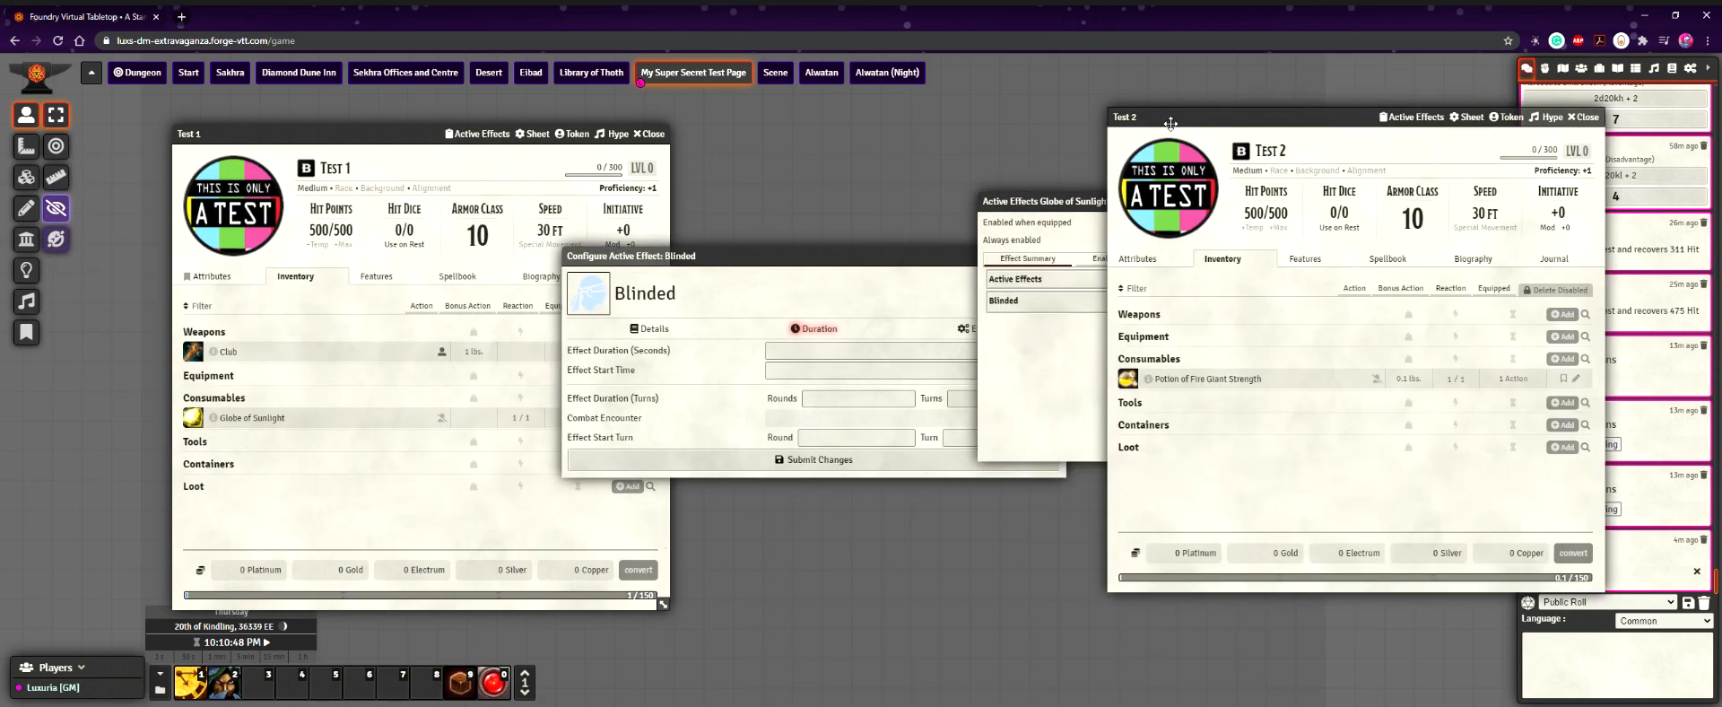
drag(1378, 119, 1183, 119)
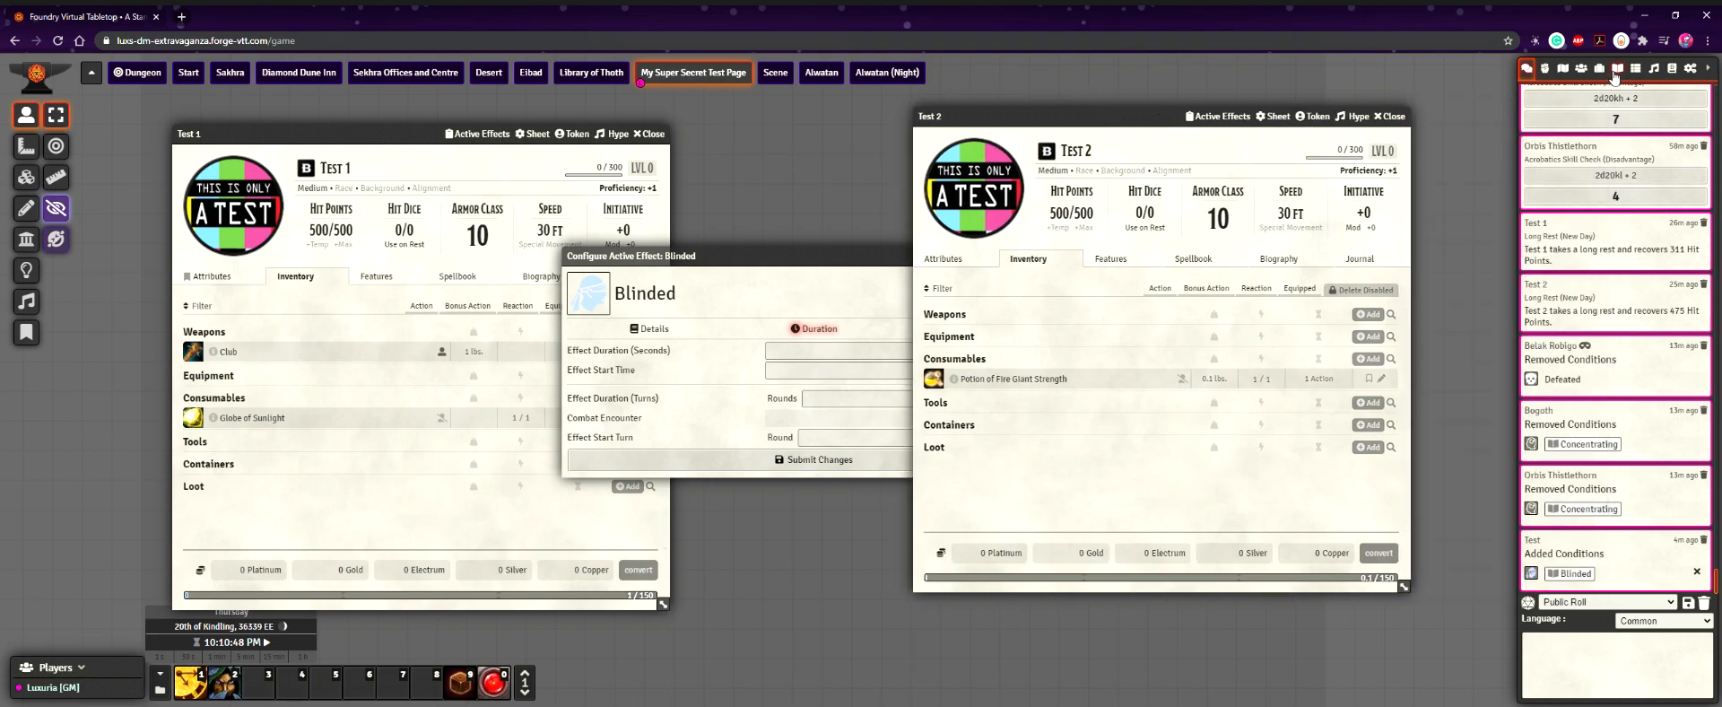
Open the Globe of Sunlight's usage details, check its duration with the chat log showing, and close the sheet
click(1599, 68)
click(1594, 365)
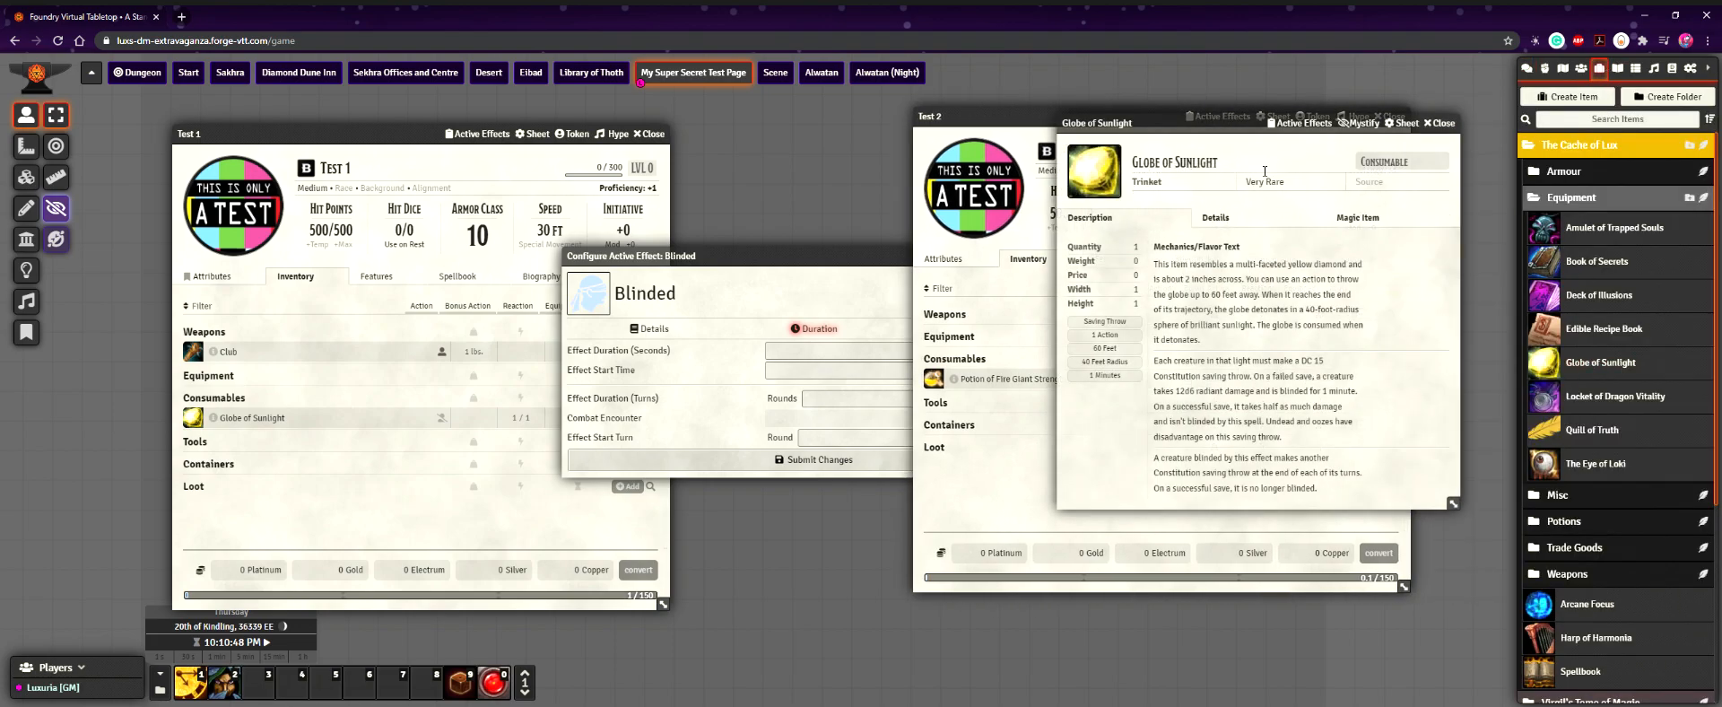
click(1222, 218)
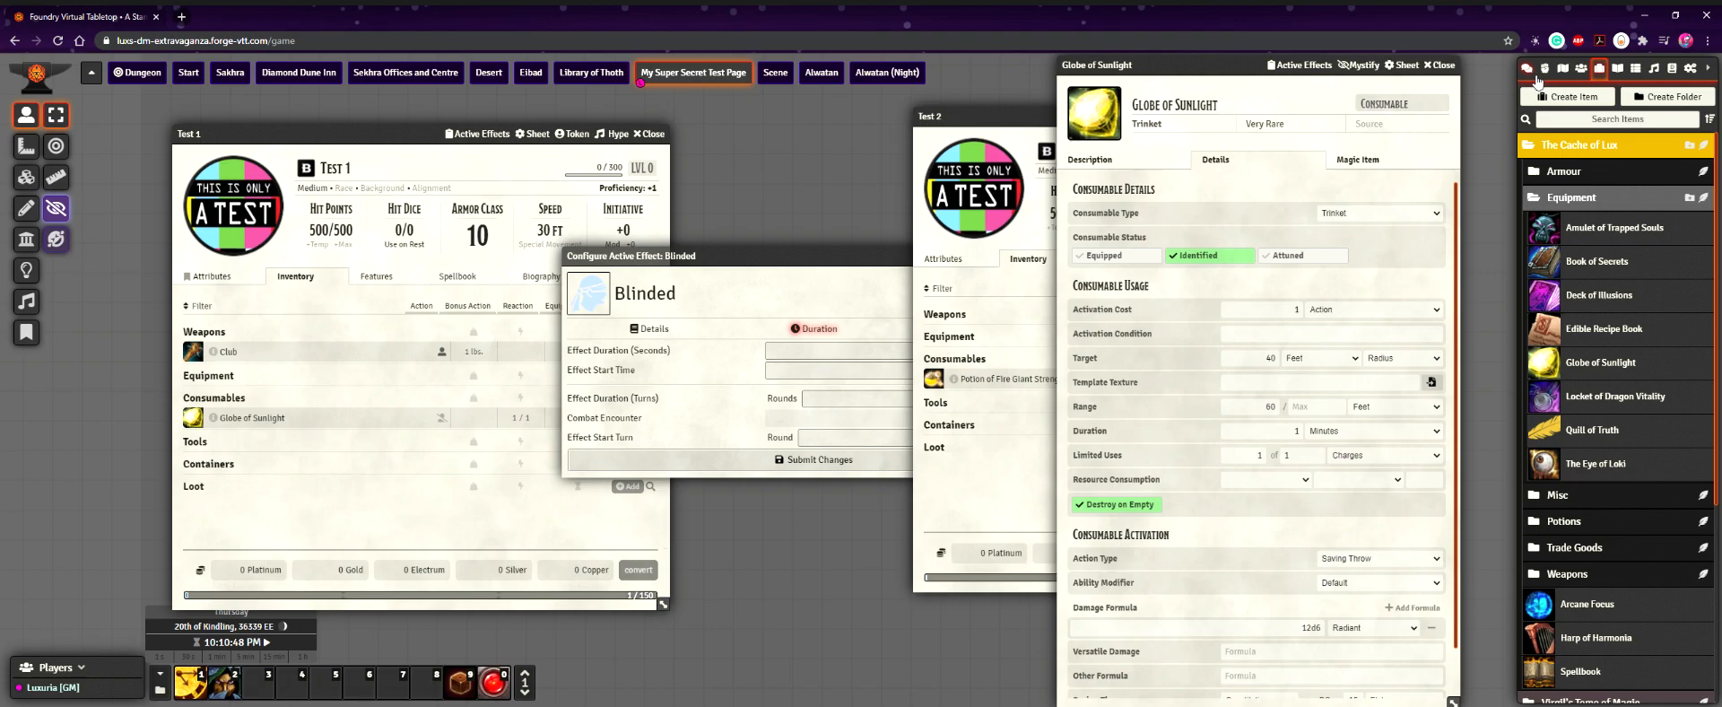
click(1532, 75)
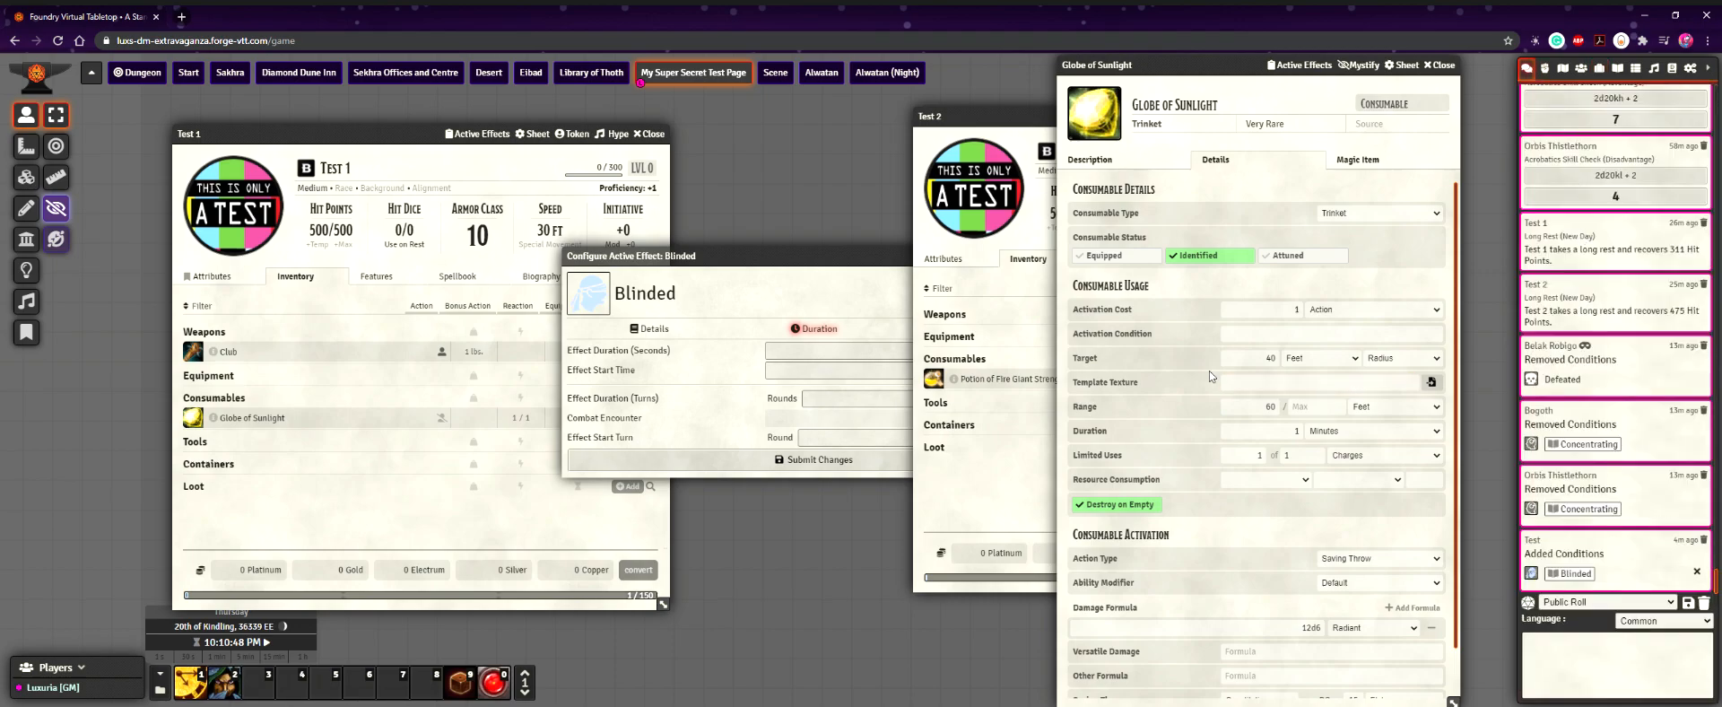
click(1260, 434)
click(1438, 66)
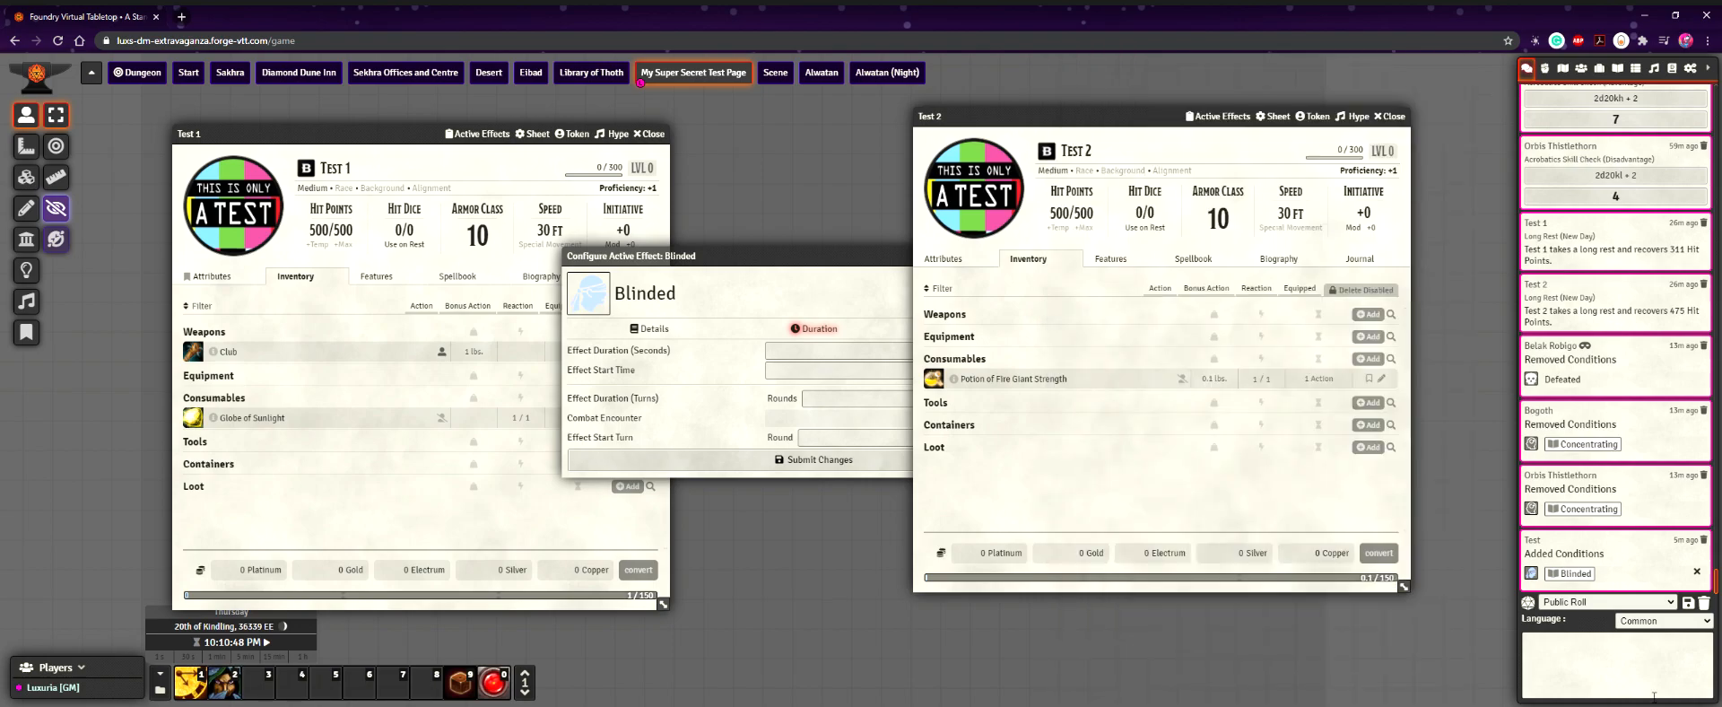
Bring the Blinded configuration to the front, review its settings, and add a new attribute change row to its effects
click(822, 273)
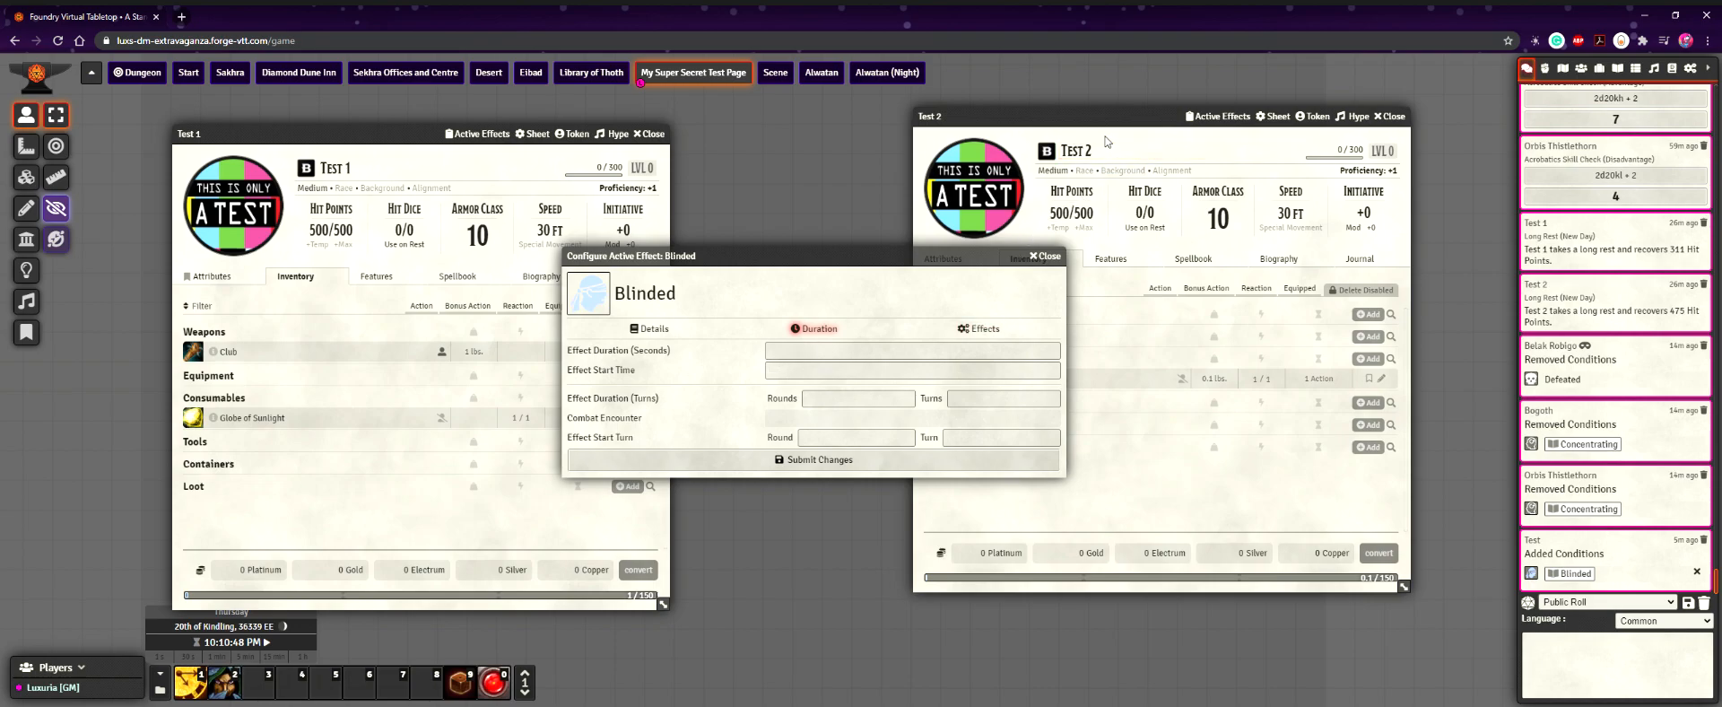
click(969, 337)
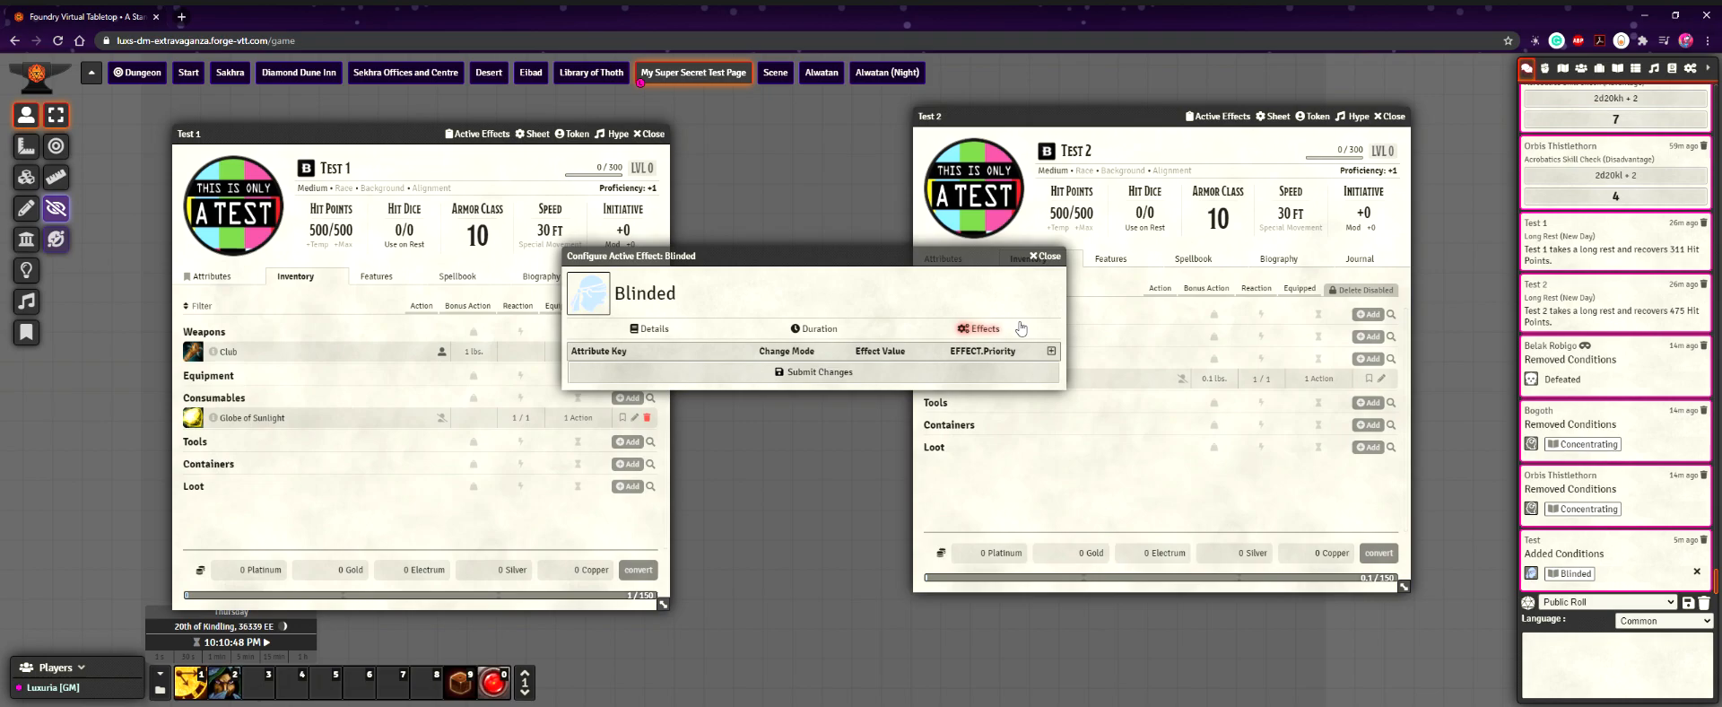
click(650, 328)
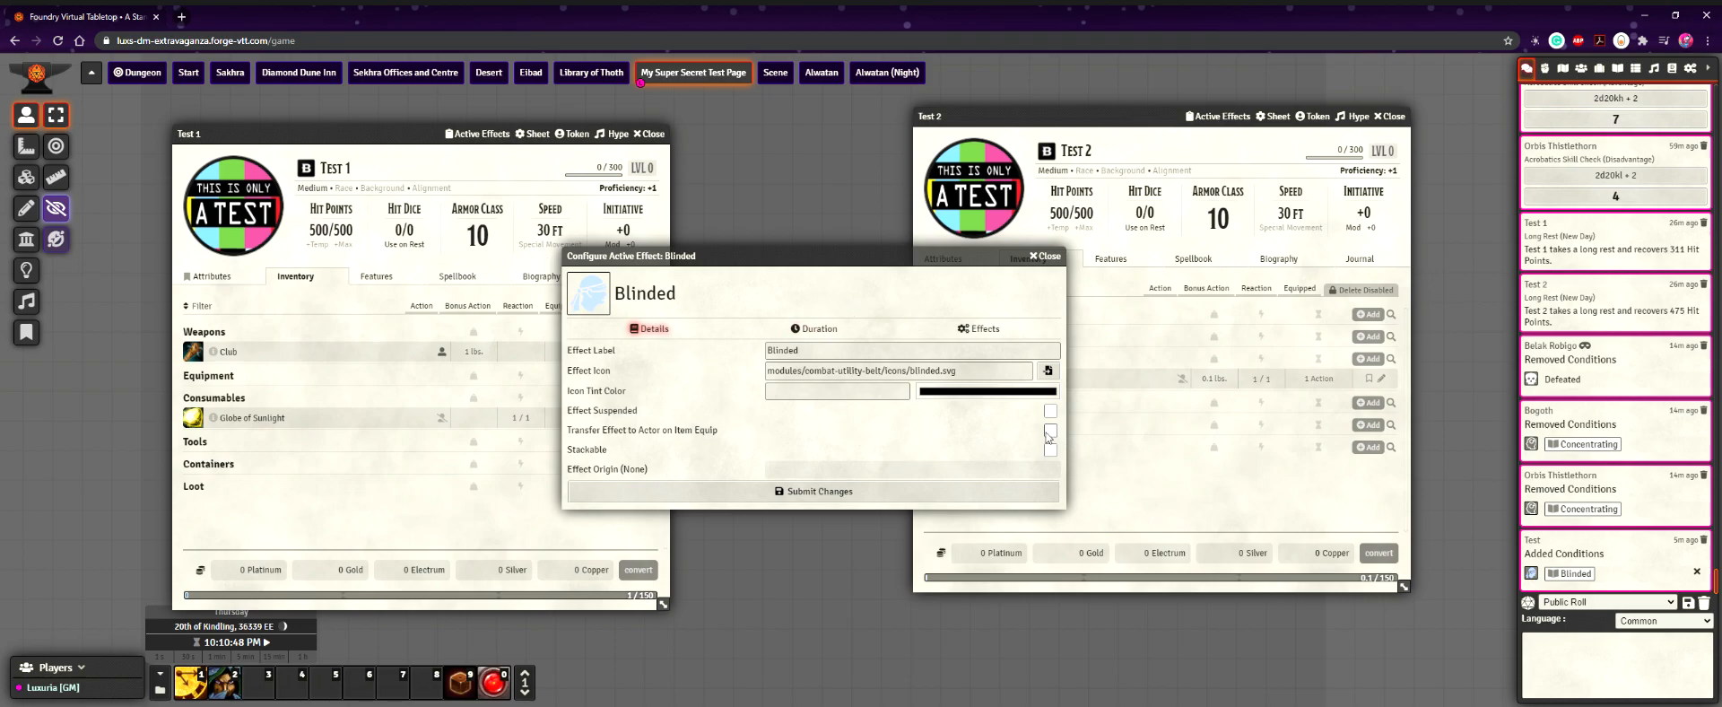
click(977, 327)
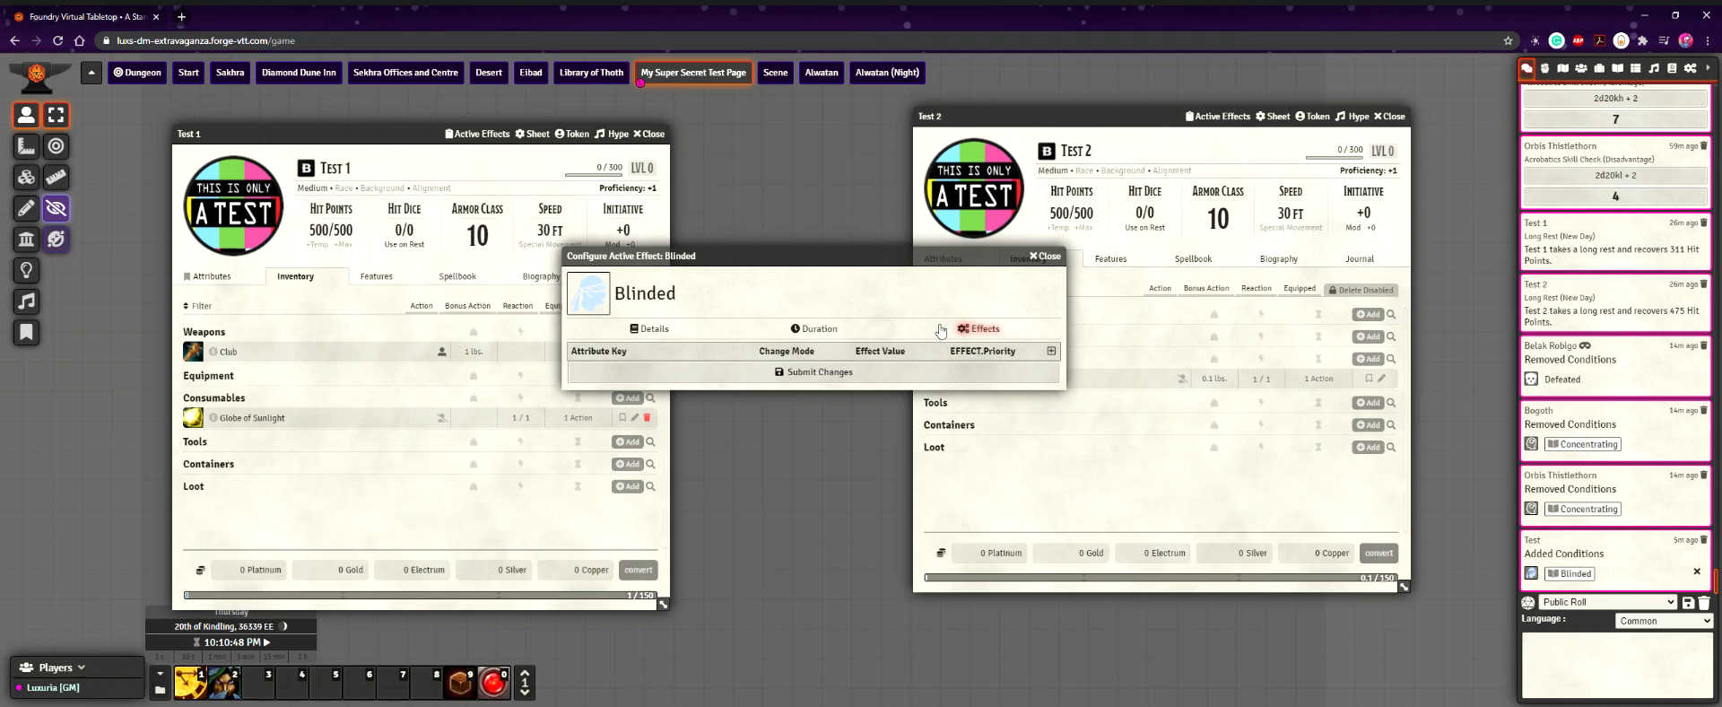
click(1056, 352)
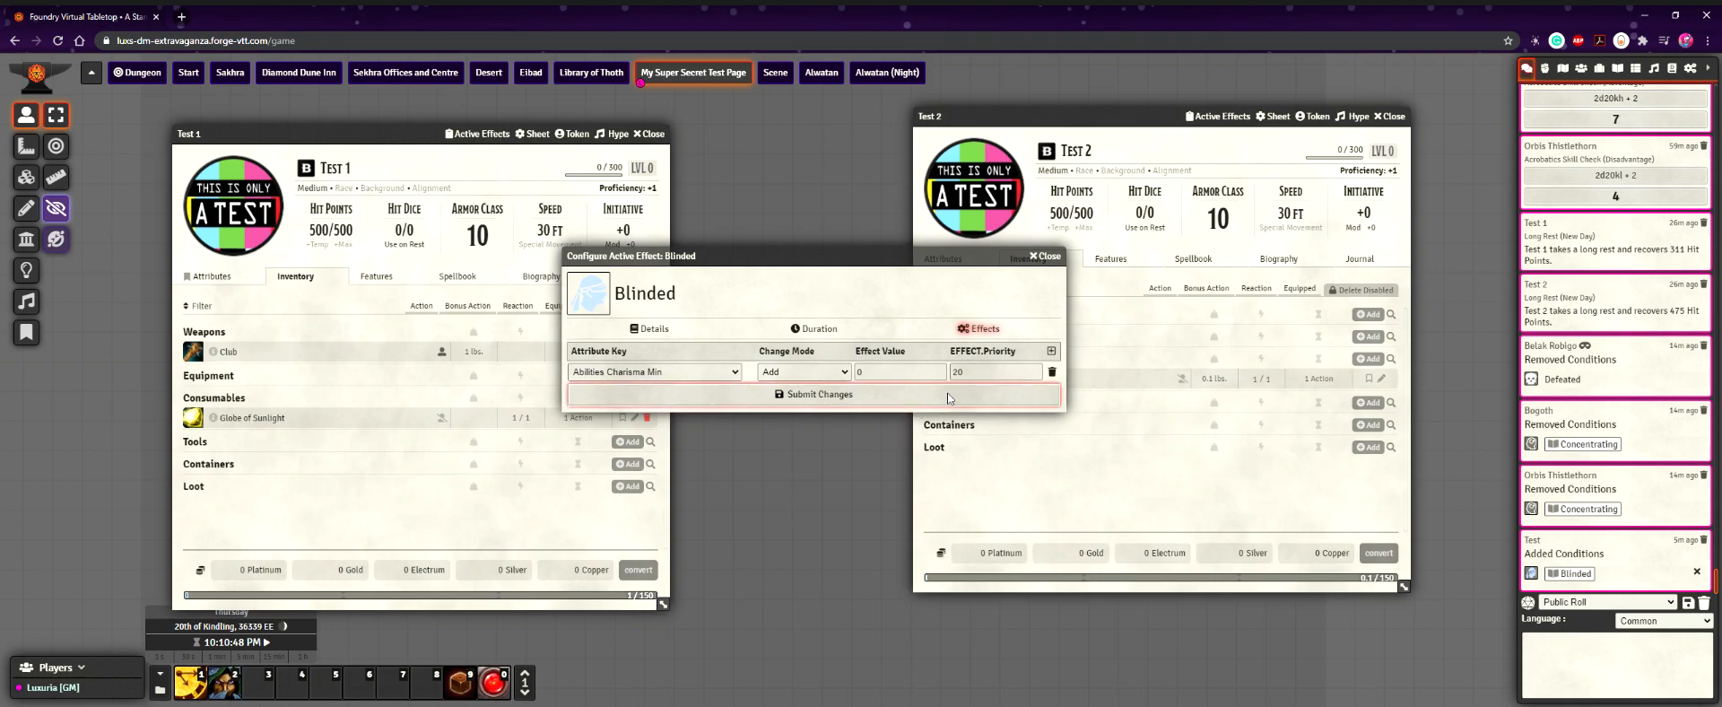
Review the attribute key selection and the duration settings of the Blinded effect, and return to its effects
click(586, 376)
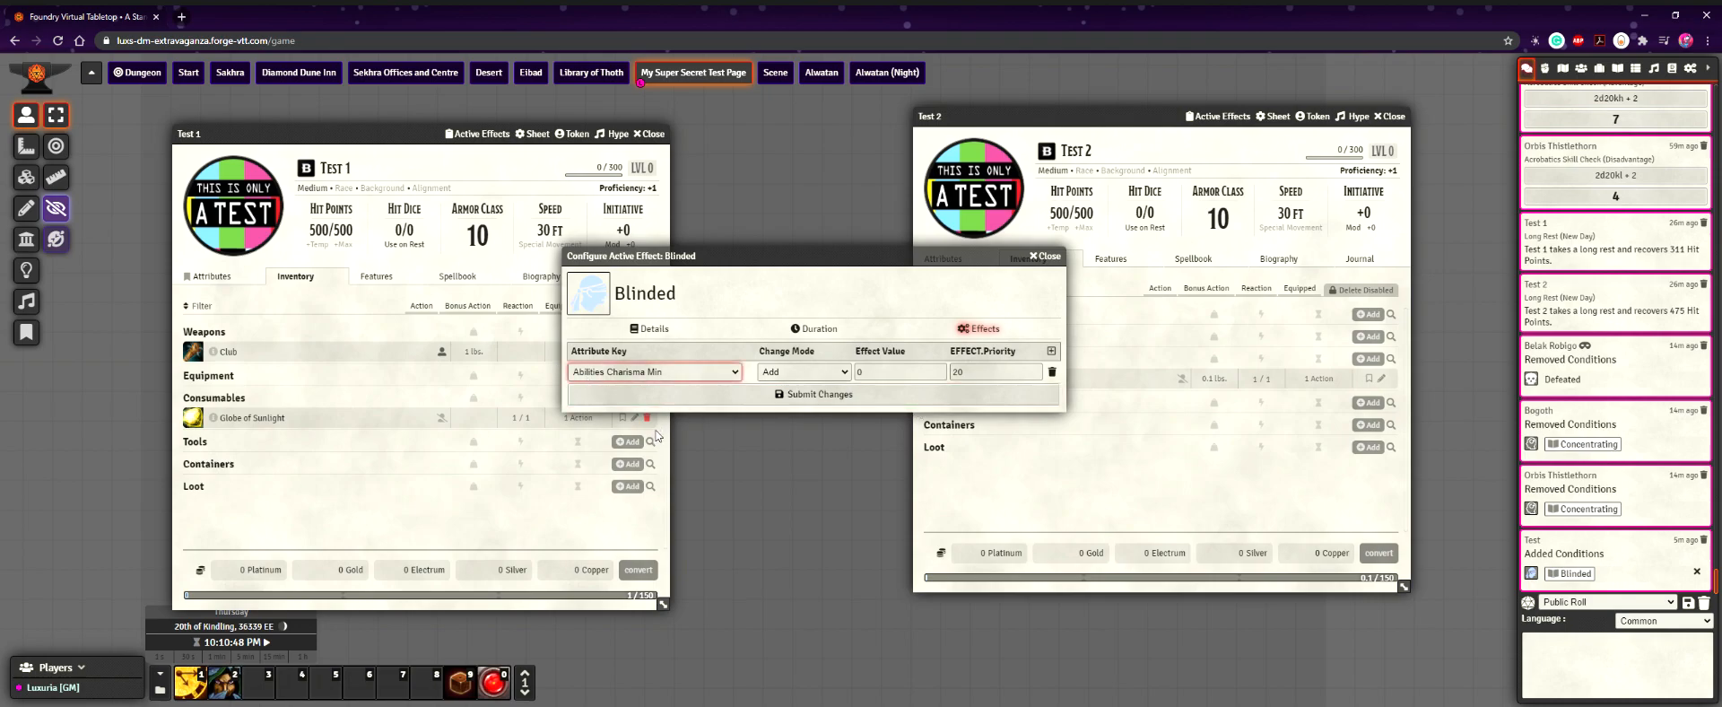
click(816, 329)
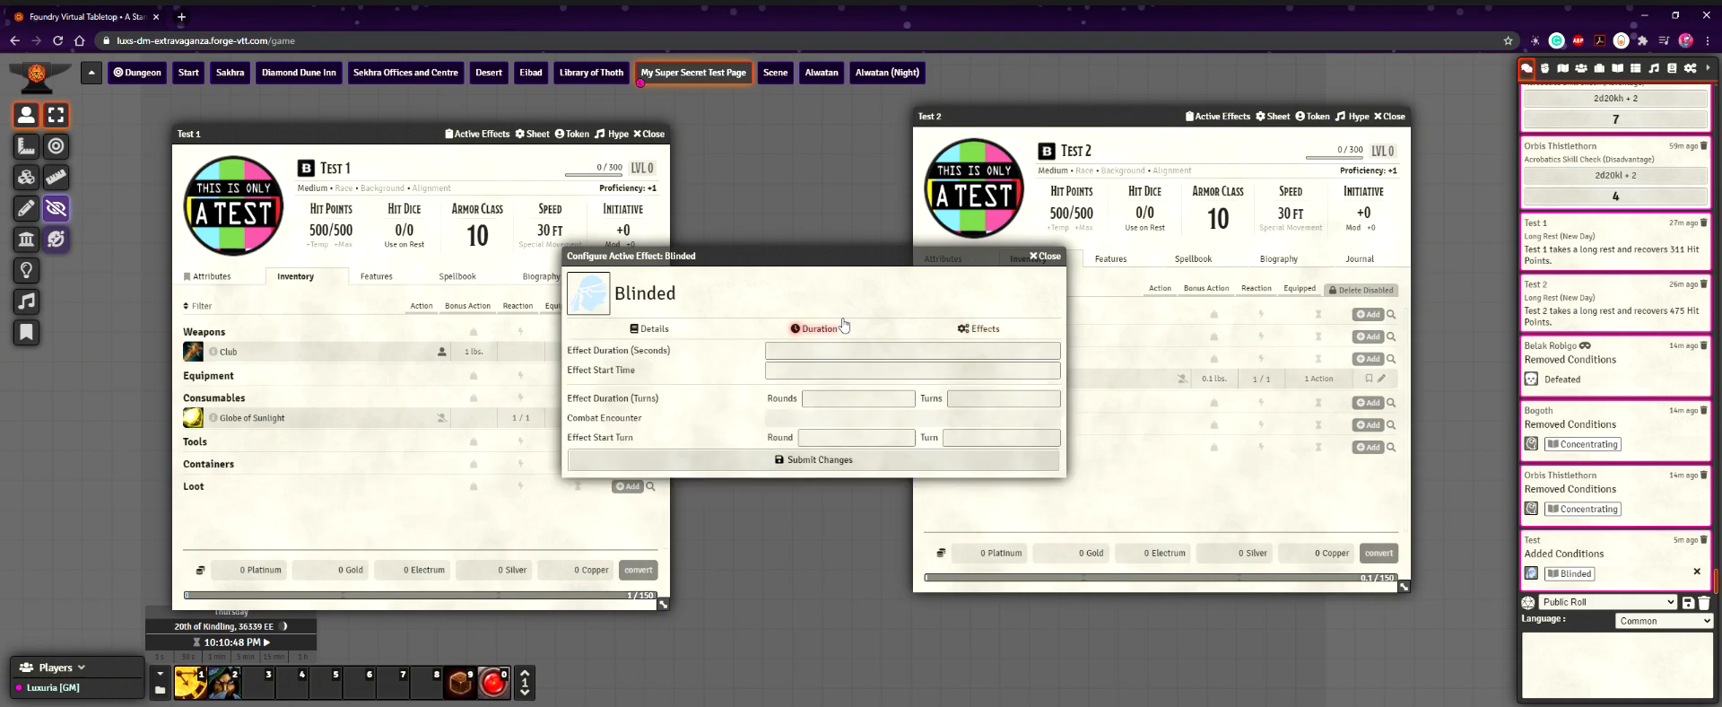
click(984, 334)
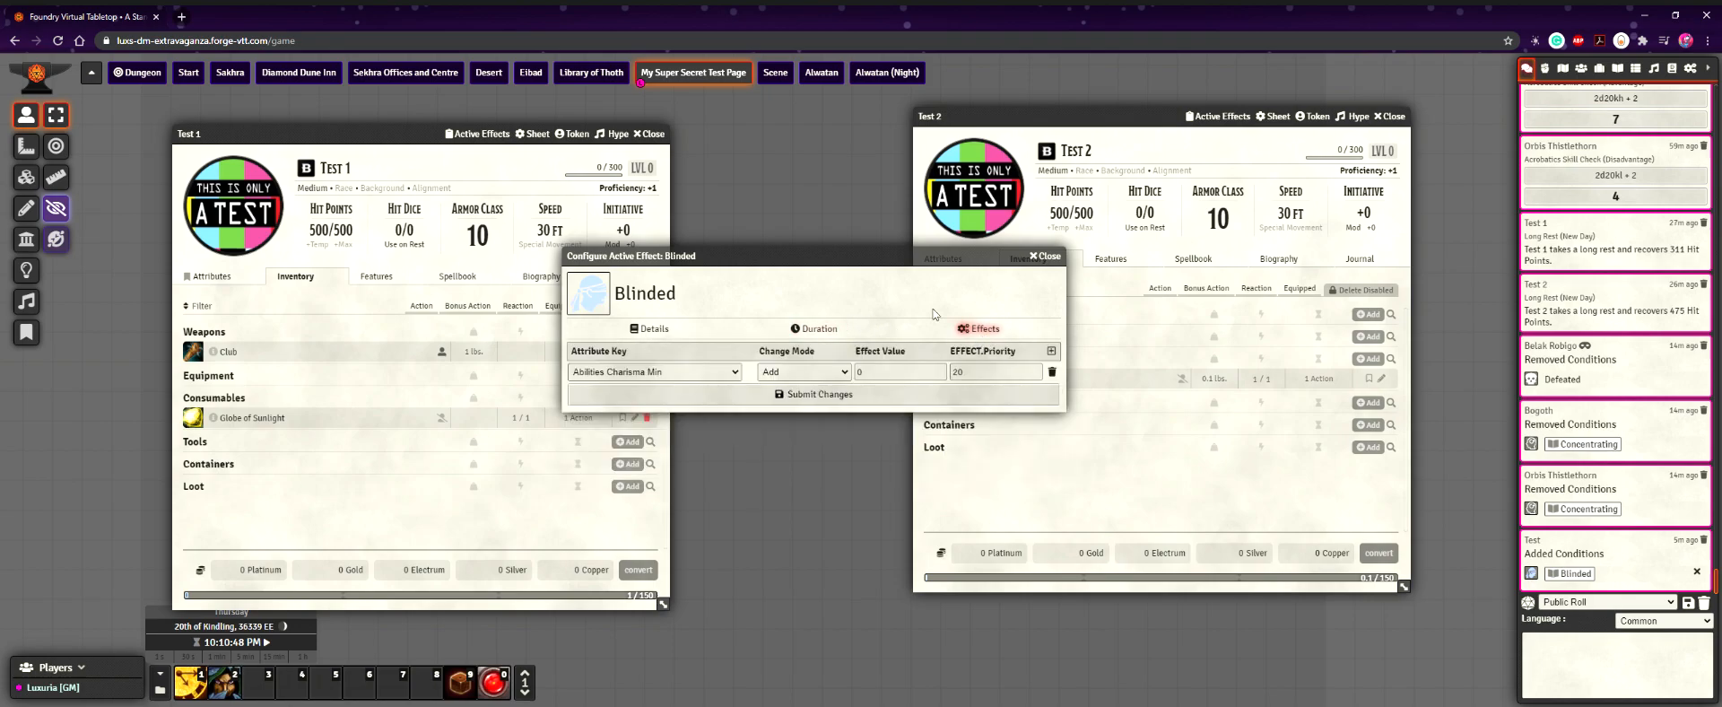
Try Override as the Abilities Charisma Min row's change mode, and switch it to Multiply with an effect value of 3
click(819, 375)
click(804, 438)
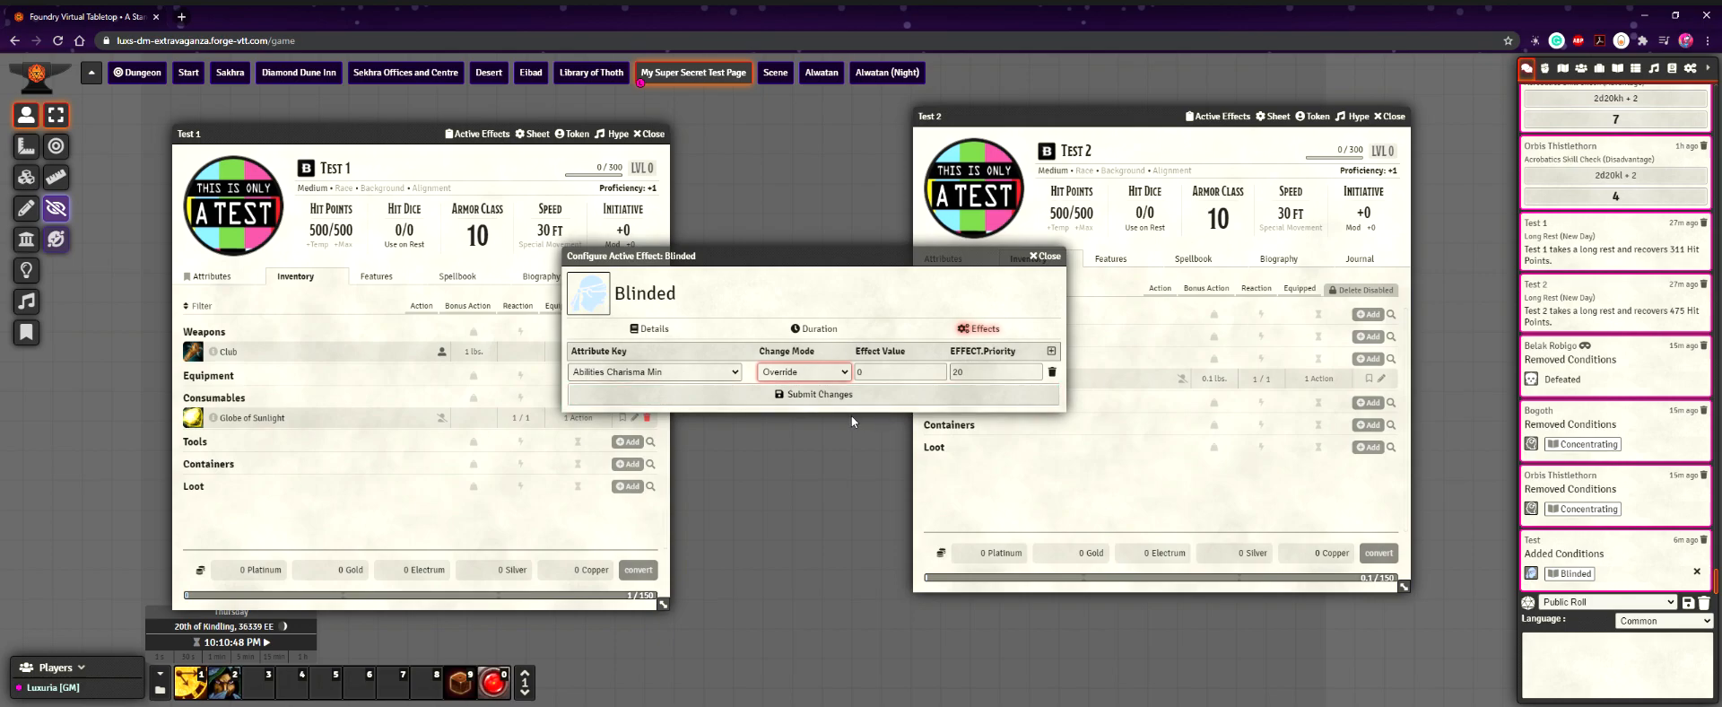
click(775, 398)
drag(899, 377, 812, 354)
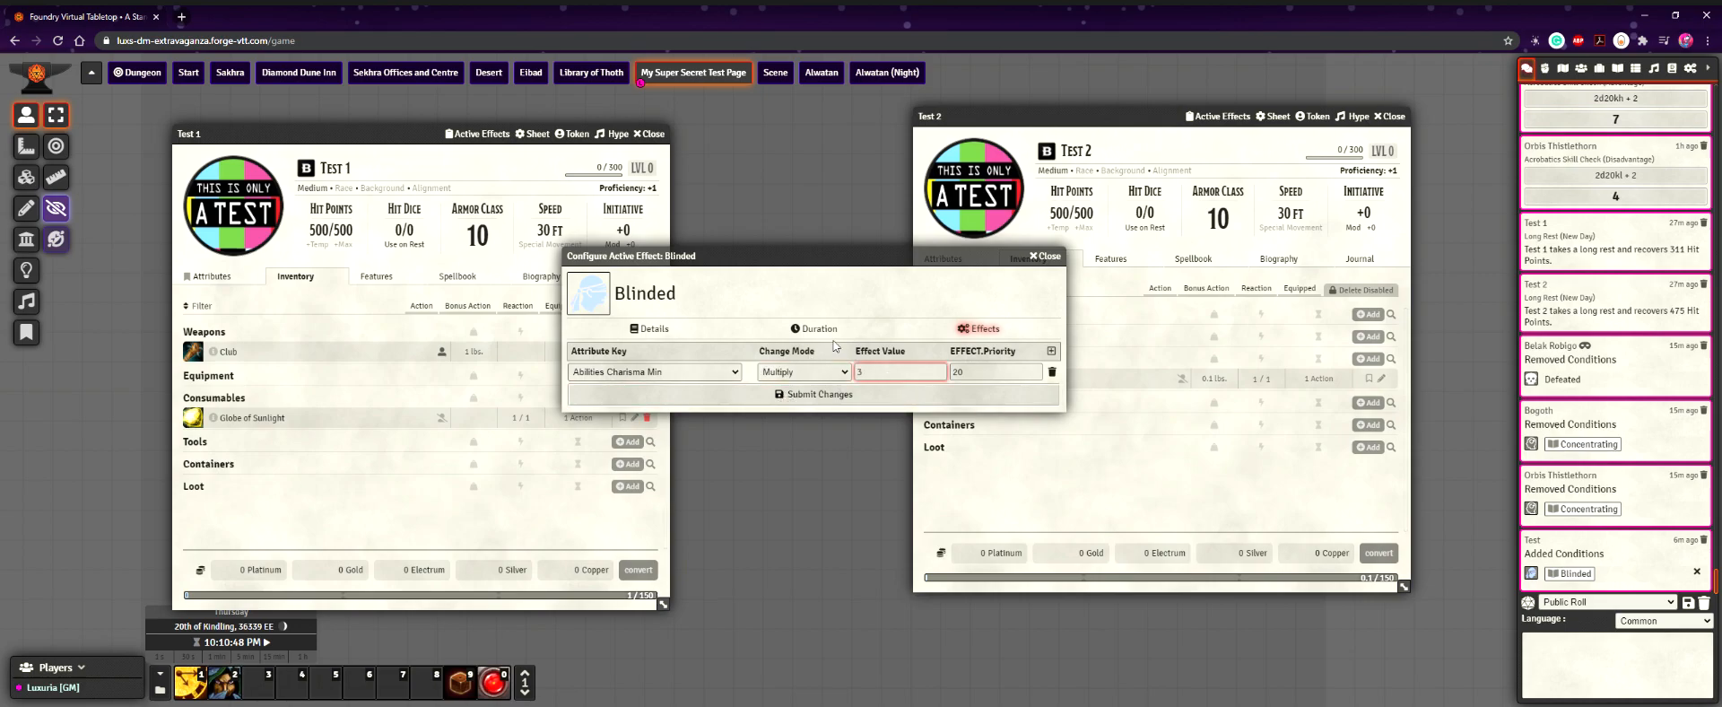
Set the change row's attribute key to Abilities Charisma Modifier and clear its effect value
click(669, 375)
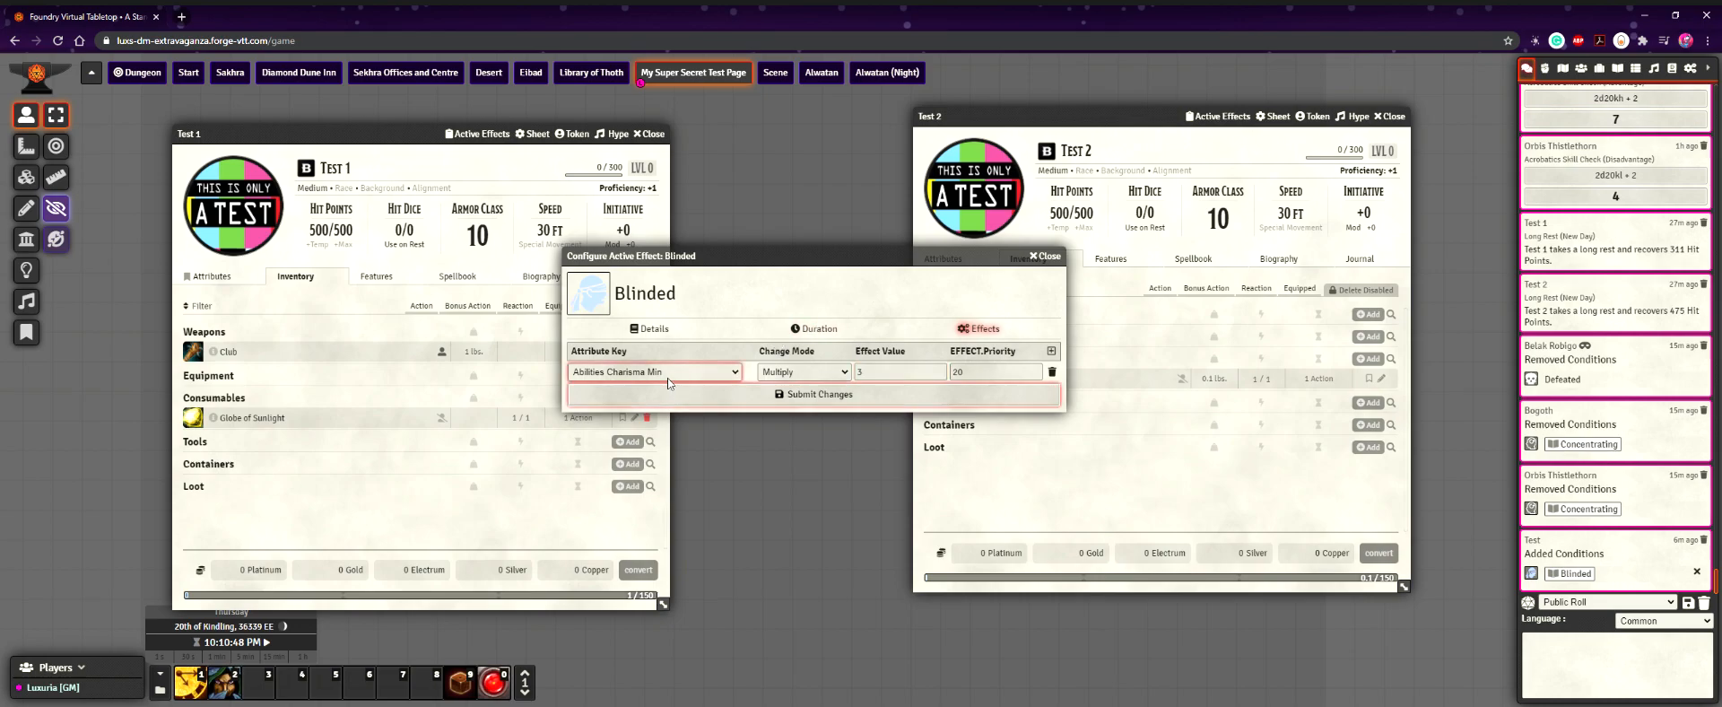
click(676, 400)
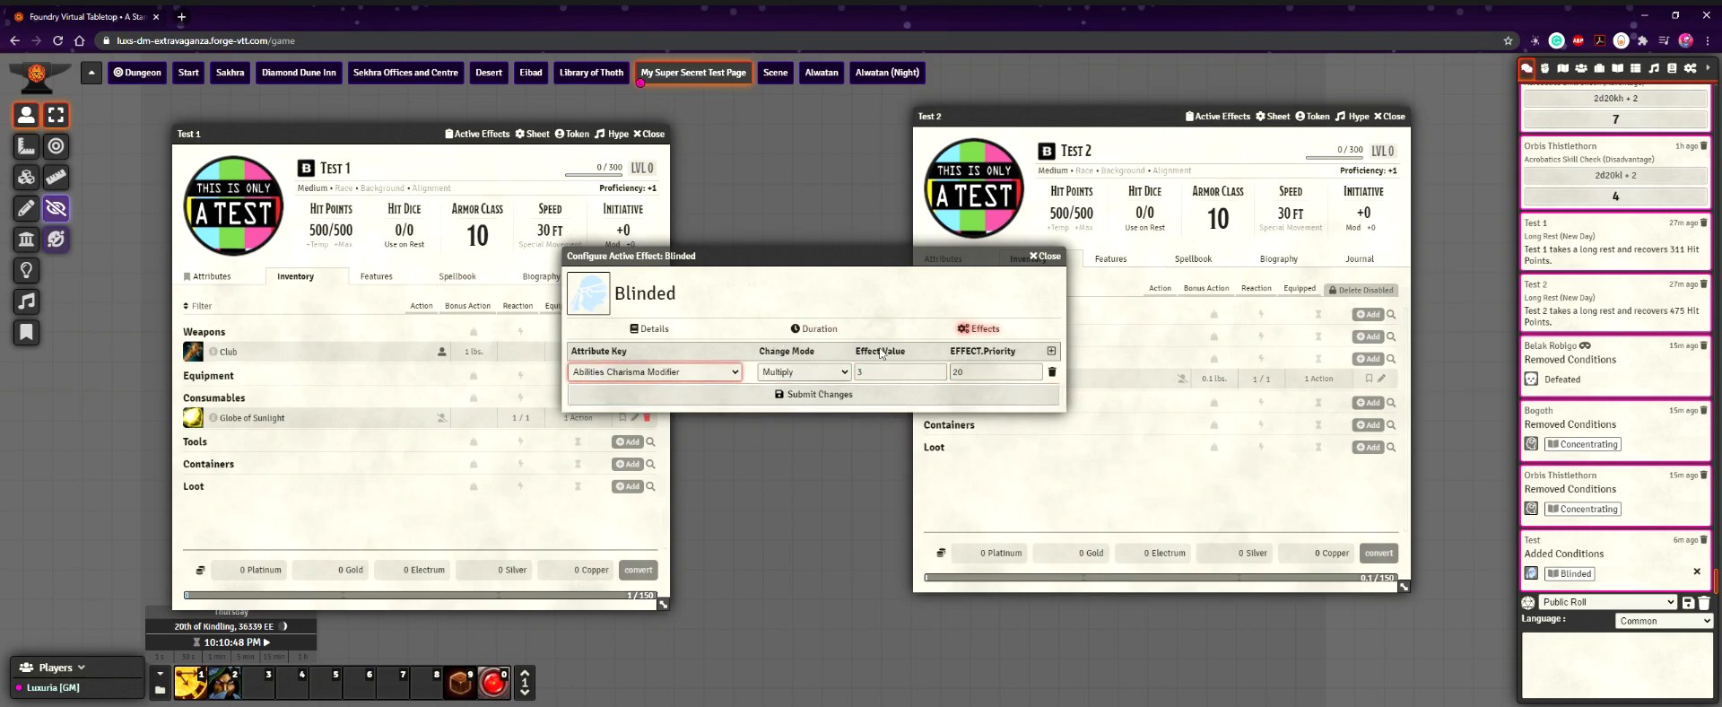
drag(893, 371, 824, 368)
key(BackSpace)
Set the Charisma modifier row's change mode to Downgrade with an effect value of 3
click(825, 371)
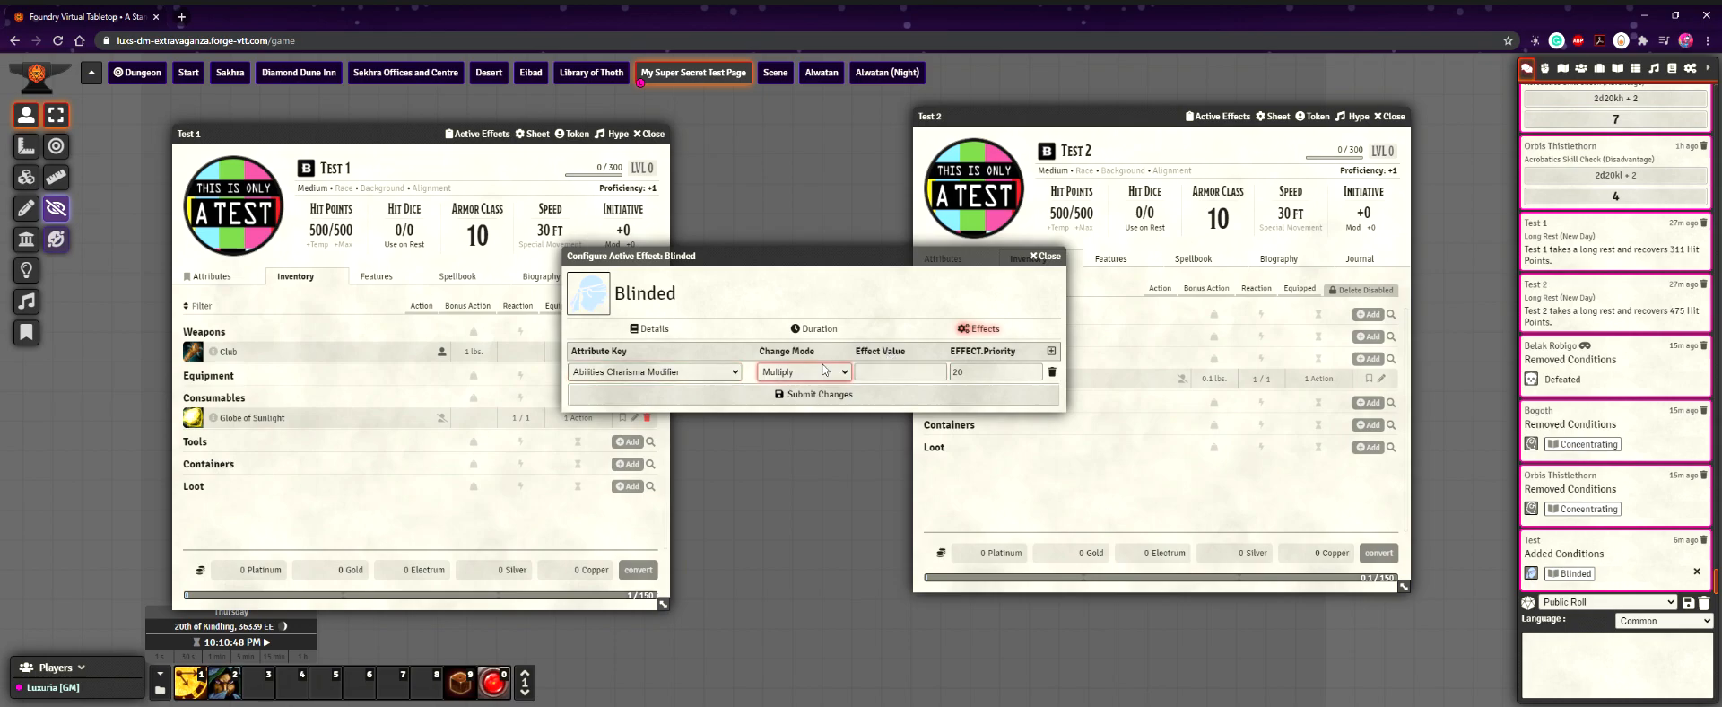
click(804, 415)
click(880, 367)
text(3)
key(BackSpace)
click(780, 378)
click(794, 416)
click(879, 369)
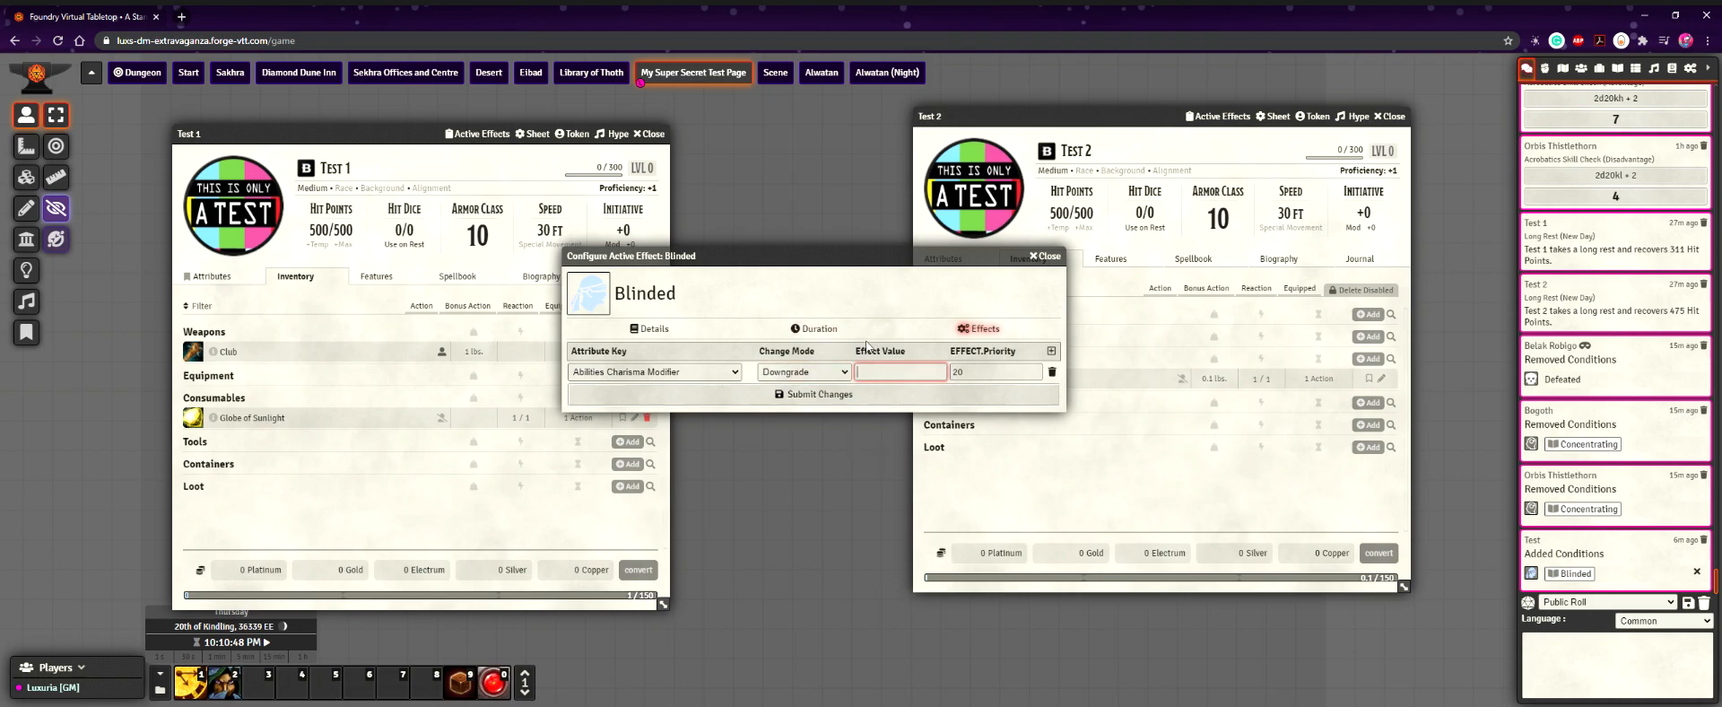
text(3)
Switch the Charisma modifier row's change mode to Upgrade
click(803, 375)
click(787, 426)
click(884, 373)
key(shift+Tab)
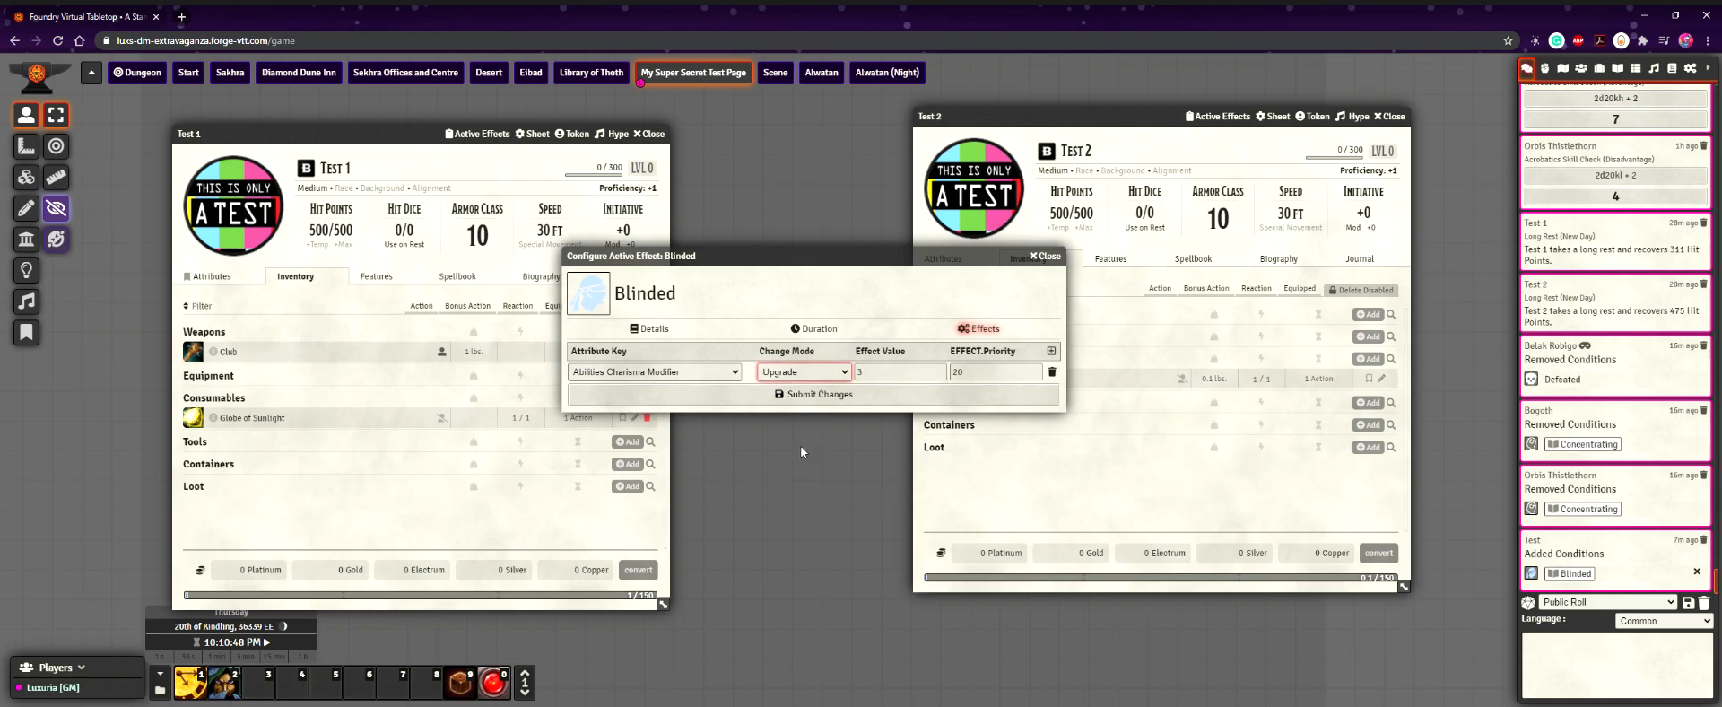
Set the row's change mode to Custom, enter 1d4 +1 as the effect value, and clear that value again
click(802, 390)
key(Tab)
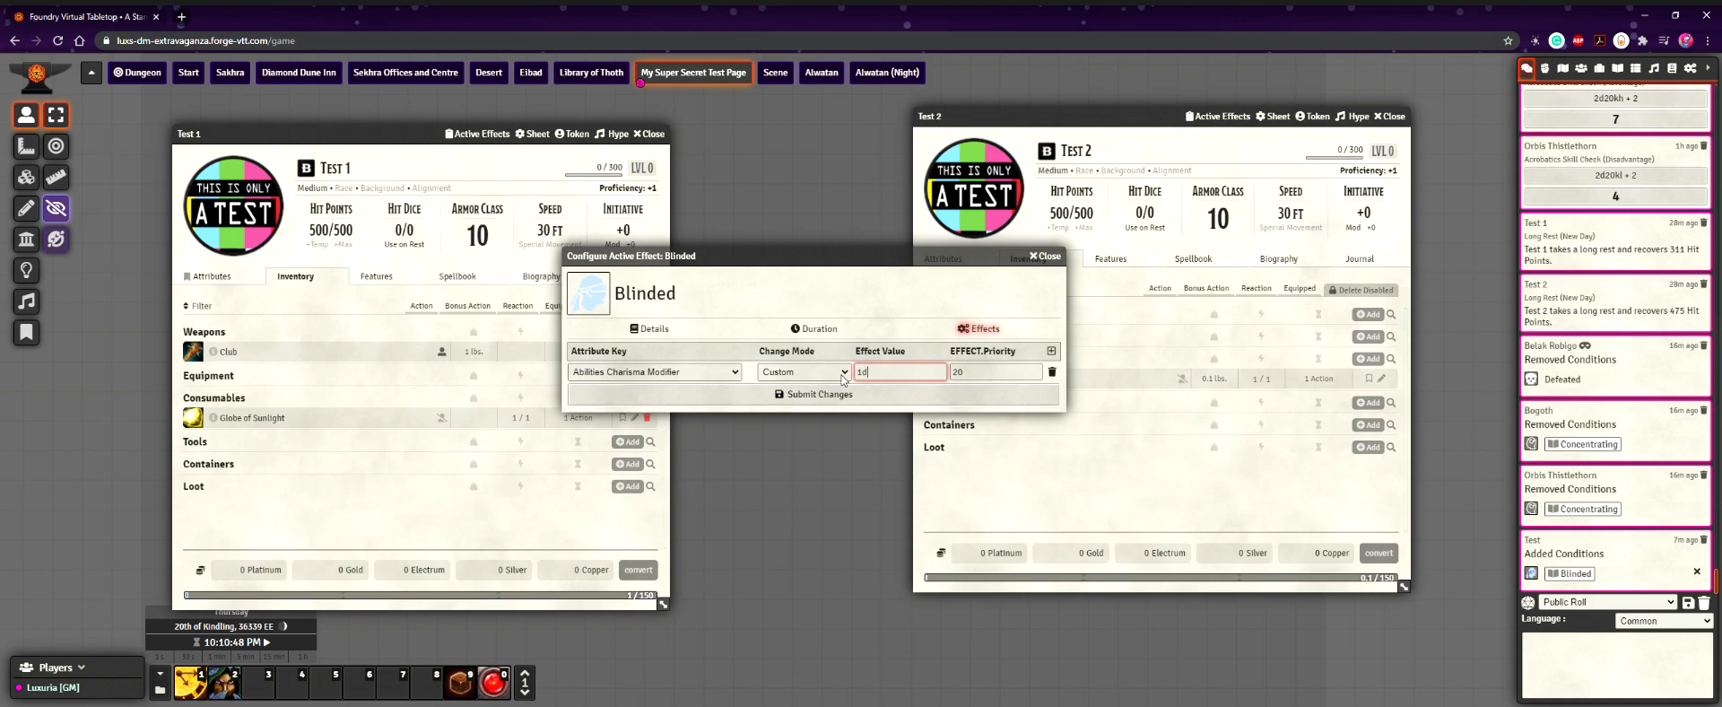
click(844, 372)
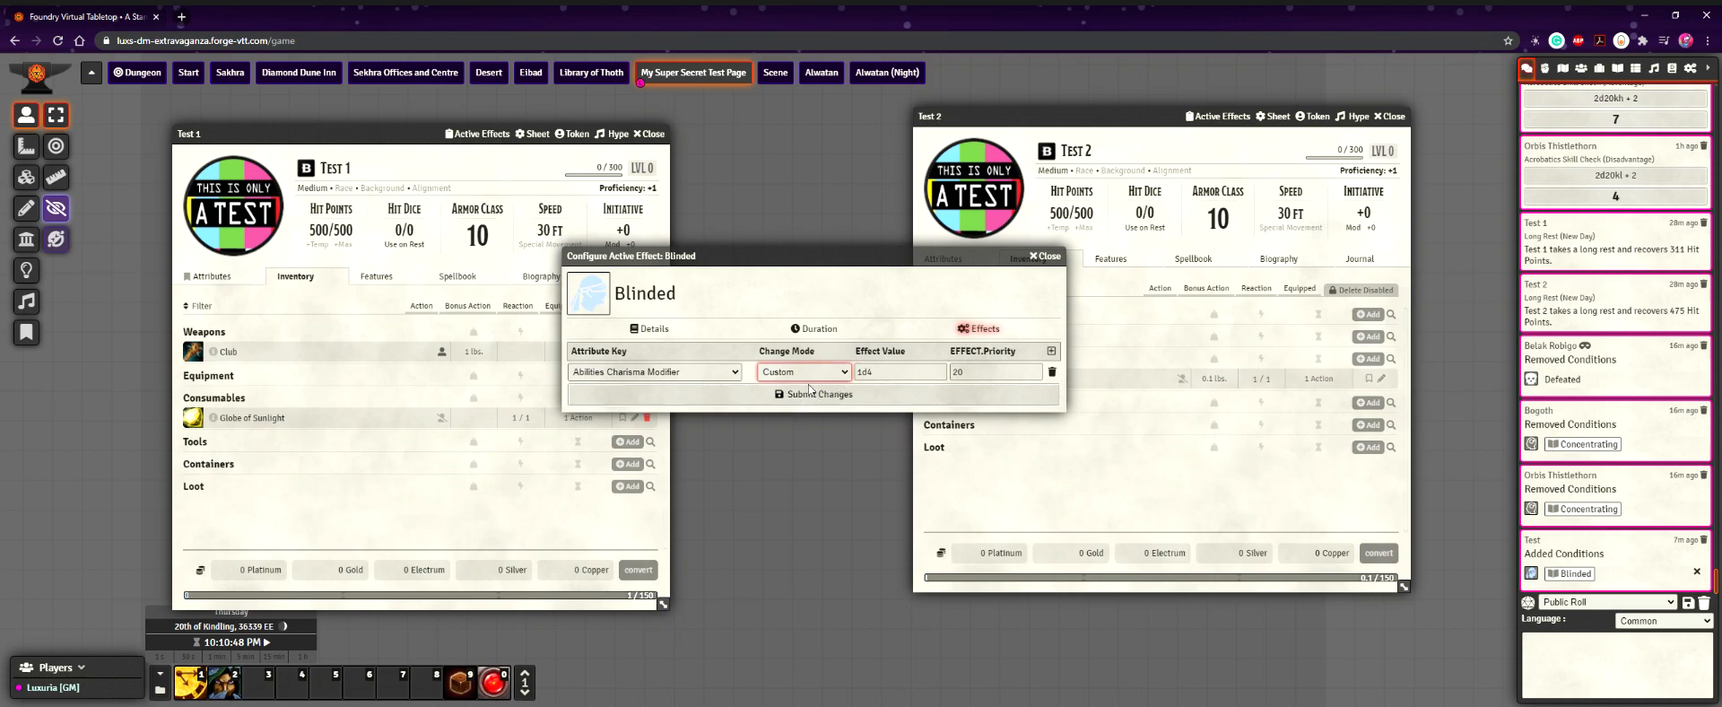
click(908, 378)
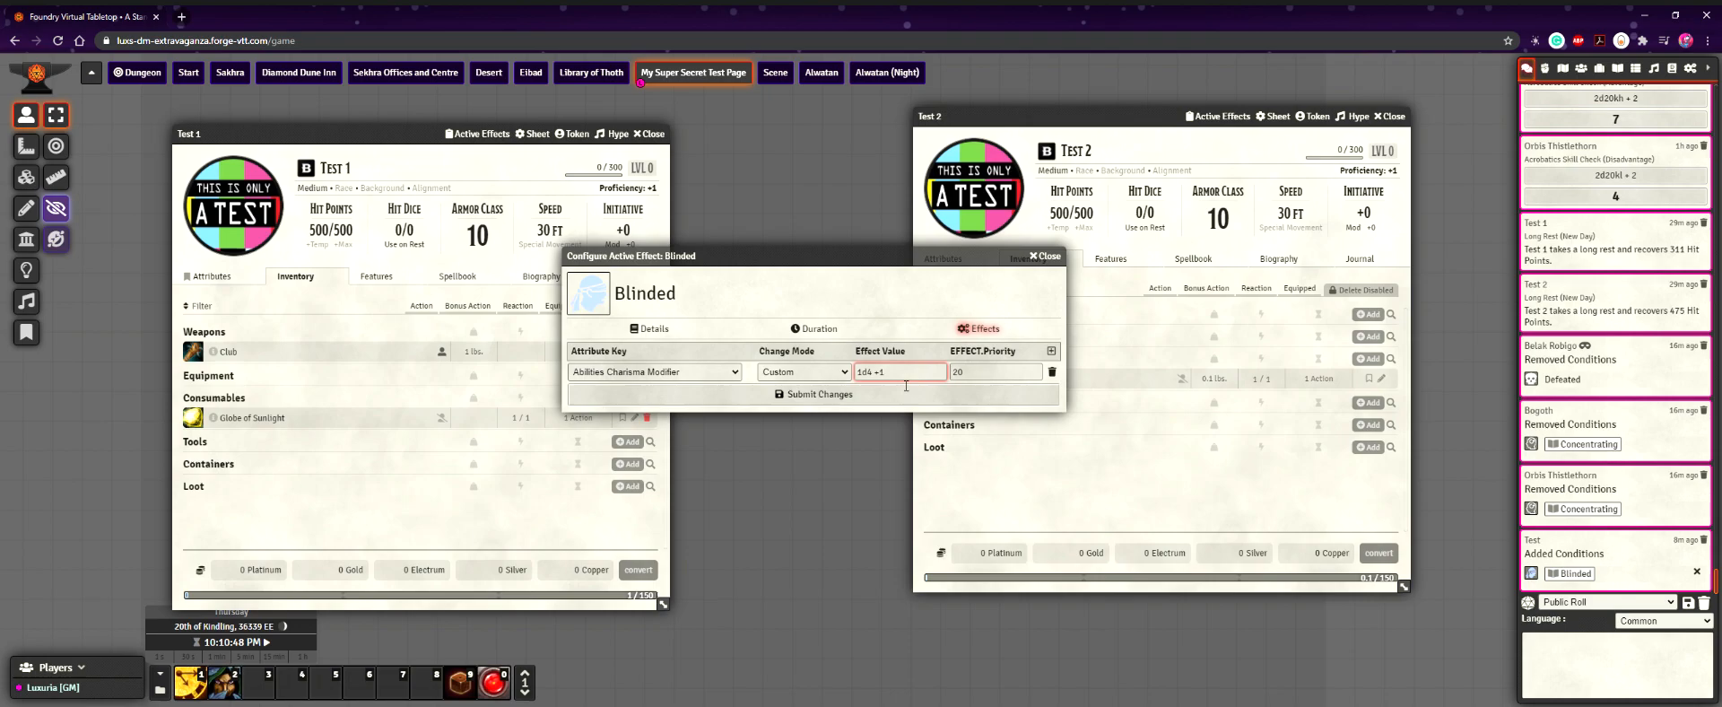
key(BackSpace)
key(BackSpace)
key(BackSpace)
key(BackSpace)
key(BackSpace)
click(898, 291)
Highlight the effect priority value of the Charisma modifier row
click(988, 373)
double_click(960, 373)
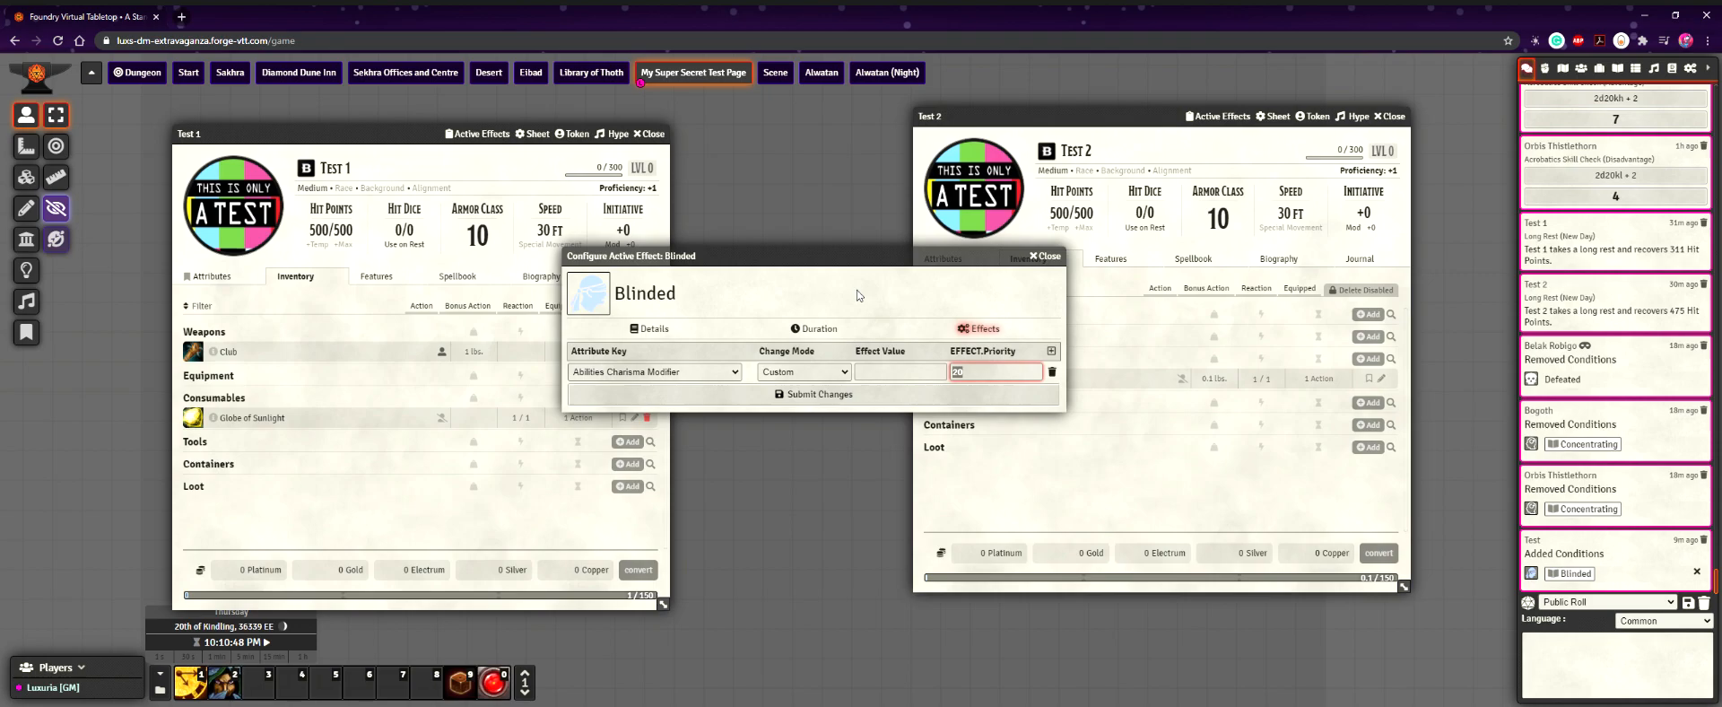
click(978, 381)
double_click(956, 372)
click(876, 294)
Delete the attribute change row and submit the Blinded effect's configuration
click(1052, 371)
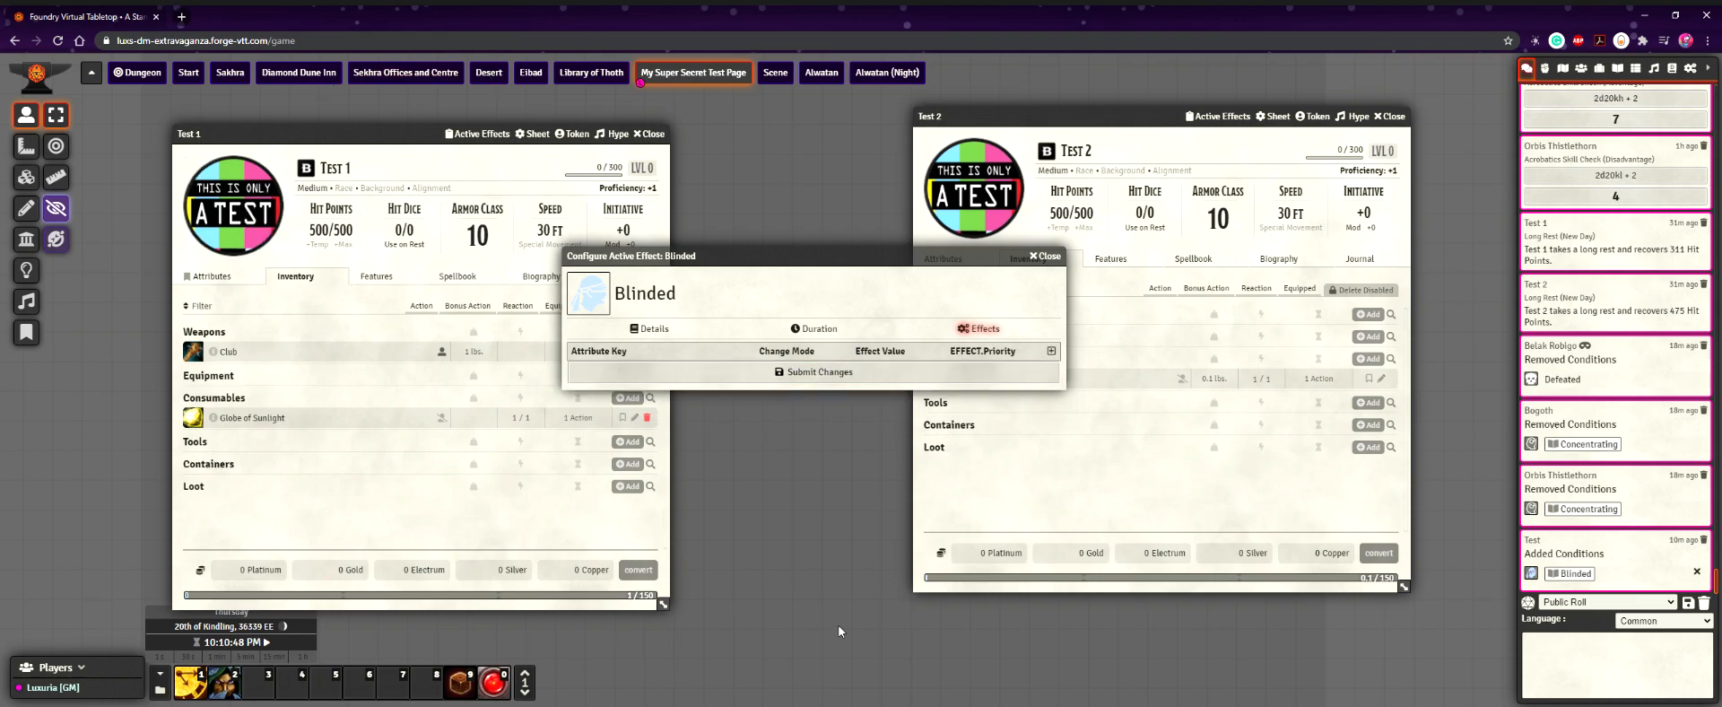
click(815, 371)
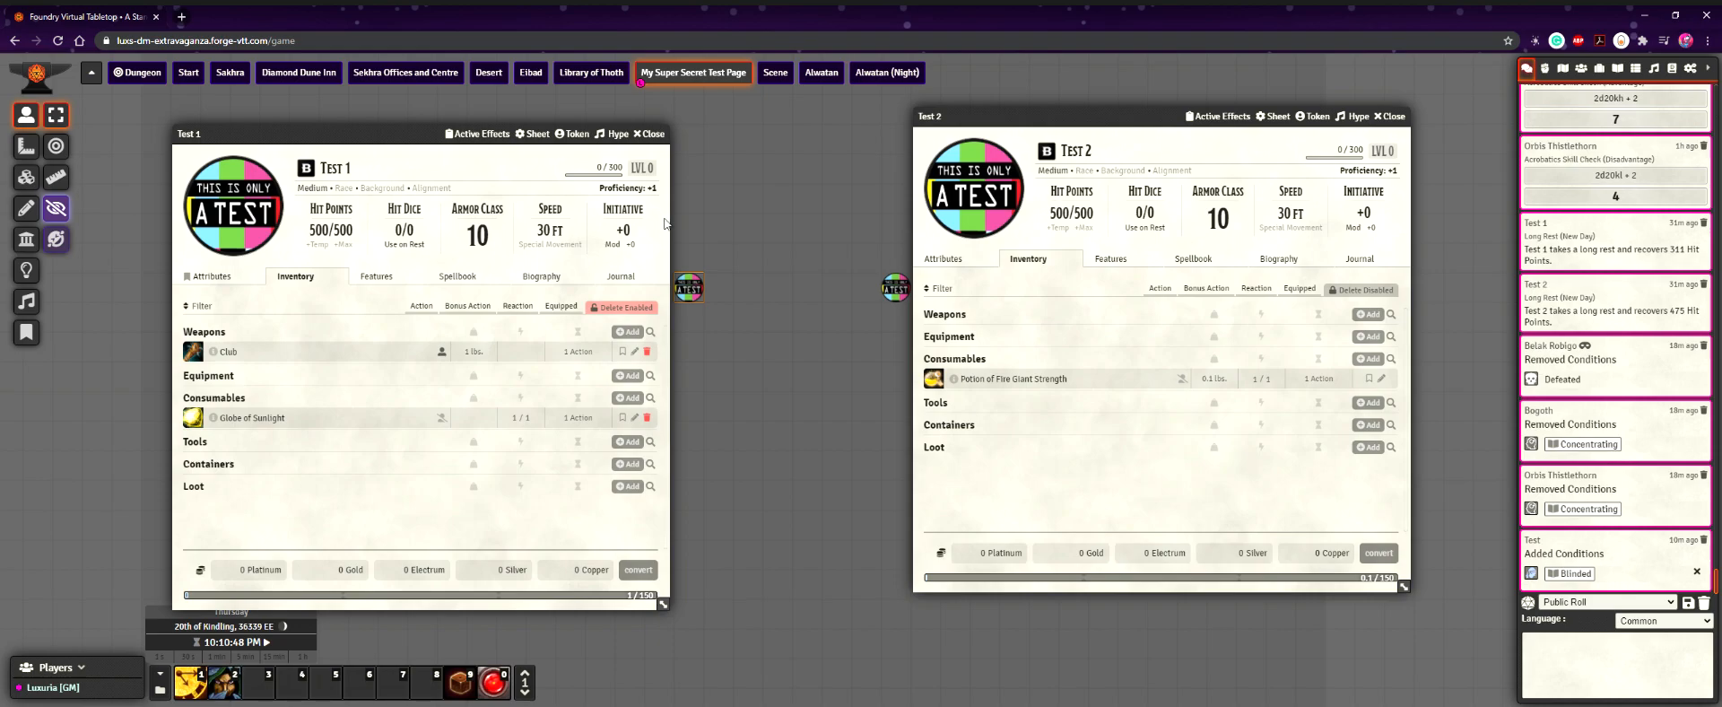
Move Test 2's sheet clear of the tokens and close the Globe of Sunlight's active effects window, keeping Test 1's sheet open
drag(1144, 118, 1290, 128)
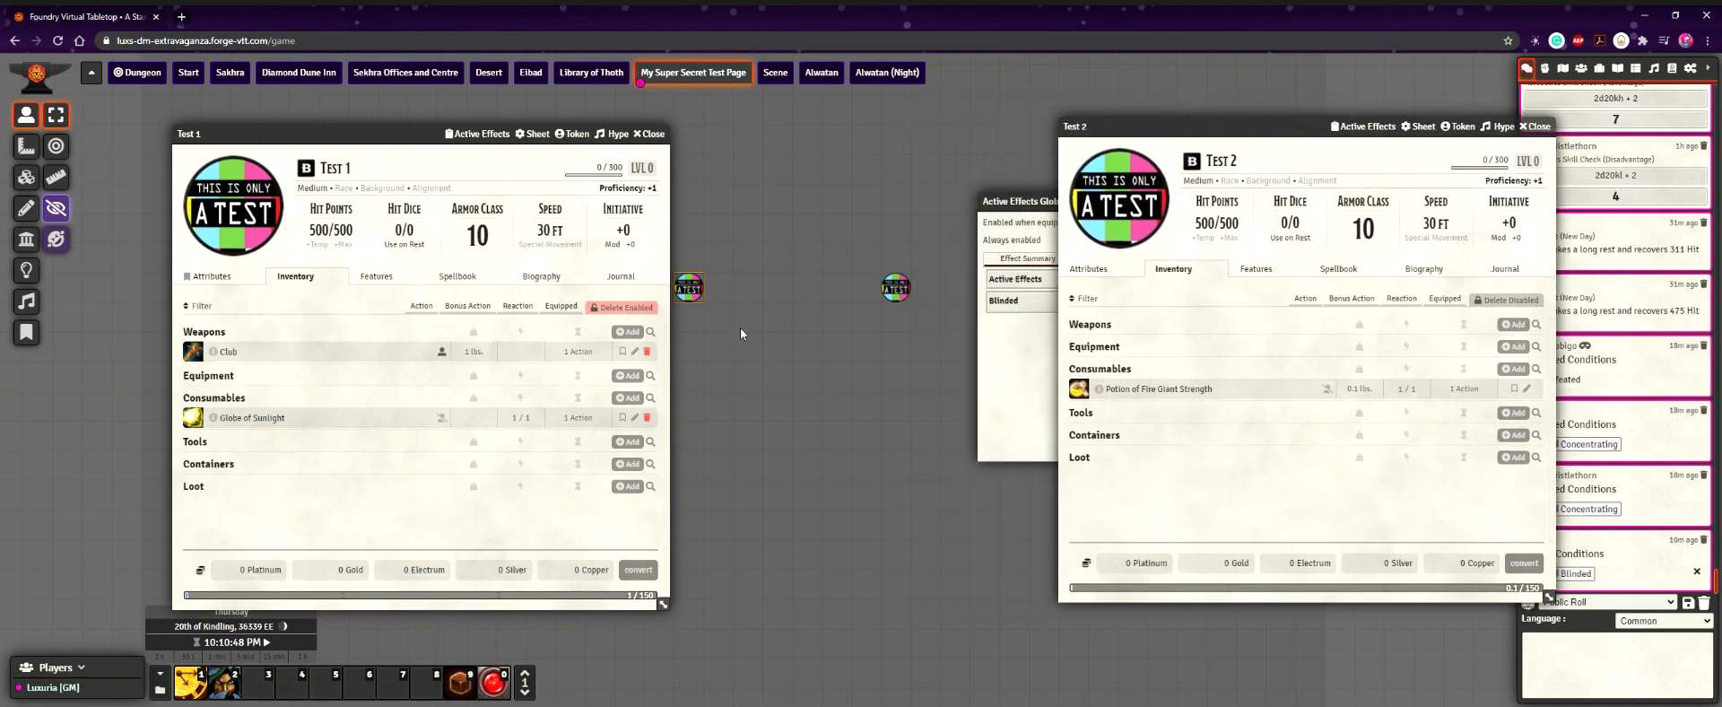
mouse_move(694, 285)
click(647, 135)
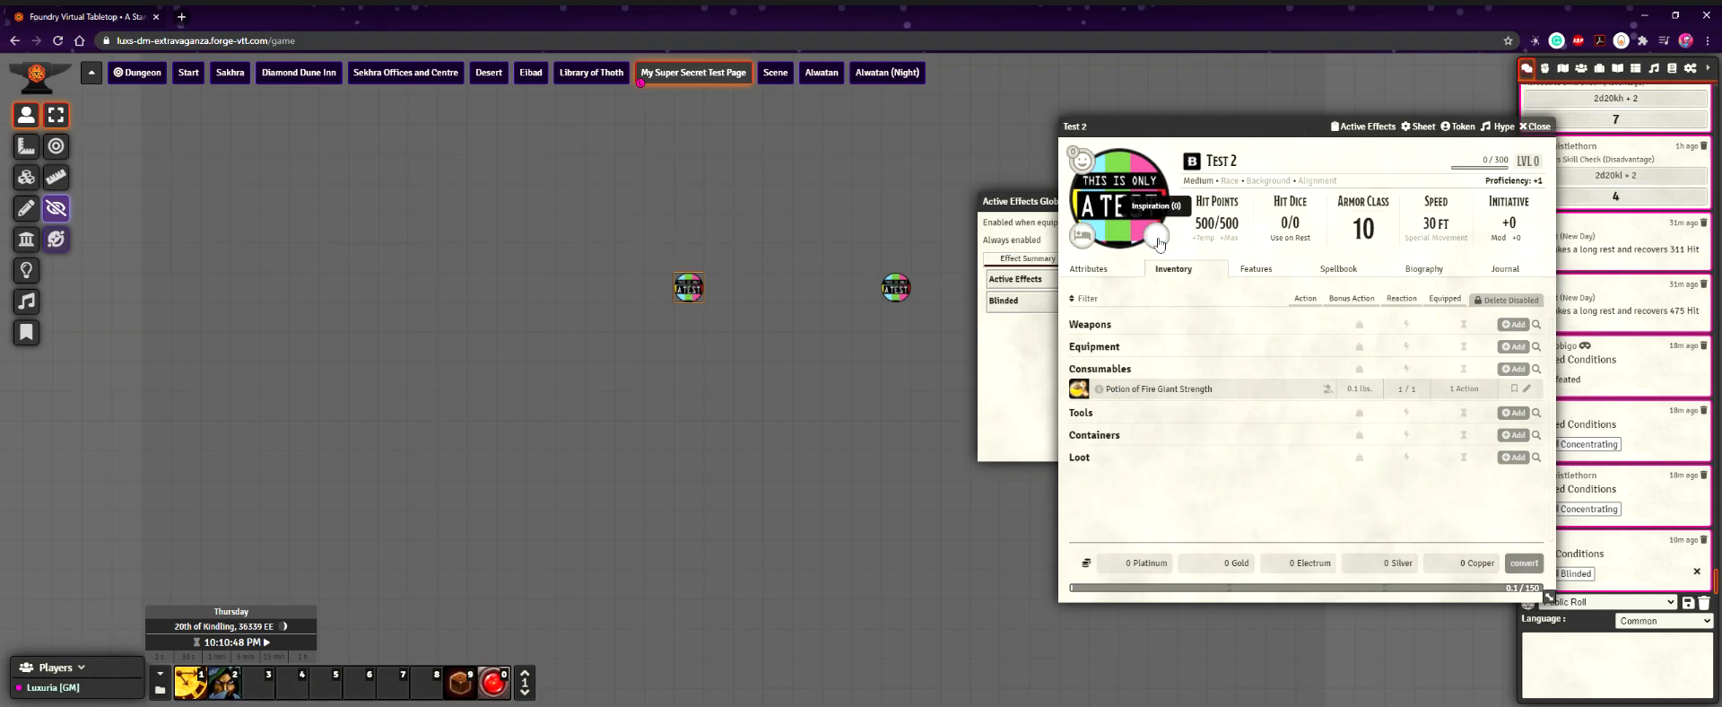
double_click(893, 291)
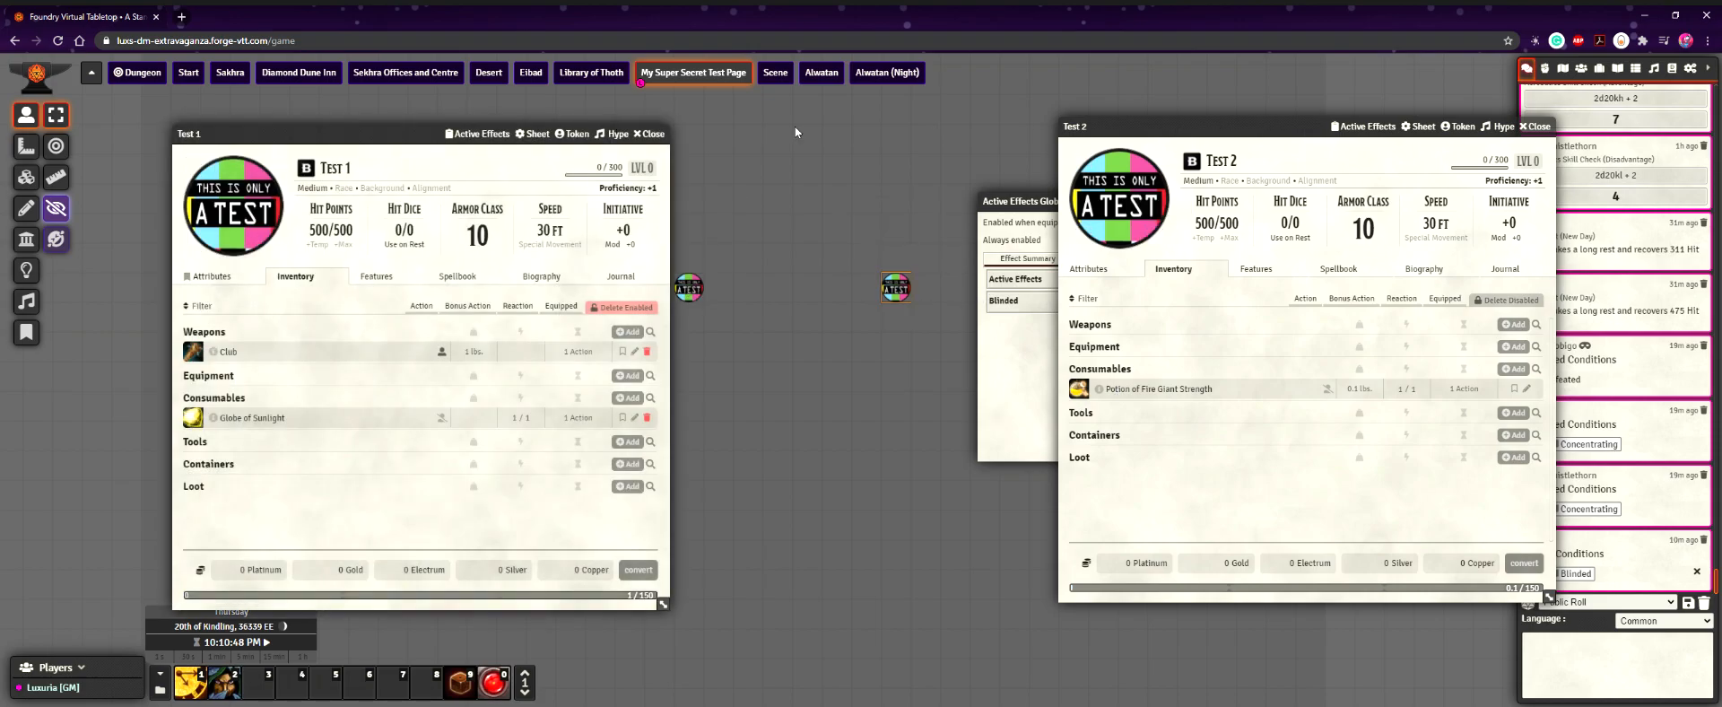
click(991, 210)
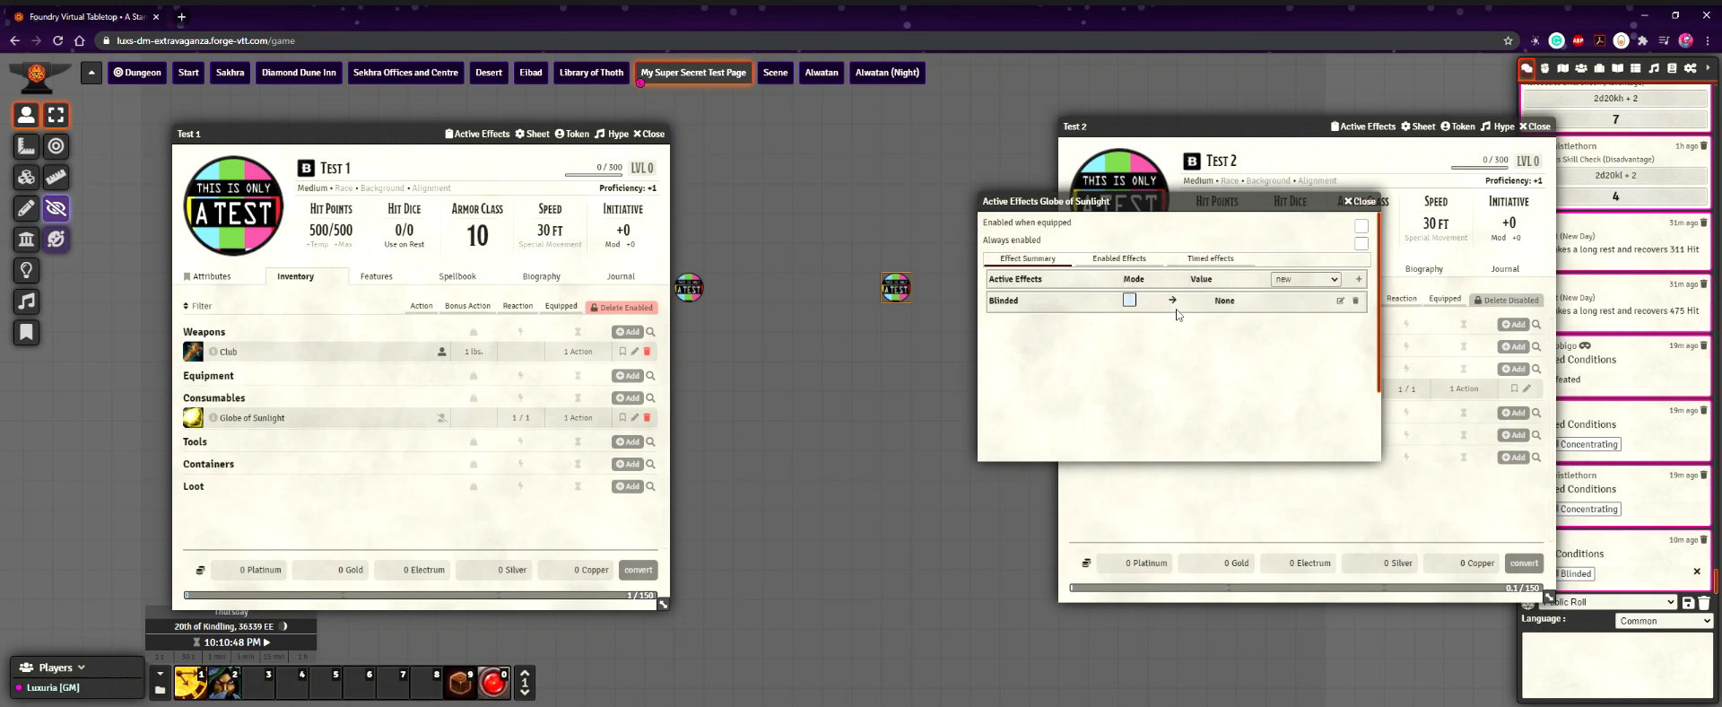
click(1356, 203)
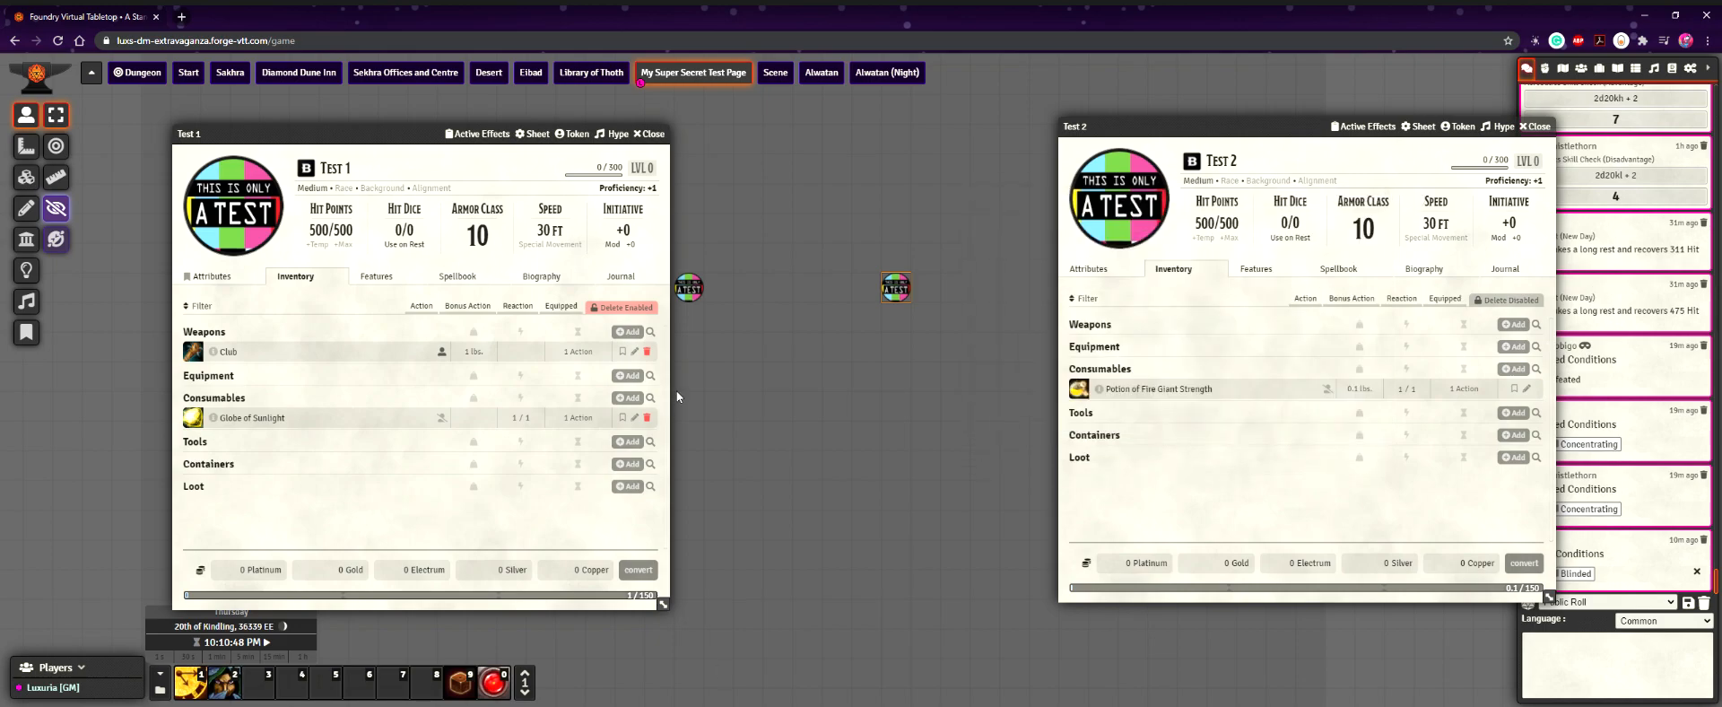
Use Test 1's Globe of Sunlight, placing its 40 ft circular template over both tokens, and disable deletion on Test 1's sheet
click(193, 418)
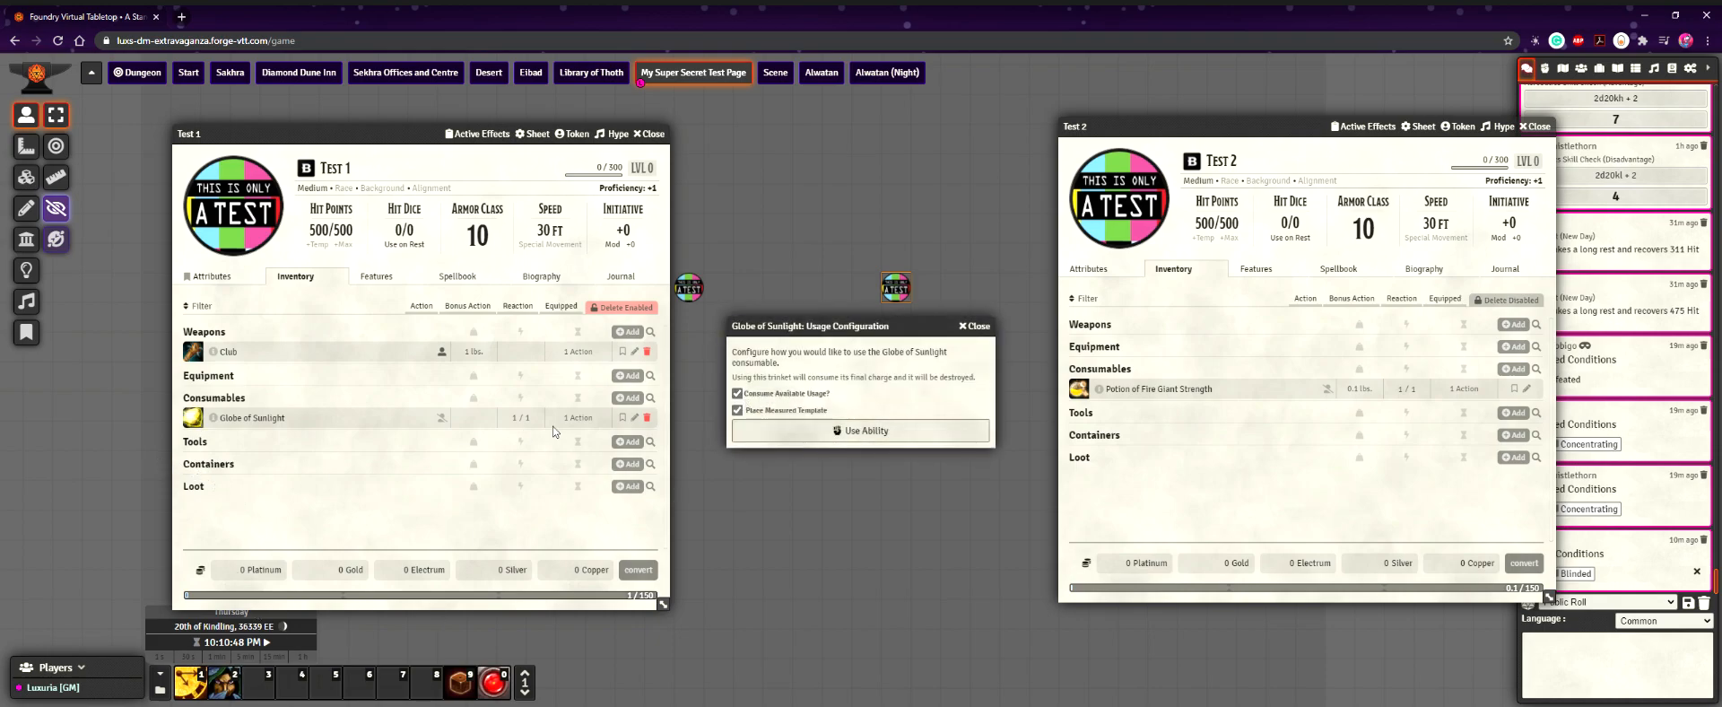
click(765, 438)
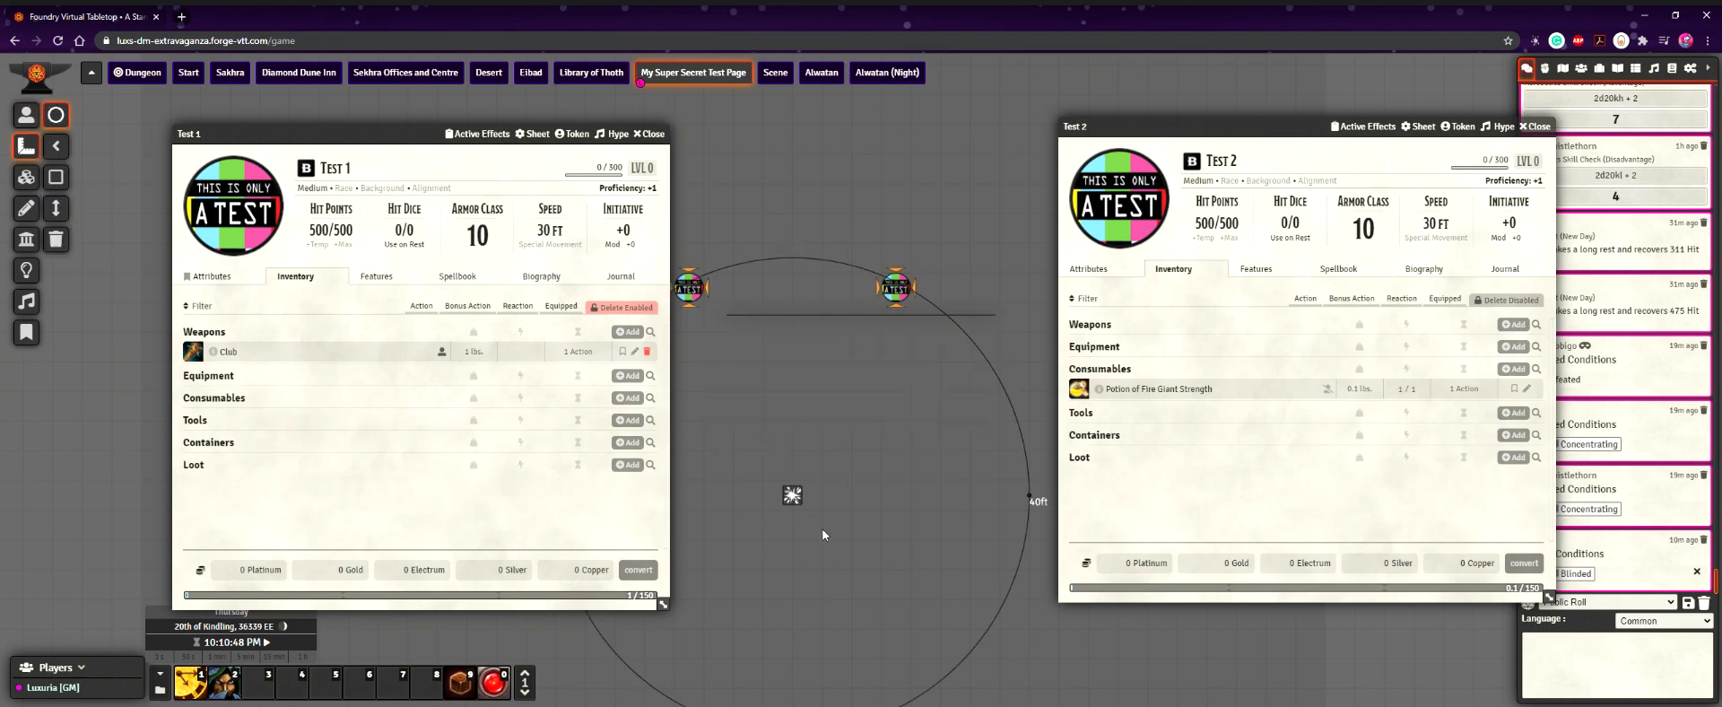
click(653, 310)
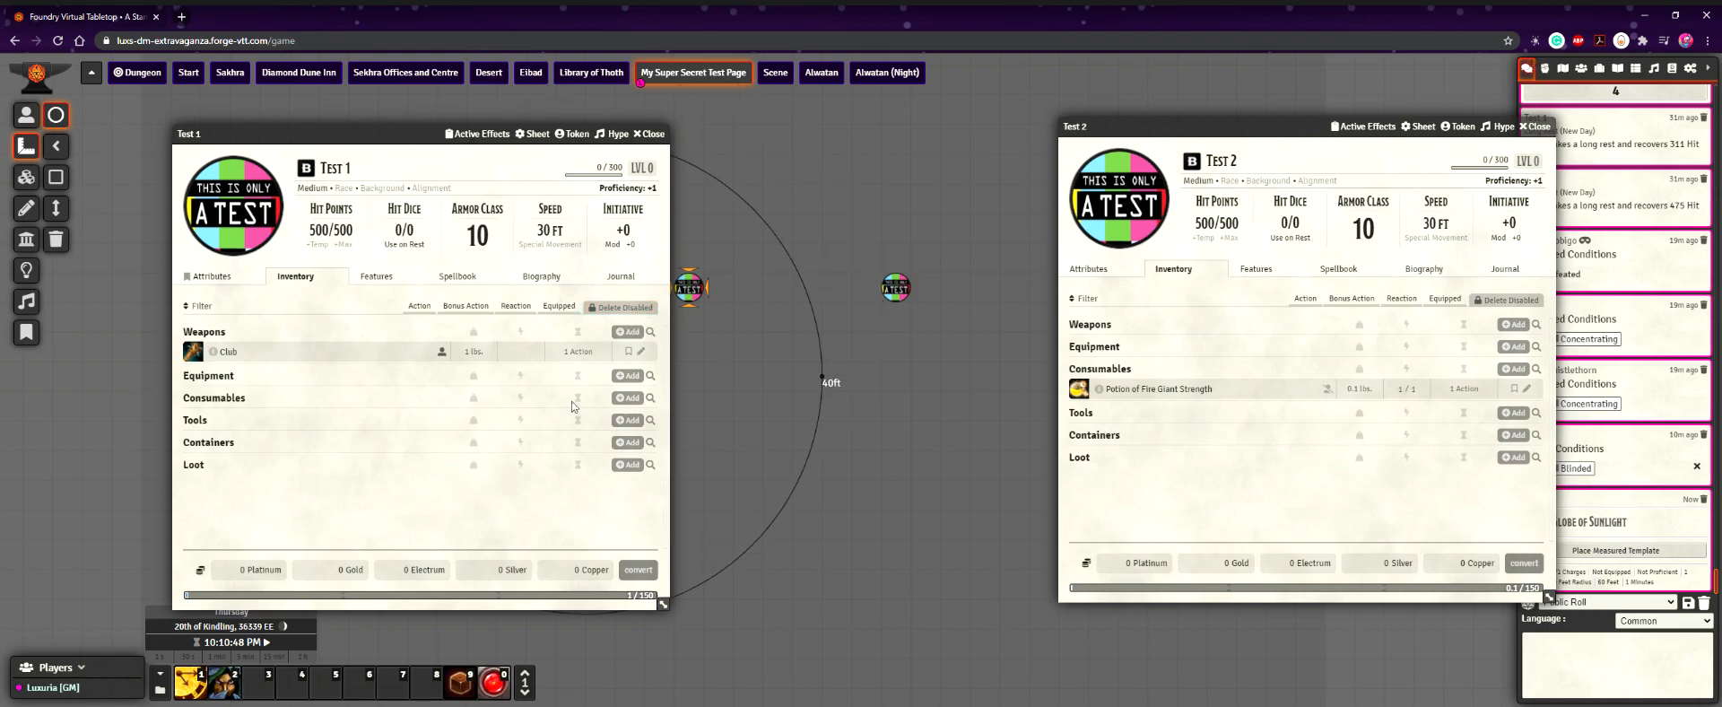
click(689, 331)
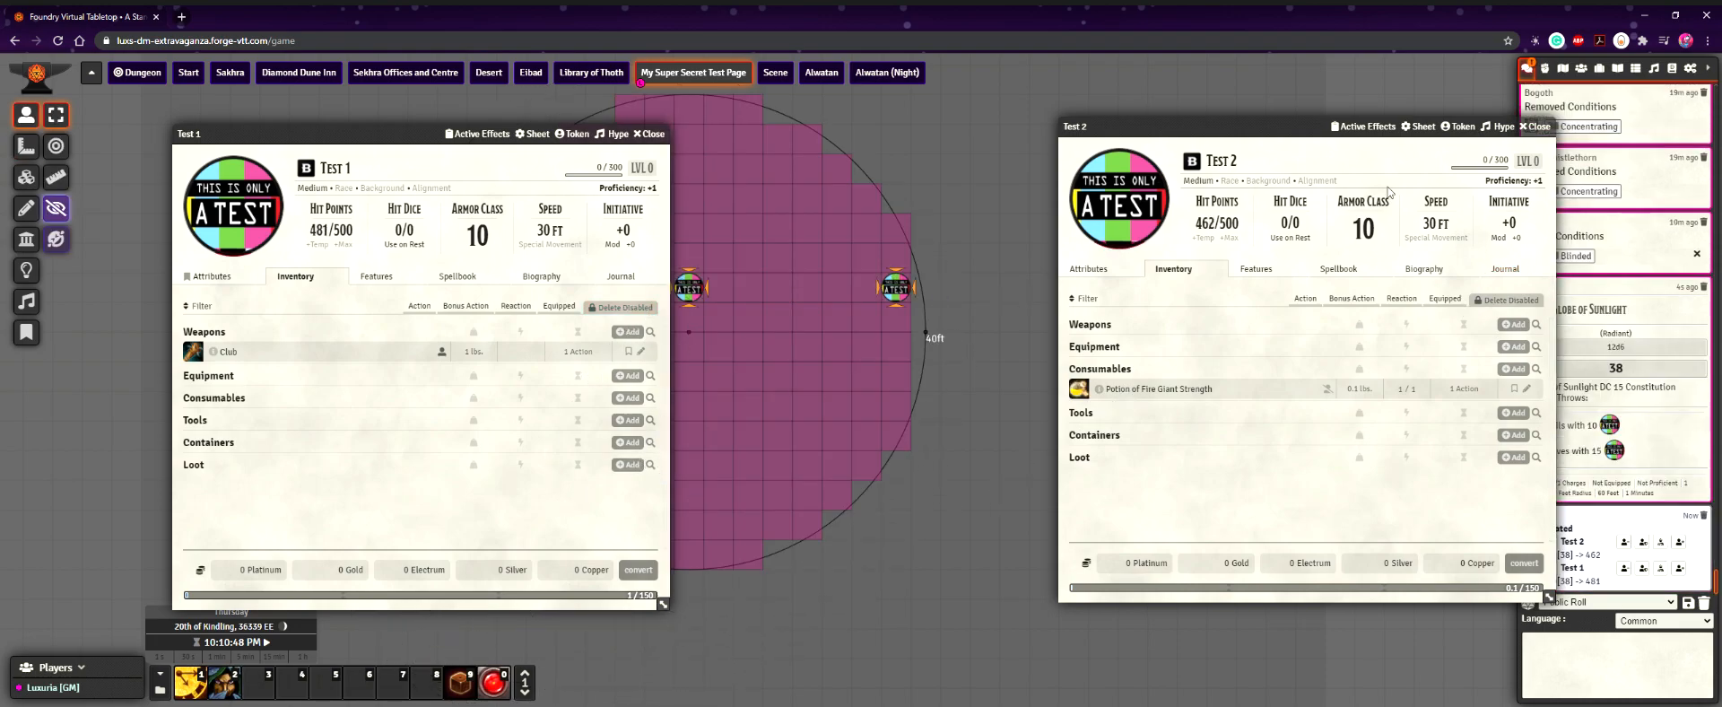
Uncover the chat log to check the Globe of Sunlight's damage and saving throws, and close both character sheets
drag(1291, 132, 1189, 125)
scroll(896, 428, down, 3)
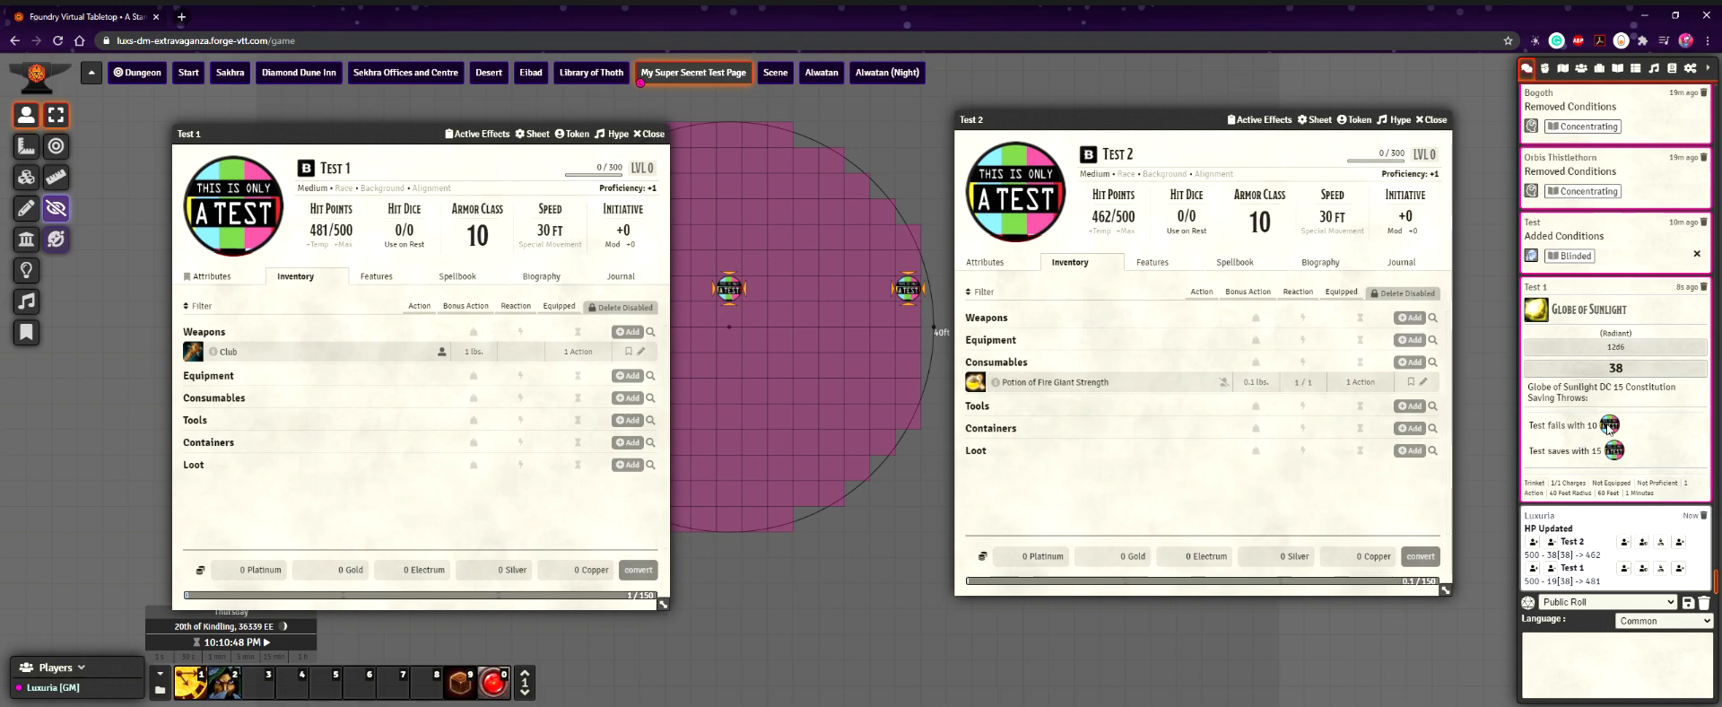
mouse_move(904, 296)
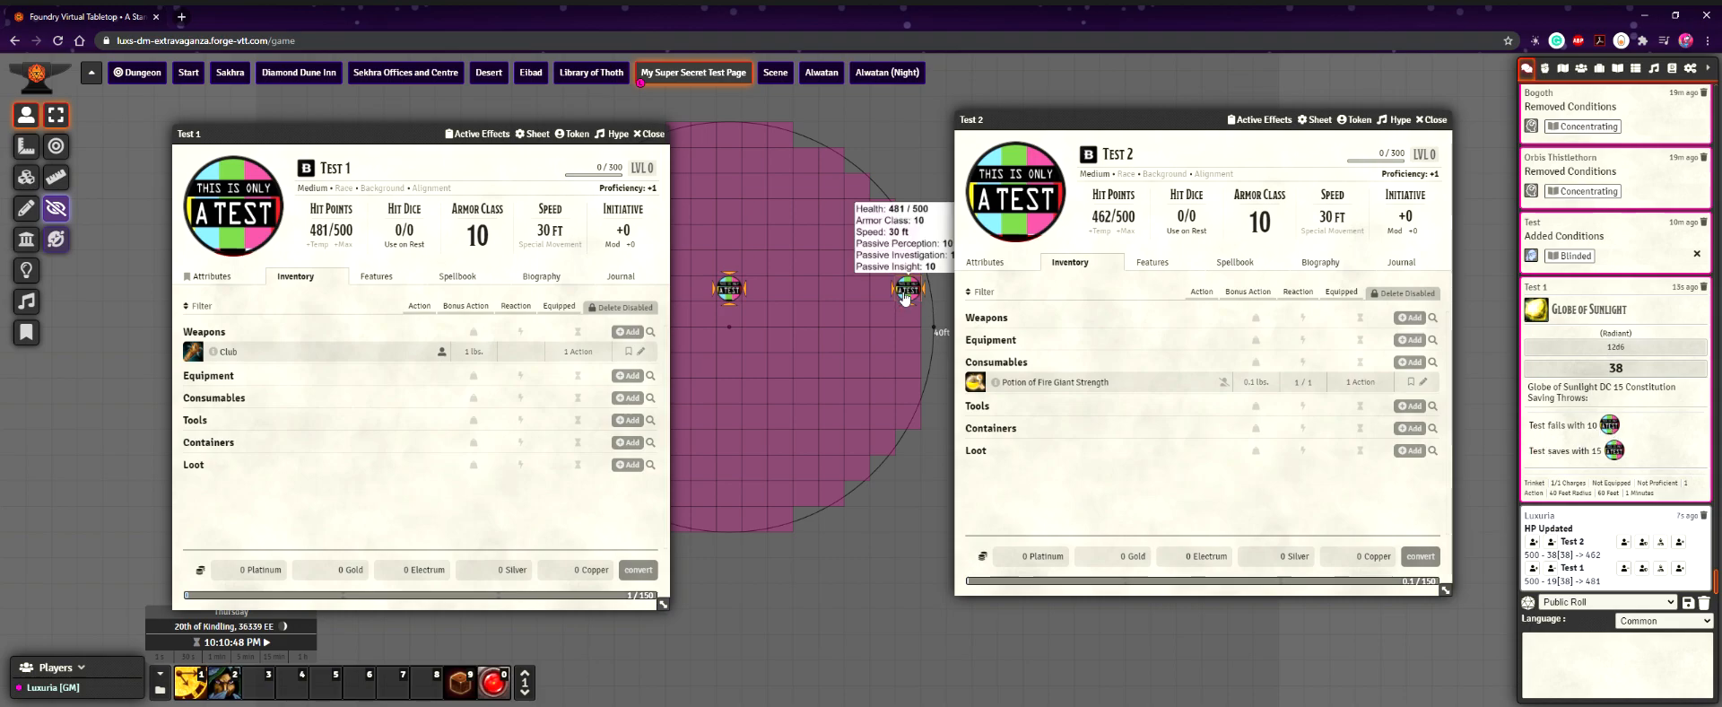
click(1431, 120)
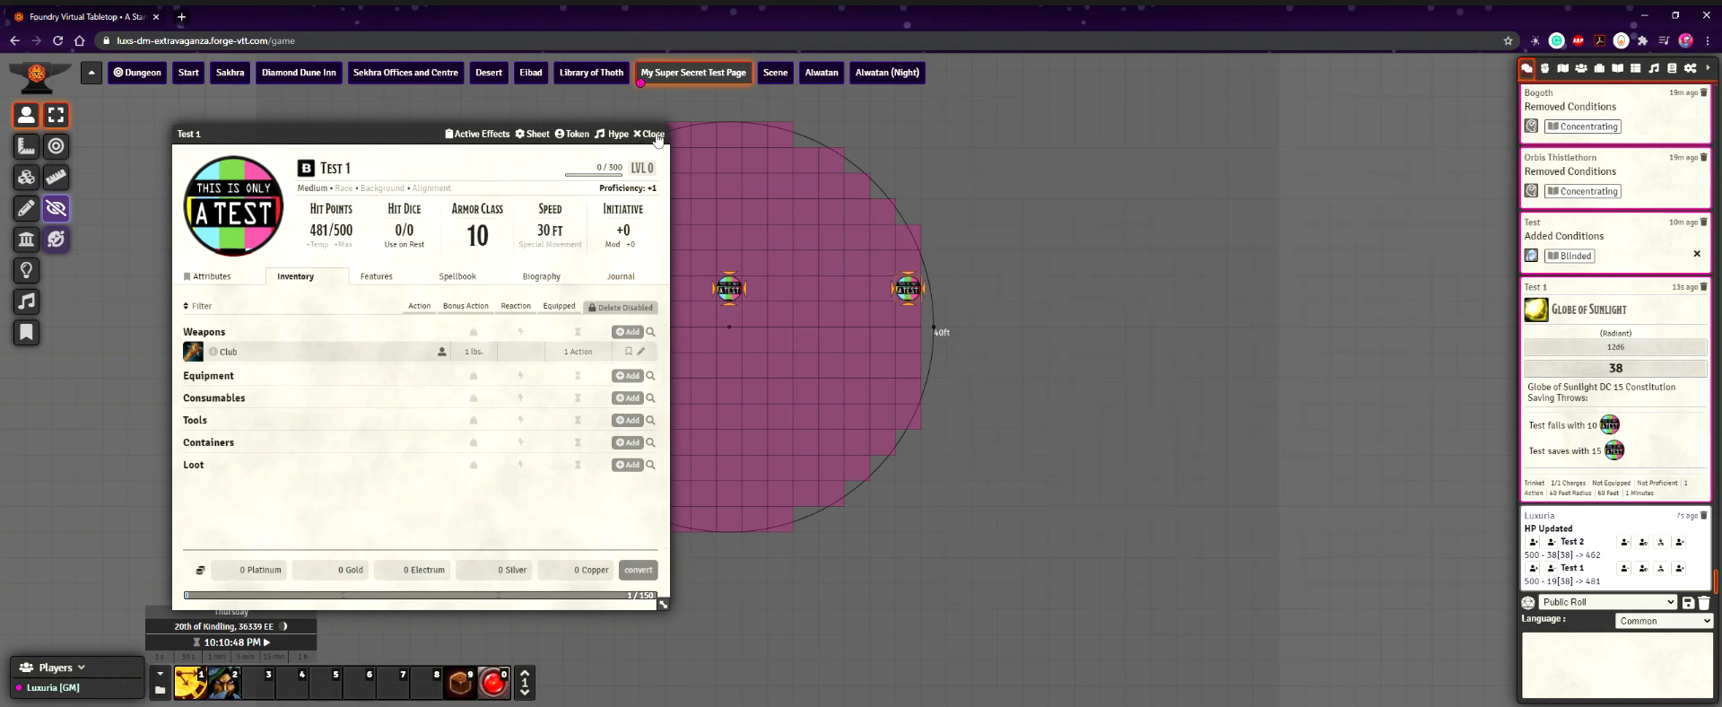
click(656, 134)
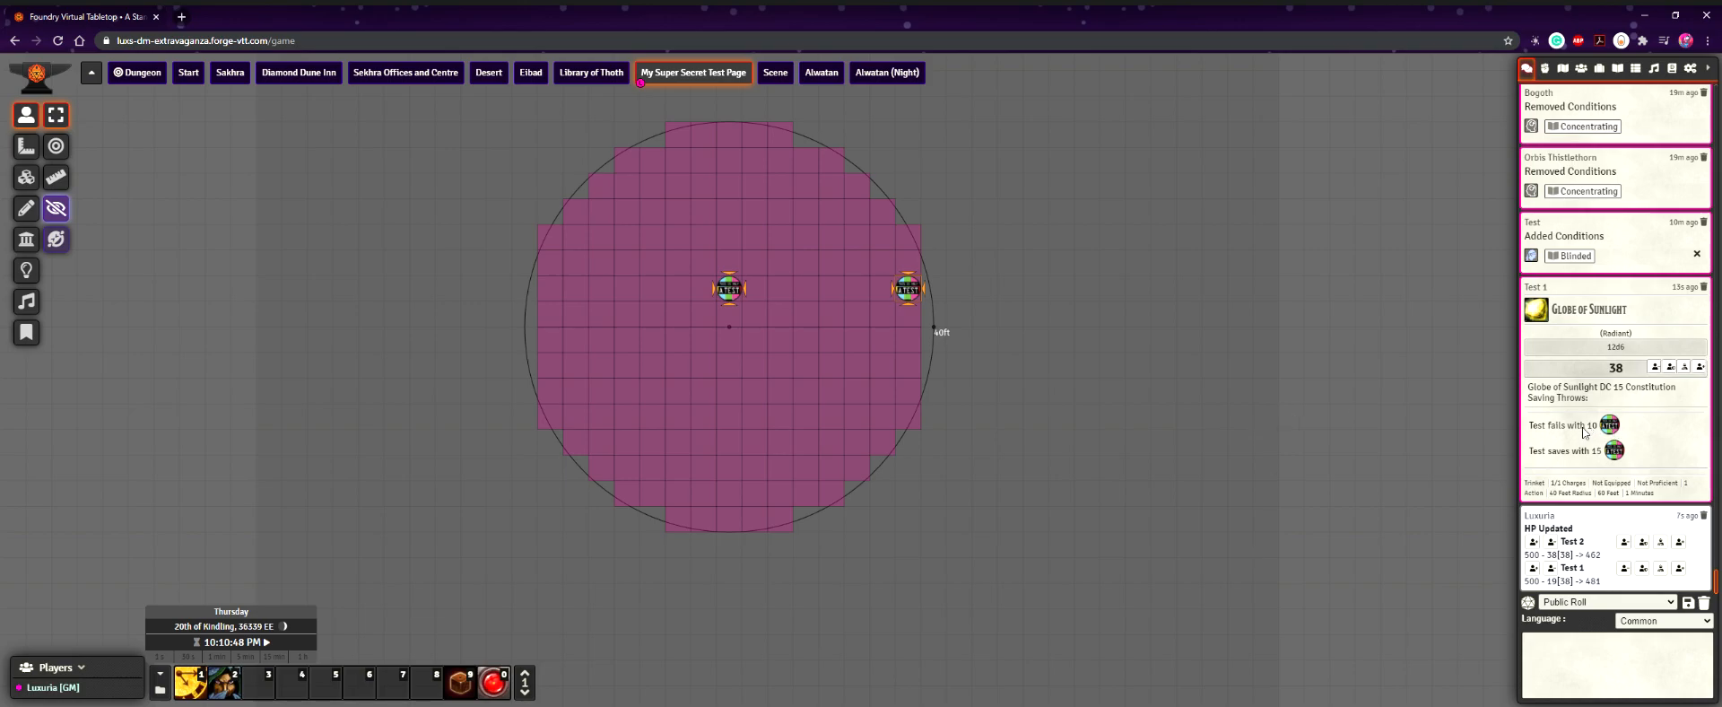
Reopen the Test 1 and Test 2 sheets from their tokens, check each character's active effects, and close the effect windows
double_click(908, 289)
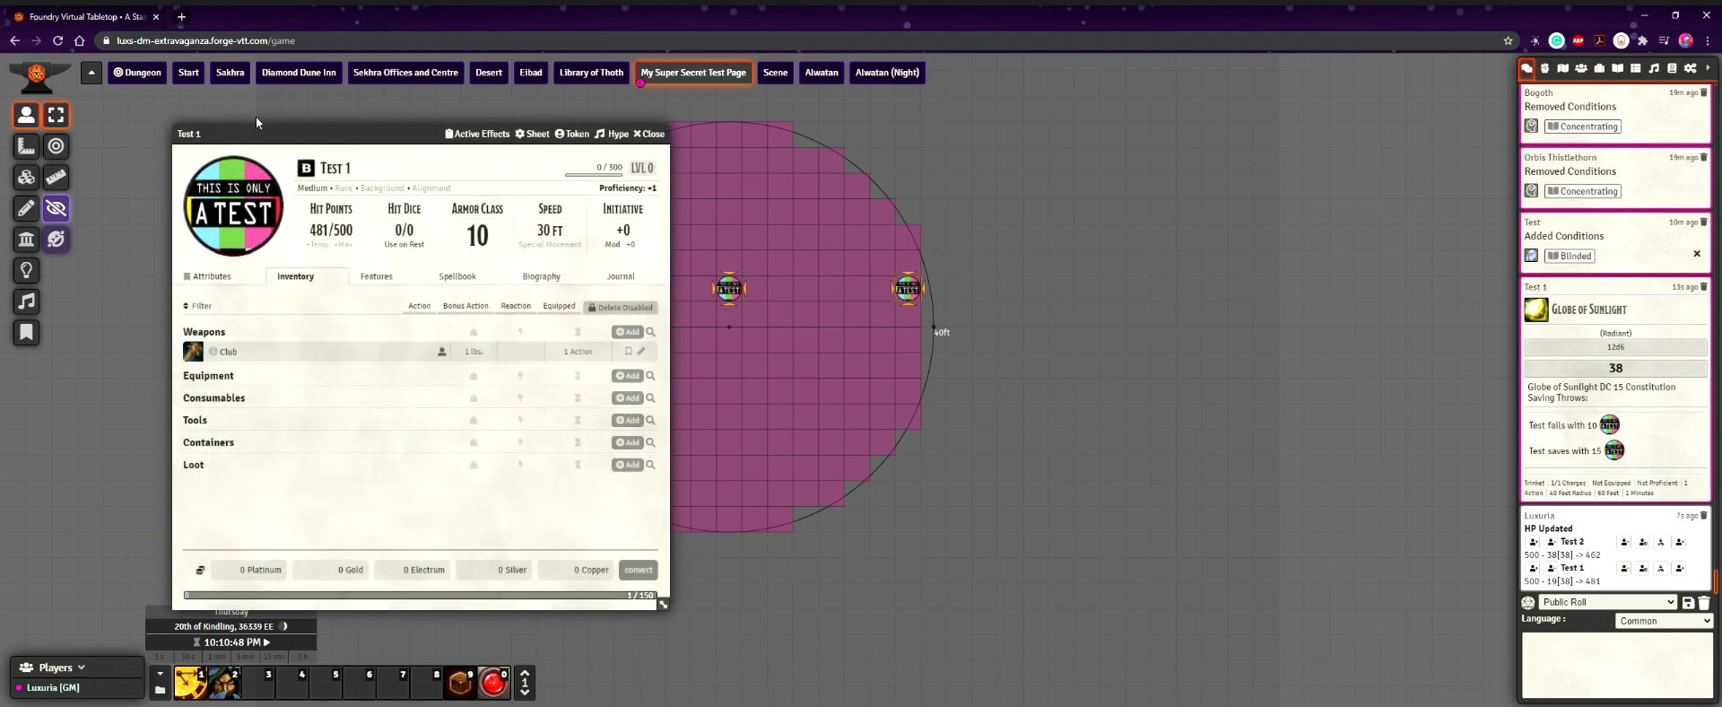
click(457, 139)
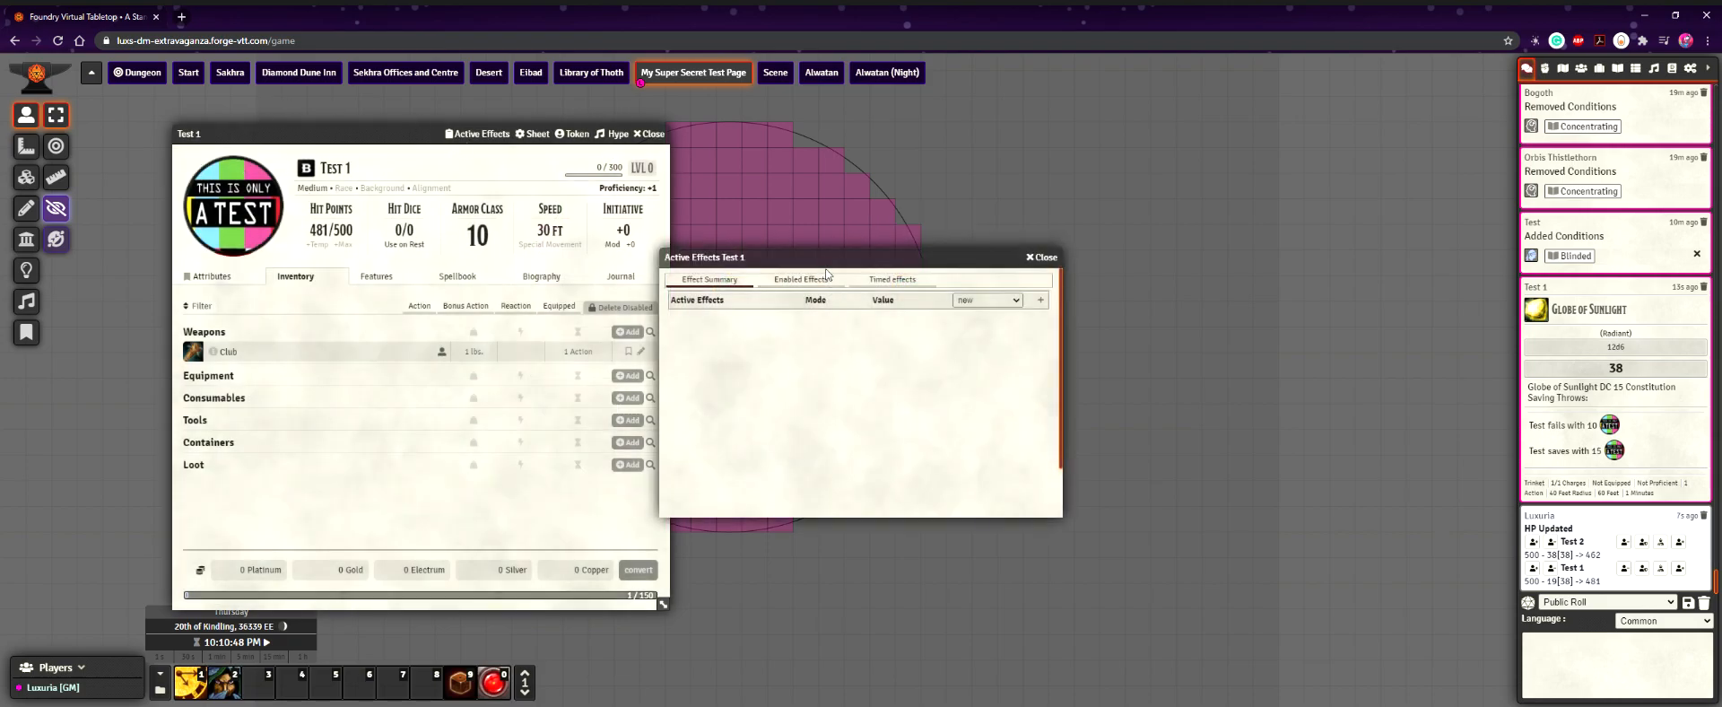
drag(821, 270, 182, 212)
double_click(729, 280)
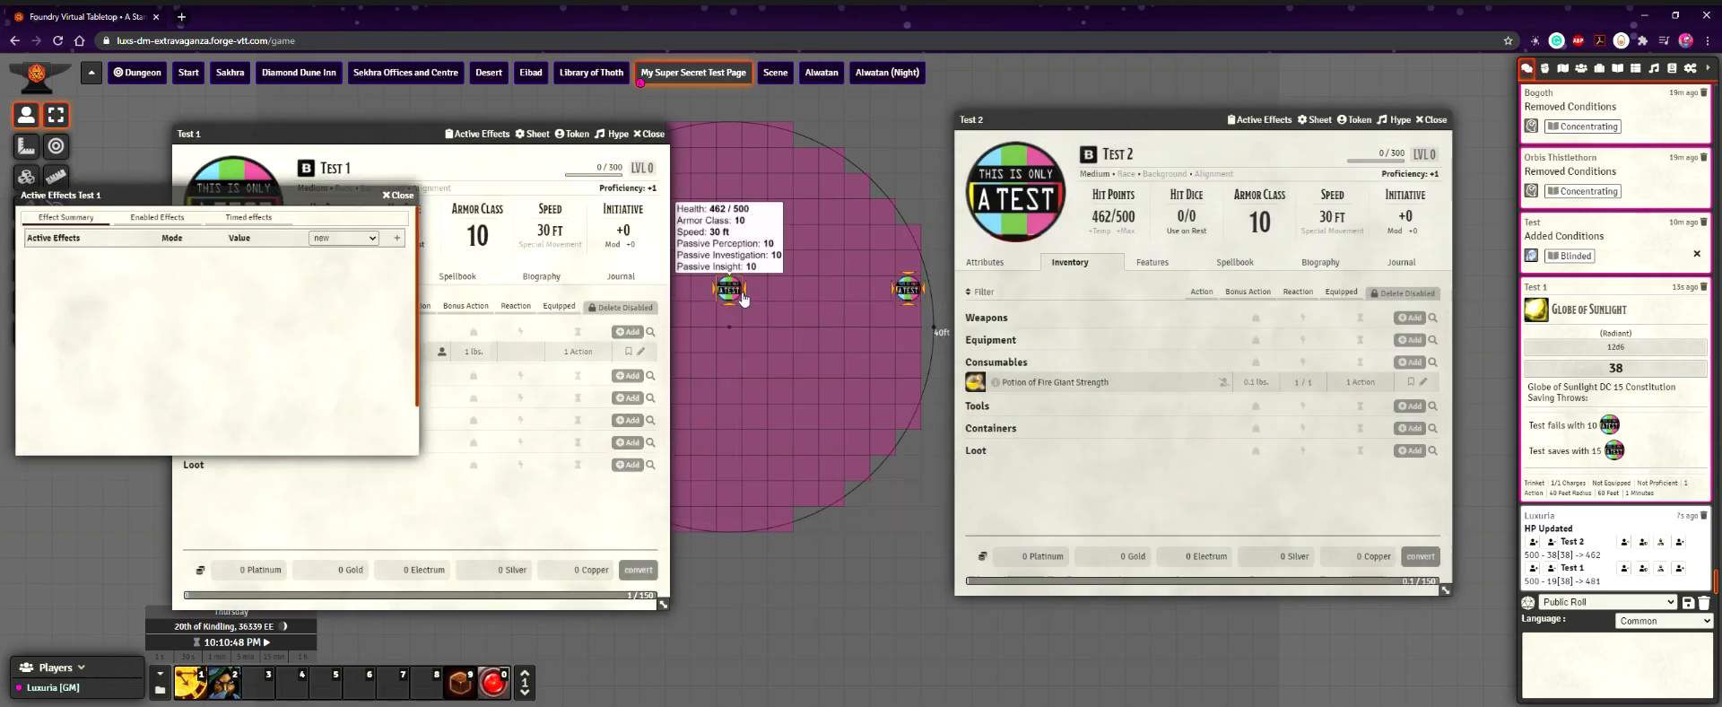
click(1263, 121)
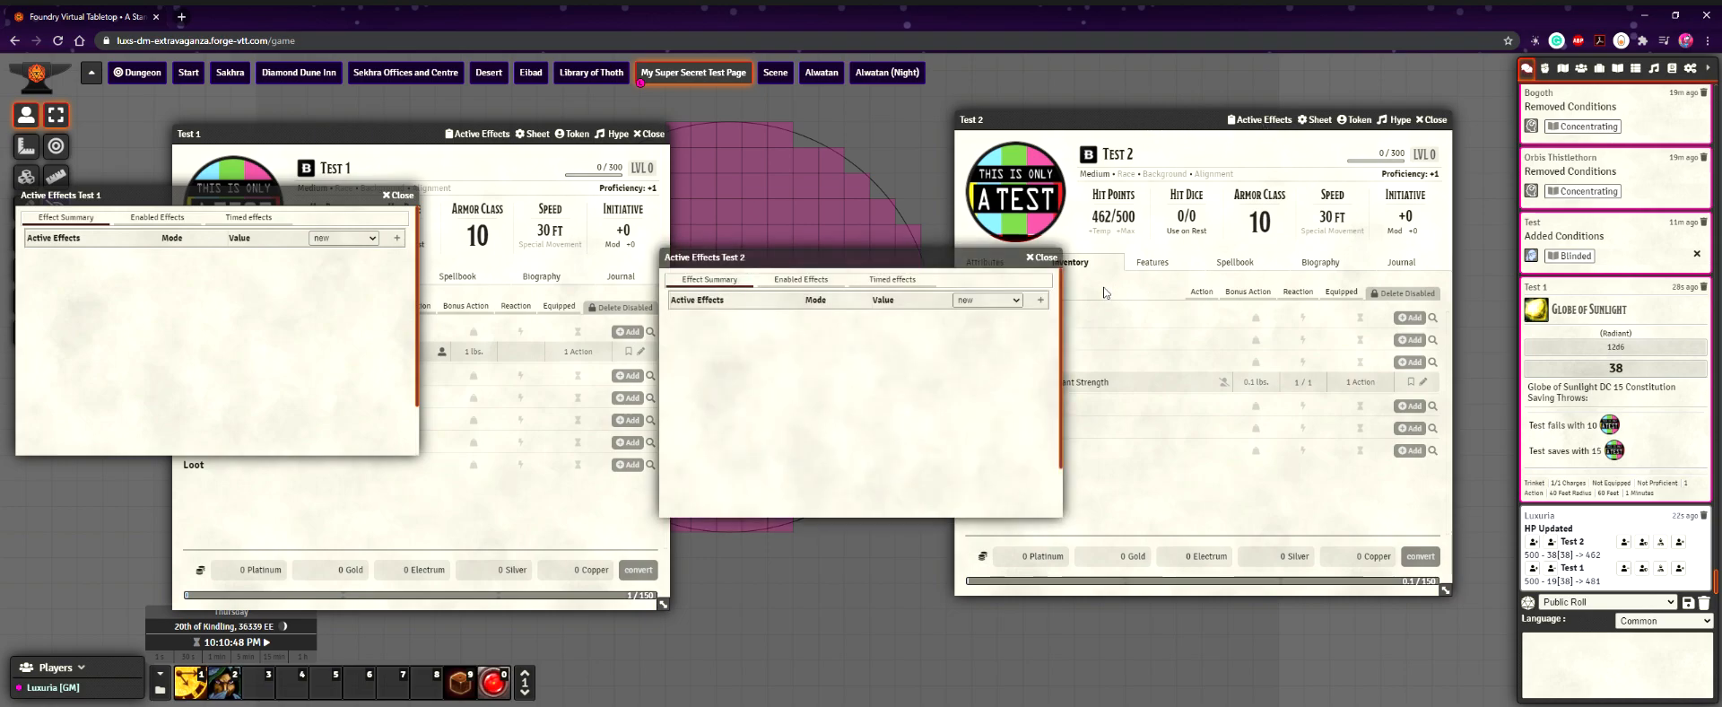
click(1042, 258)
click(398, 195)
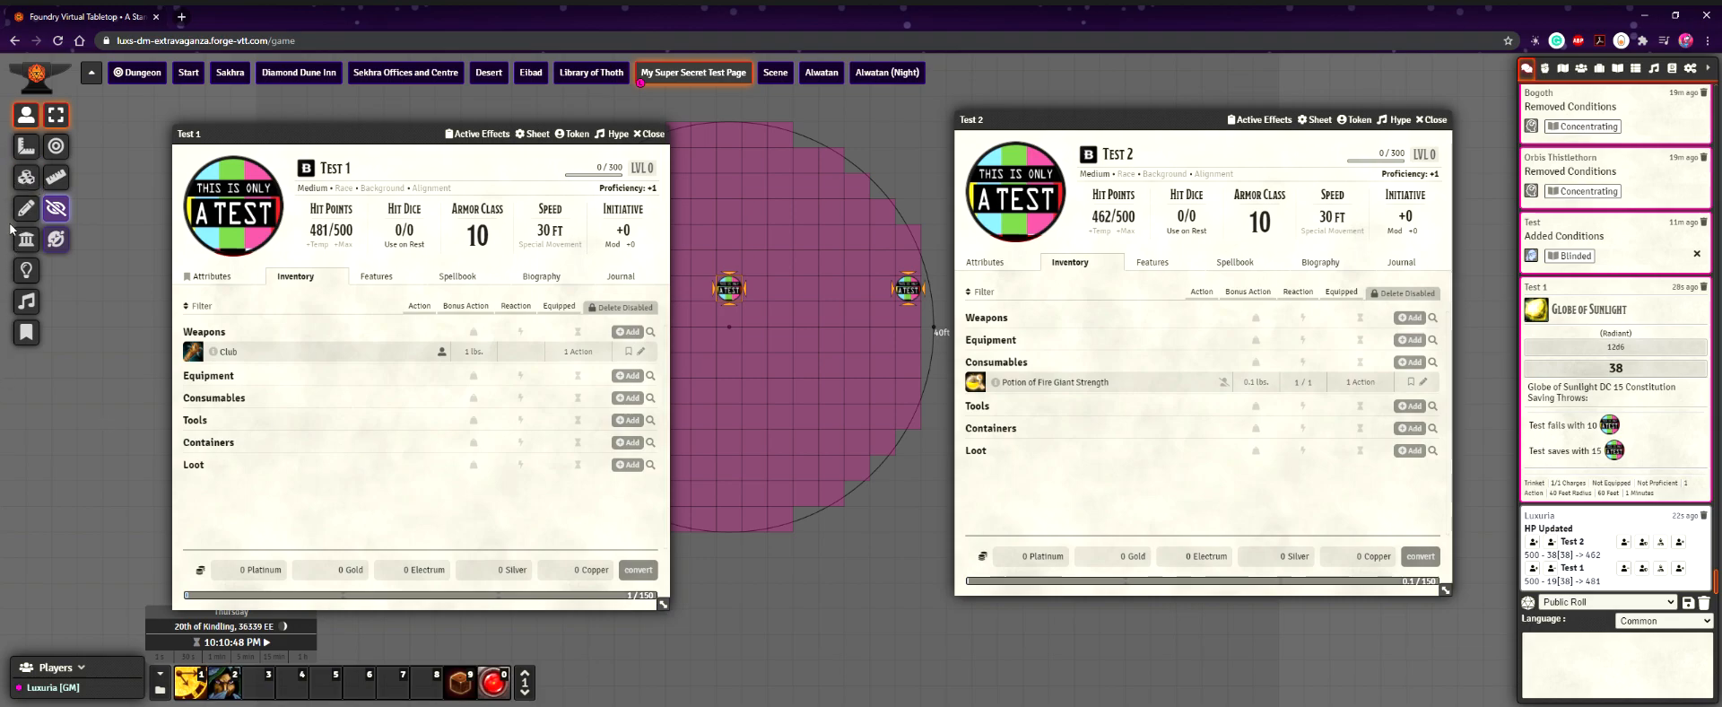
Delete the circular template from the scene and add another Globe of Sunlight to Test 1's inventory
click(26, 145)
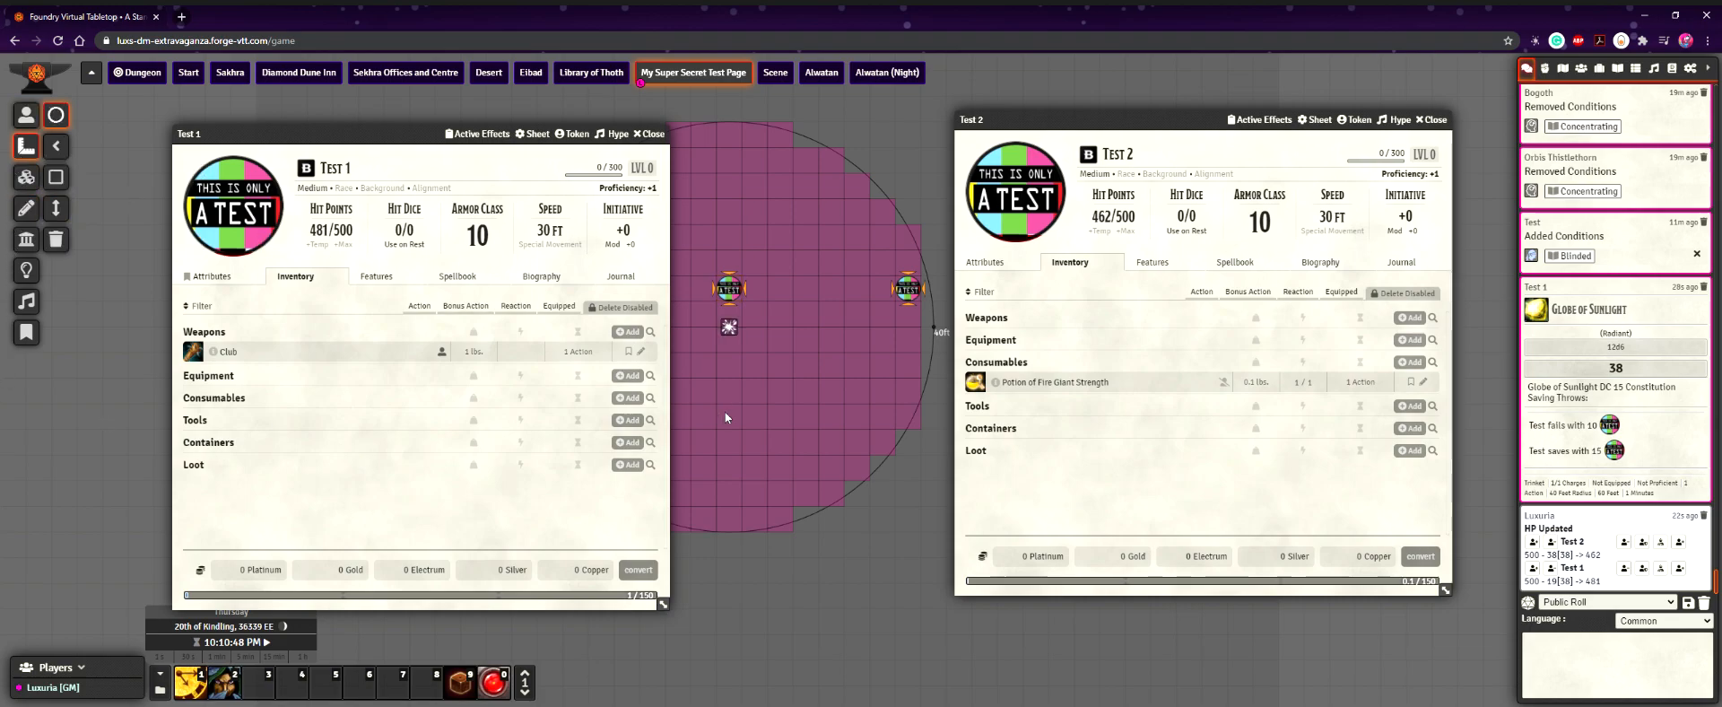
key(Delete)
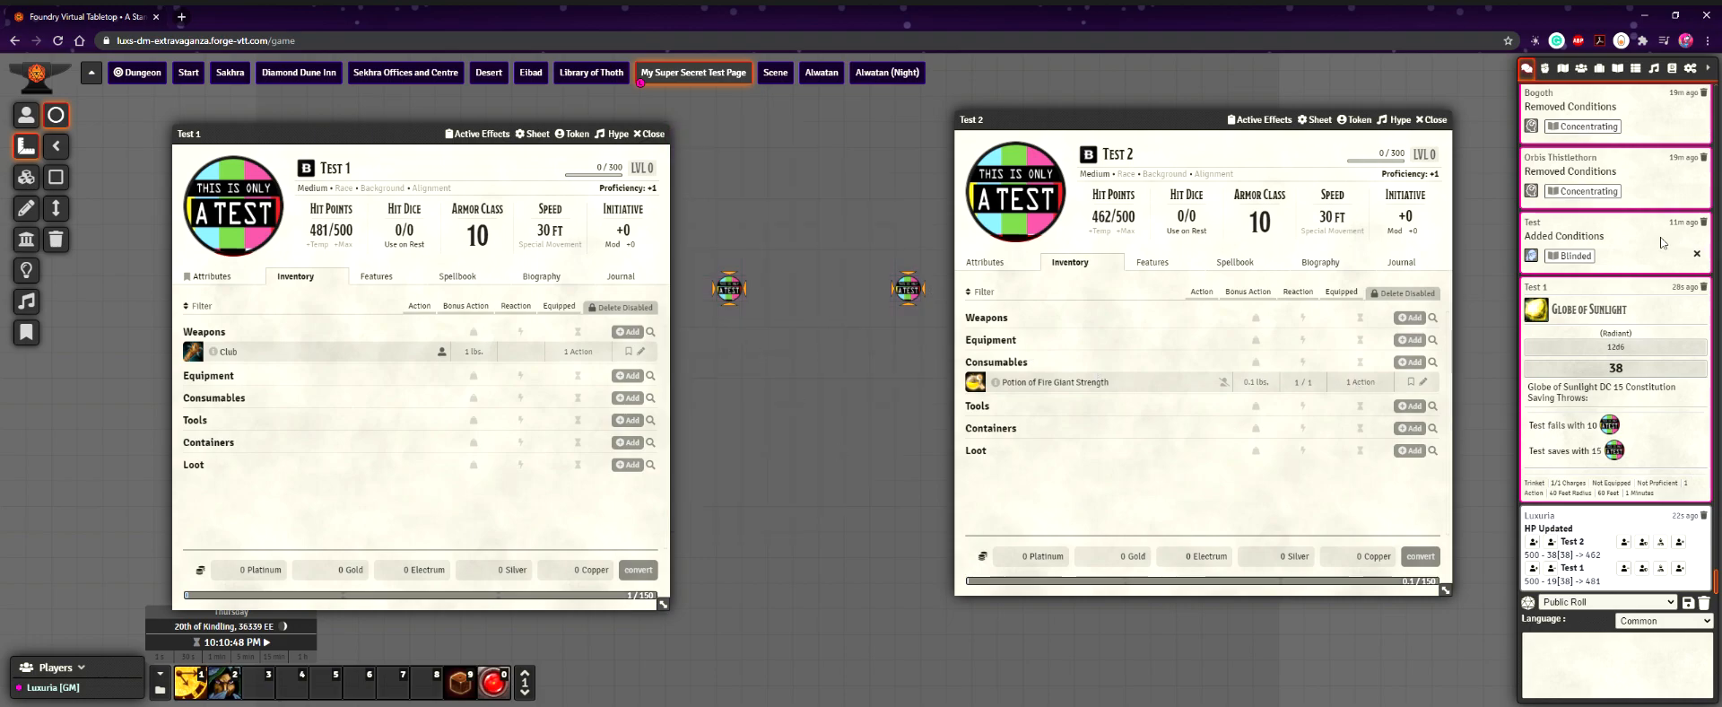
click(1599, 67)
mouse_move(1594, 368)
mouse_down()
mouse_move(296, 401)
mouse_move(327, 412)
mouse_up()
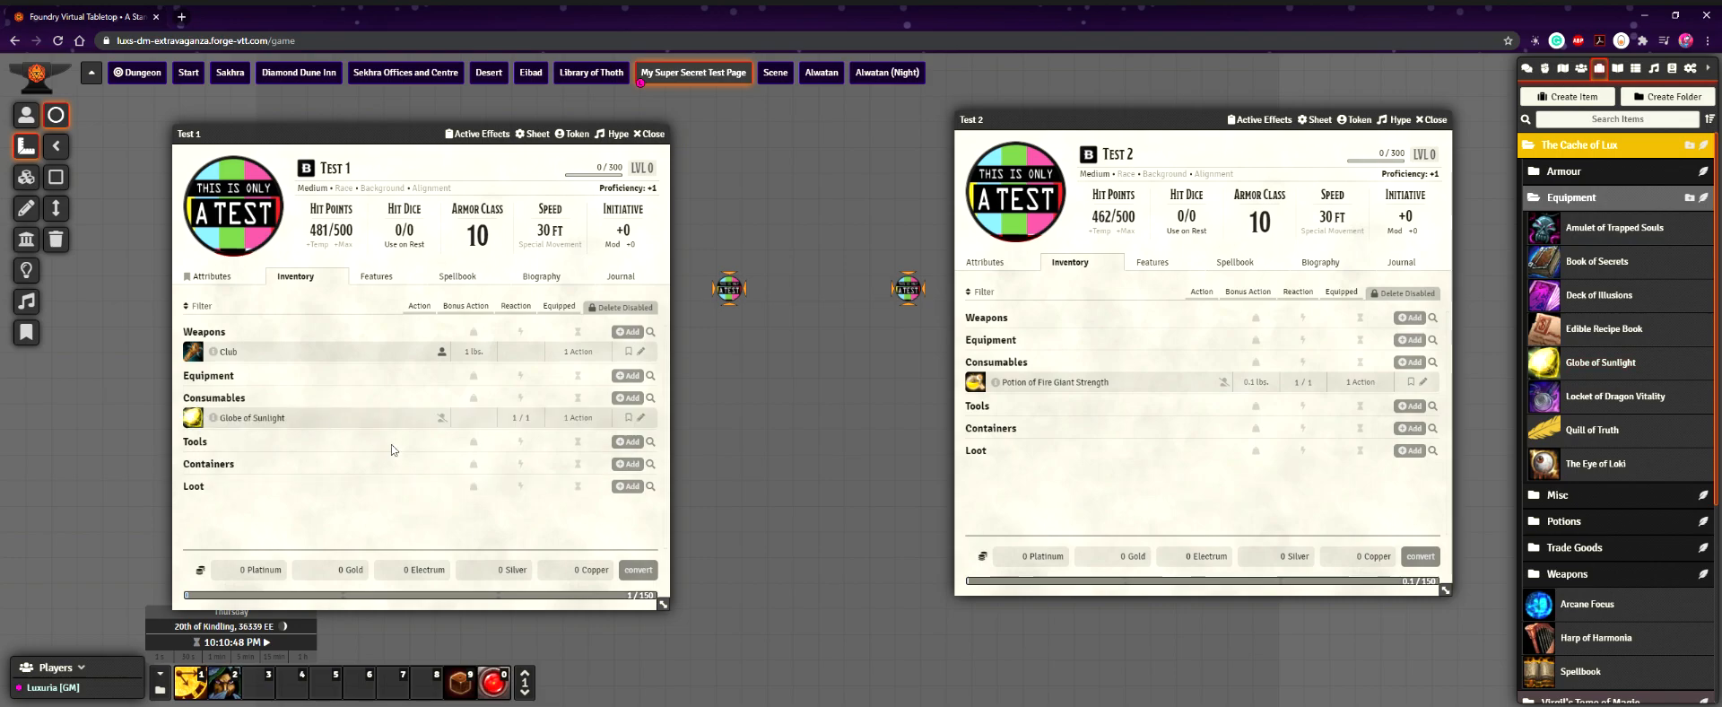
Open Test 1's new Globe of Sunlight, check its active effects, and close both windows
click(641, 418)
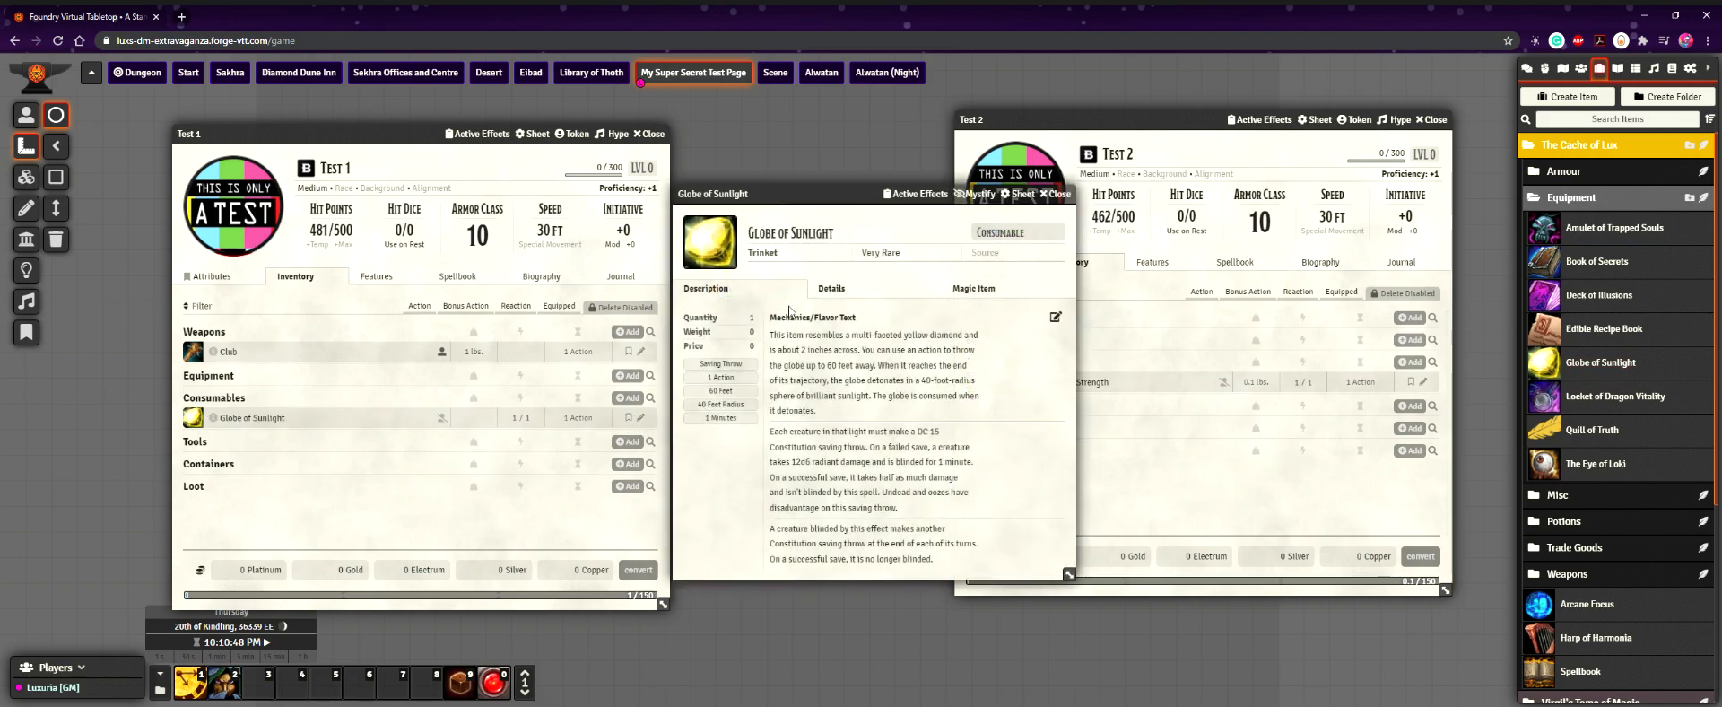
click(907, 194)
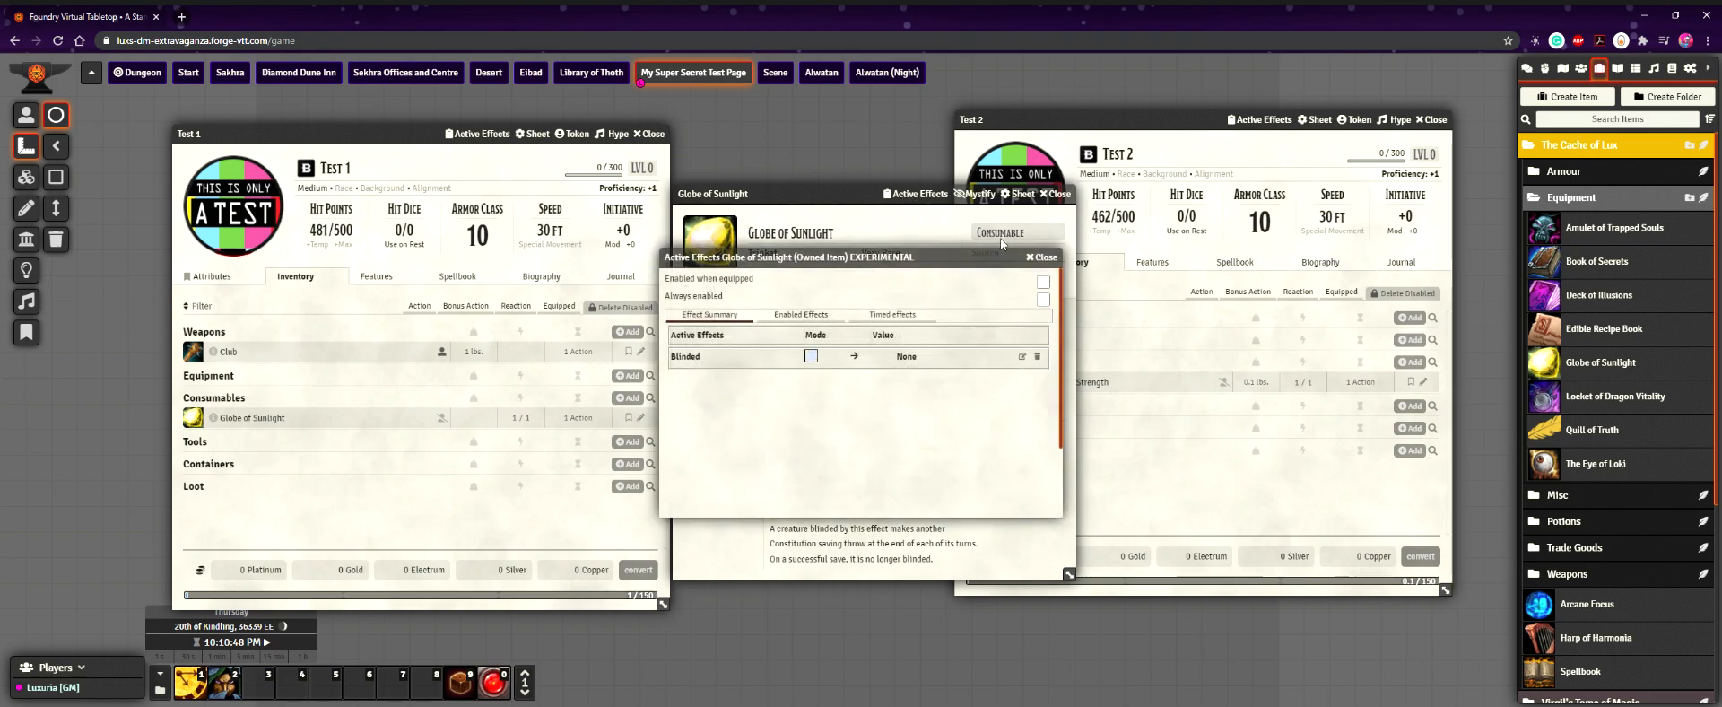
click(1042, 258)
click(1058, 194)
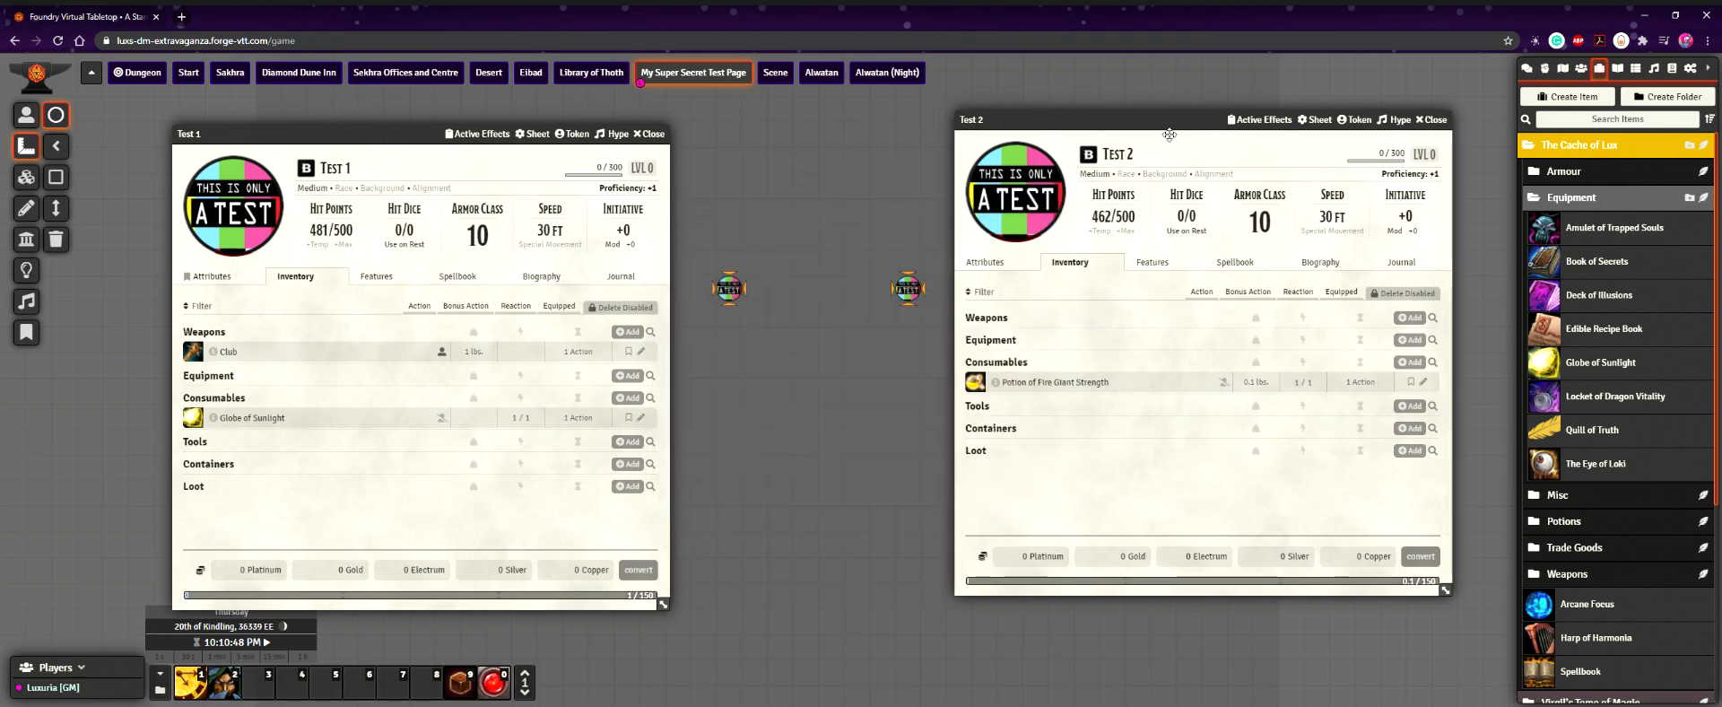
Move Test 2's sheet clear of the tokens, delete any stray circular template, and return to the token controls
drag(1094, 128, 1219, 131)
drag(910, 340, 761, 428)
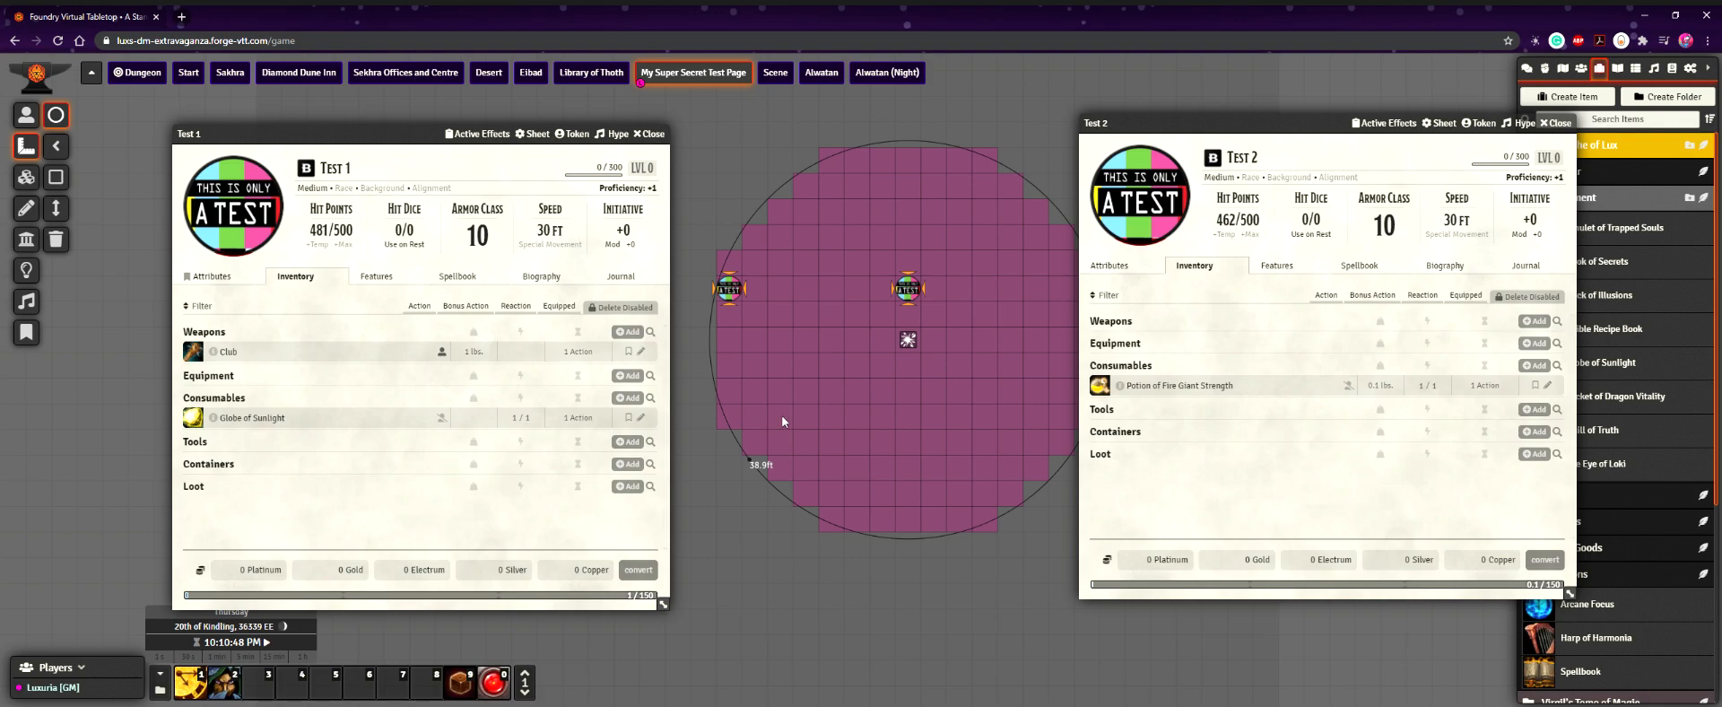
key(Delete)
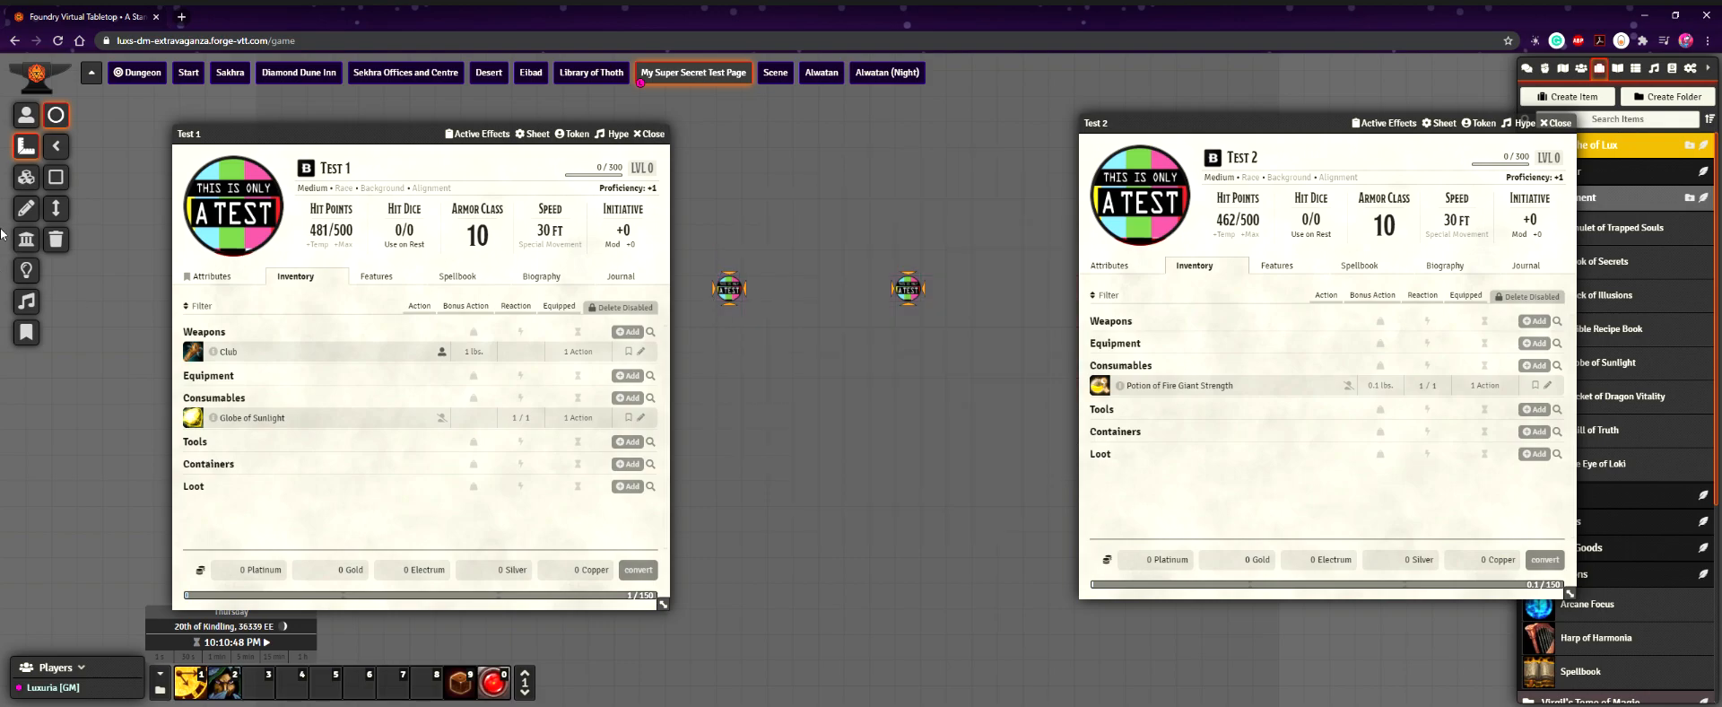
click(26, 115)
drag(853, 400, 781, 454)
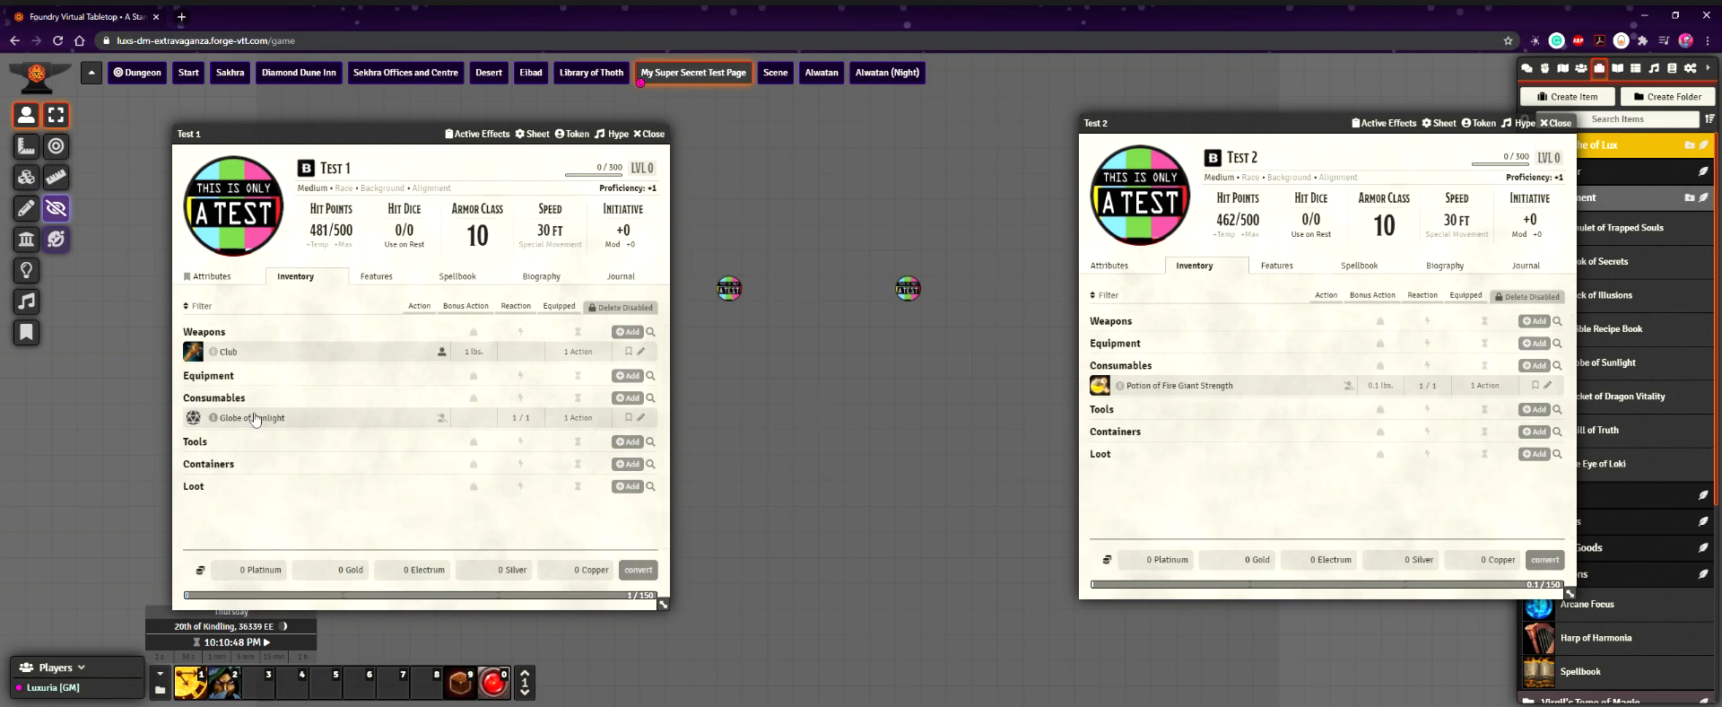
Use Test 1's Globe of Sunlight, placing its 40 ft circular template near the tokens, and uncover the chat log to check the result
click(192, 417)
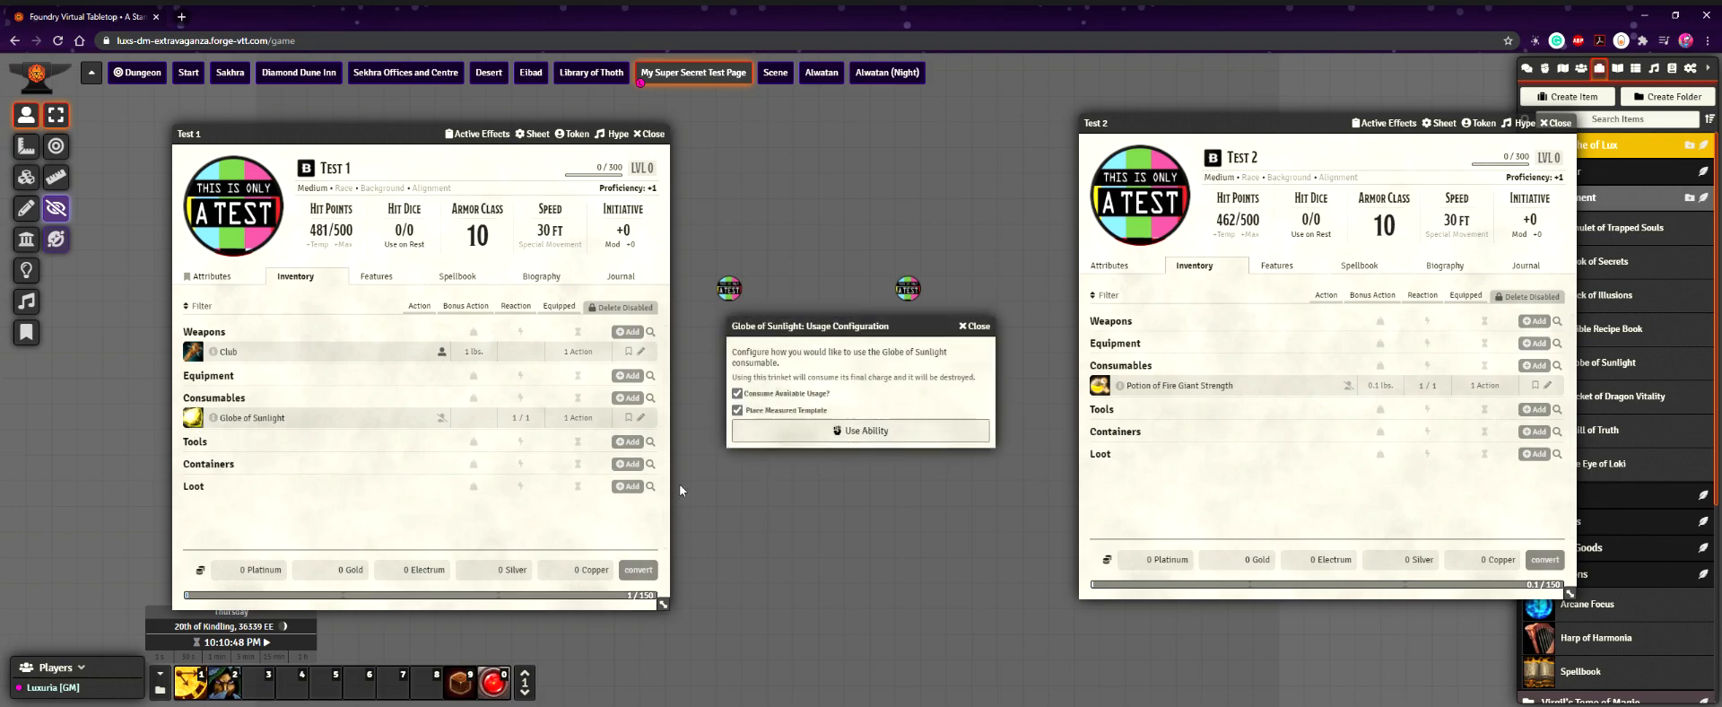
click(766, 433)
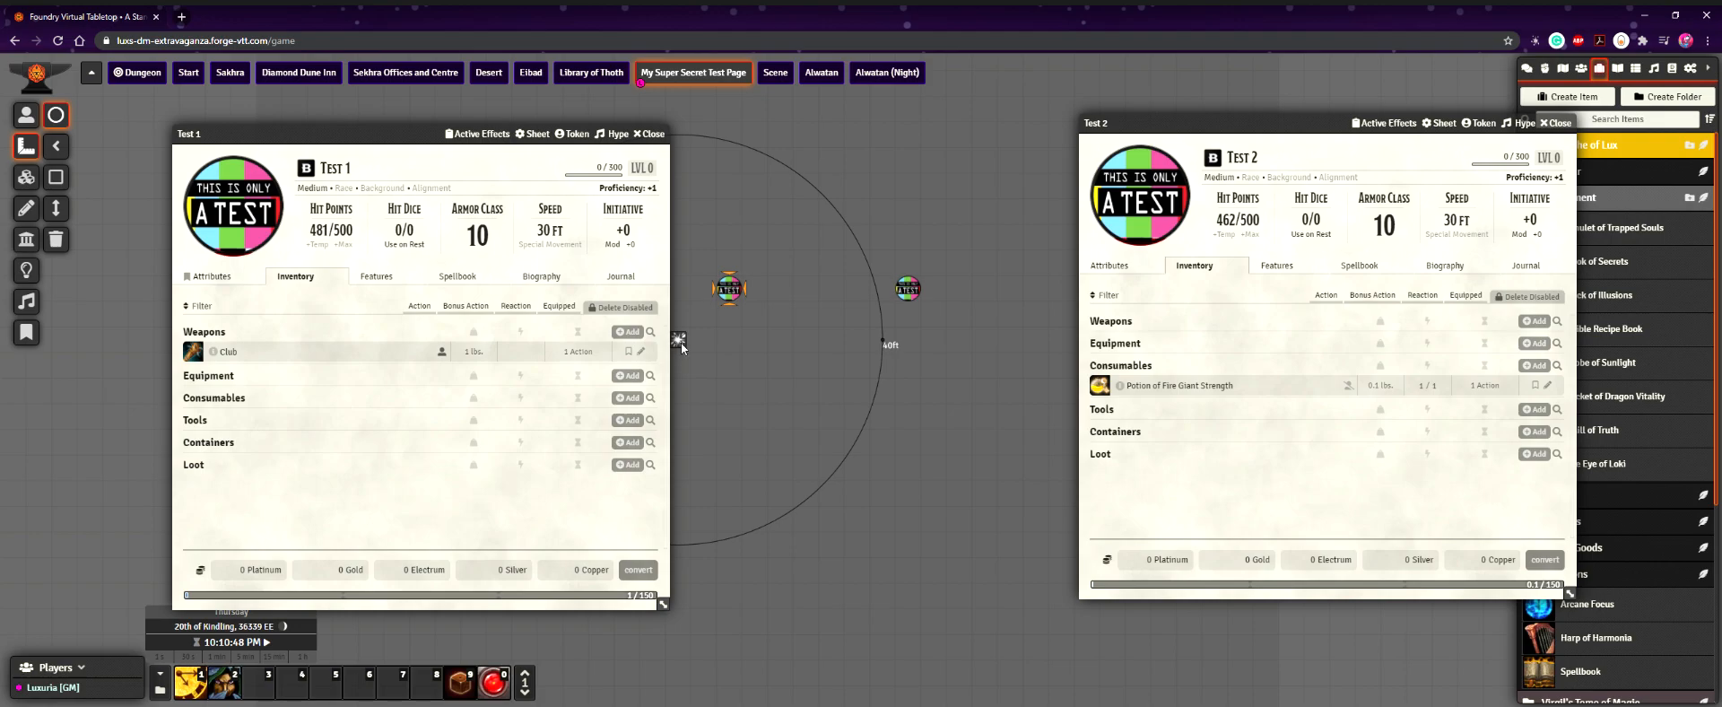
click(680, 345)
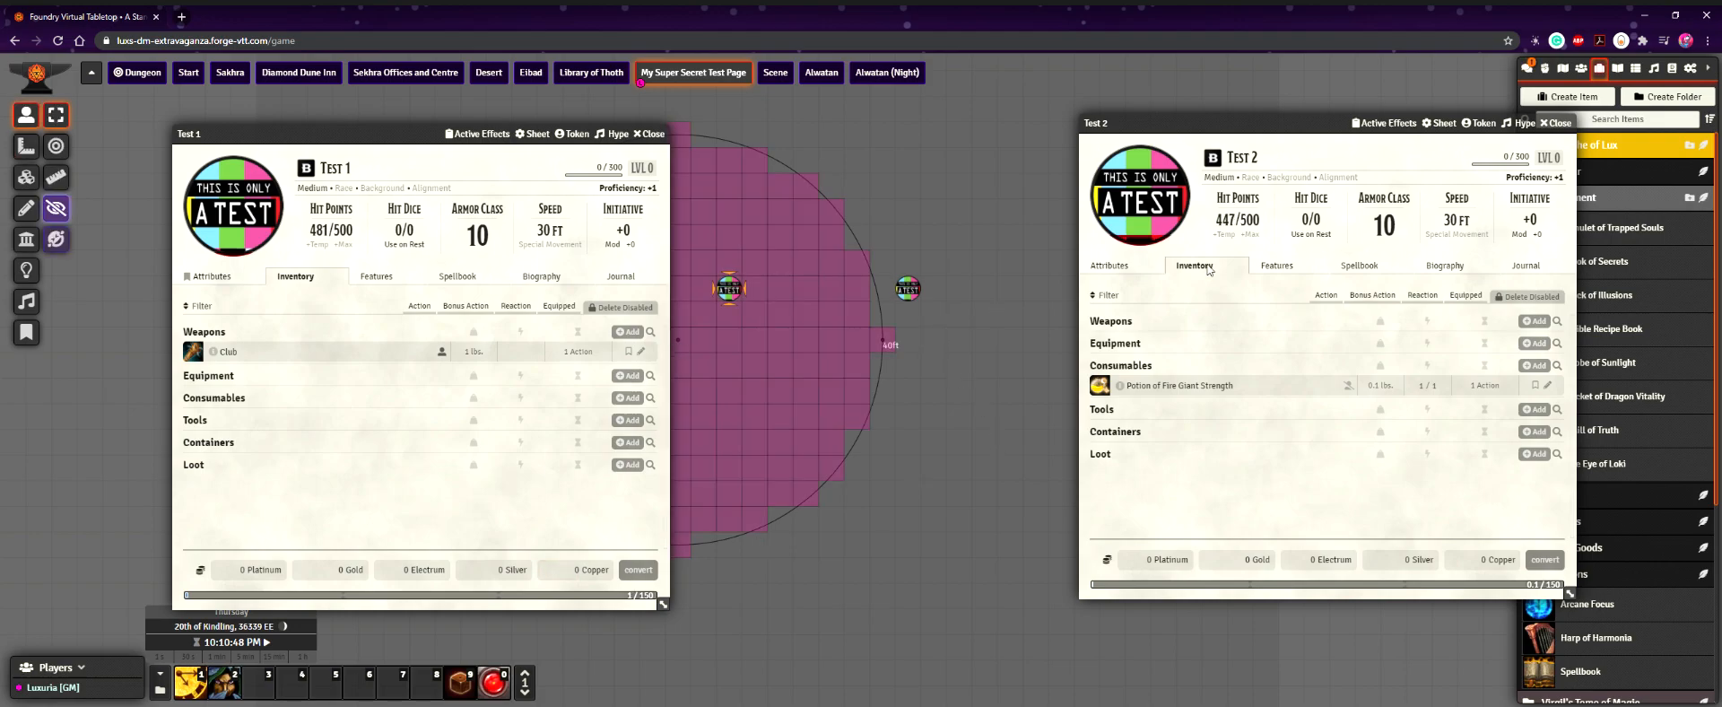
drag(1327, 133, 1078, 130)
click(1527, 67)
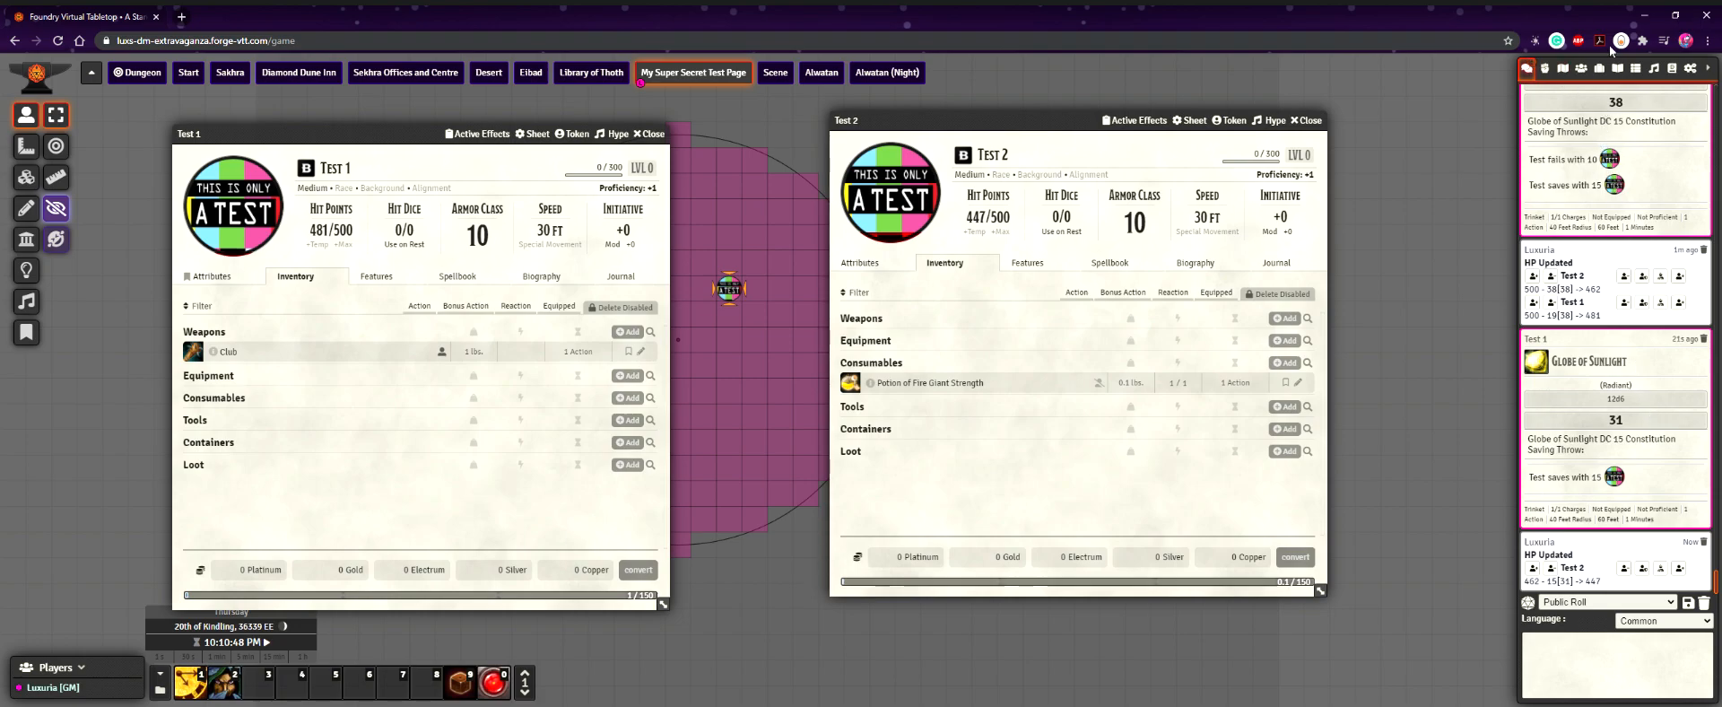
Add another Globe of Sunlight to Test 1, use it with a second circular template around the tokens, and check the chat log
click(1601, 68)
drag(1609, 368, 263, 440)
click(193, 417)
click(746, 431)
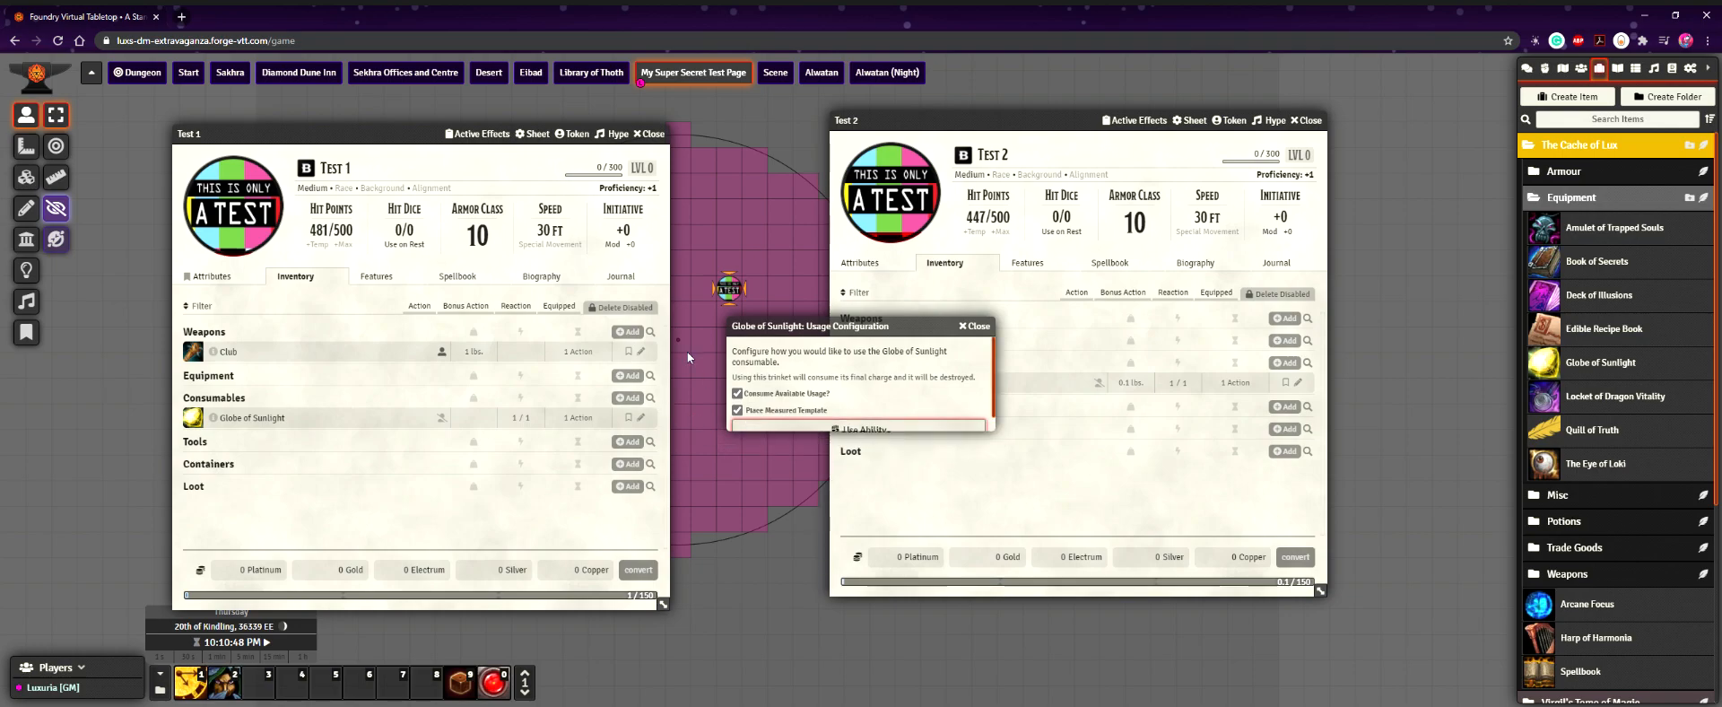
click(633, 307)
click(674, 300)
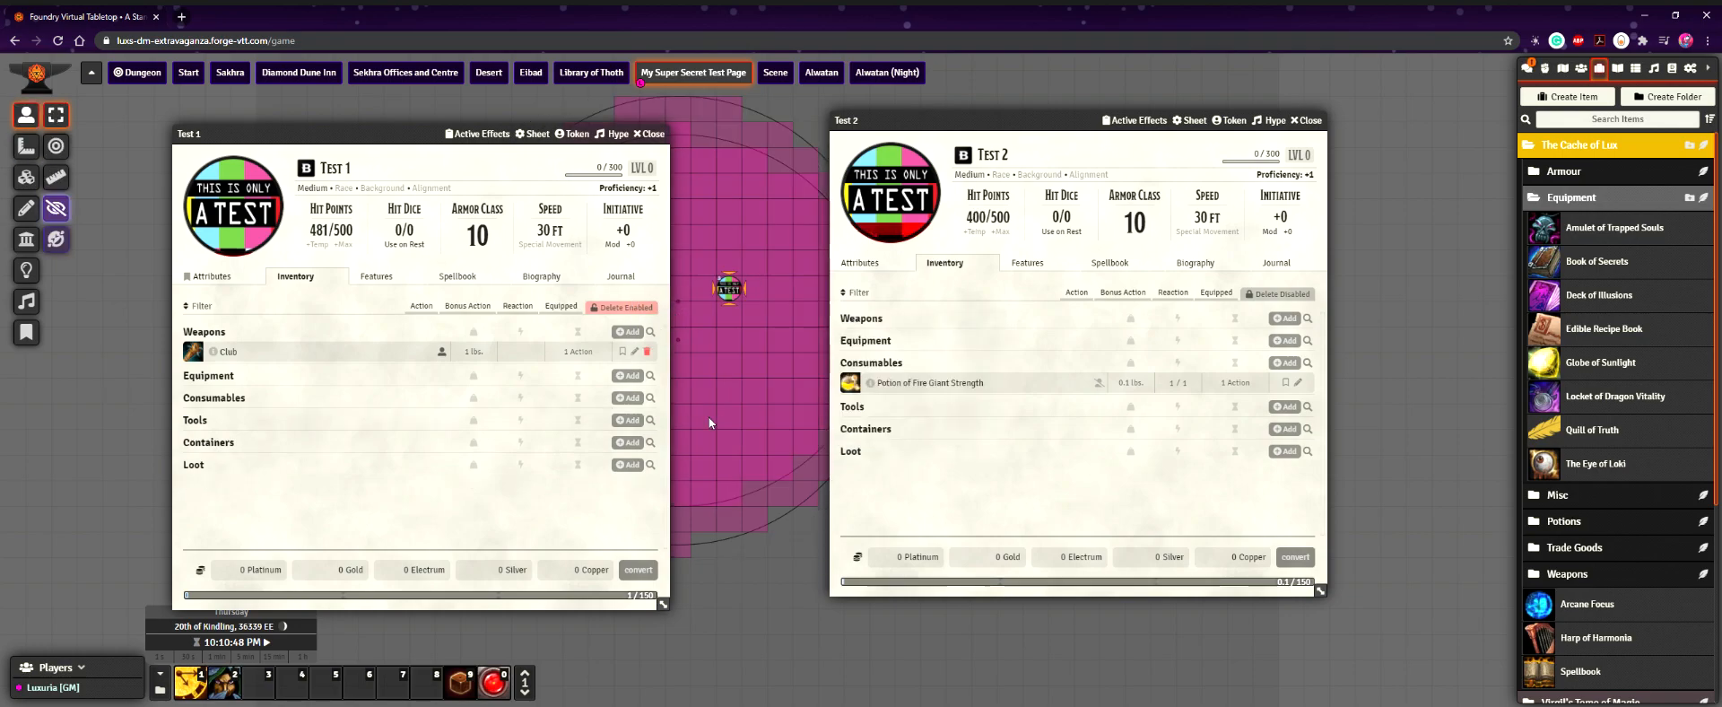
scroll(761, 308, up, 8)
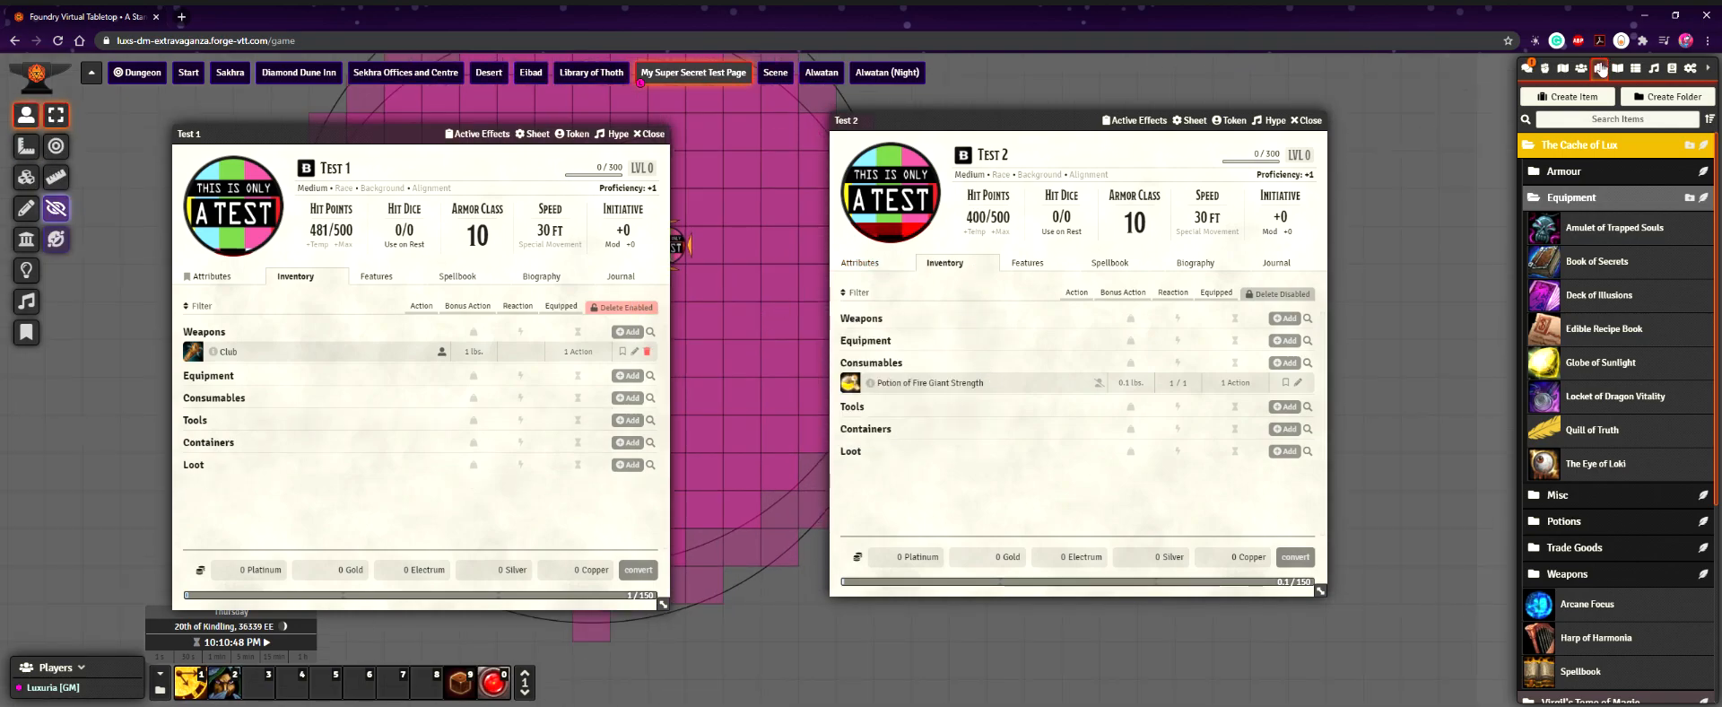
click(1525, 68)
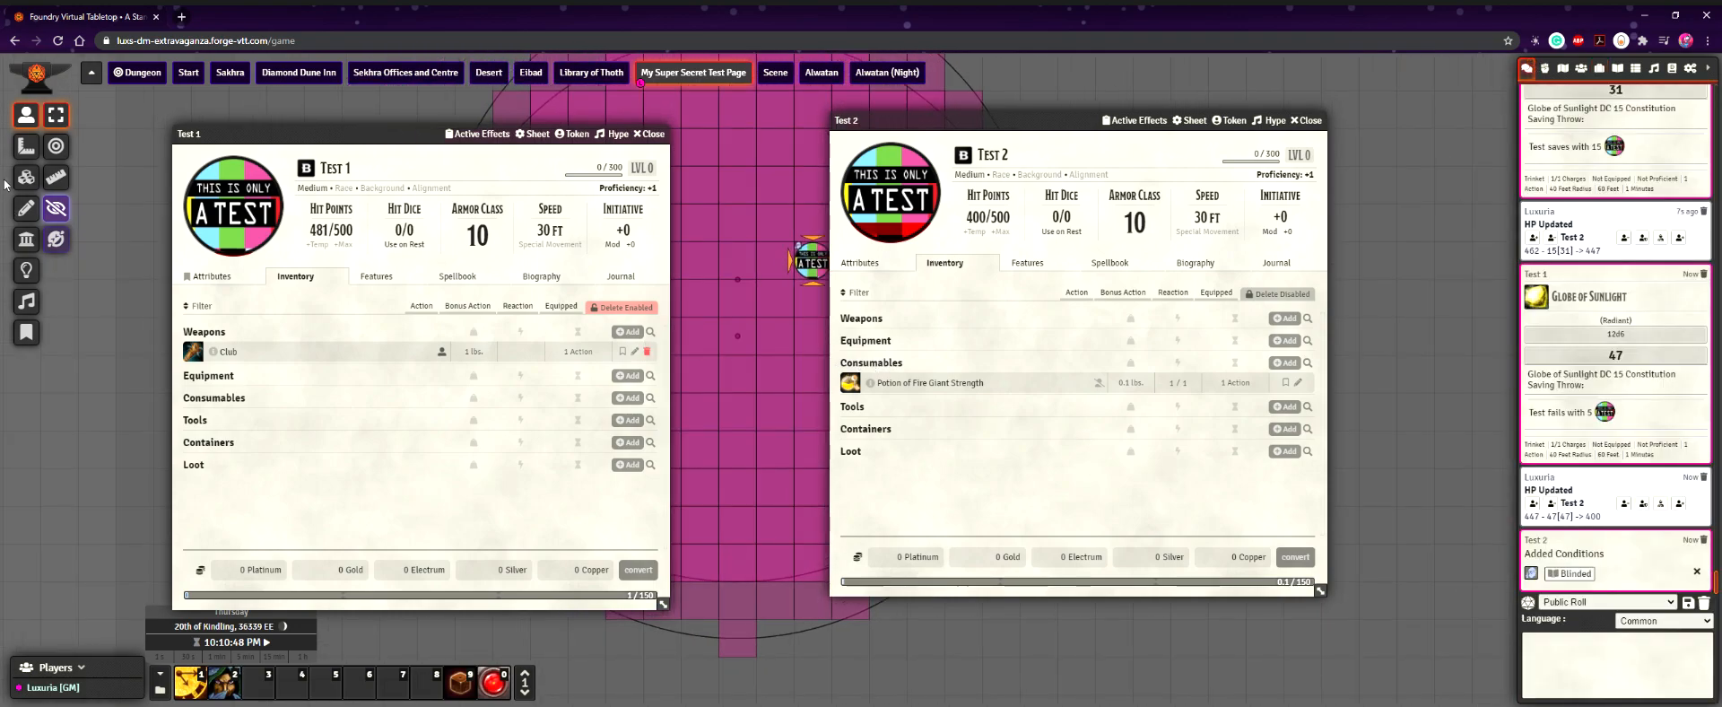
Clear all measured templates from the scene
click(28, 157)
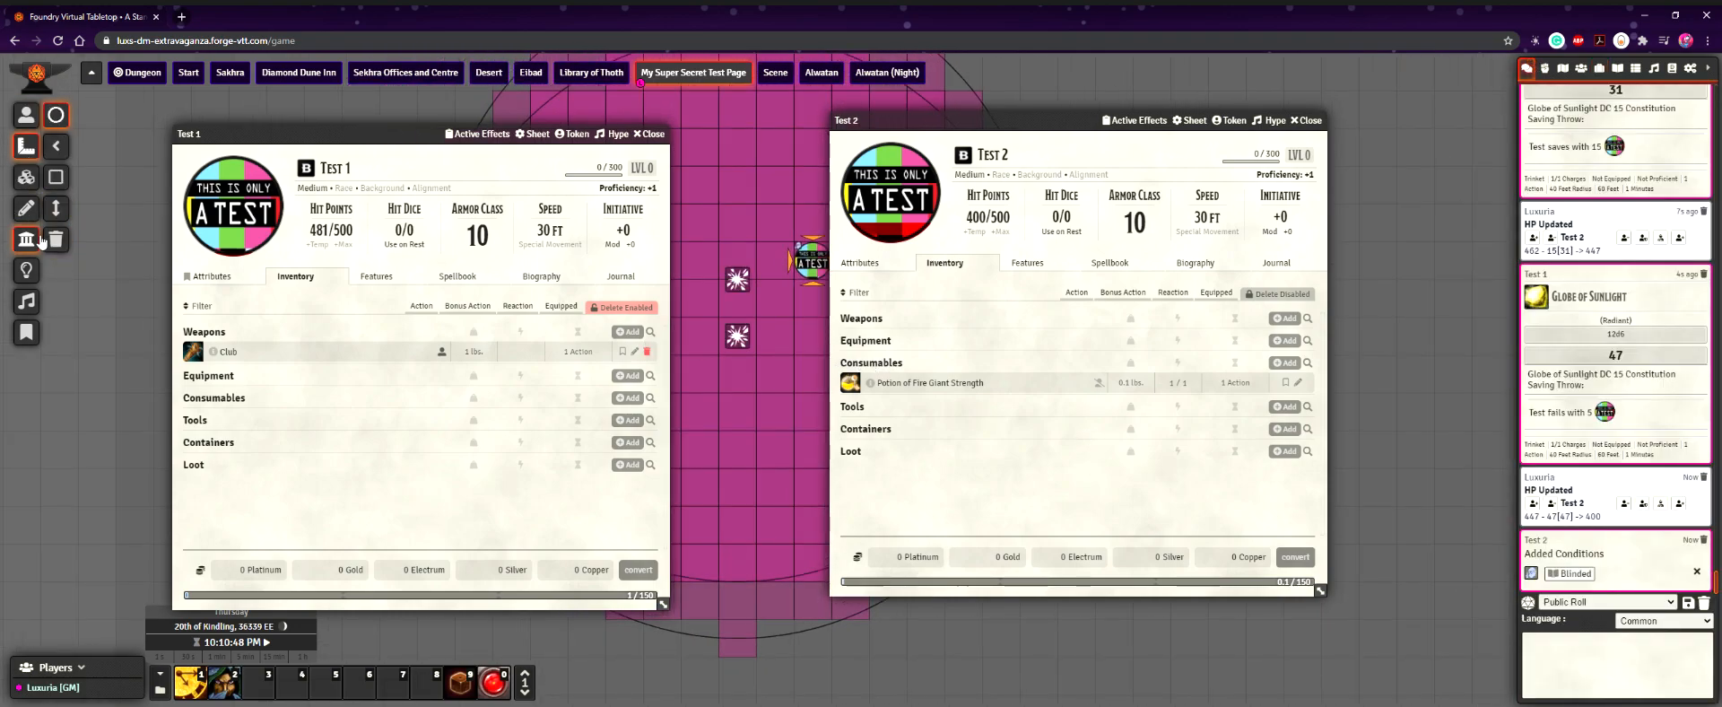
click(56, 239)
click(797, 404)
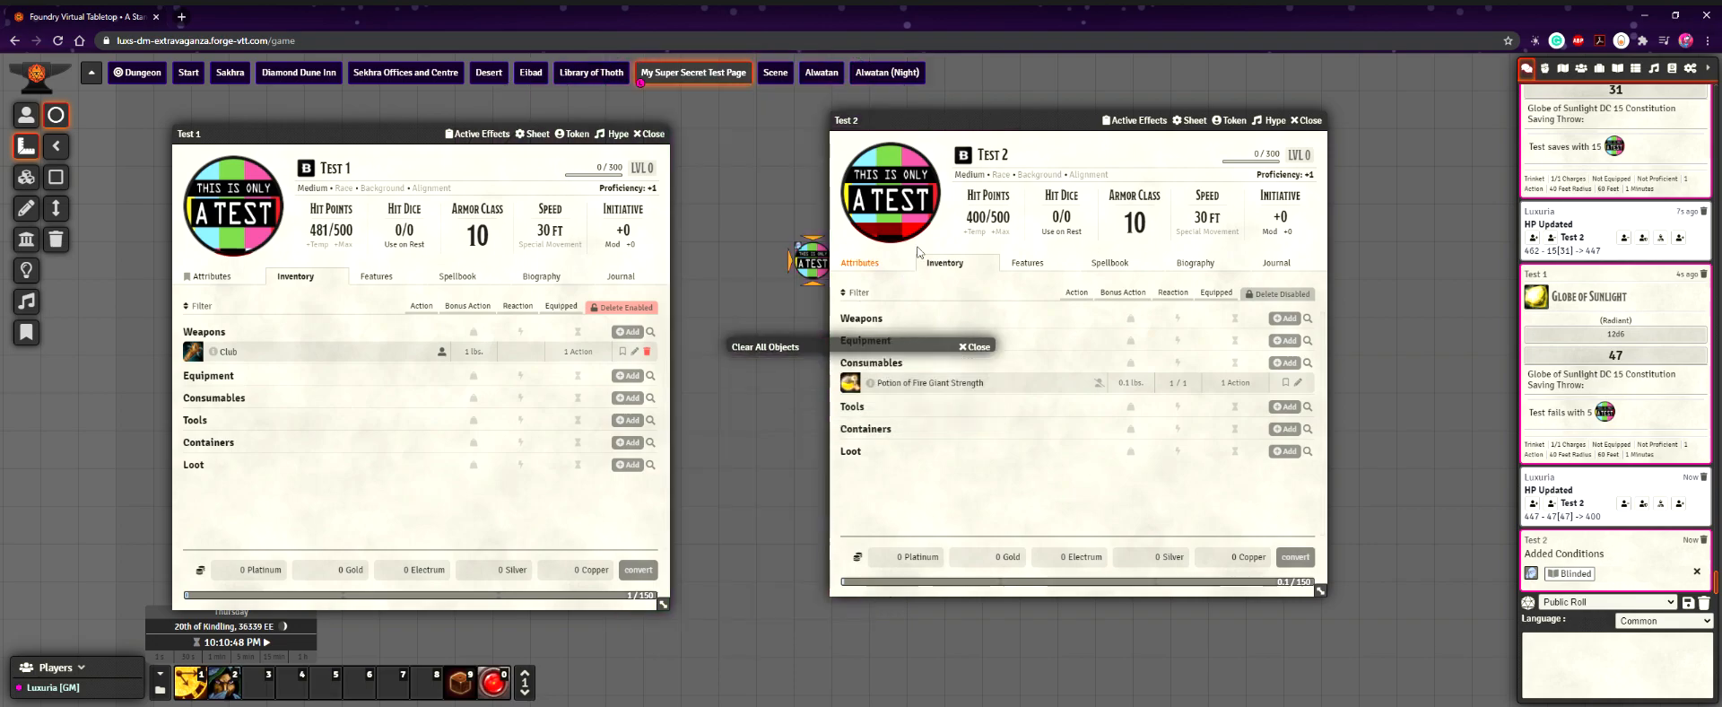
Move both character sheets away from the tokens, return to the token controls, and inspect Test 2's token
drag(960, 136, 1313, 130)
drag(385, 141, 258, 125)
drag(1273, 117, 1228, 159)
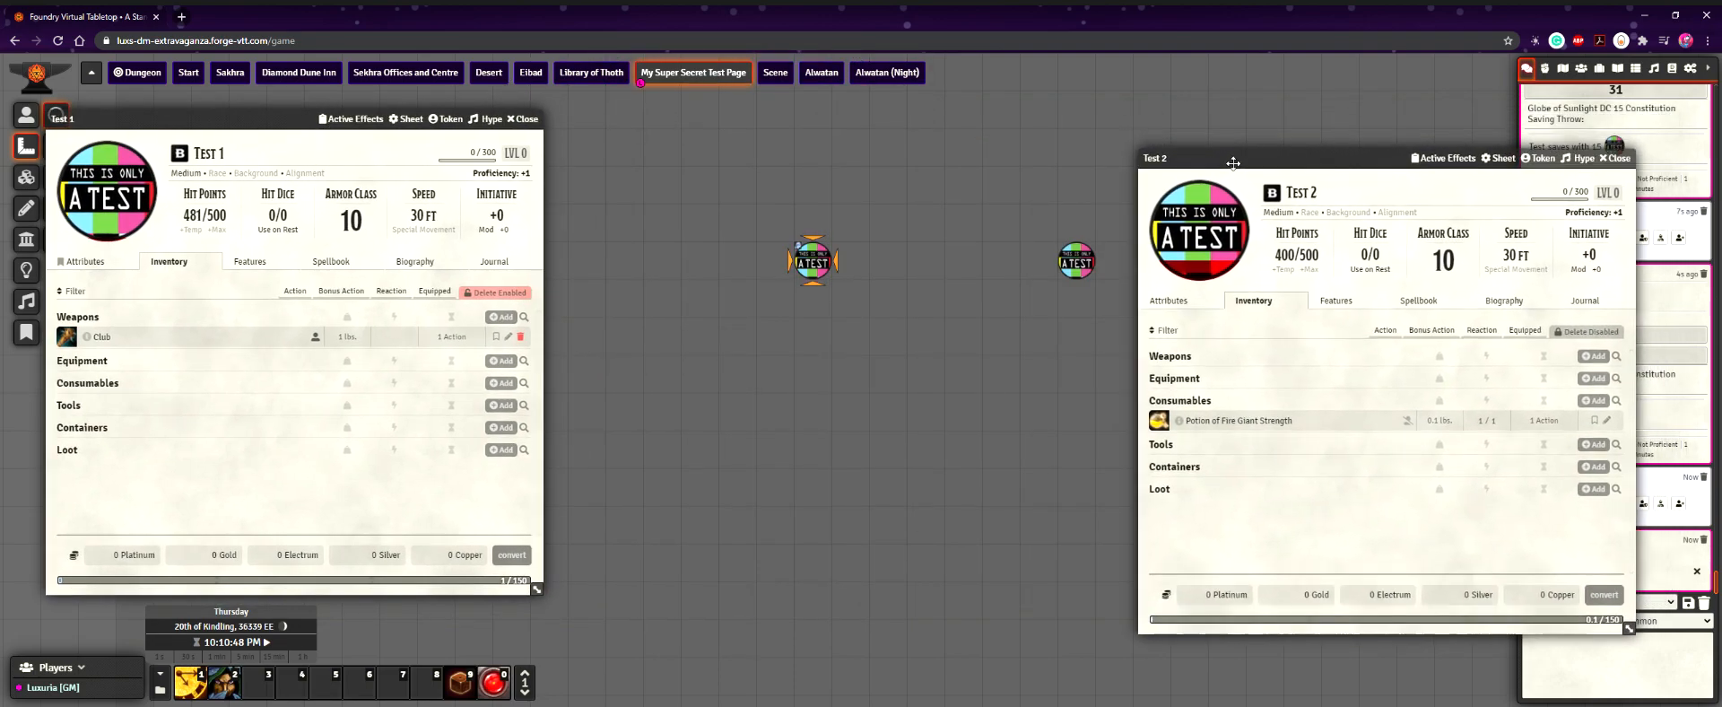
scroll(924, 339, up, 8)
drag(907, 328, 886, 448)
scroll(886, 448, down, 8)
scroll(885, 449, up, 4)
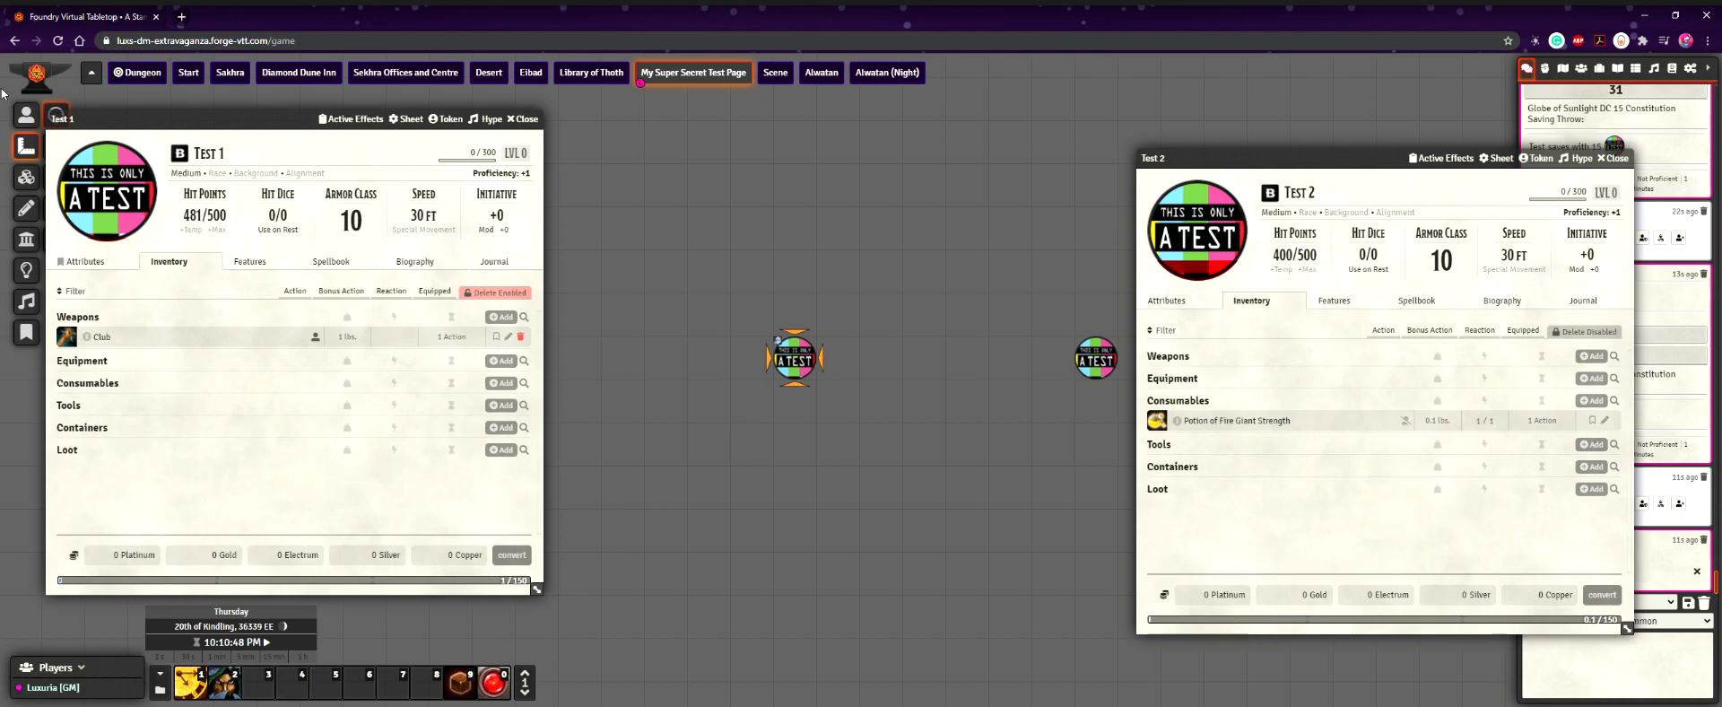
click(26, 115)
mouse_move(801, 359)
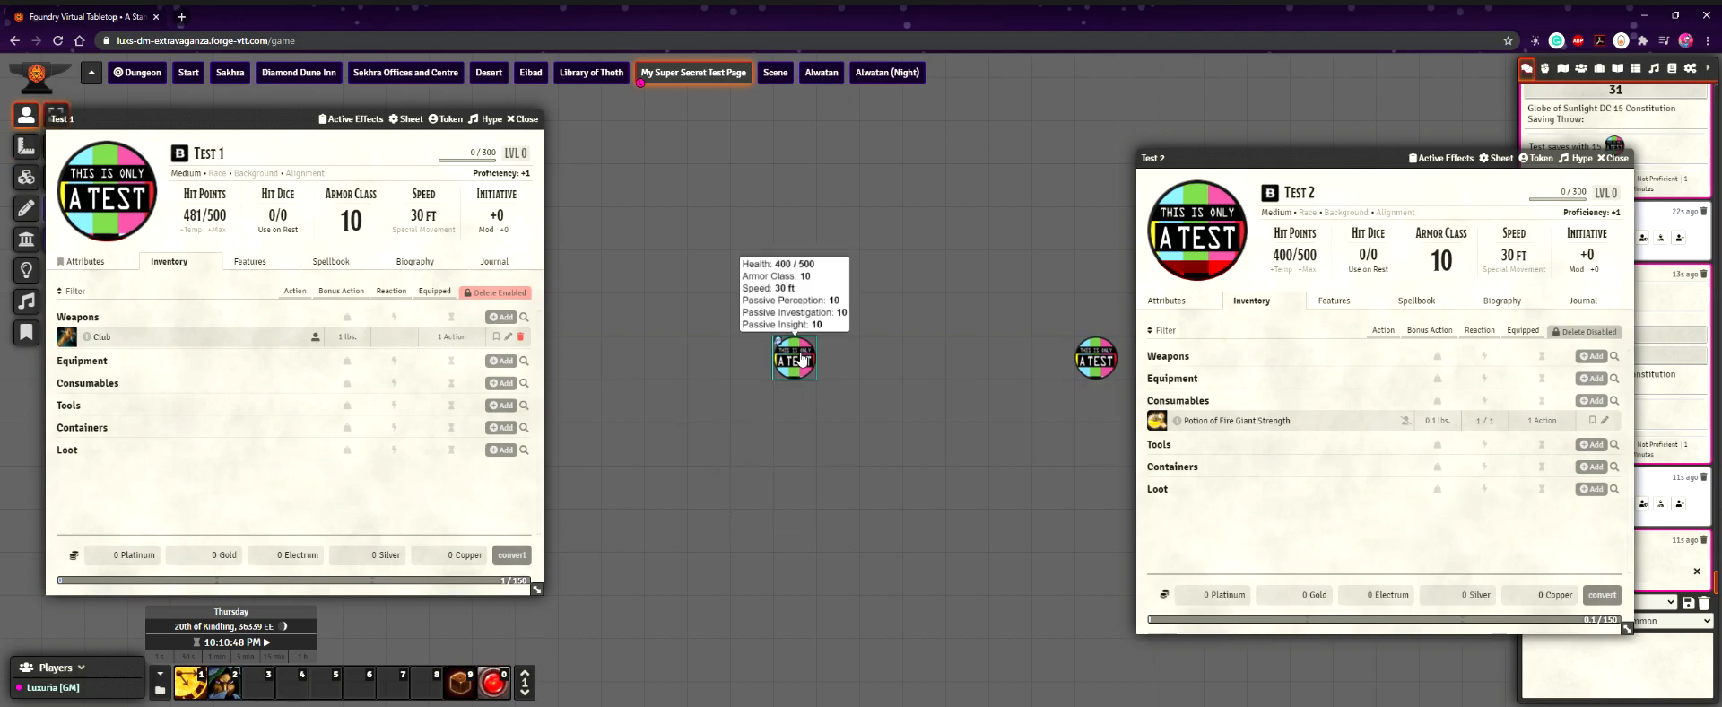
Uncover the chat log and look through the journal folders for the Blinded condition's entry
drag(1381, 174, 1142, 131)
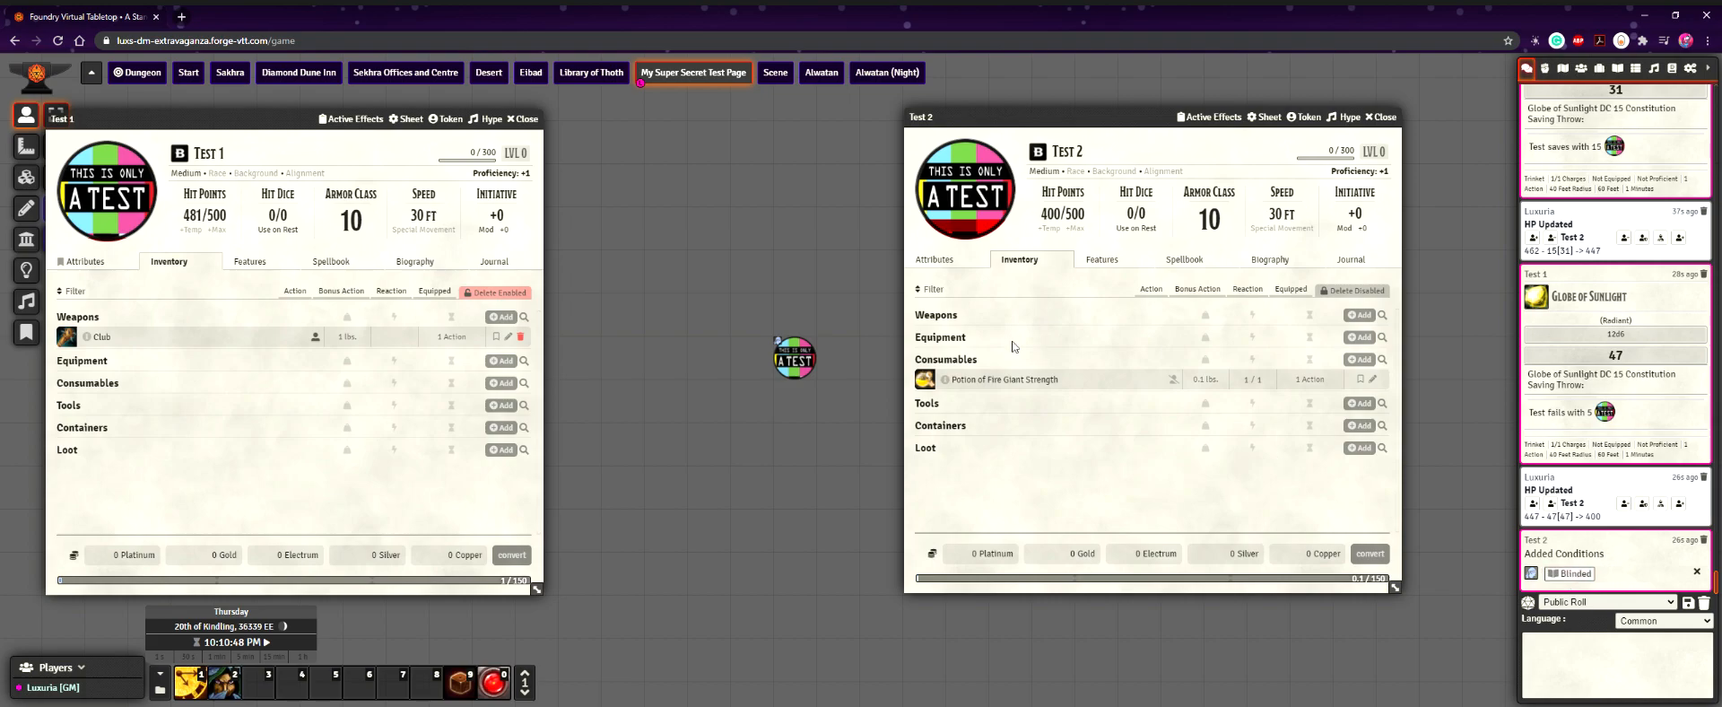
click(1617, 67)
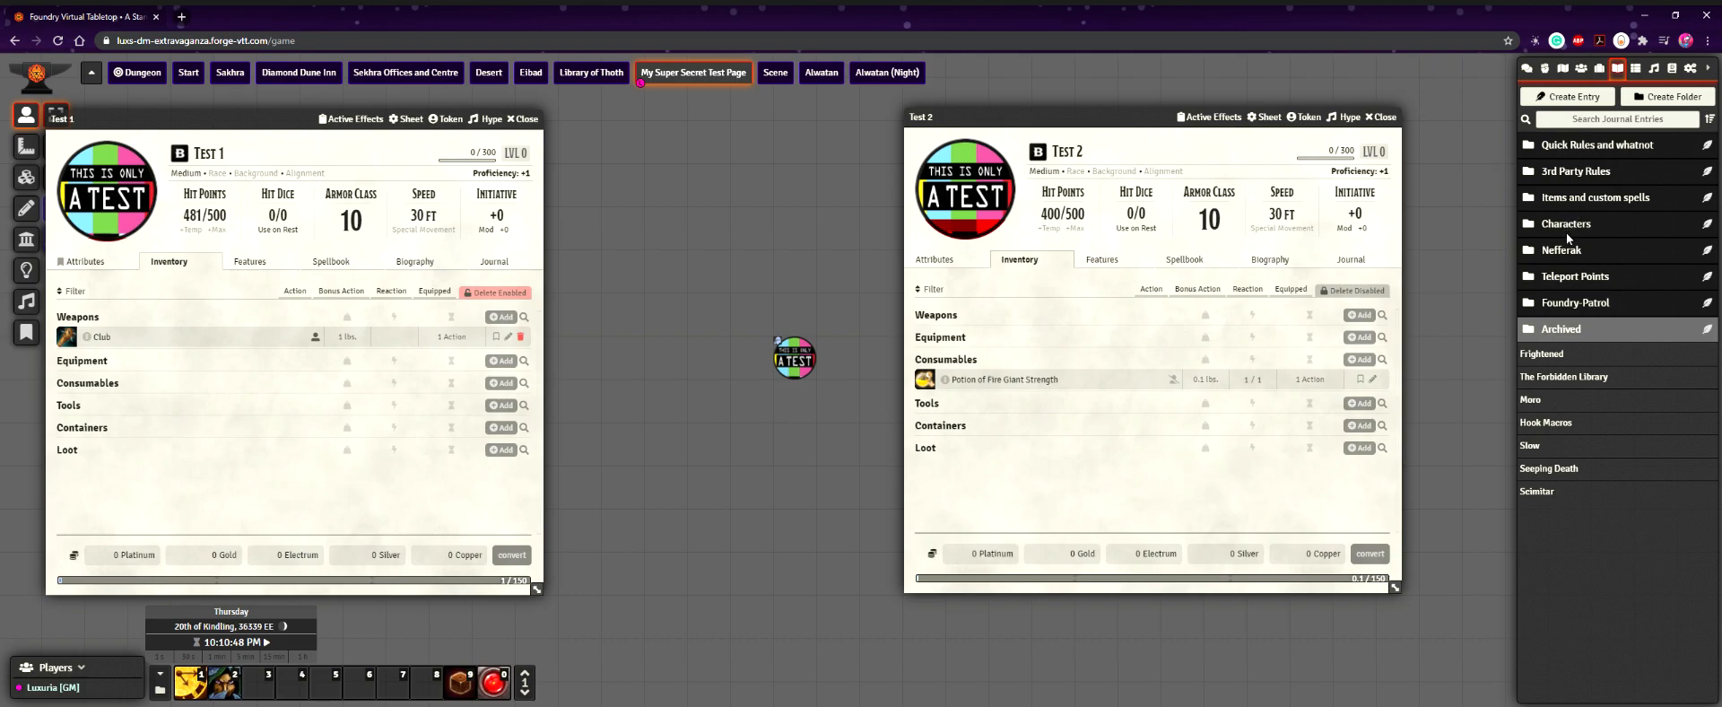
click(1562, 329)
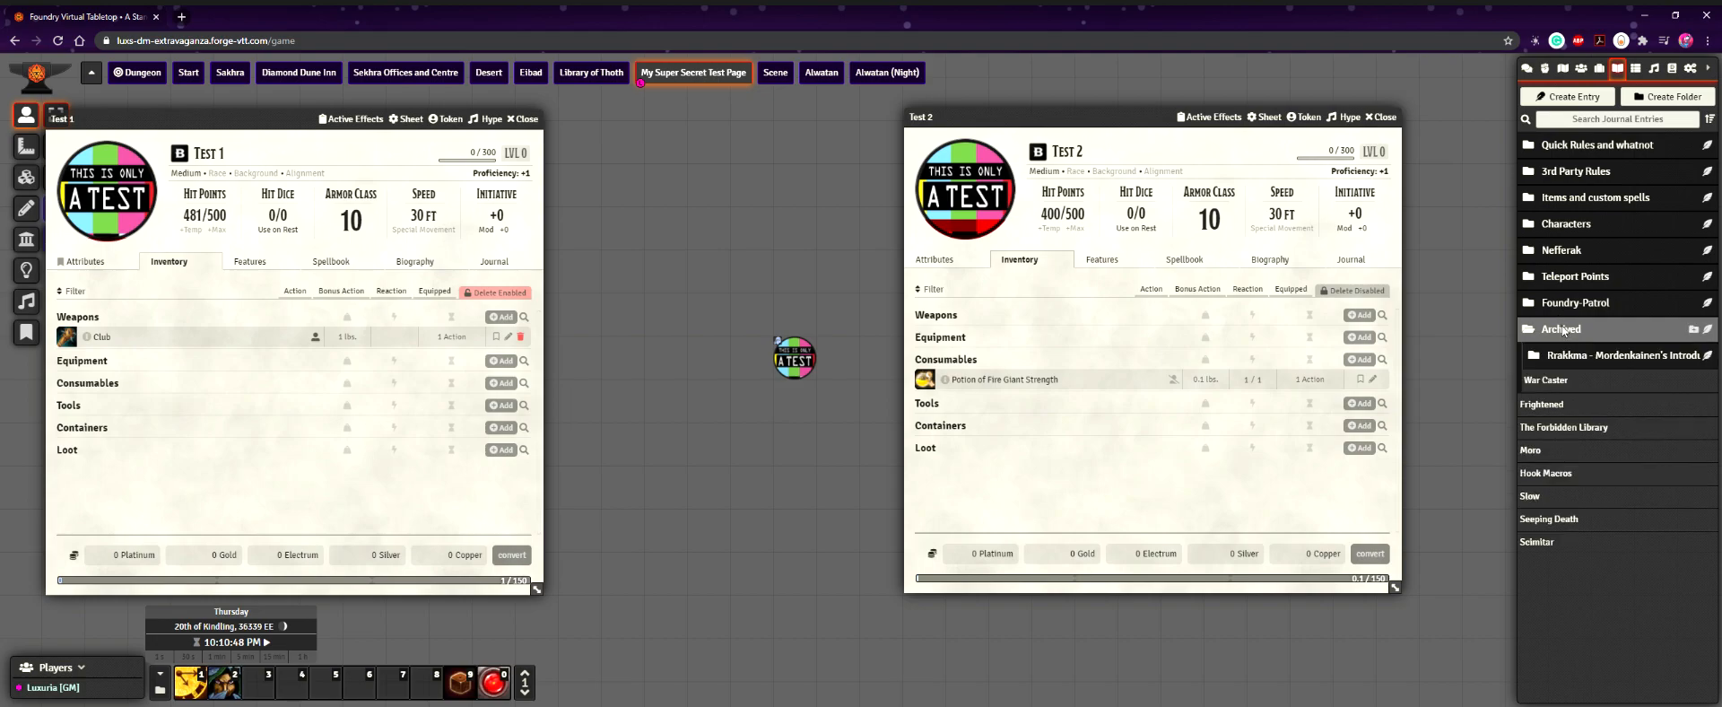
click(1562, 329)
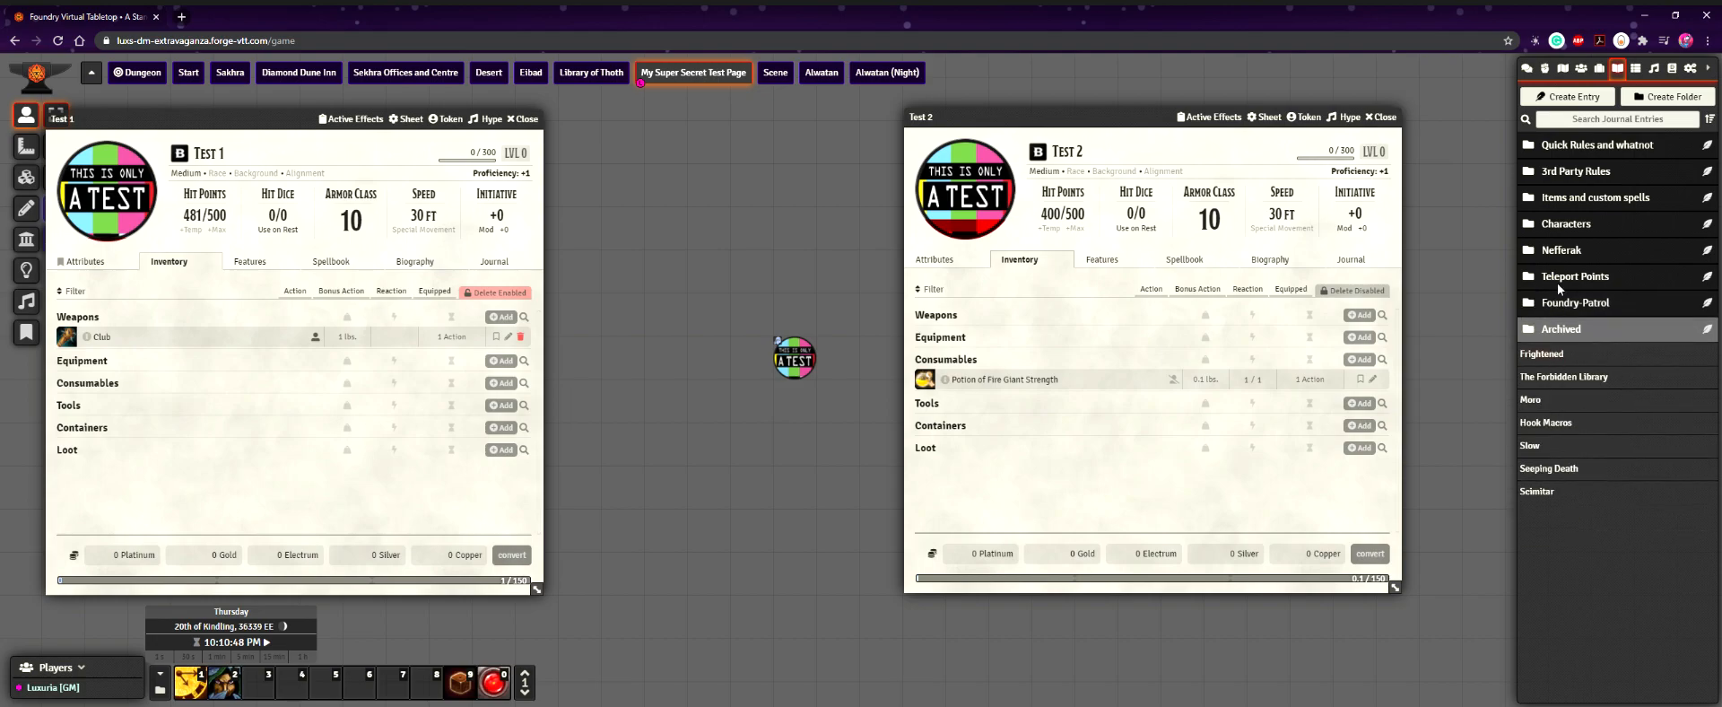
click(1558, 283)
click(1557, 281)
click(1551, 257)
click(1552, 256)
click(1556, 232)
click(1558, 224)
click(1558, 251)
click(1558, 251)
click(1557, 202)
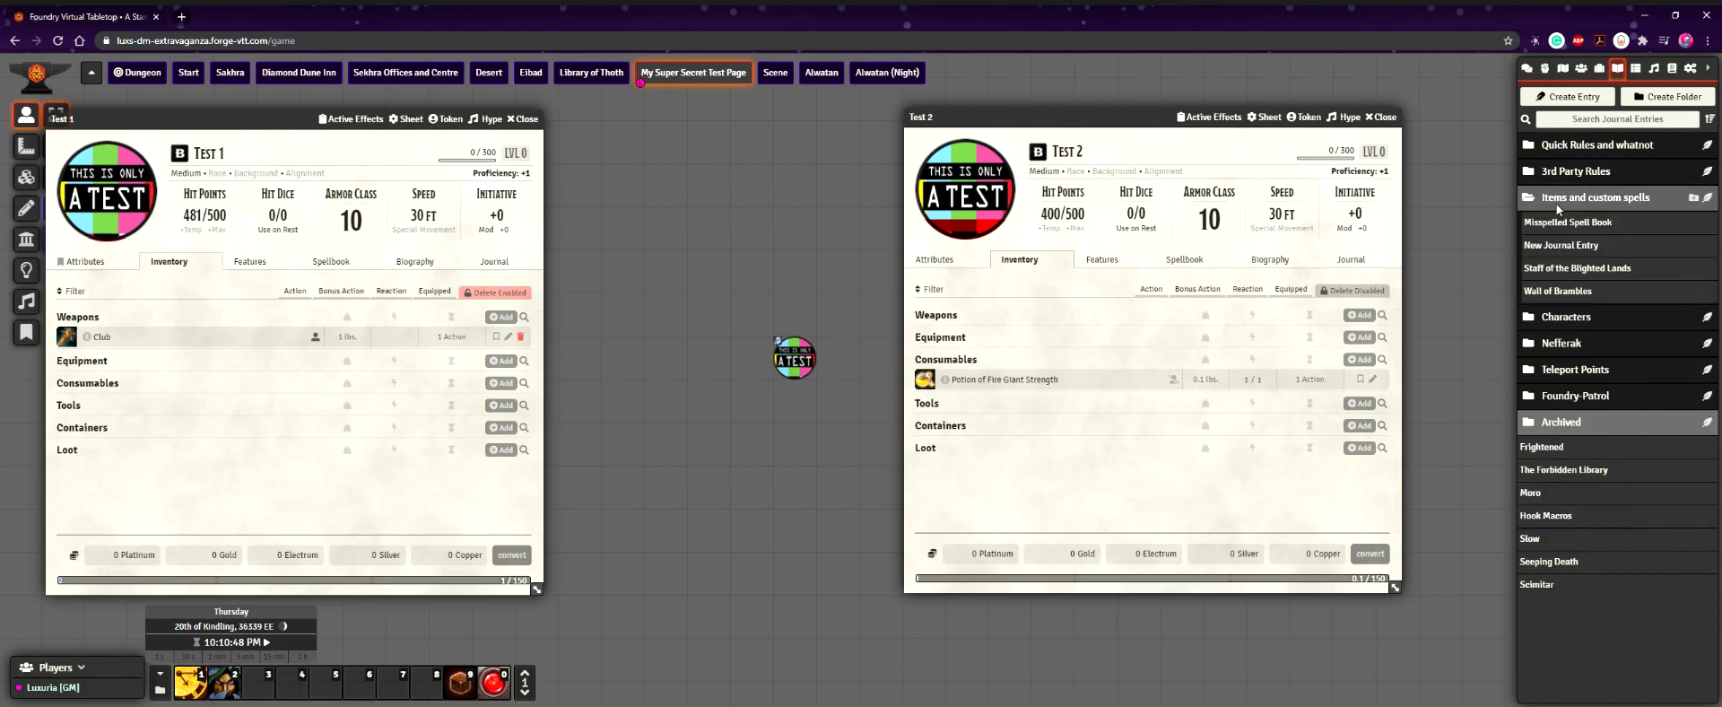
click(1557, 200)
click(1557, 180)
click(1557, 180)
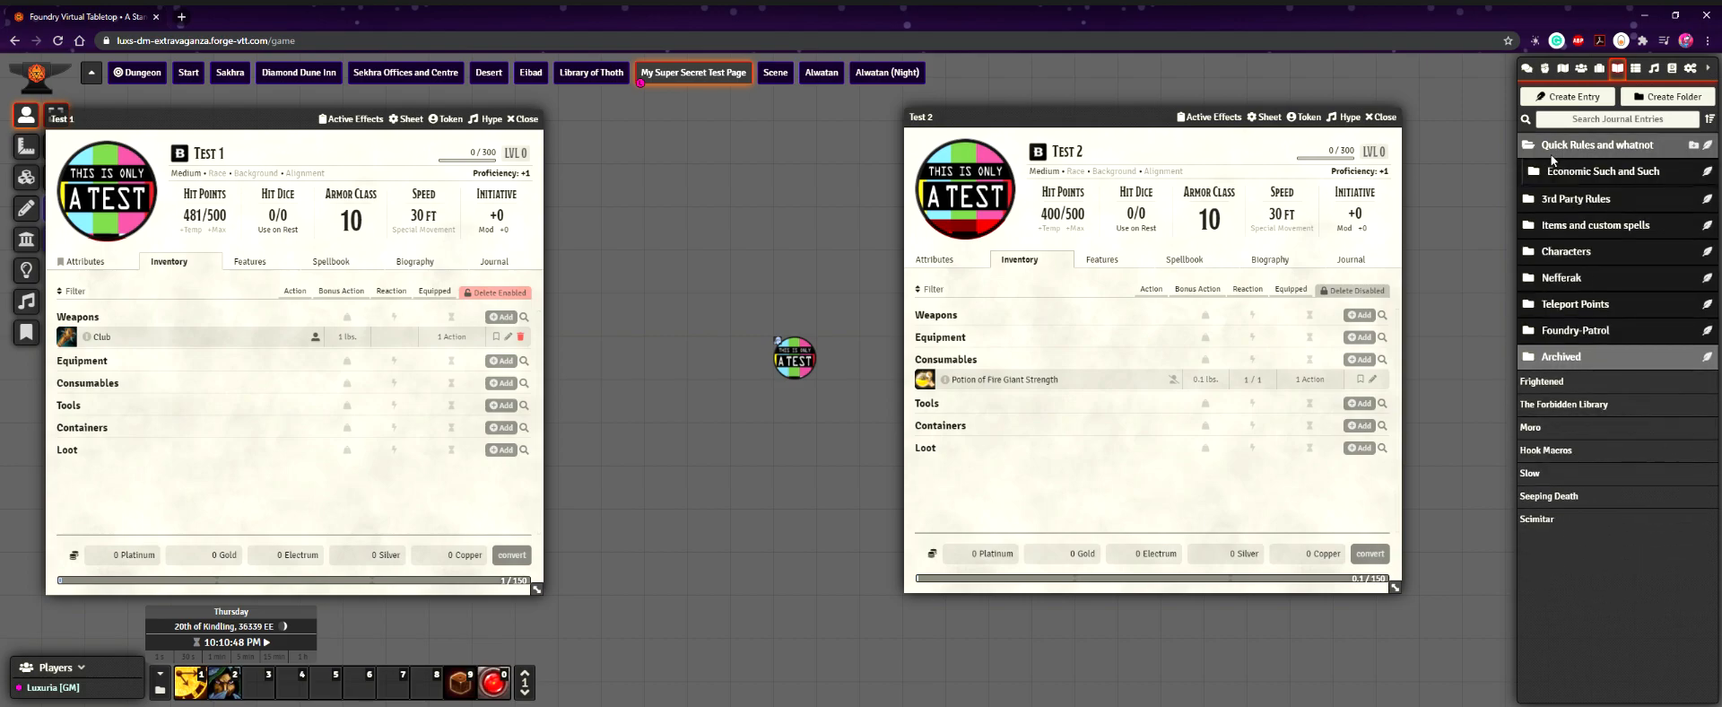
click(1590, 69)
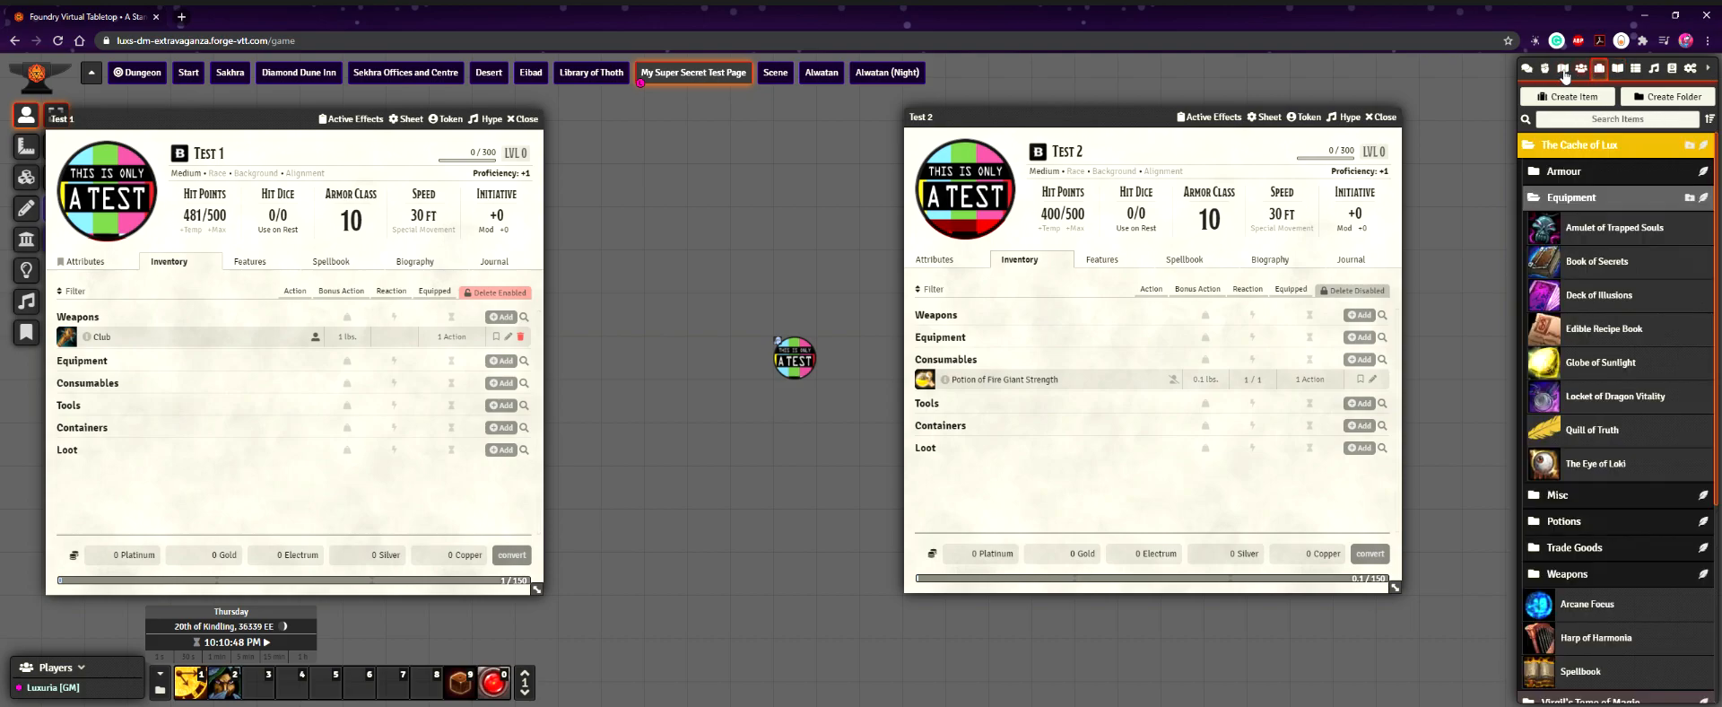
Open the Blinded condition's journal entry from Test 2's added condition in the chat log, read its rules, and close it
click(1527, 69)
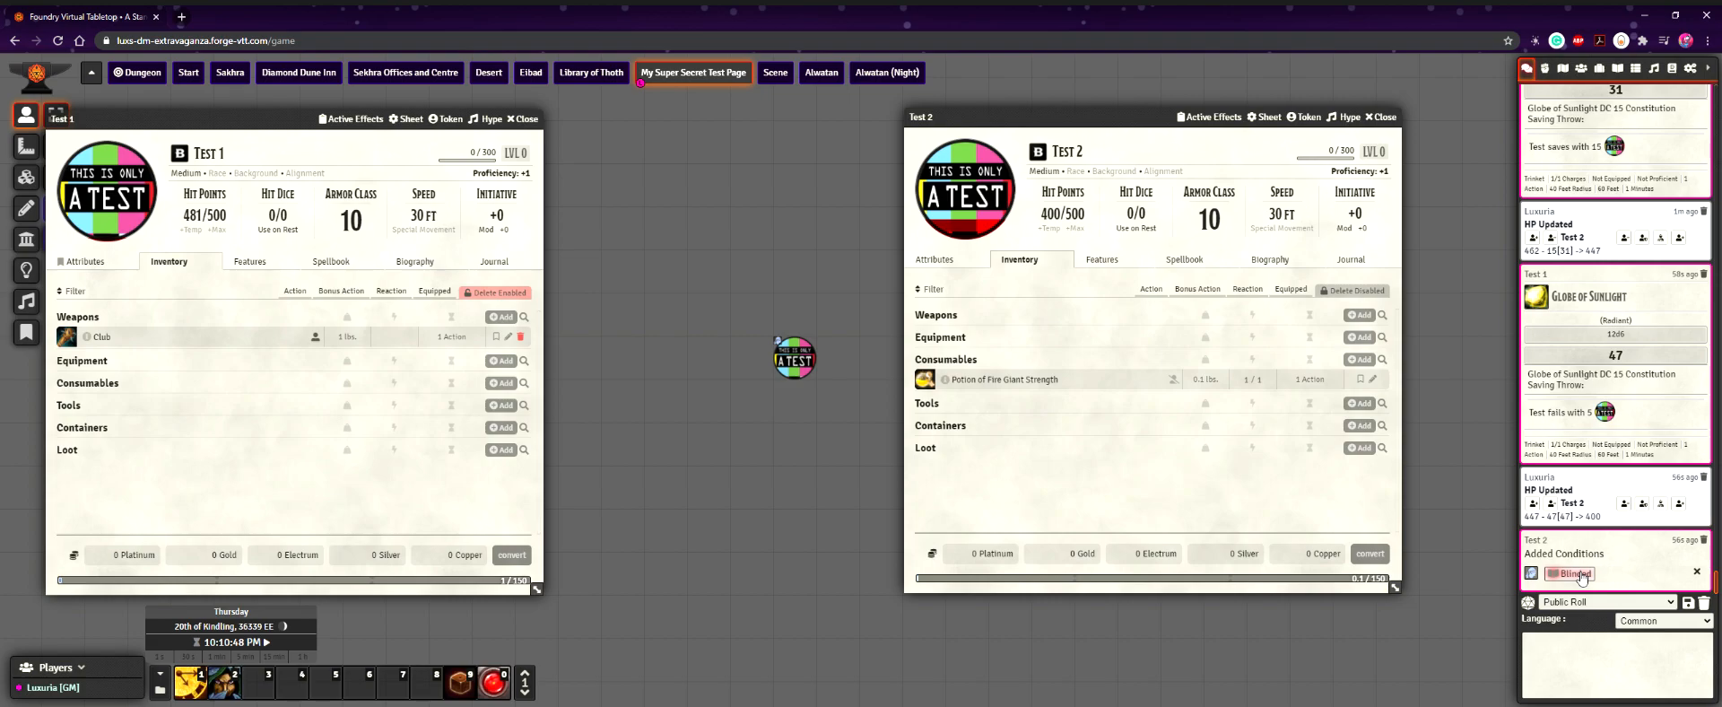
click(1617, 69)
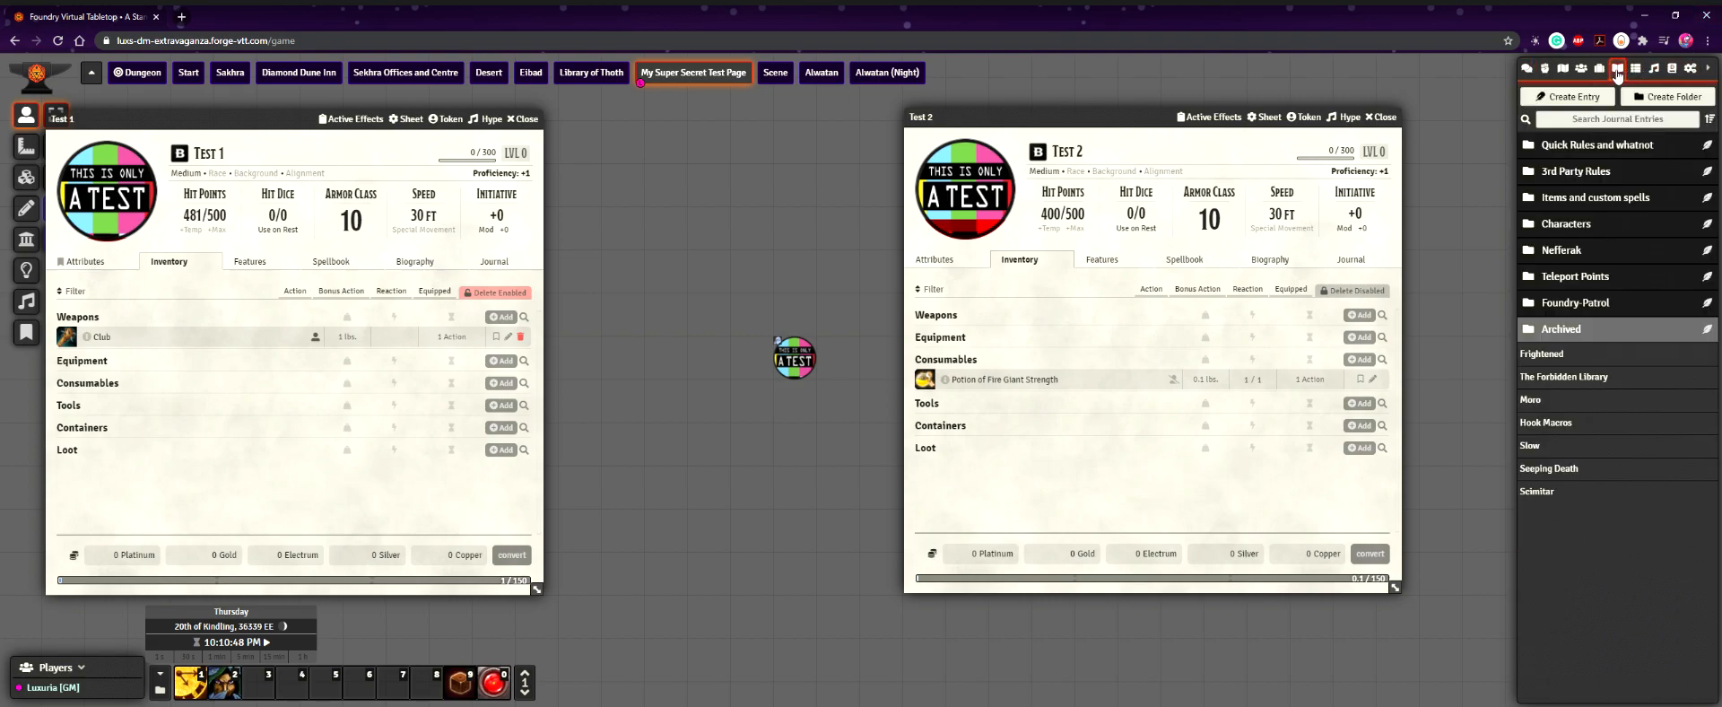
click(1528, 71)
click(1569, 574)
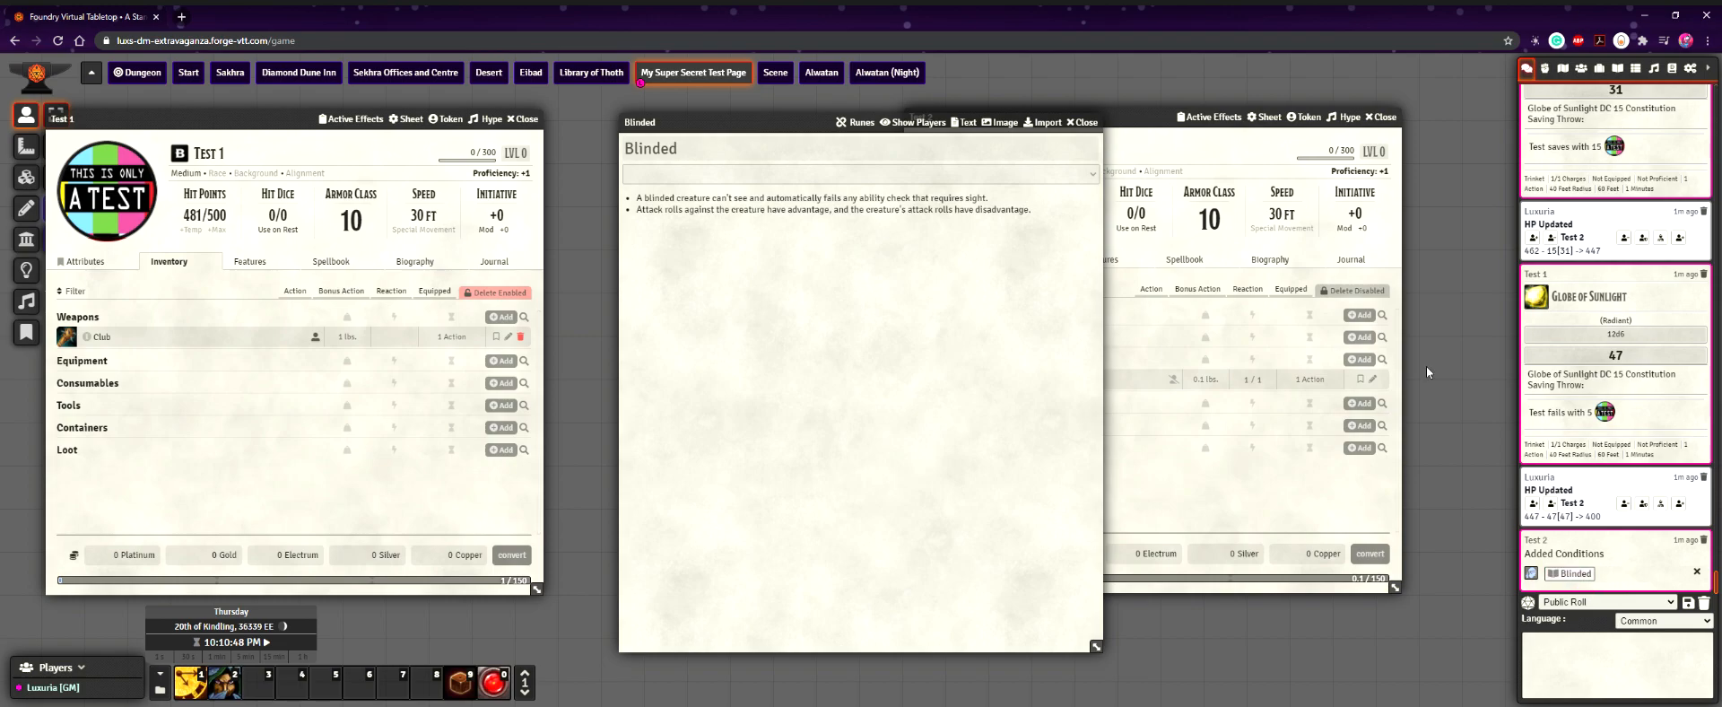
click(1082, 122)
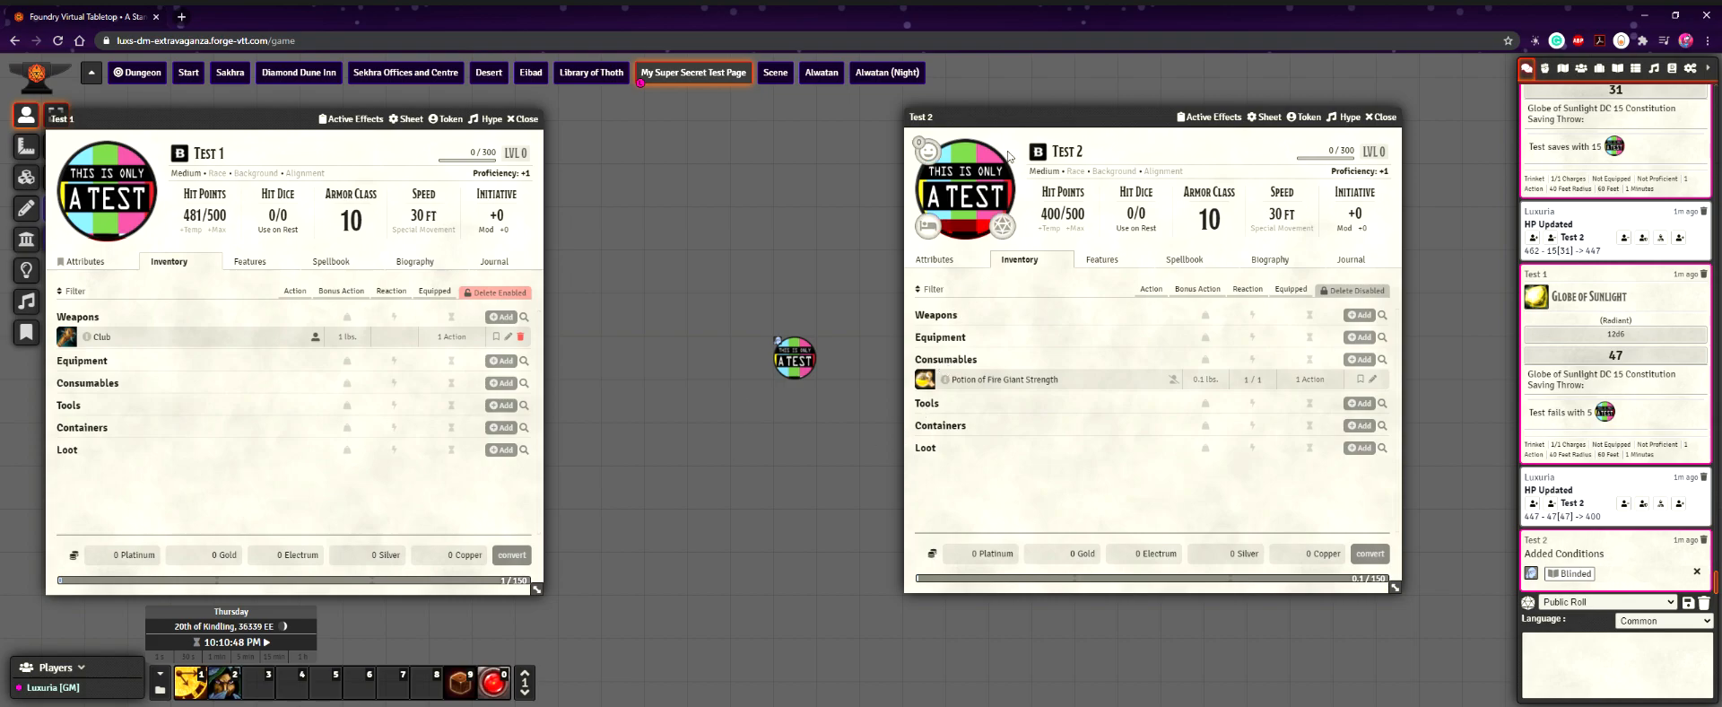
Open Test 2's active effects, arrange the windows clear of each other, and advance the game clock by 1 minute to expire Blinded
drag(1031, 126, 1151, 122)
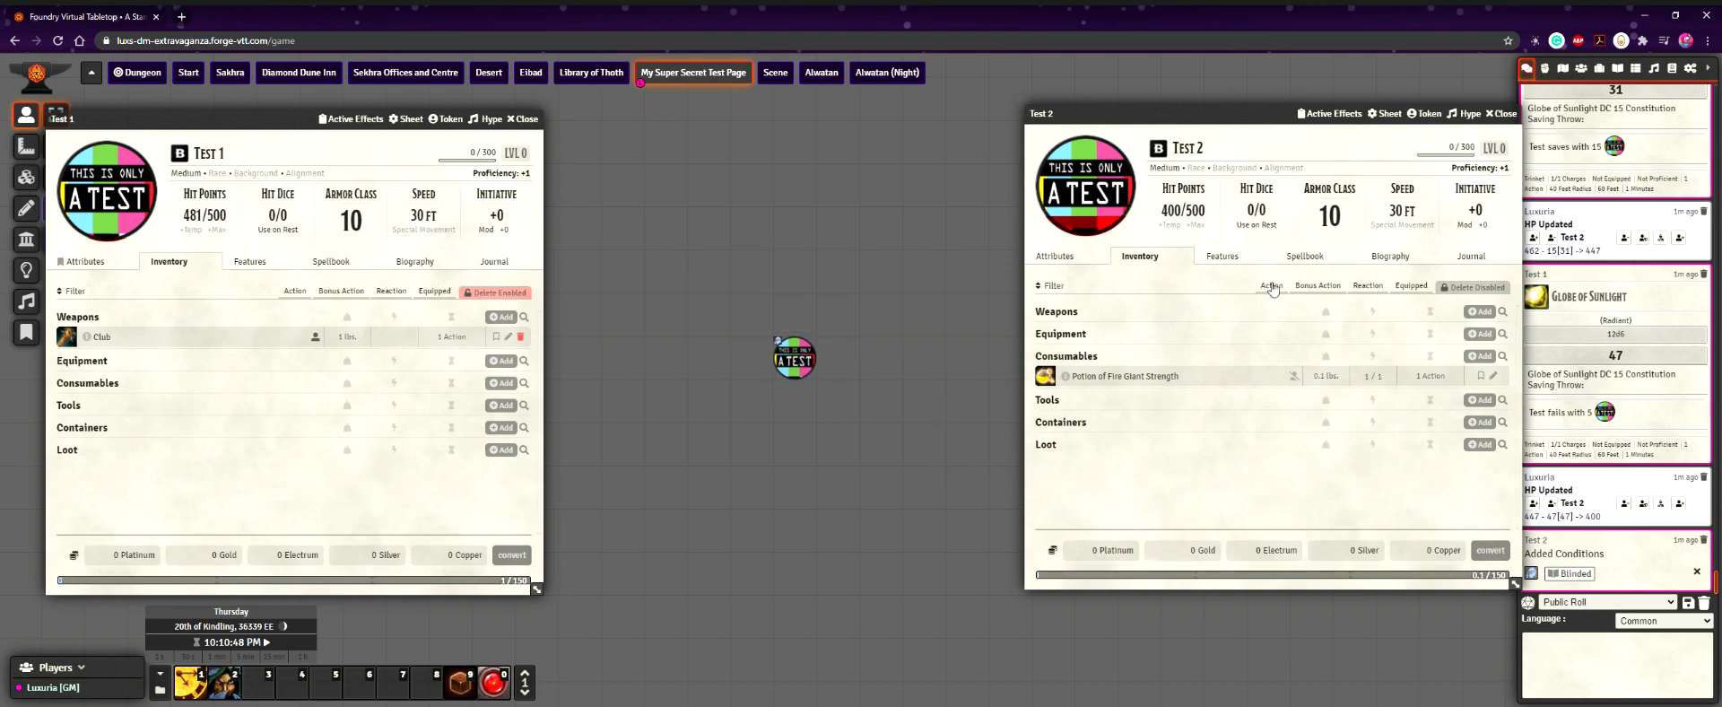
click(1342, 119)
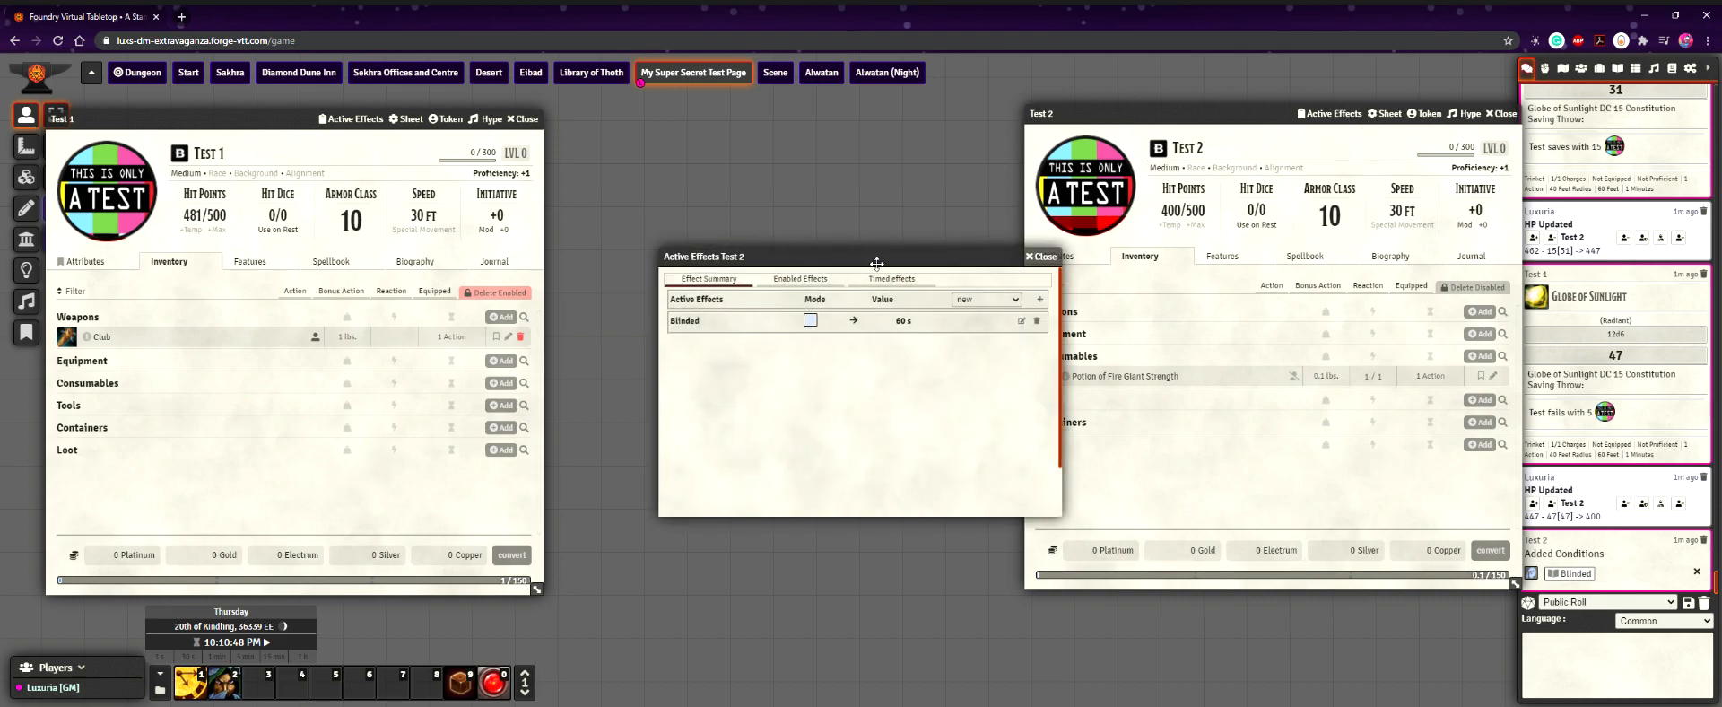
drag(882, 260, 689, 181)
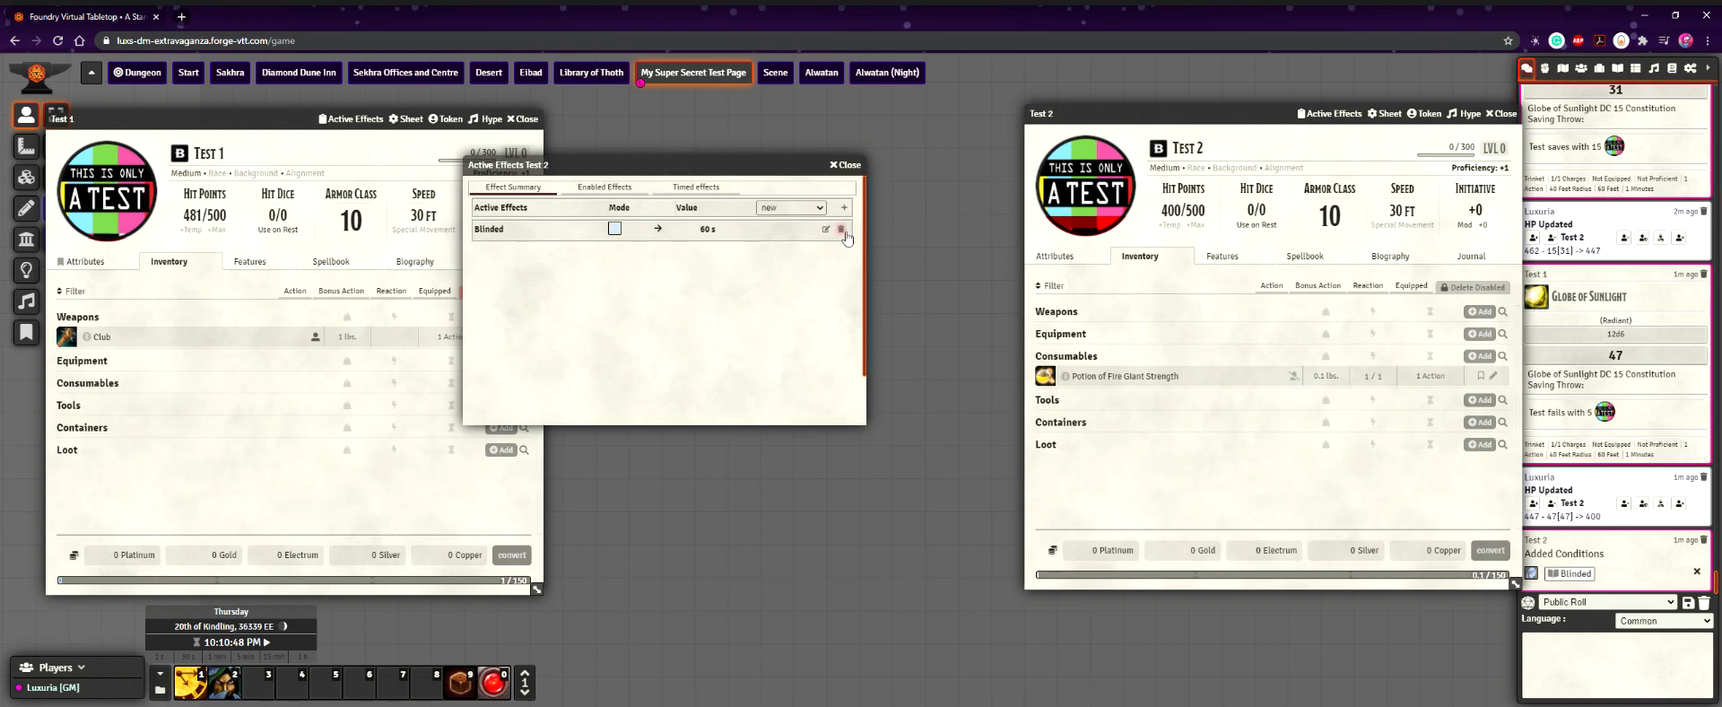
drag(1419, 111, 1435, 69)
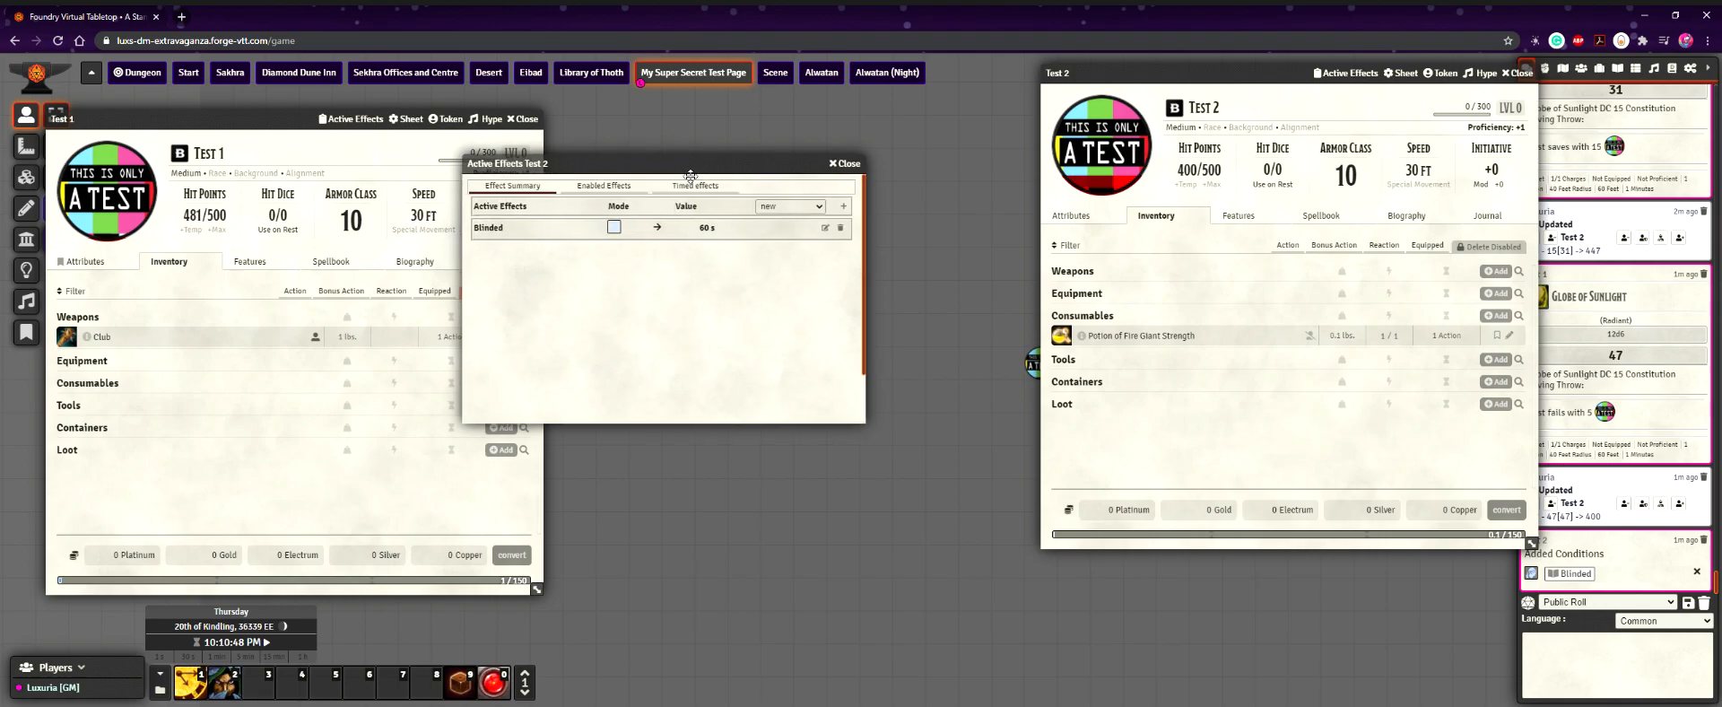
drag(684, 166, 670, 159)
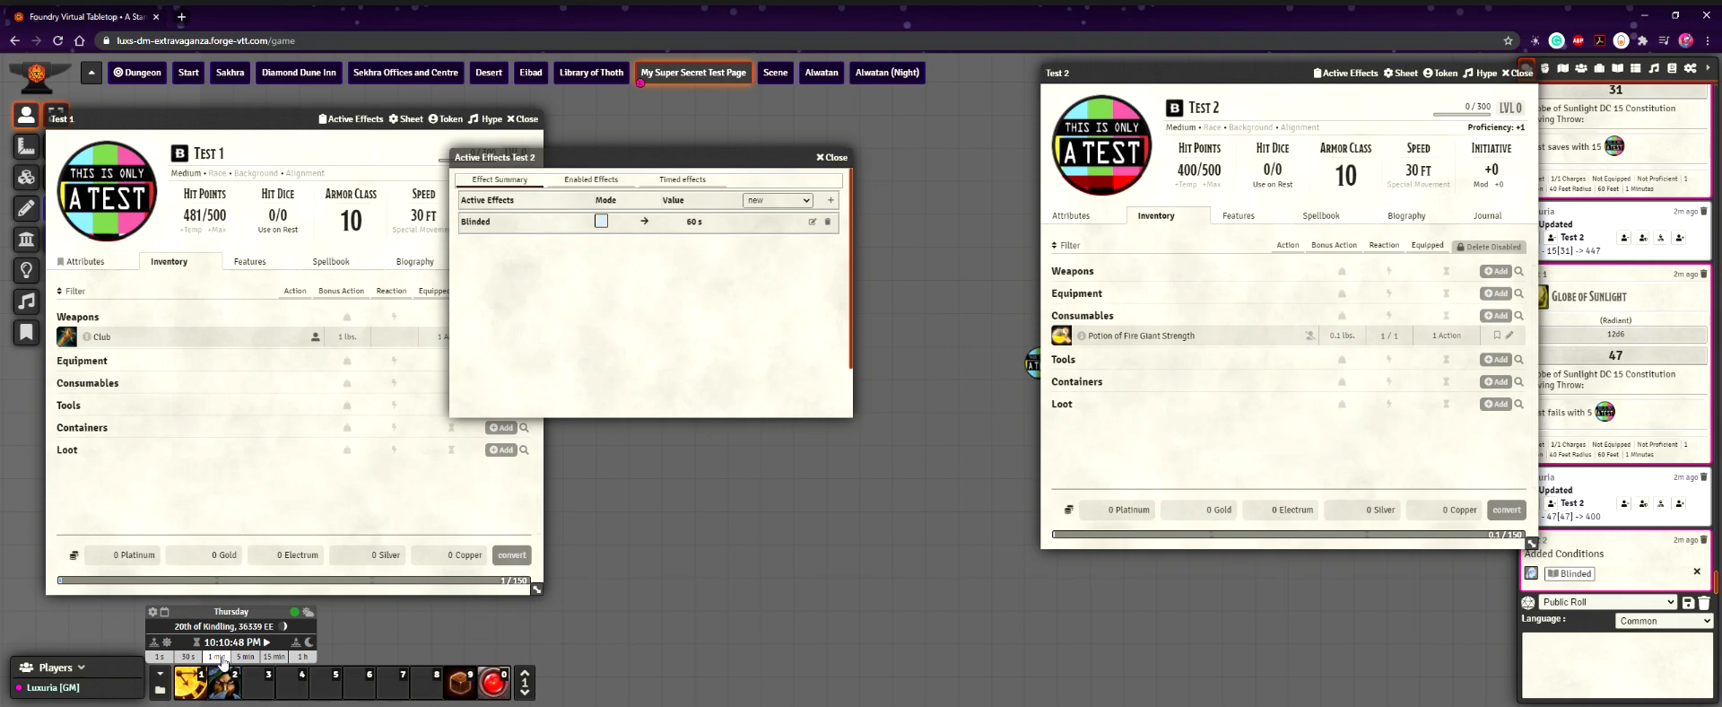
click(221, 662)
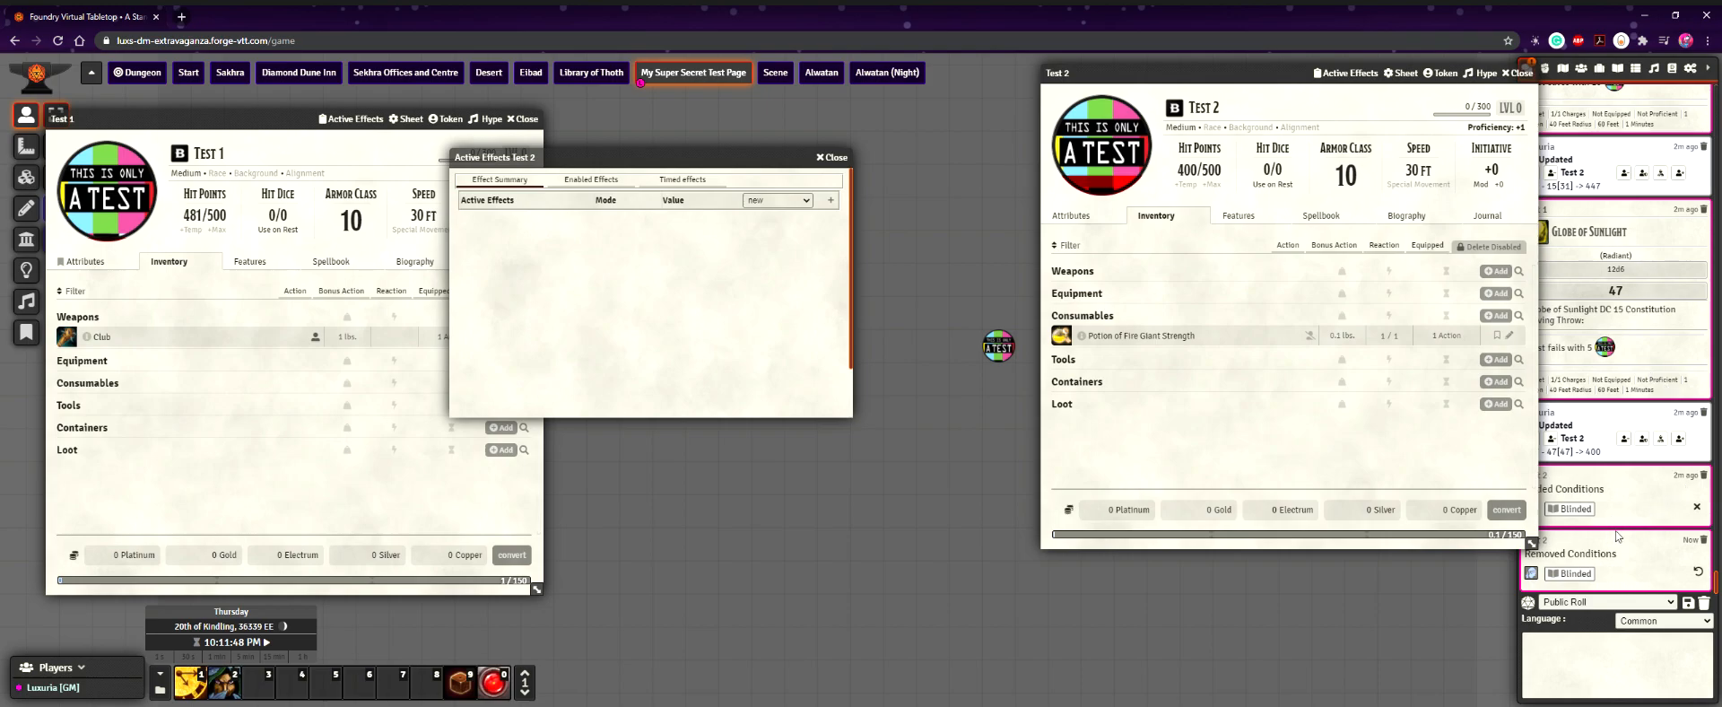
Close Test 2's active effects and both character sheets, leaving the two tokens in view
click(833, 157)
drag(991, 350, 885, 337)
drag(696, 360, 730, 379)
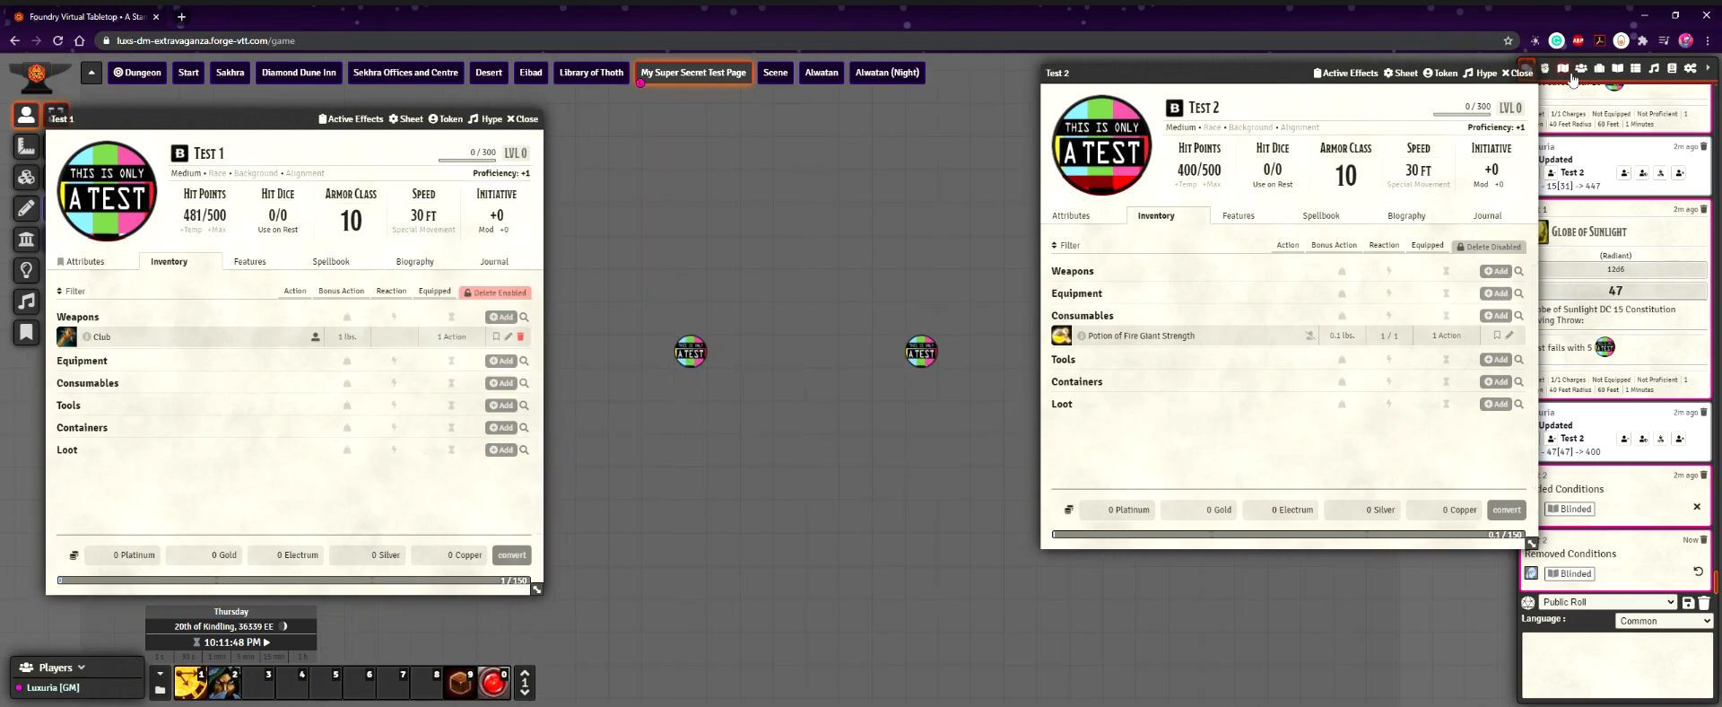
double_click(1537, 76)
click(1518, 71)
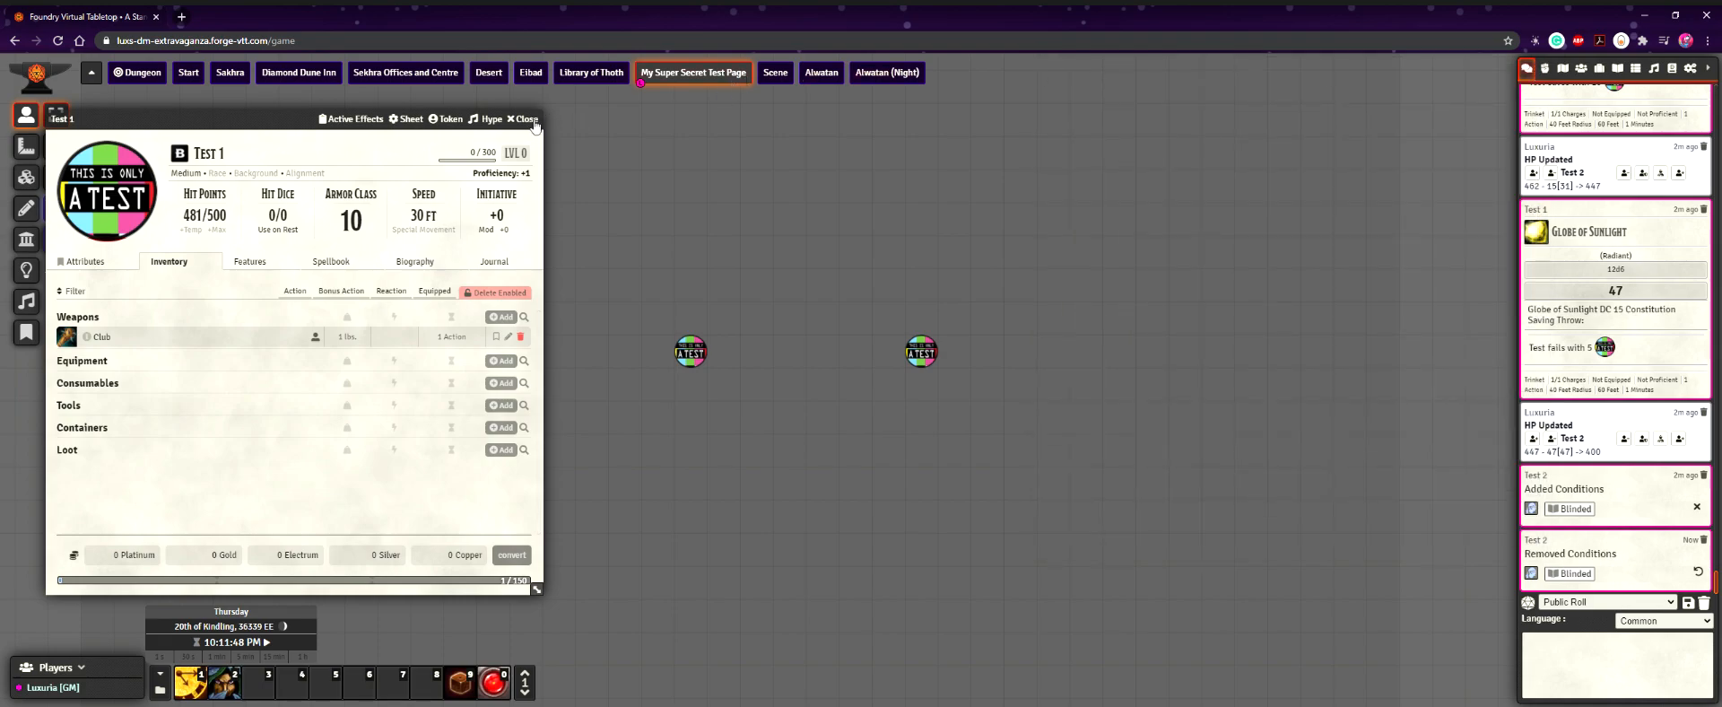
click(528, 119)
drag(686, 275, 682, 278)
scroll(858, 214, down, 4)
mouse_move(880, 304)
mouse_down()
mouse_move(858, 213)
mouse_move(857, 291)
mouse_up()
scroll(848, 326, up, 3)
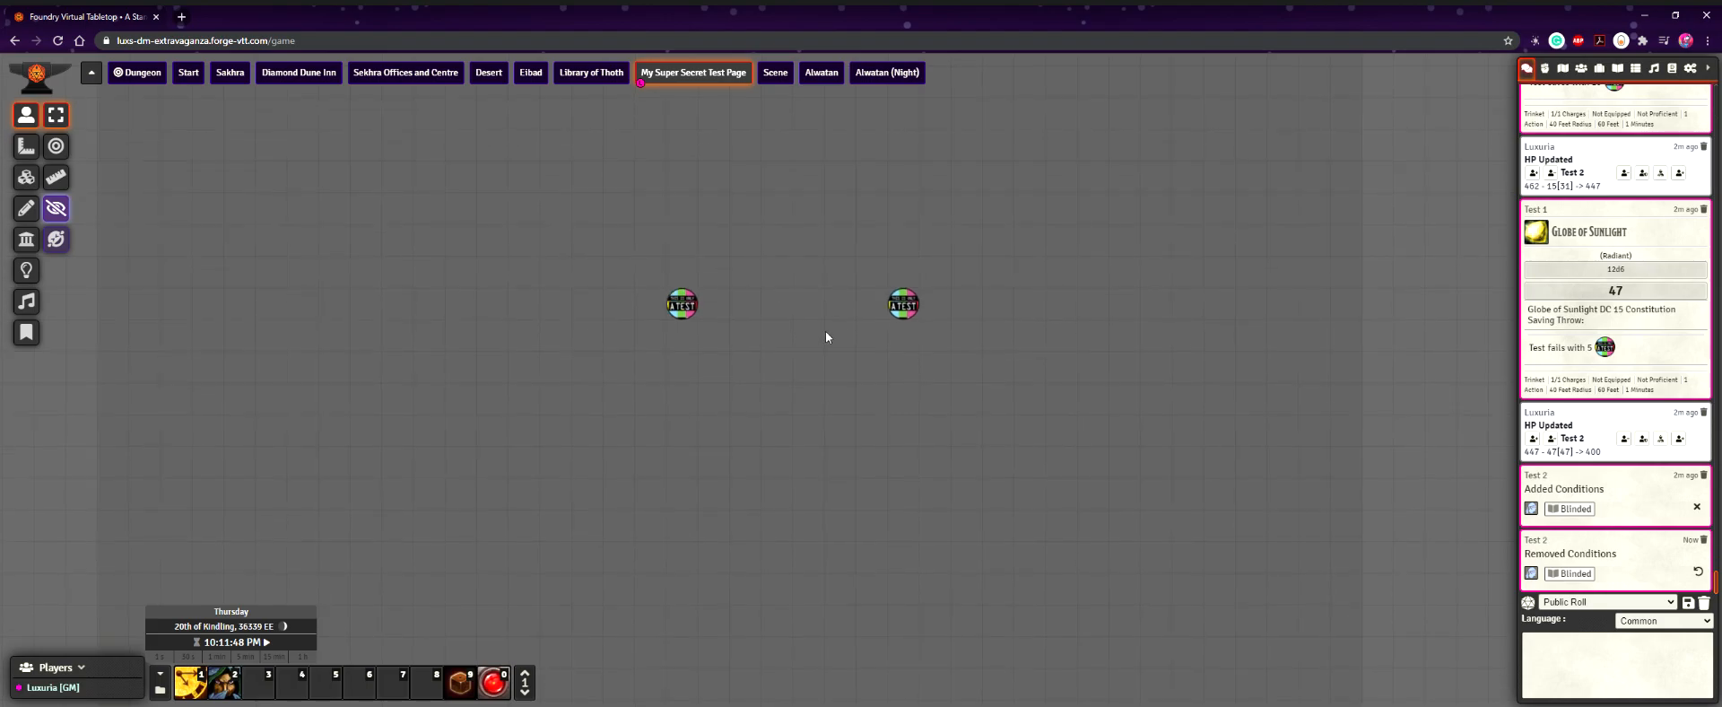
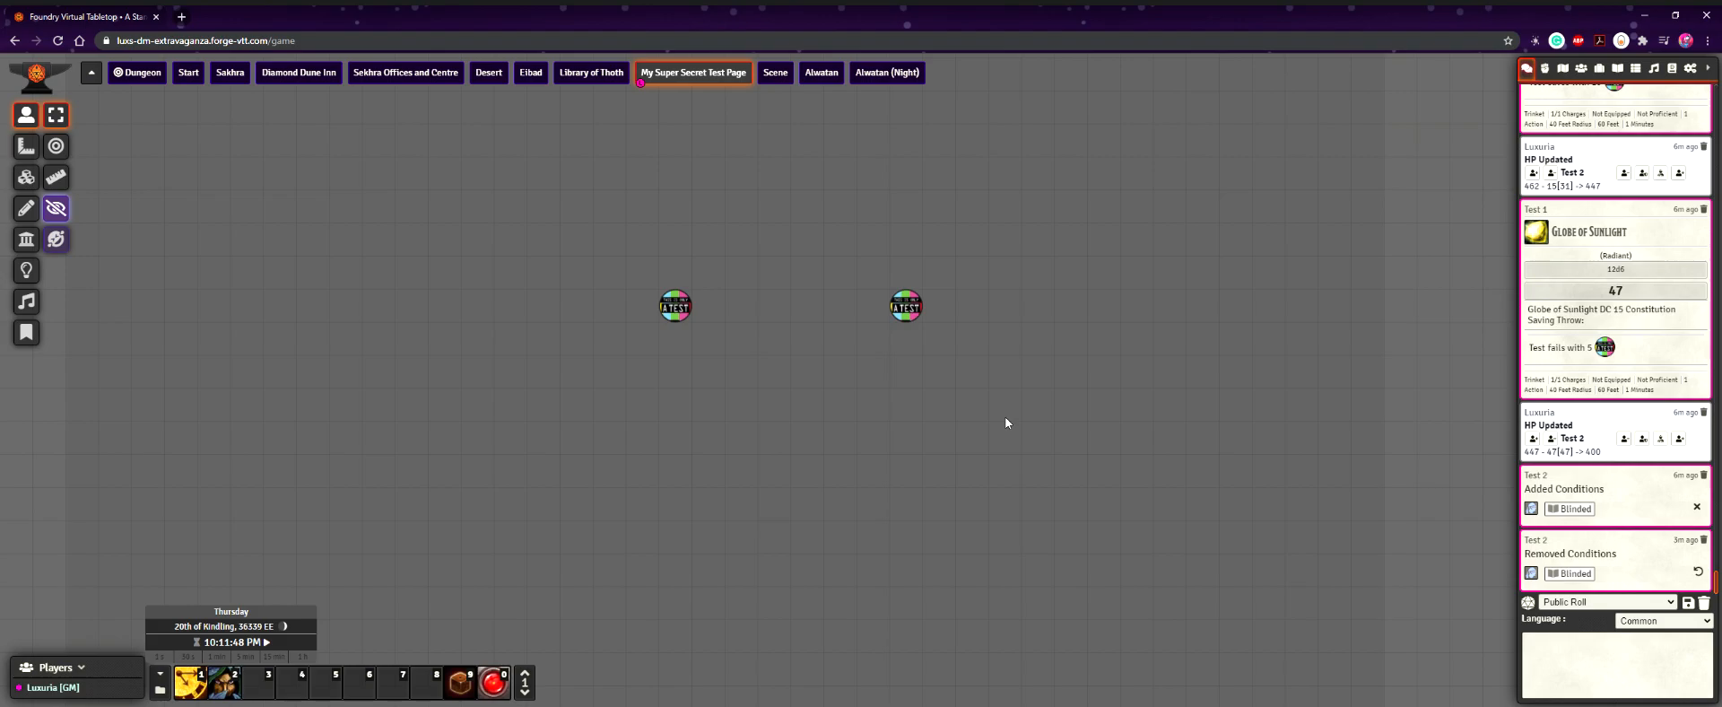
Open the module settings, examine the Dynamic effects using Active Effects options including Auto Calculate armor class, and close them
click(1690, 69)
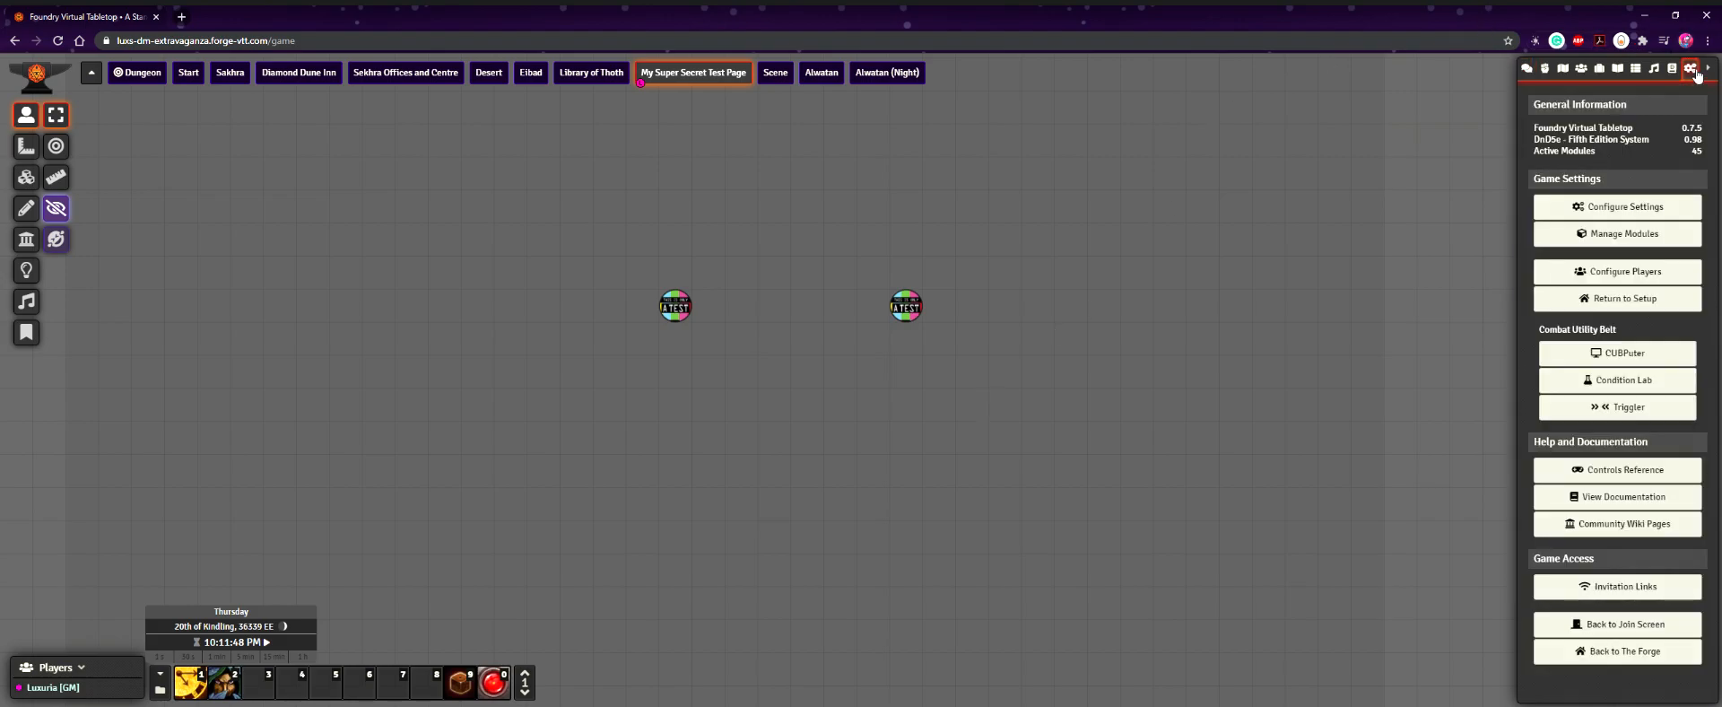
click(1595, 208)
click(741, 556)
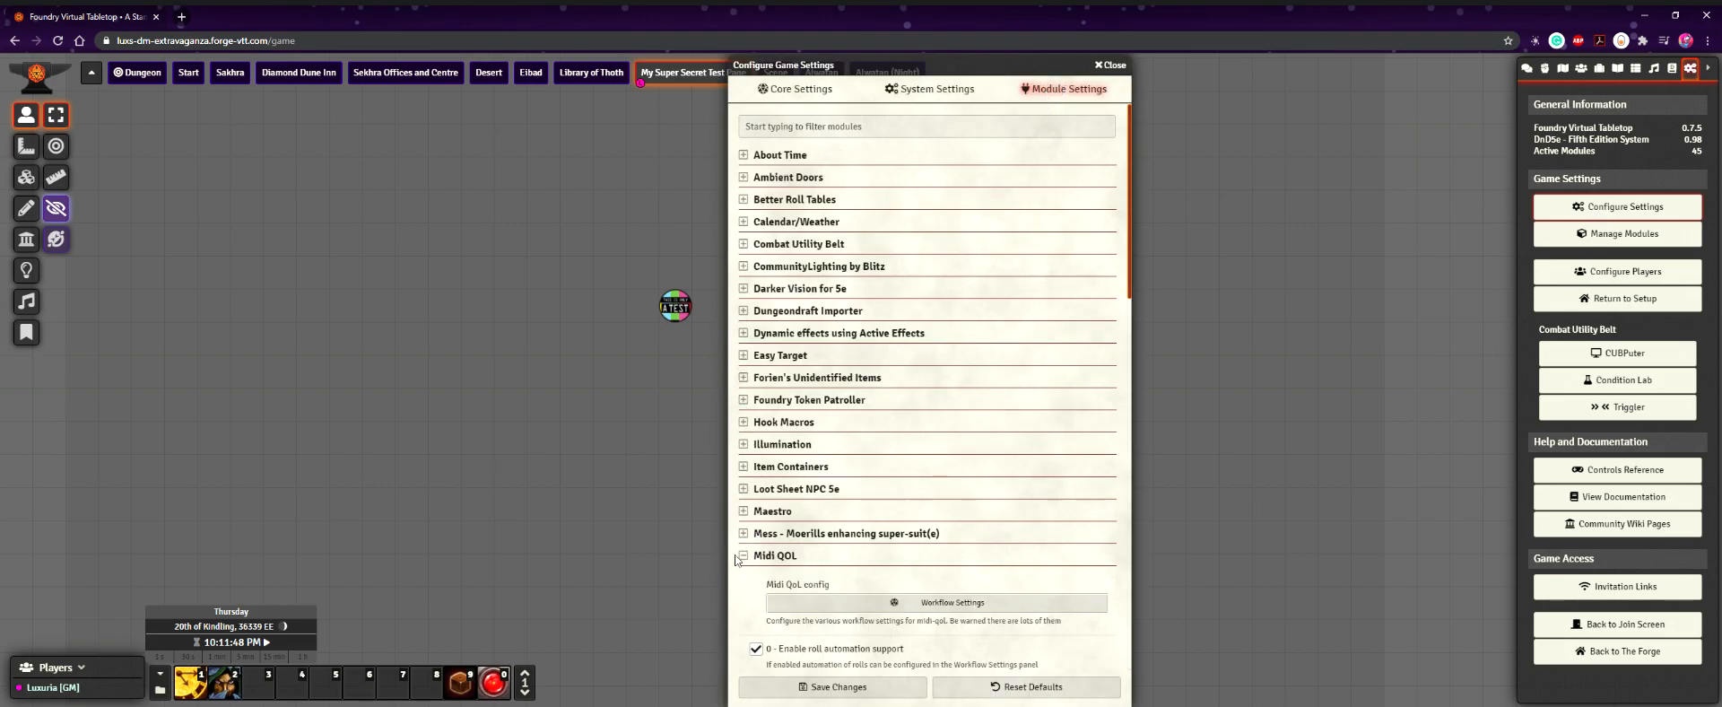
click(742, 557)
scroll(884, 259, down, 4)
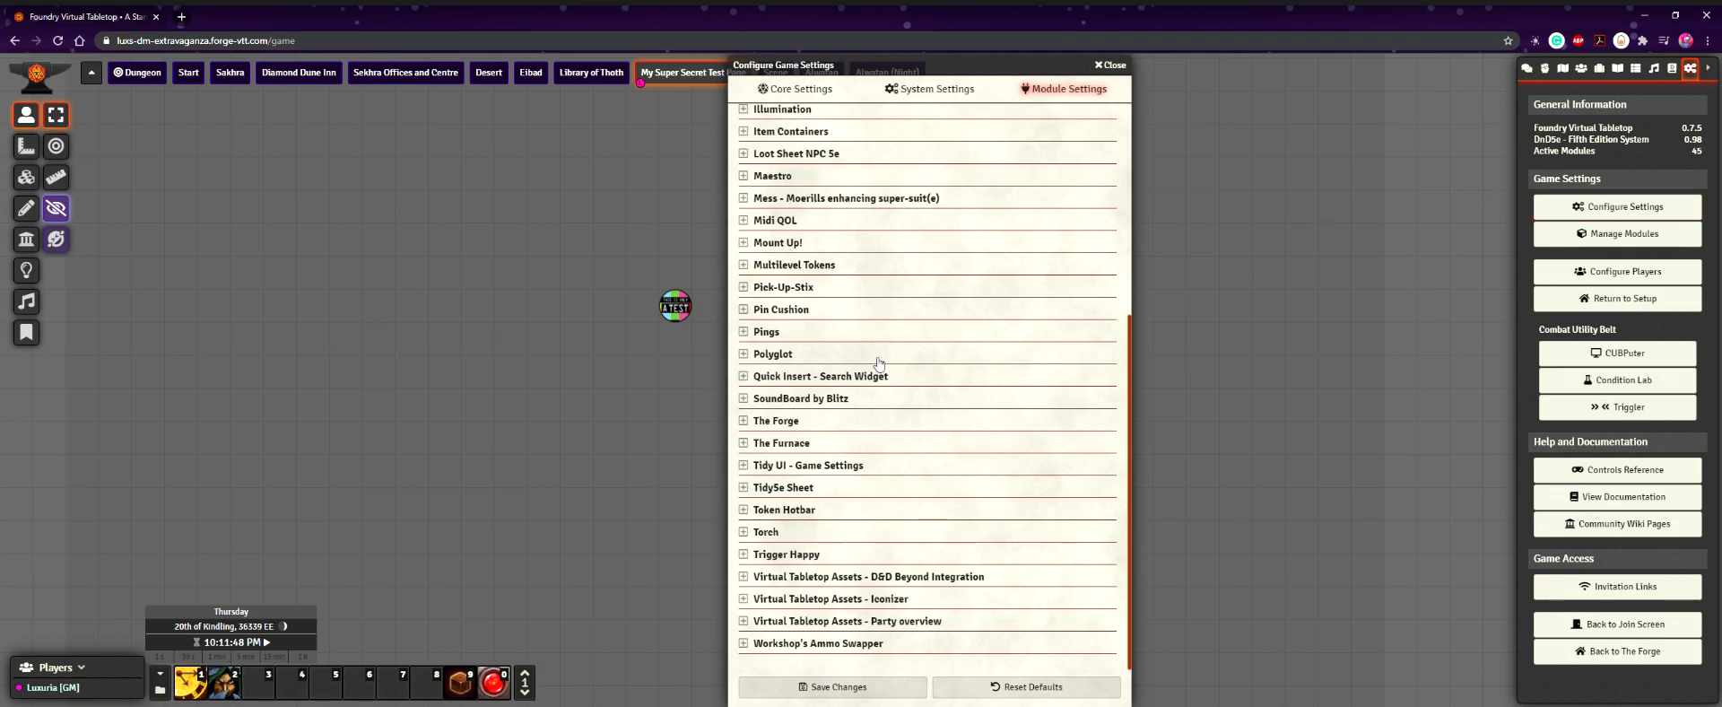
scroll(817, 381, up, 4)
scroll(816, 381, up, 1)
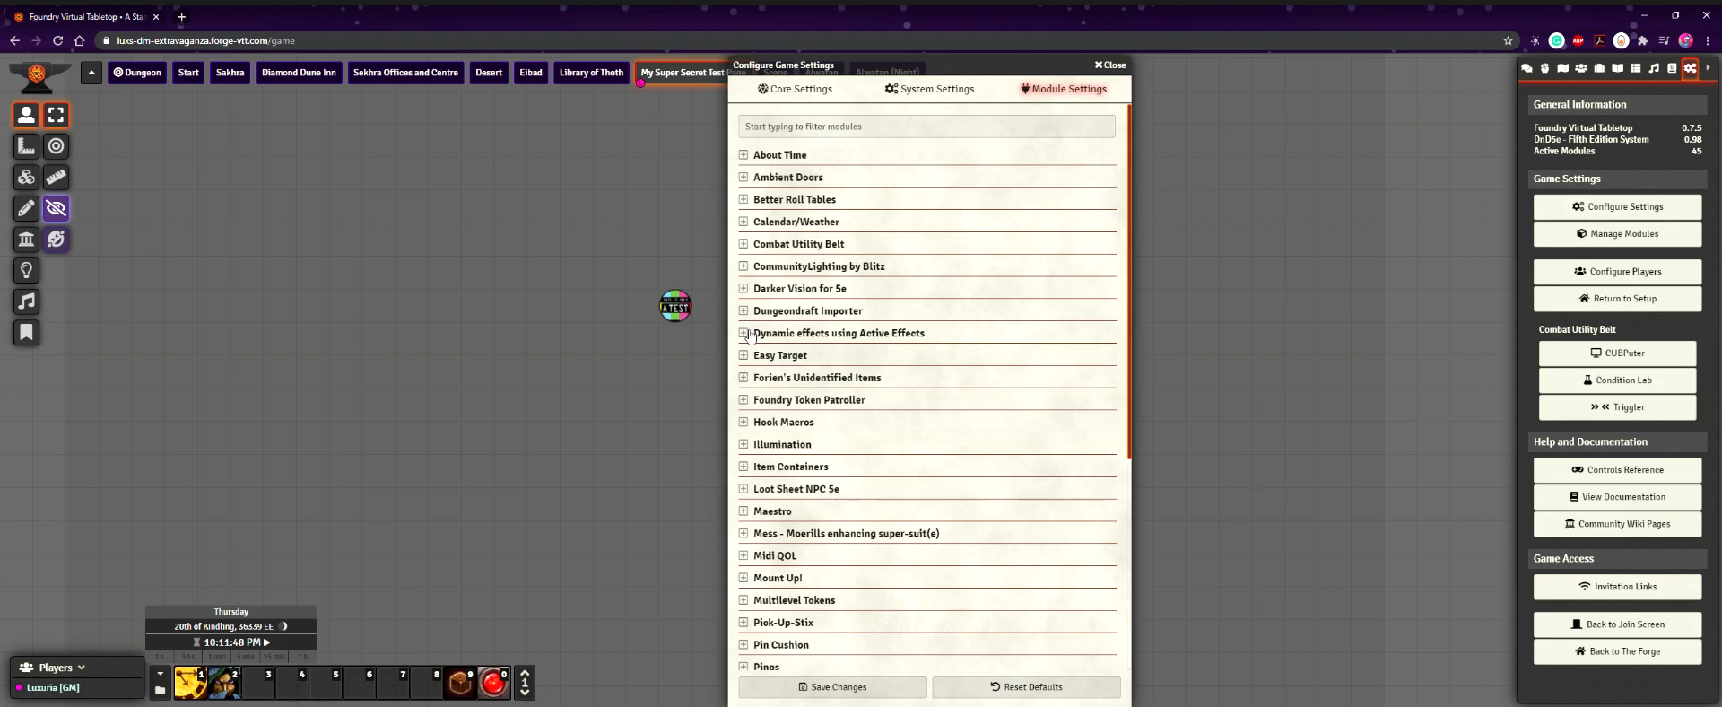
click(750, 335)
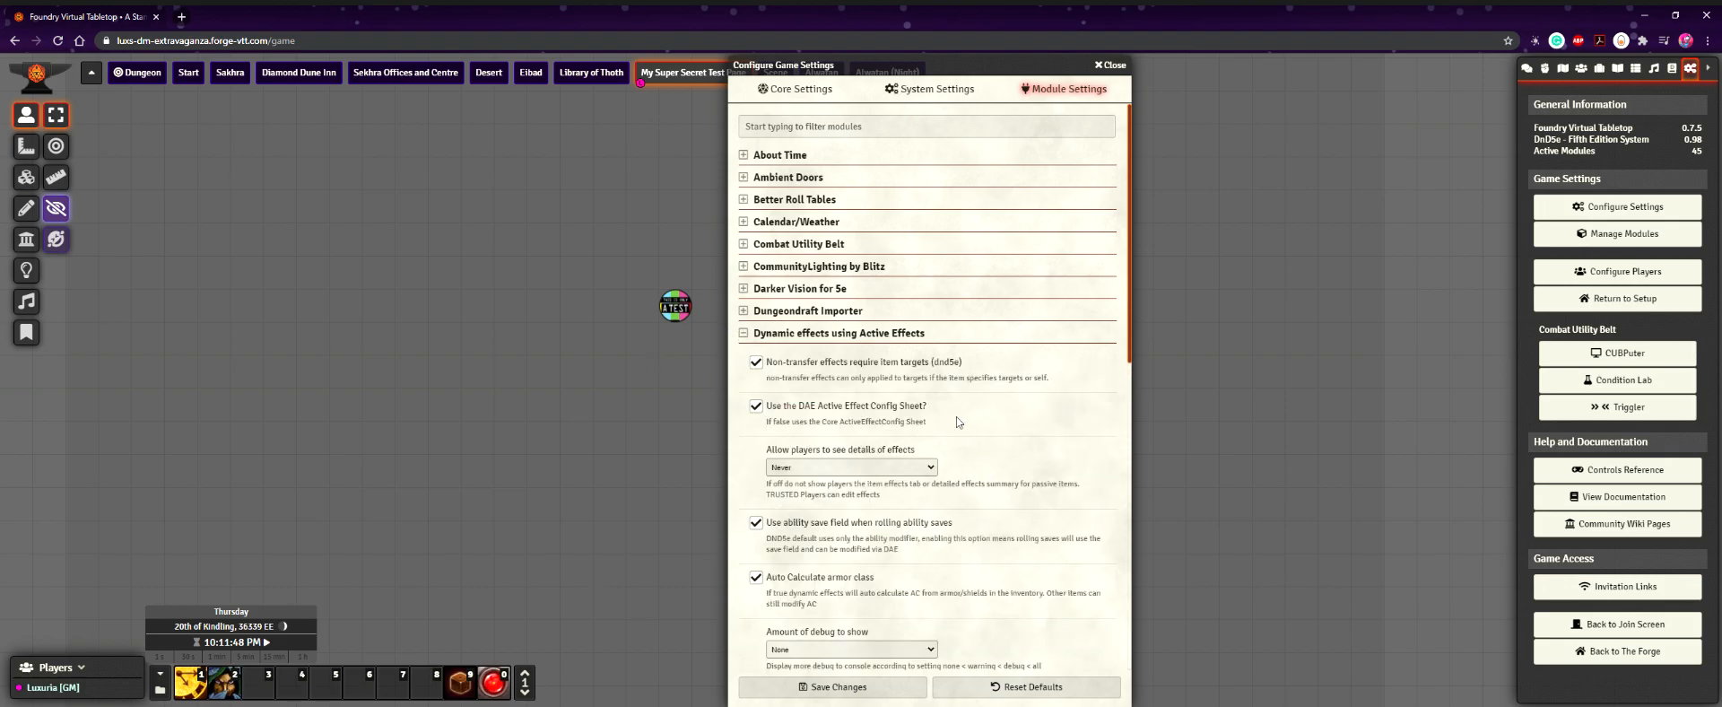
scroll(959, 422, down, 1)
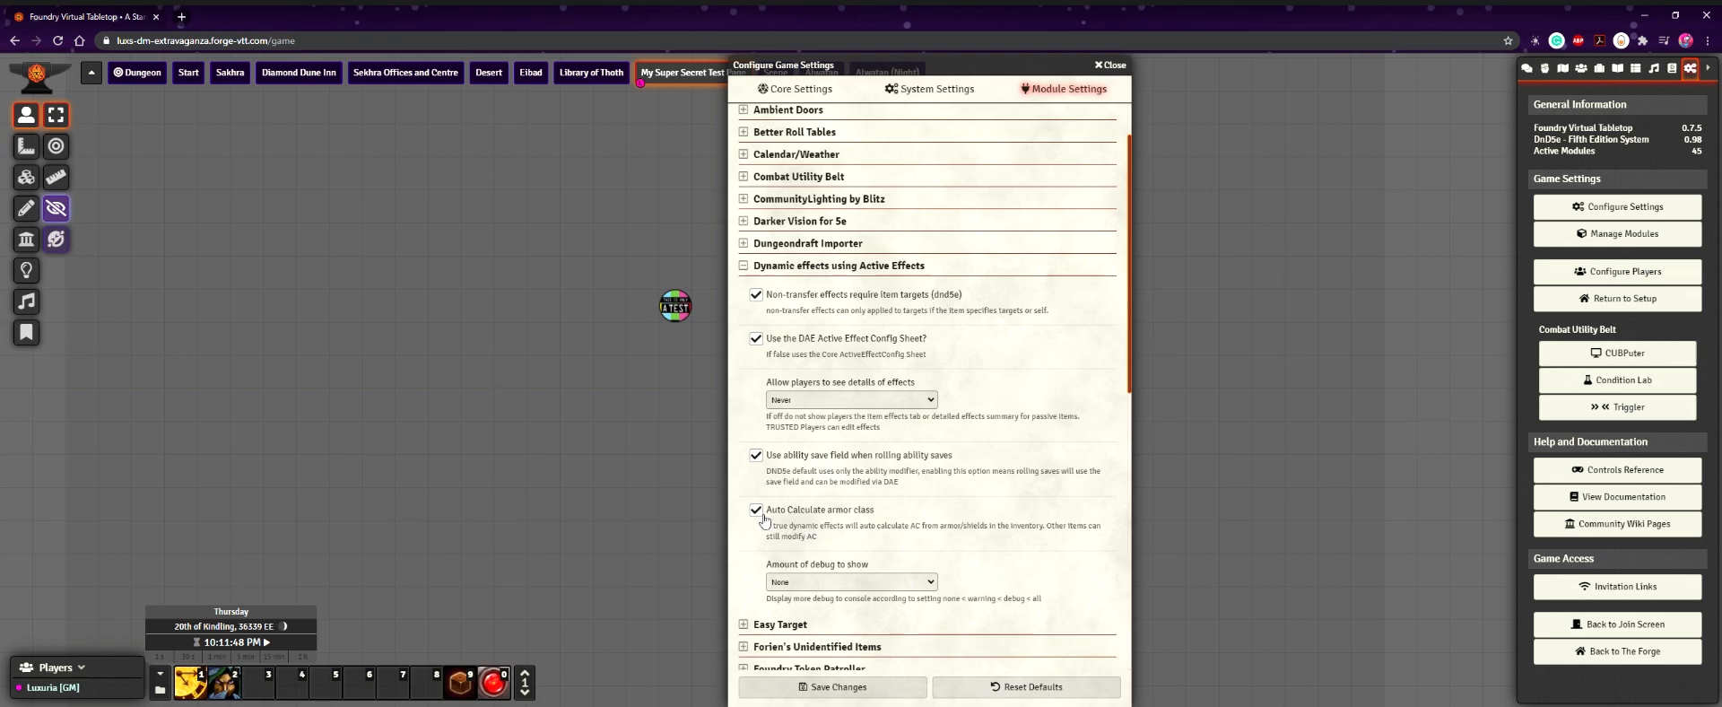
click(1111, 64)
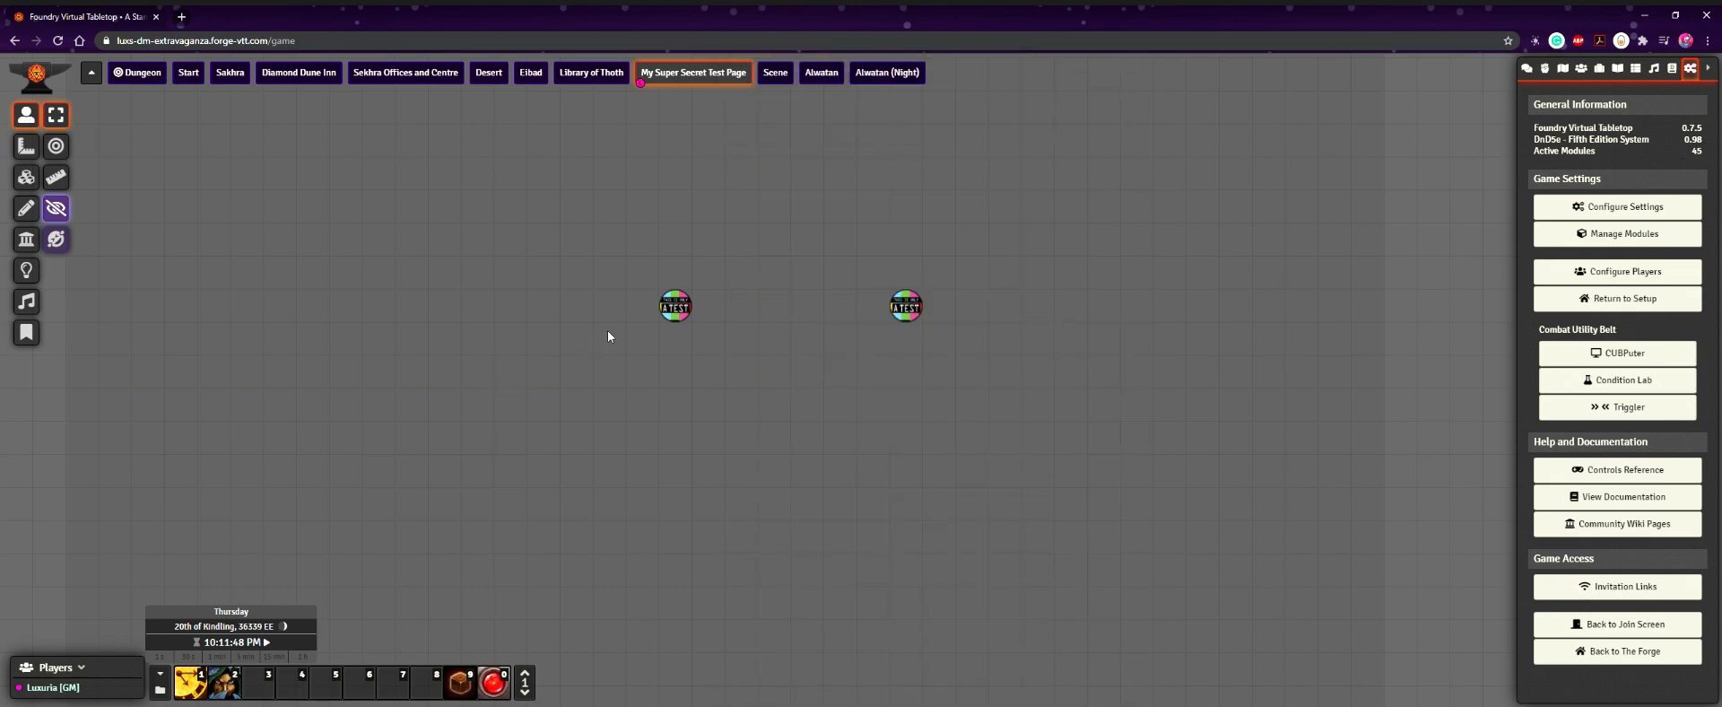
Open Test 1's character sheet, search Quick Insert for "plate", and add Plate Armor to the inventory
double_click(905, 305)
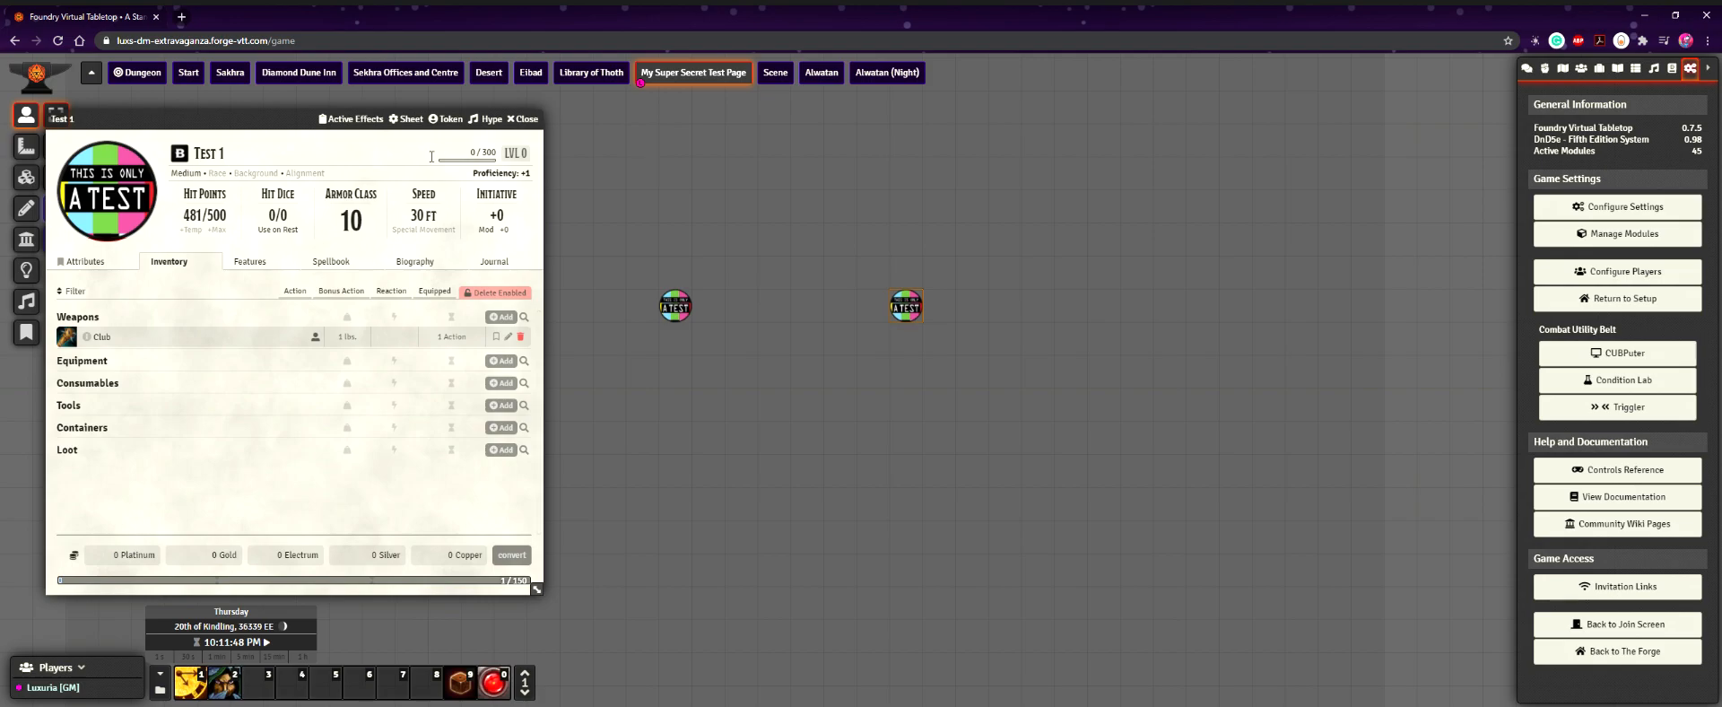
click(515, 120)
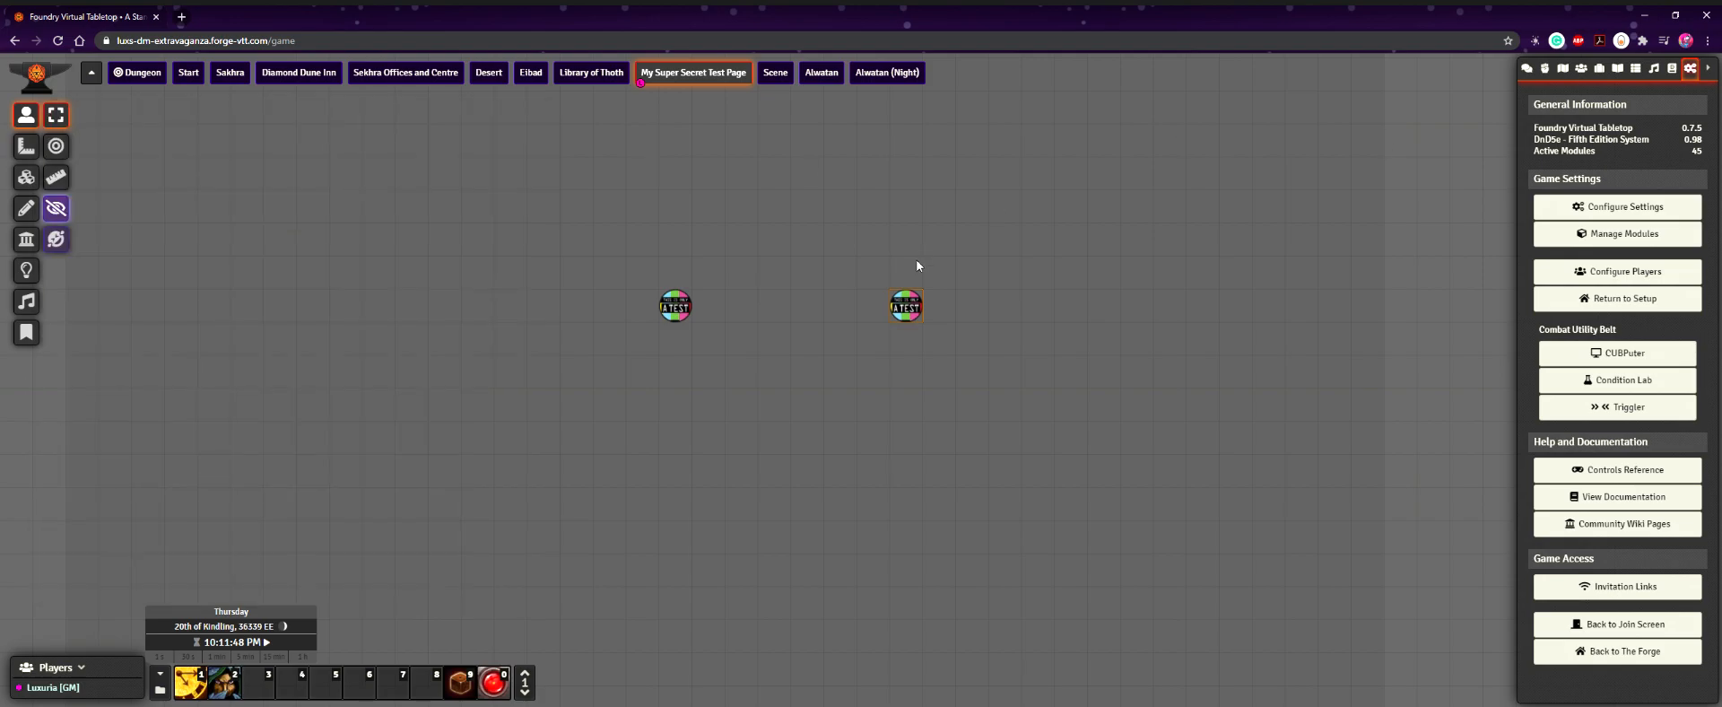
double_click(906, 306)
key(ctrl+space)
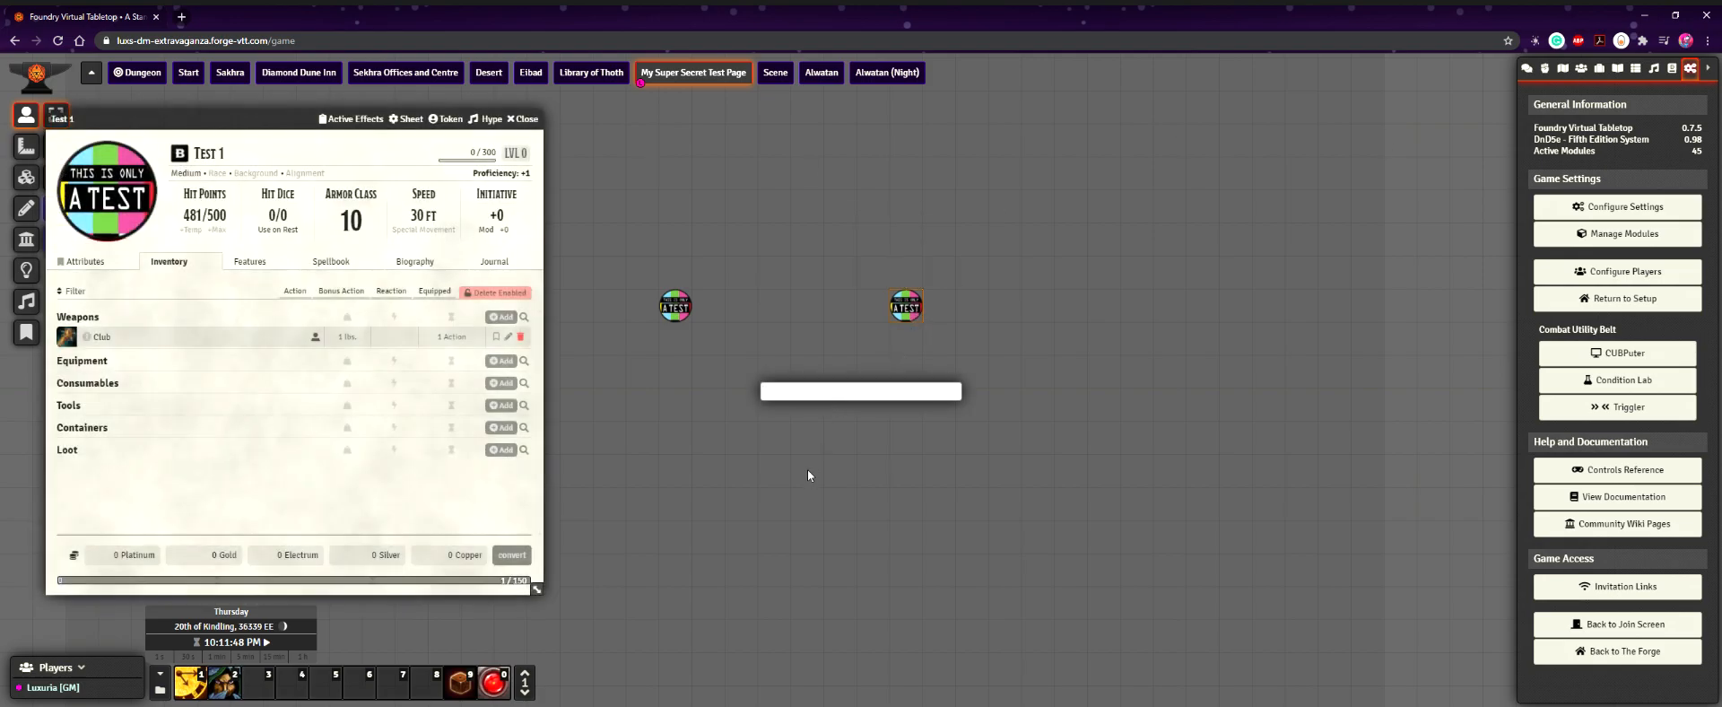
text(plate)
drag(793, 382, 308, 375)
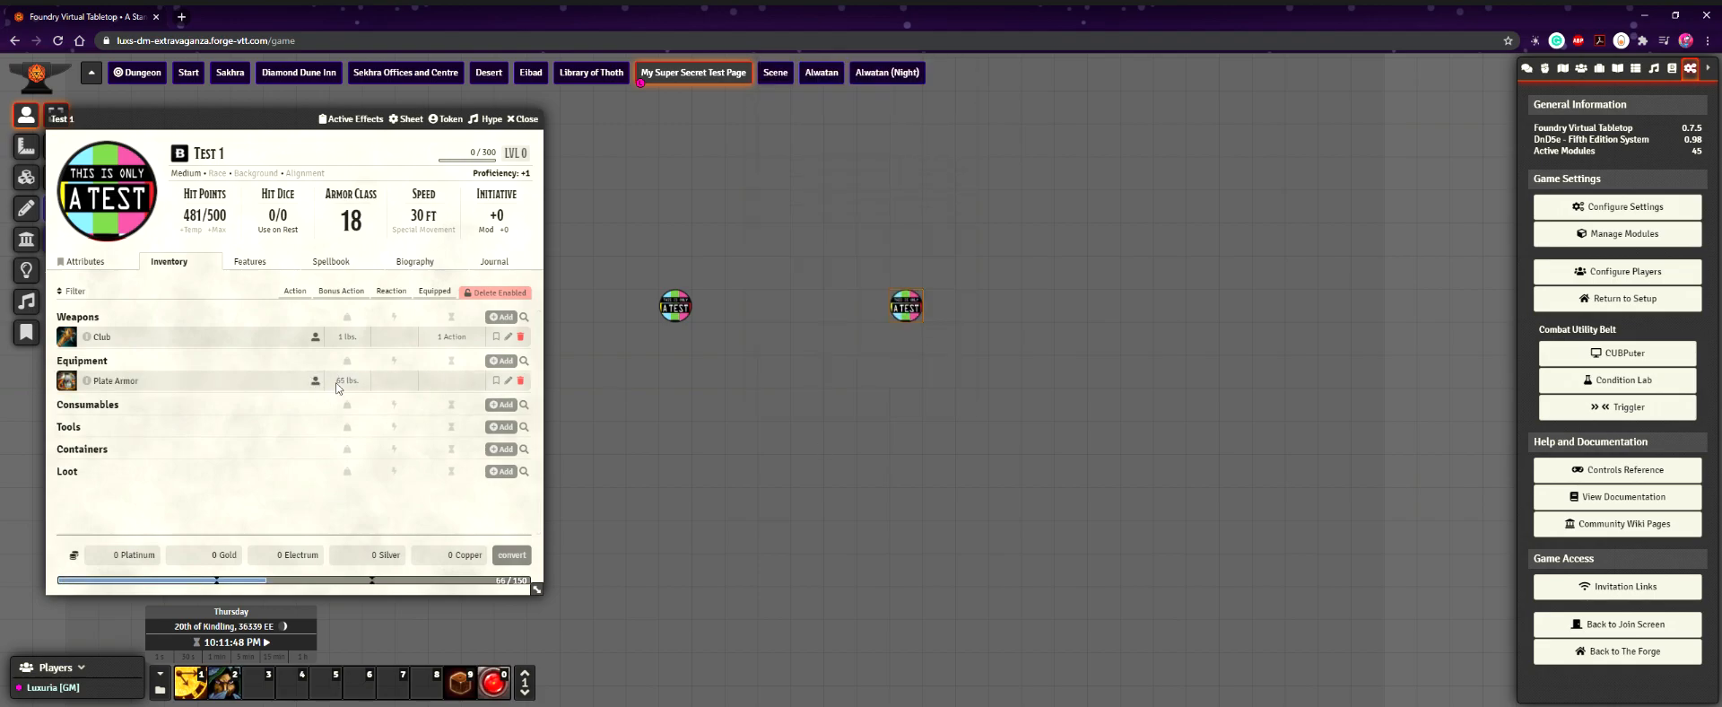
Toggle Test 1's Plate Armor between equipped and unequipped, check its state in the active effects, and leave it equipped
click(317, 381)
click(316, 382)
click(318, 383)
click(317, 383)
click(330, 120)
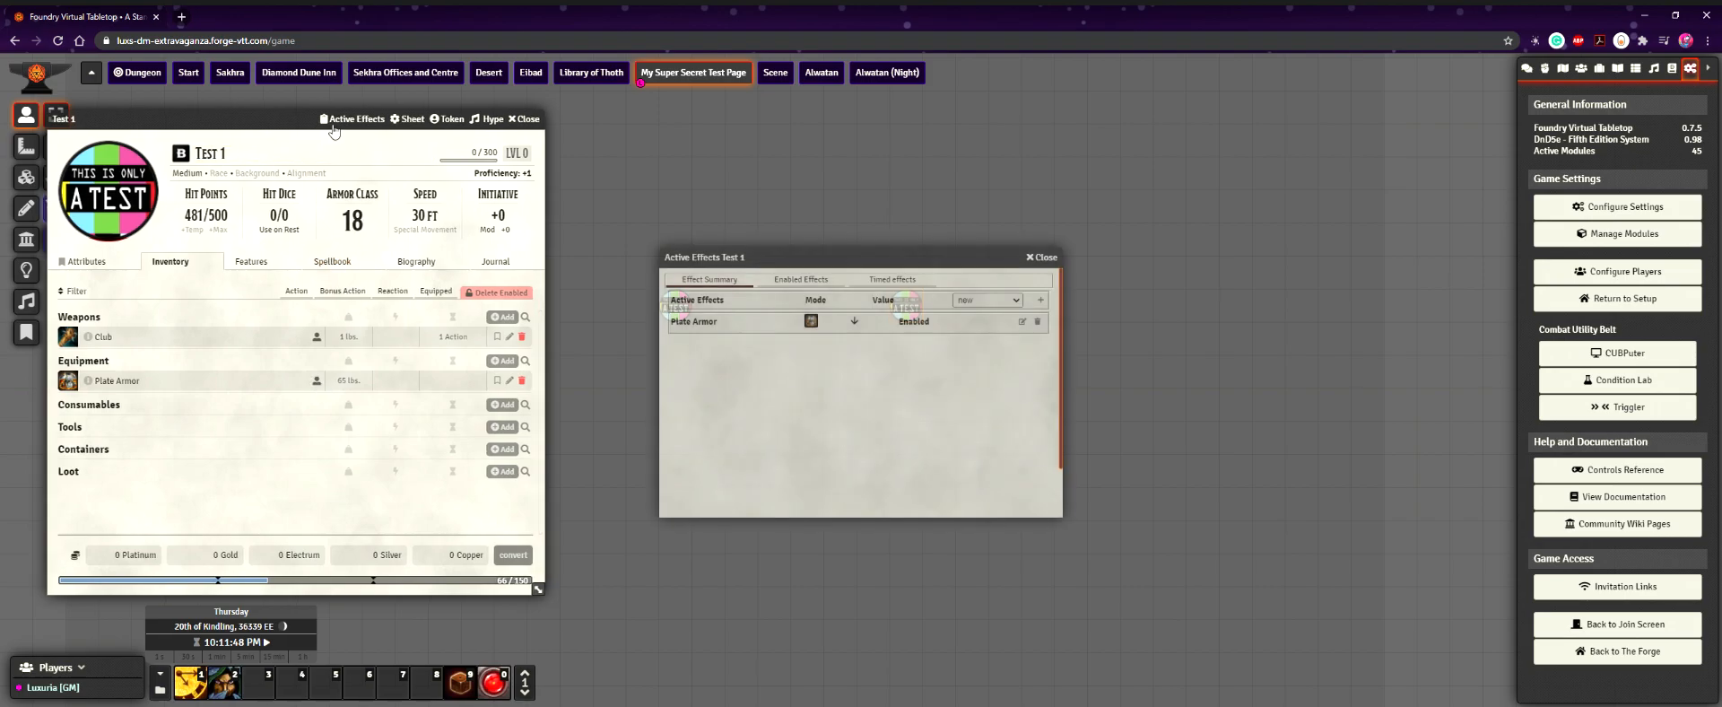
click(316, 381)
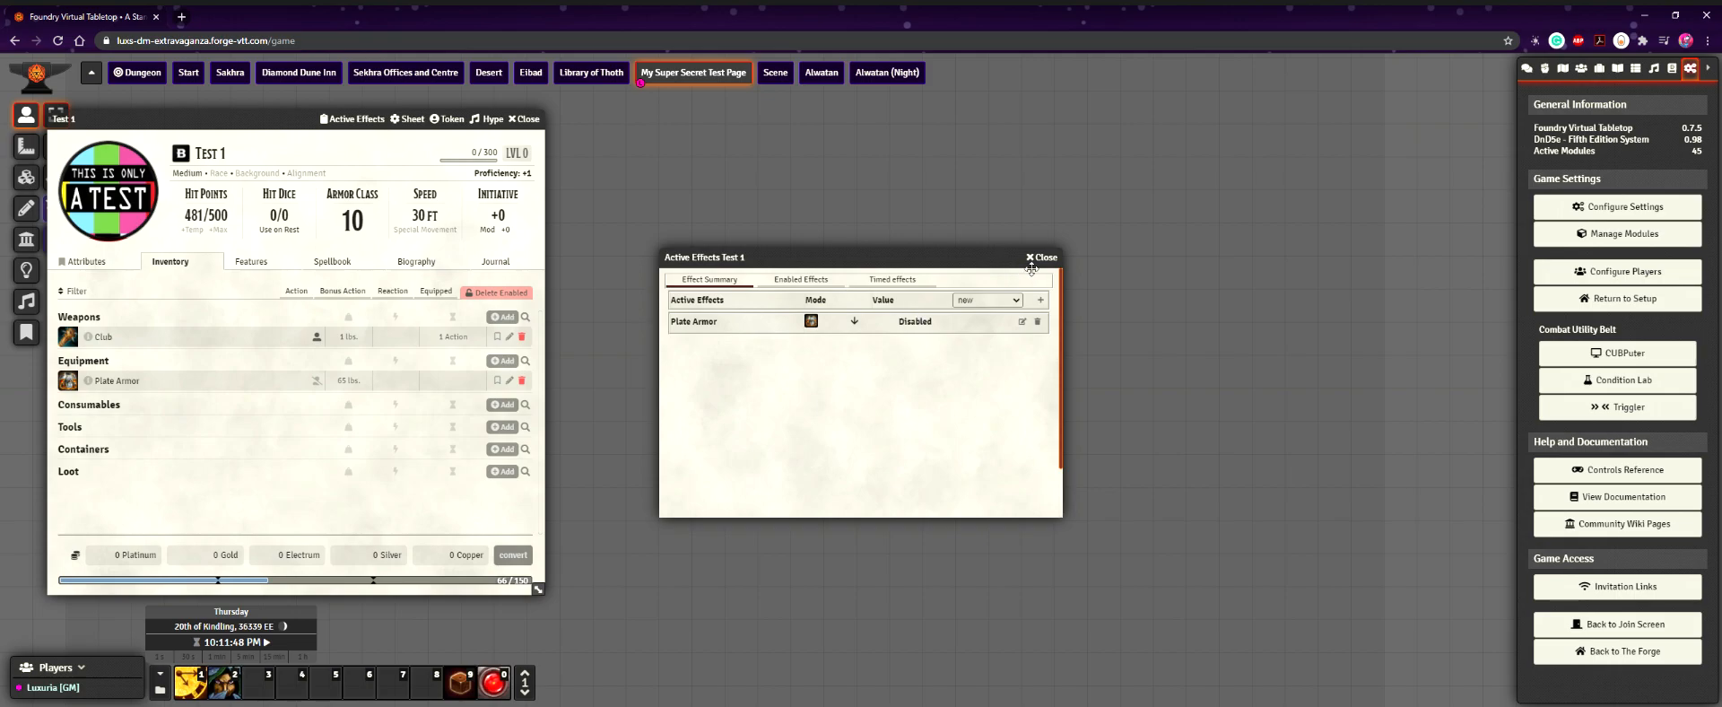
click(317, 381)
click(1040, 256)
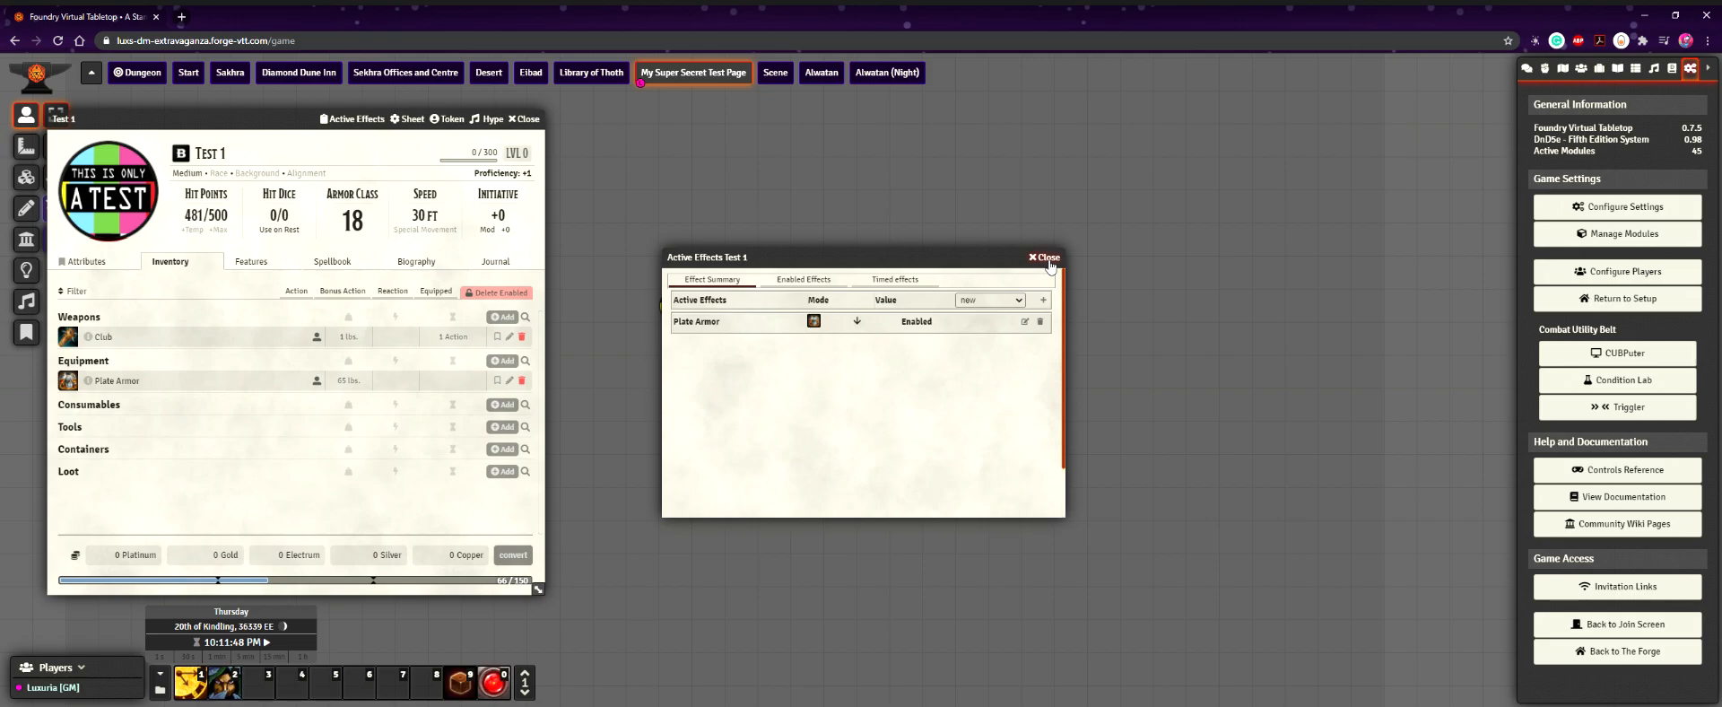
Delete the Plate Armor from Test 1, check the active effects list, and close the character sheet
click(522, 380)
click(788, 403)
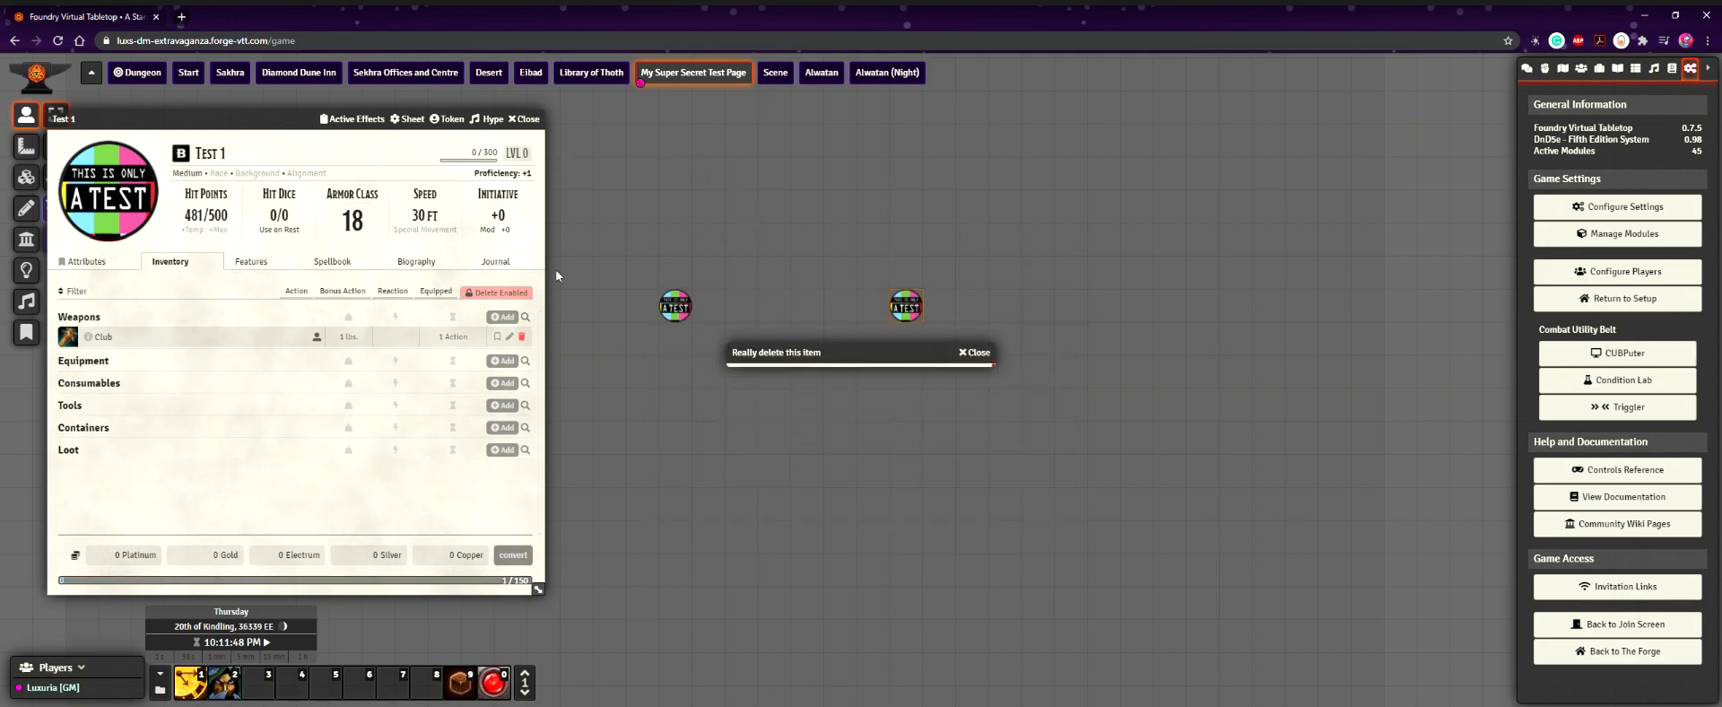
click(353, 118)
click(1042, 257)
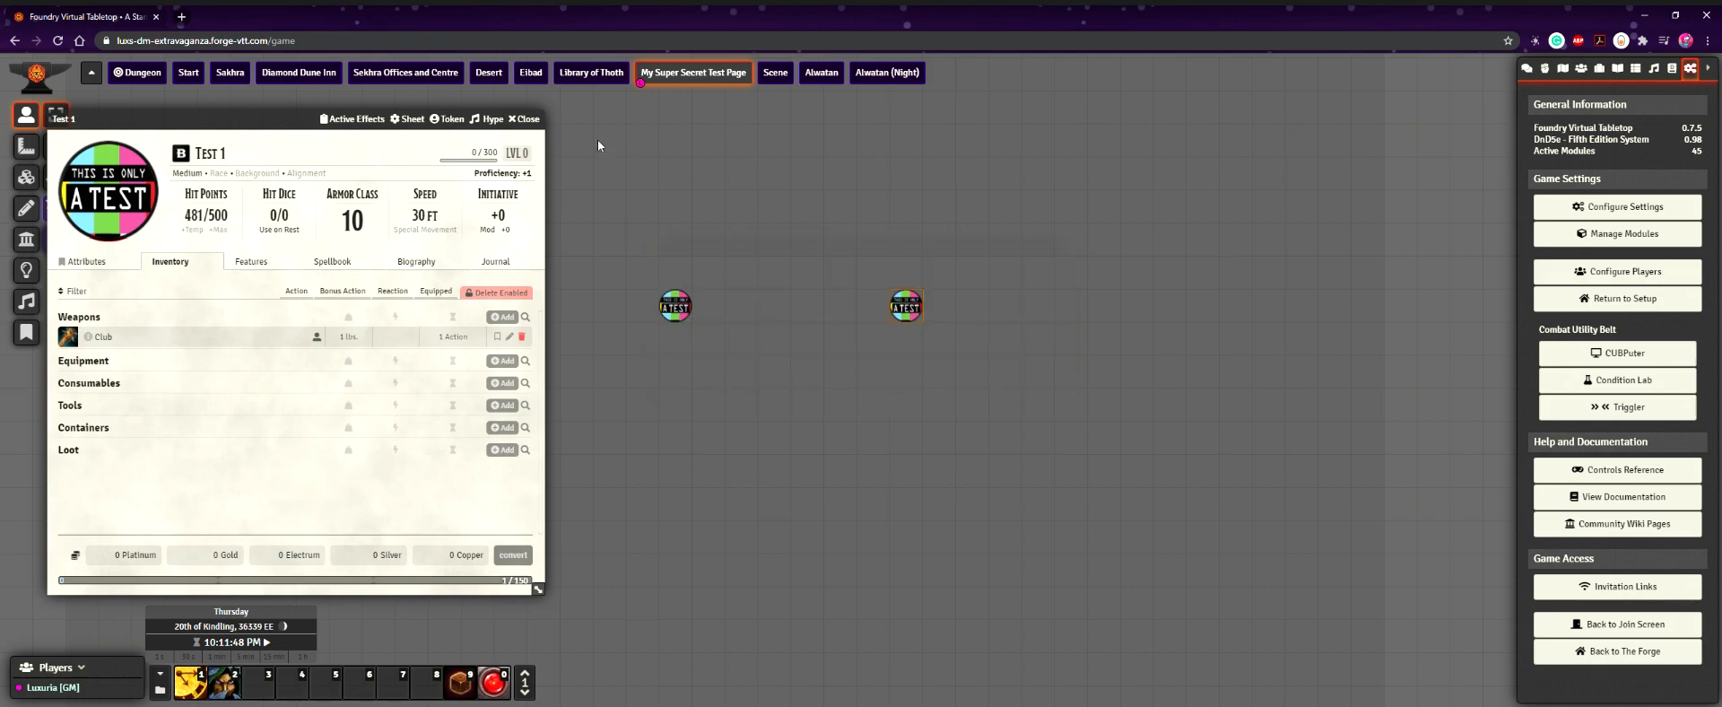
click(527, 120)
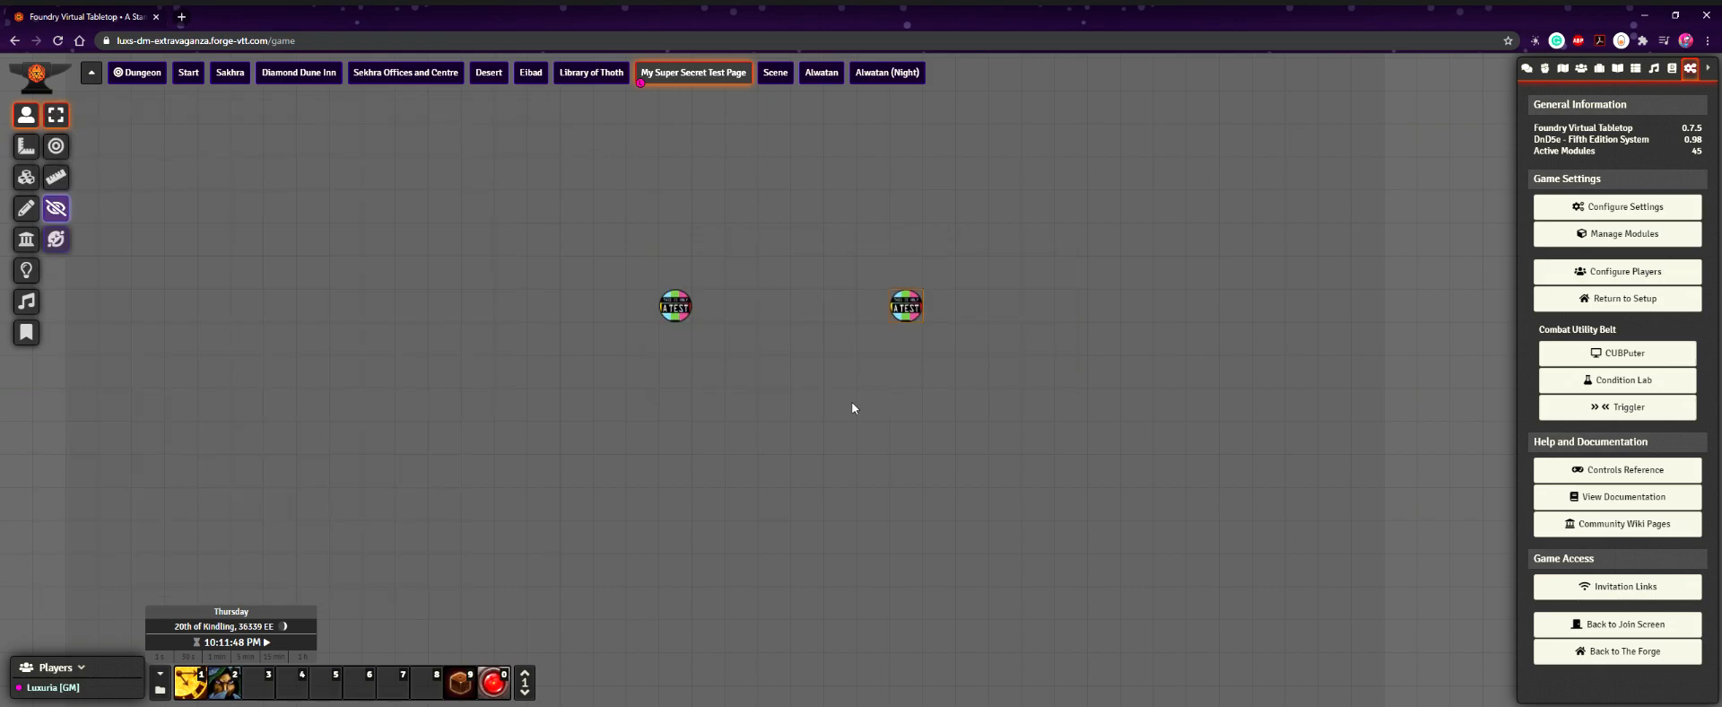
Deselect the token, open the Amulet of Trapped Souls from the Equipment items folder, read its description, and close it
drag(751, 455, 752, 456)
click(1599, 69)
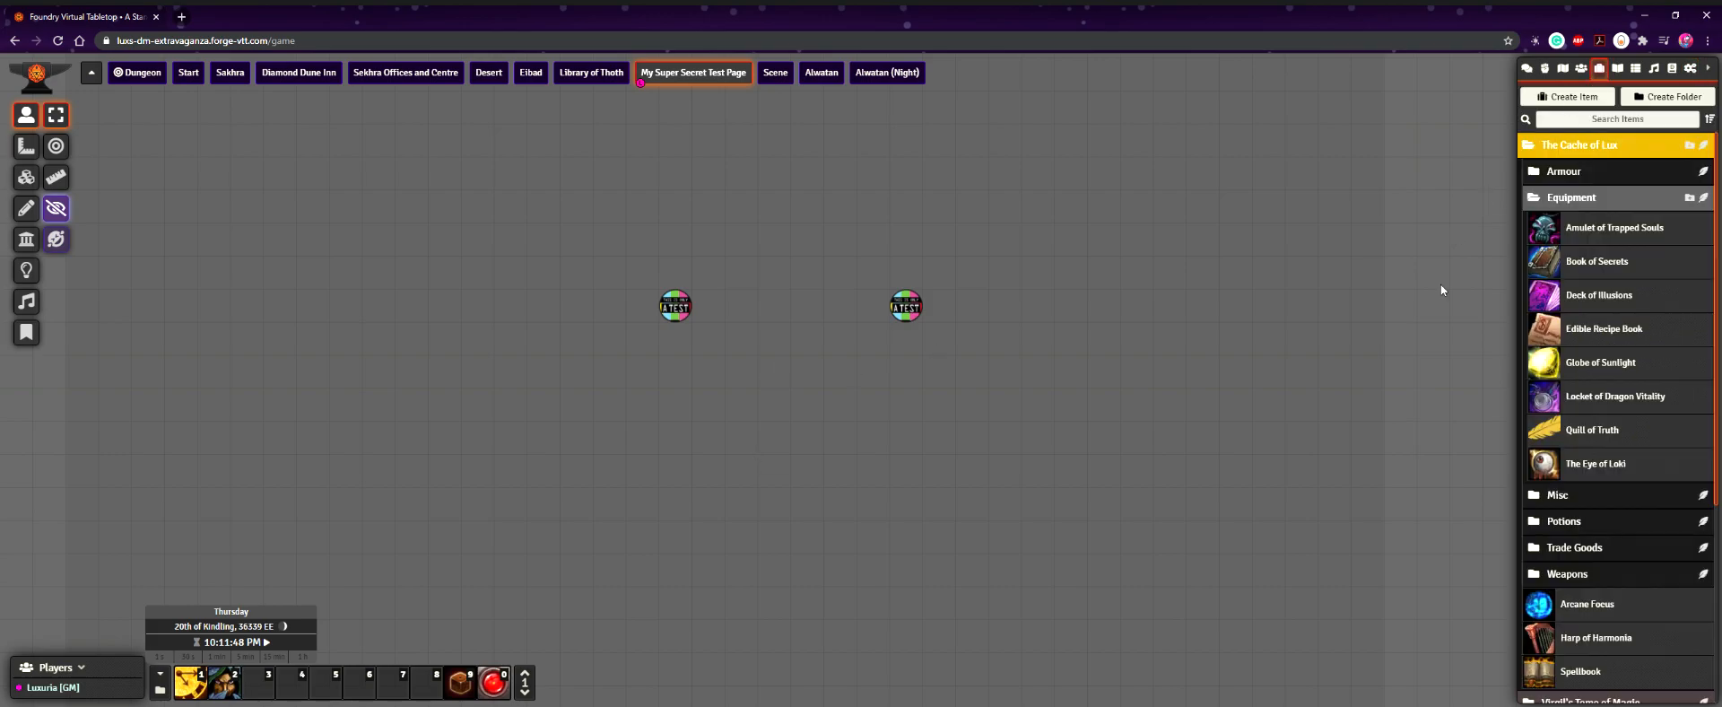
click(1597, 232)
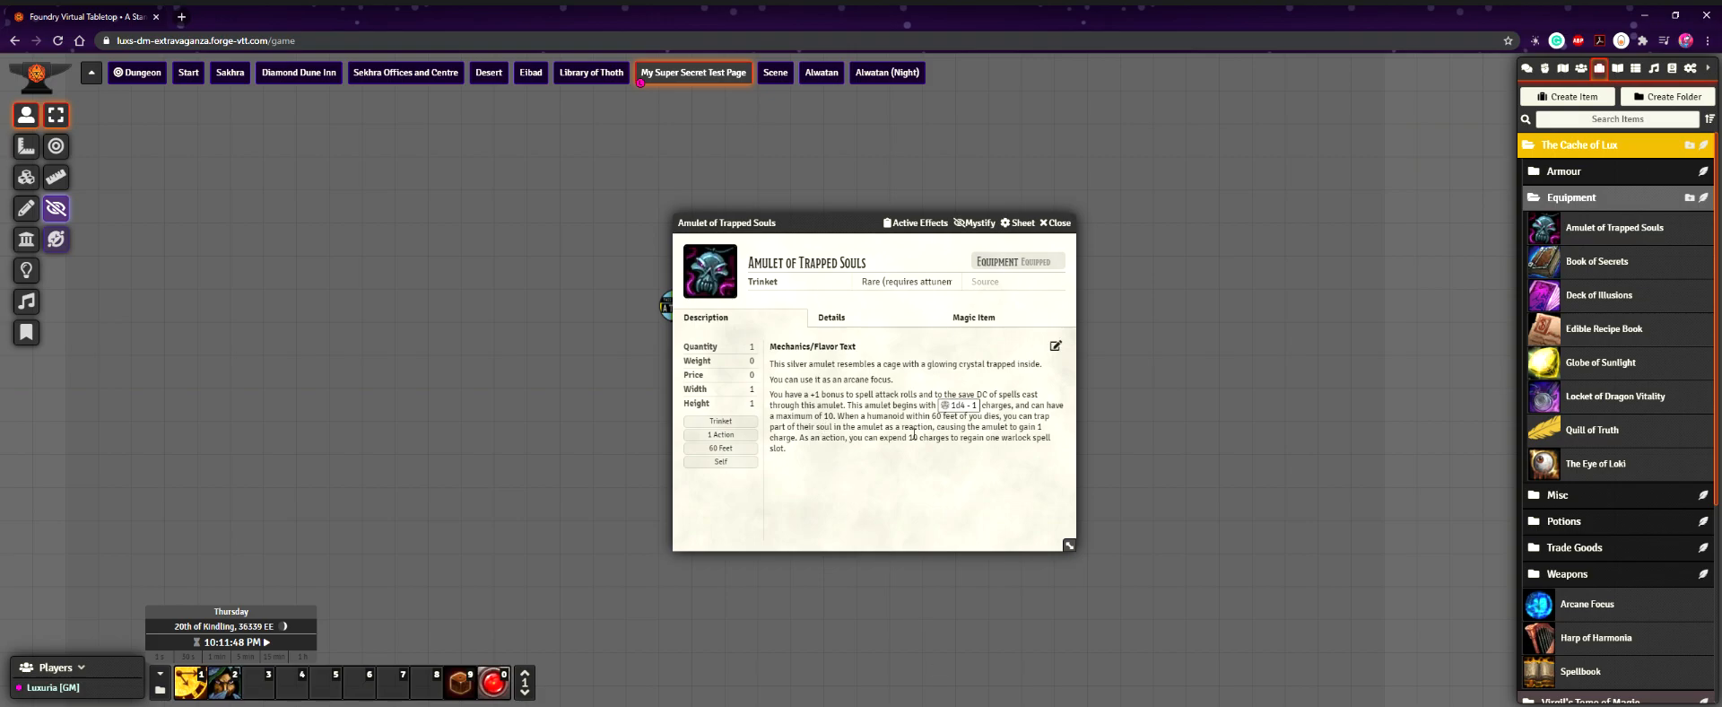
click(1056, 224)
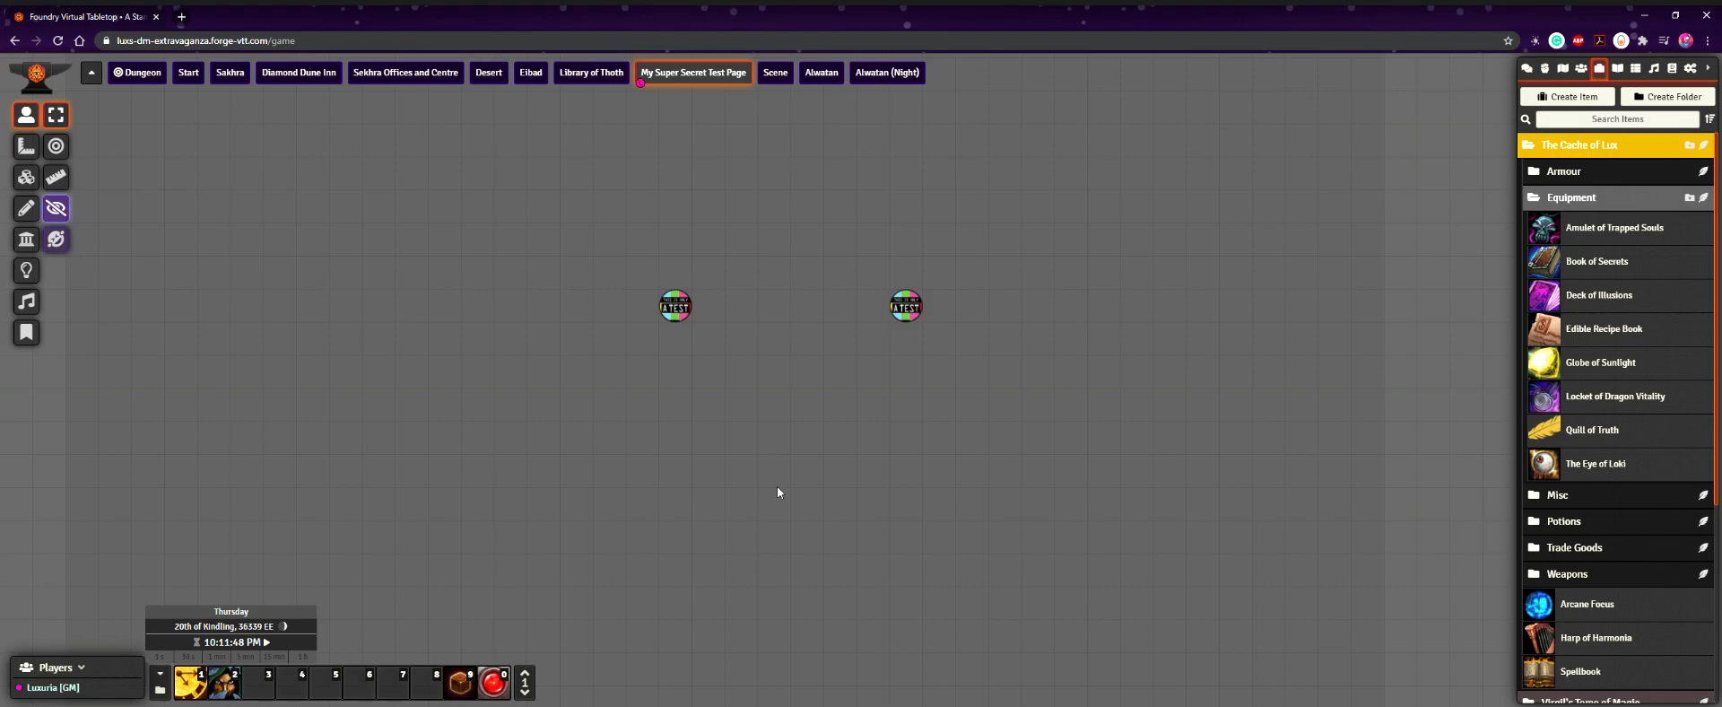
Open the browser's developer console, look over its logged messages, and close it
key(F12)
key(F12)
key(F12)
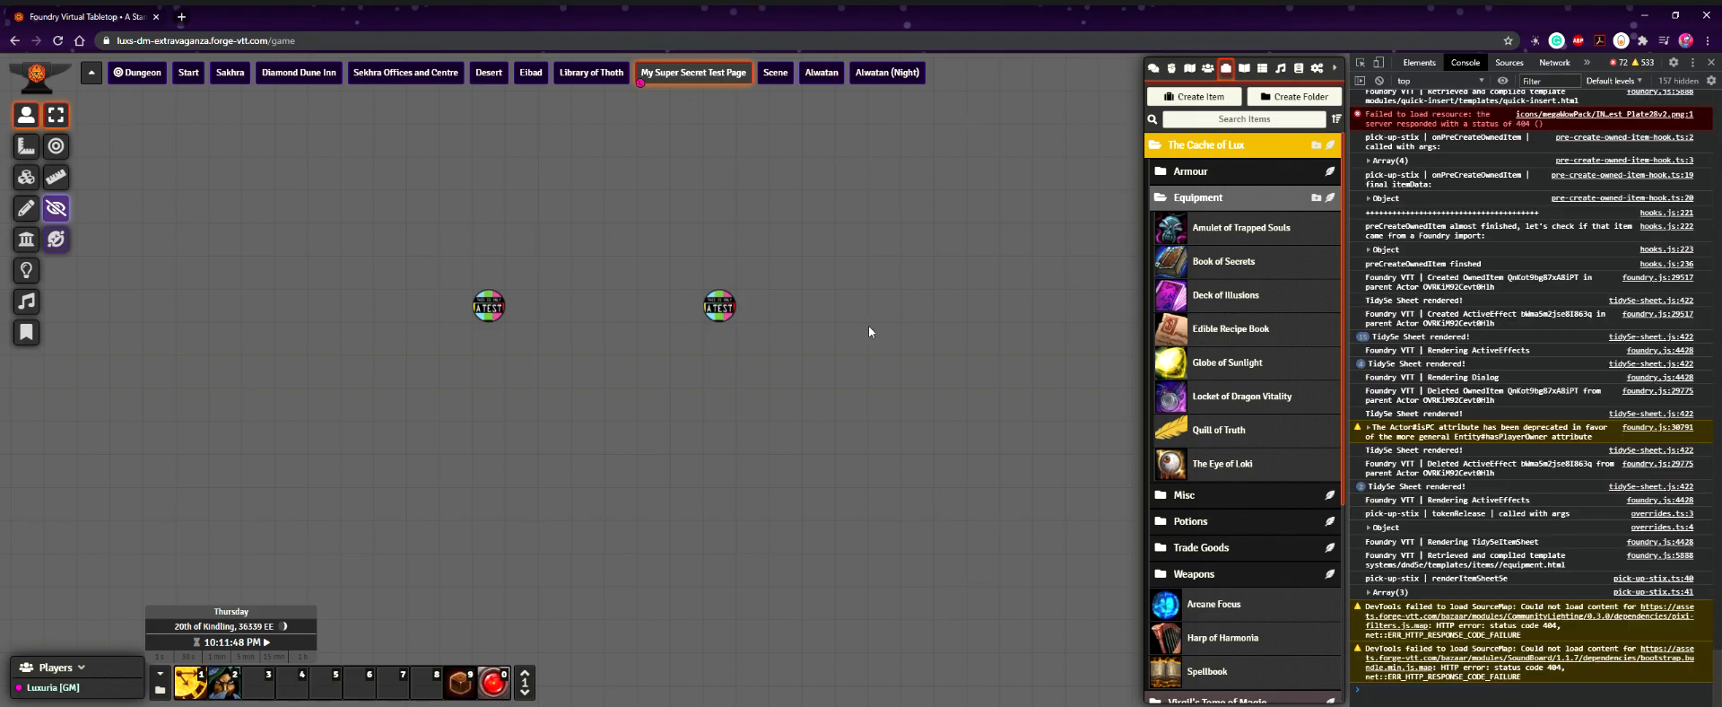
key(F12)
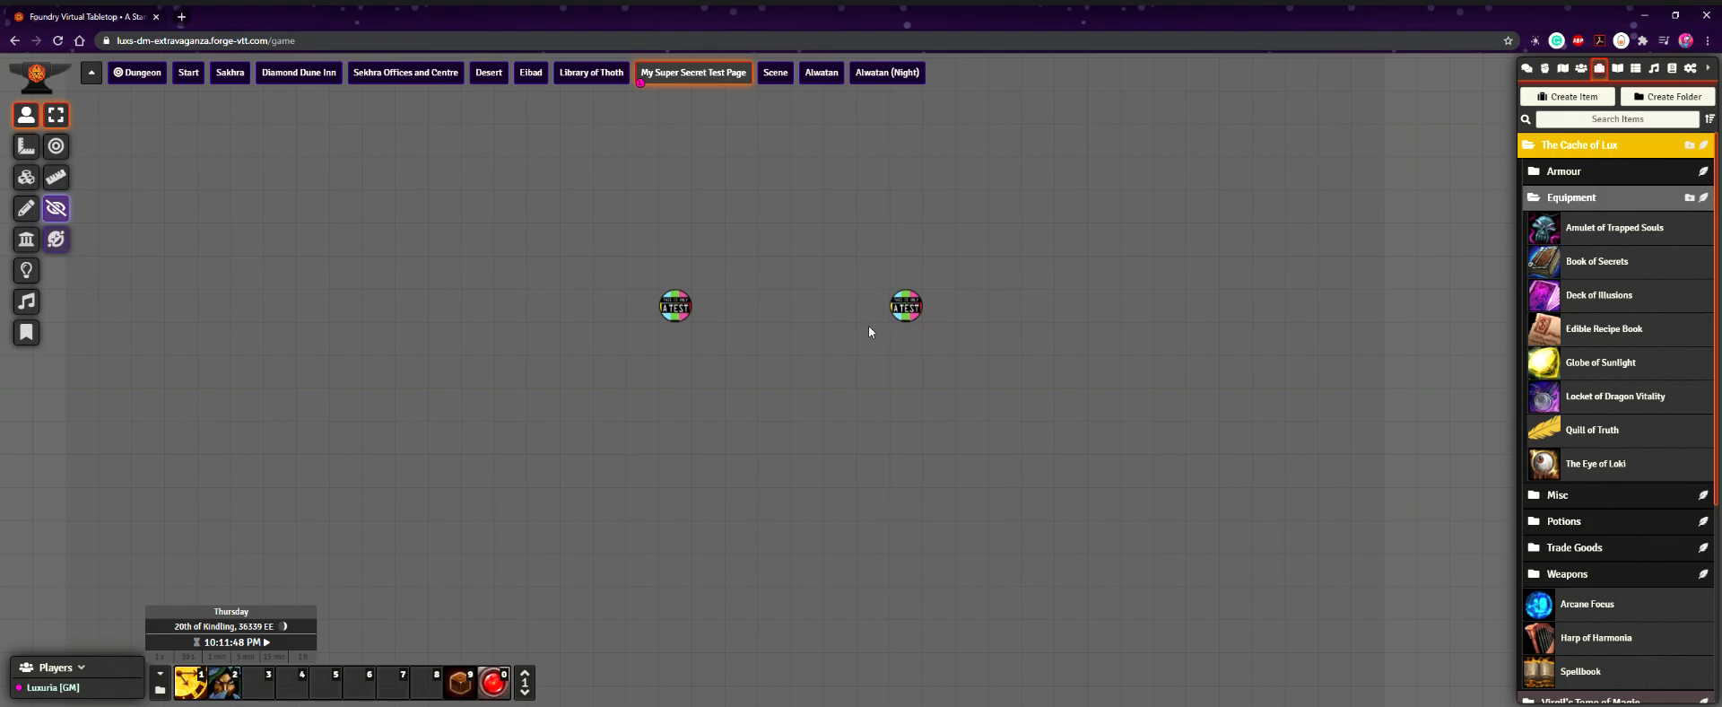